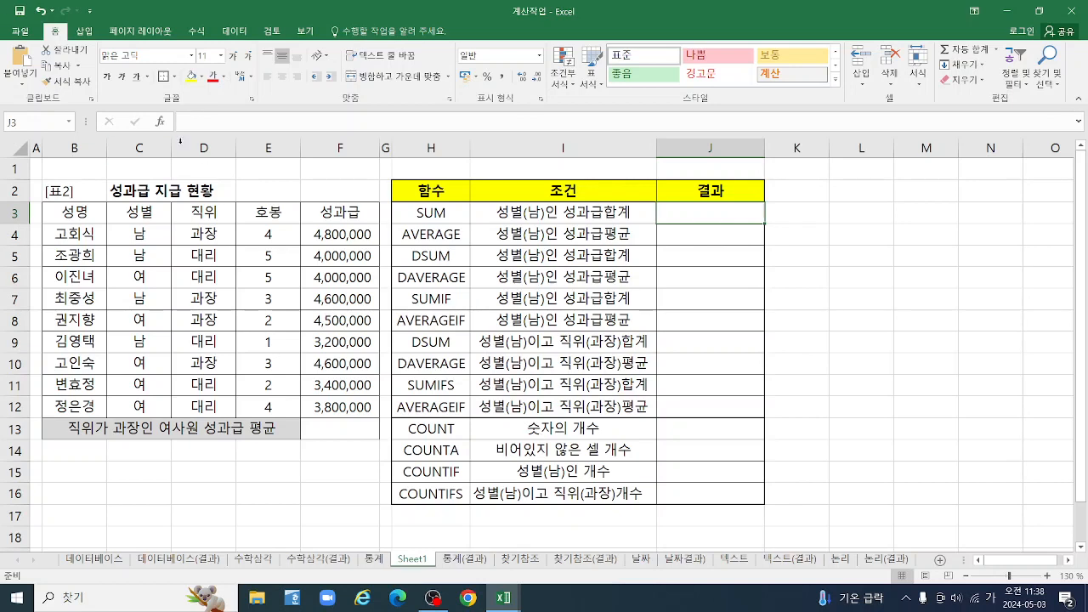
Make the header row B3:F3 of the bonus table bold with a yellow fill
left_click_drag(73, 211, 350, 430)
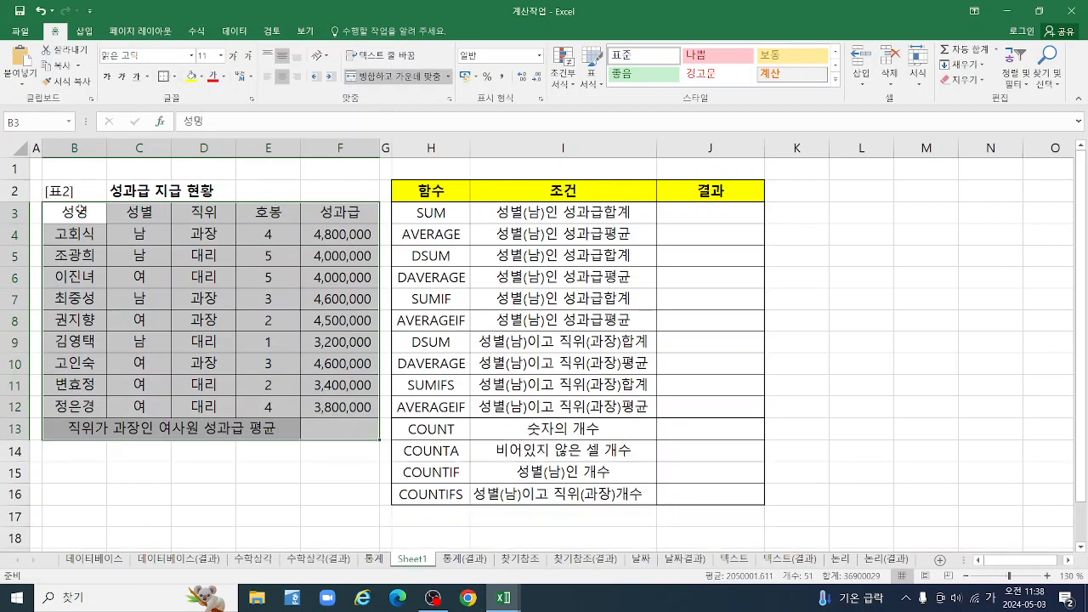
left_click_drag(75, 211, 324, 210)
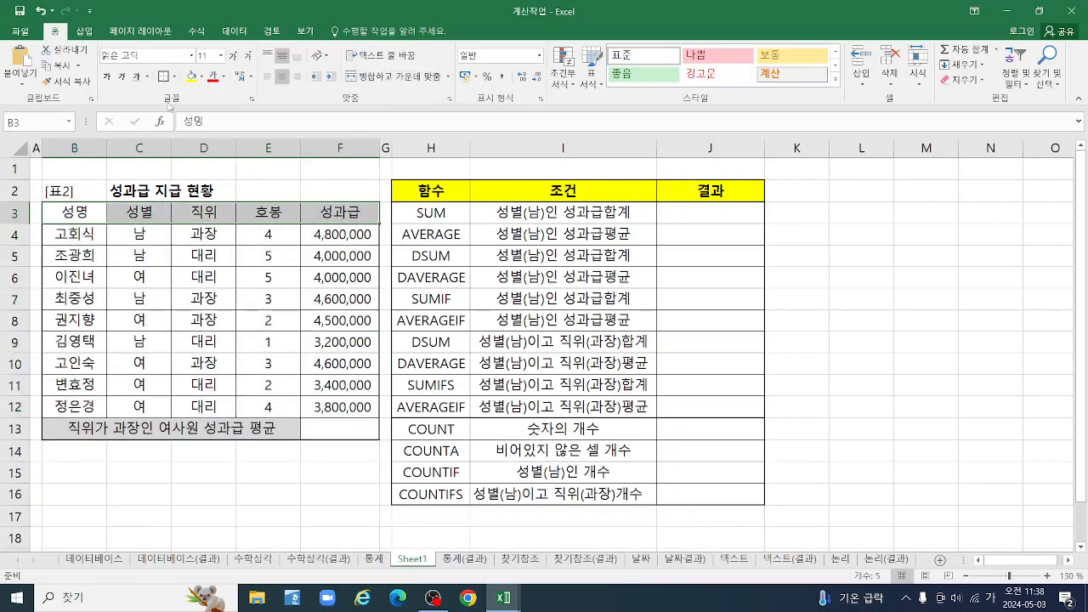
left_click(106, 76)
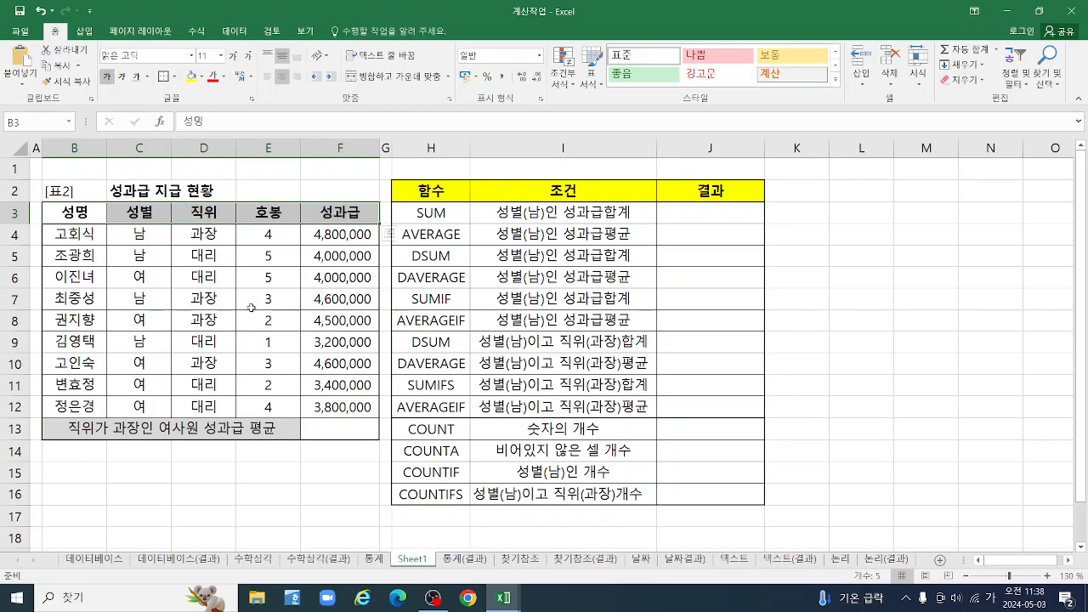
left_click(192, 77)
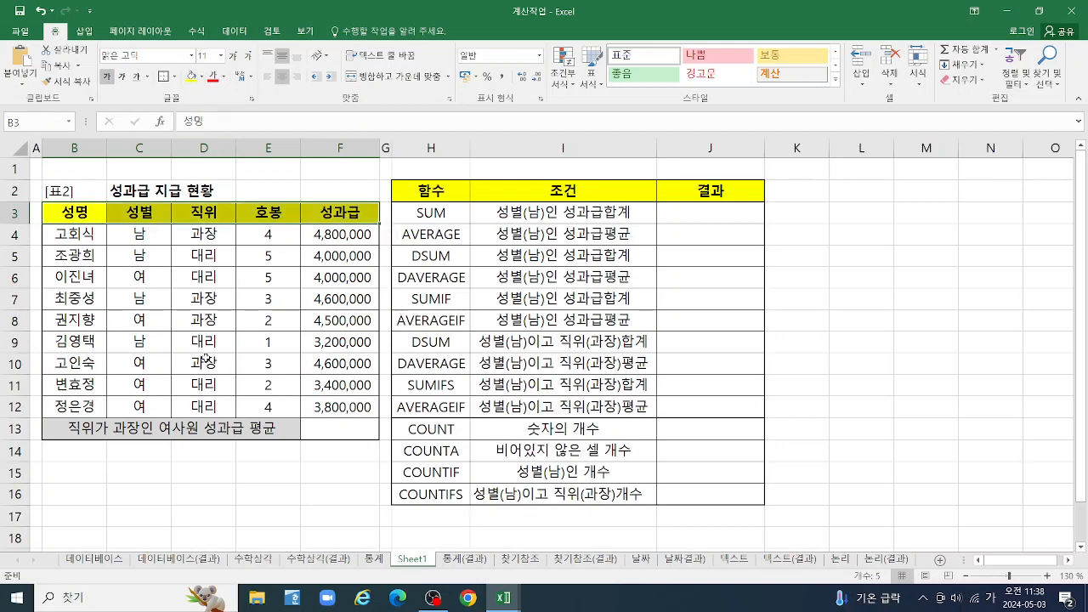
left_click(458, 212)
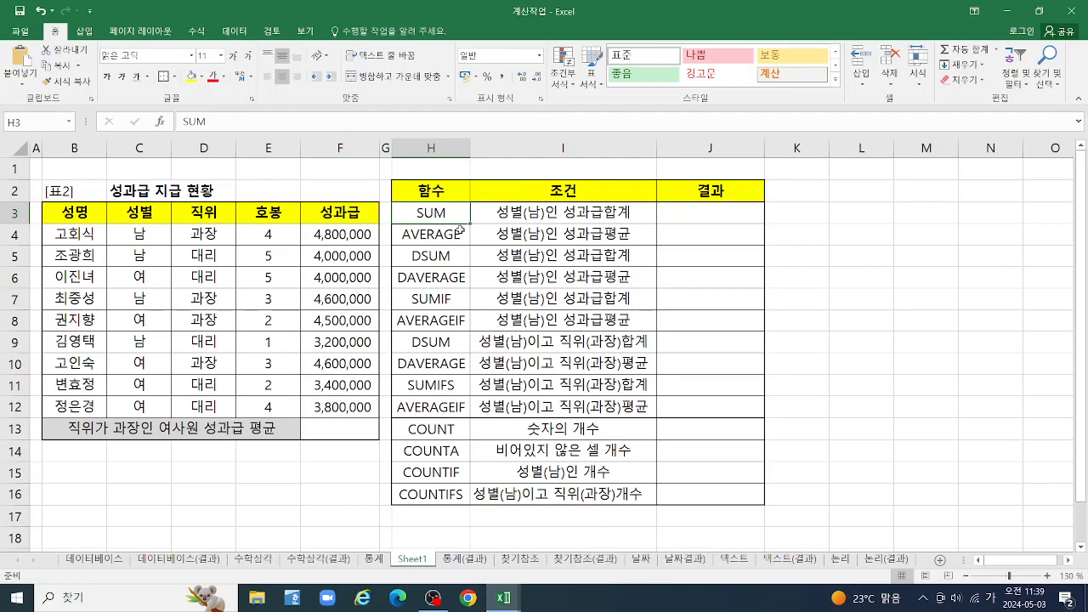
Start a SUM function in cell J3 for the total bonus of male employees
left_click(697, 219)
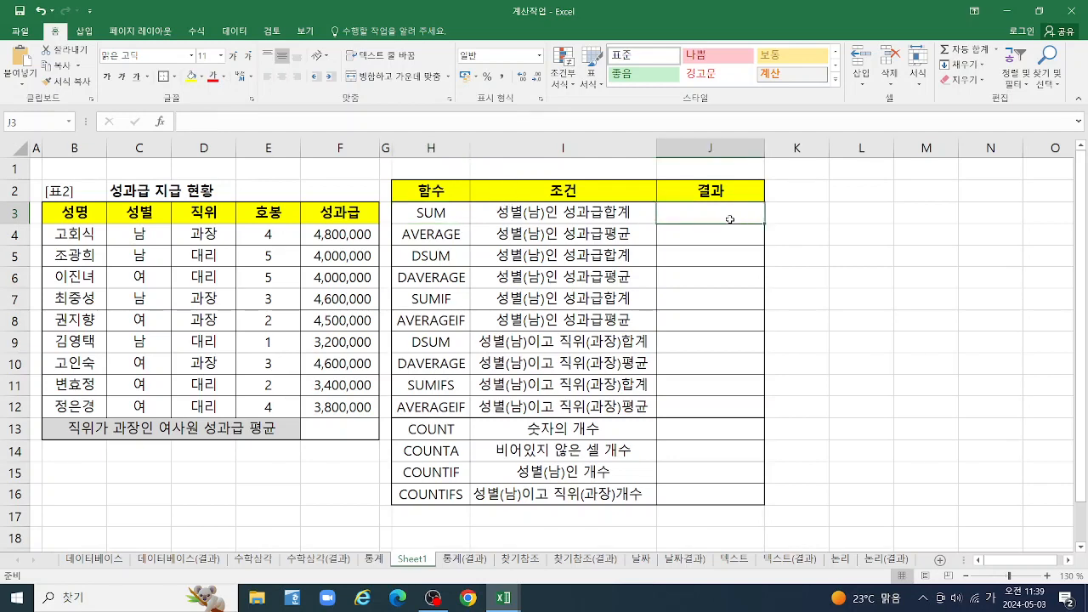
type("=")
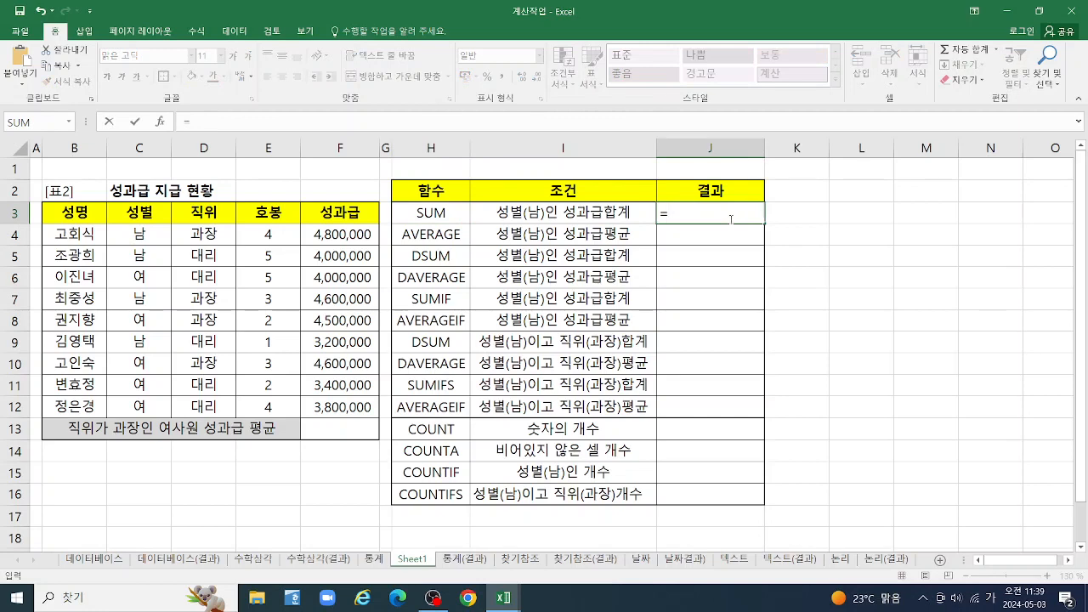
type("ㄴ")
key("BackSpace")
key("Hangul")
type("SUM")
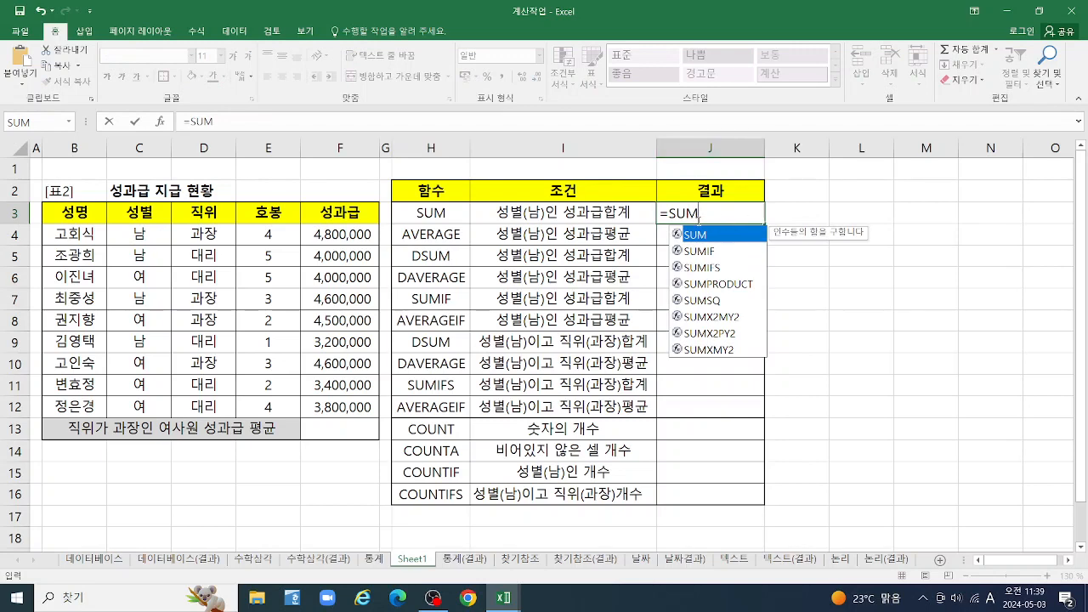
key("BackSpace")
key("BackSpace")
key("BackSpace")
key("BackSpace")
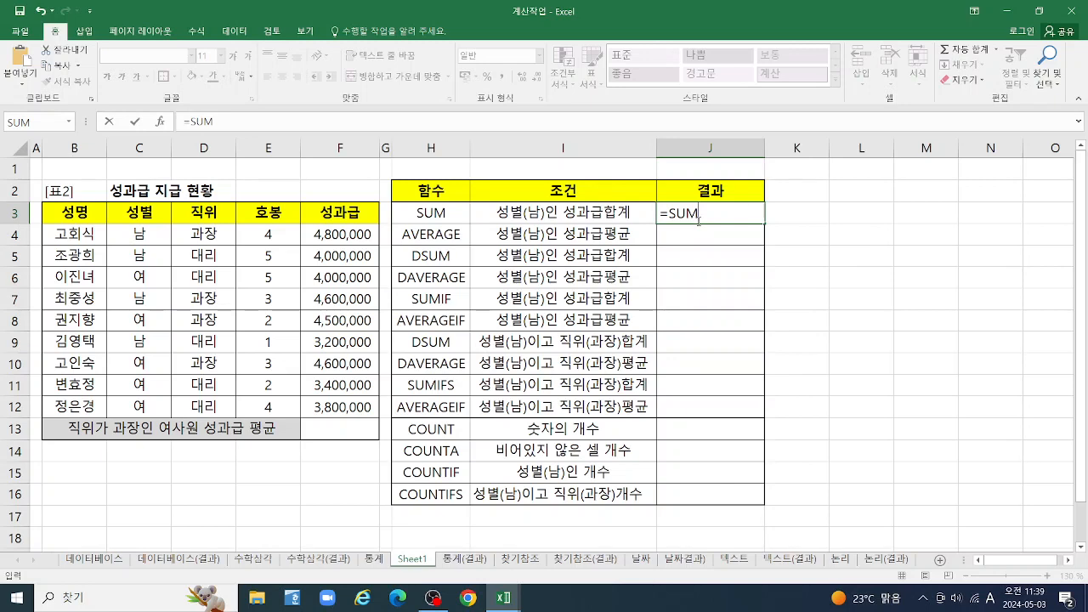
type("=S")
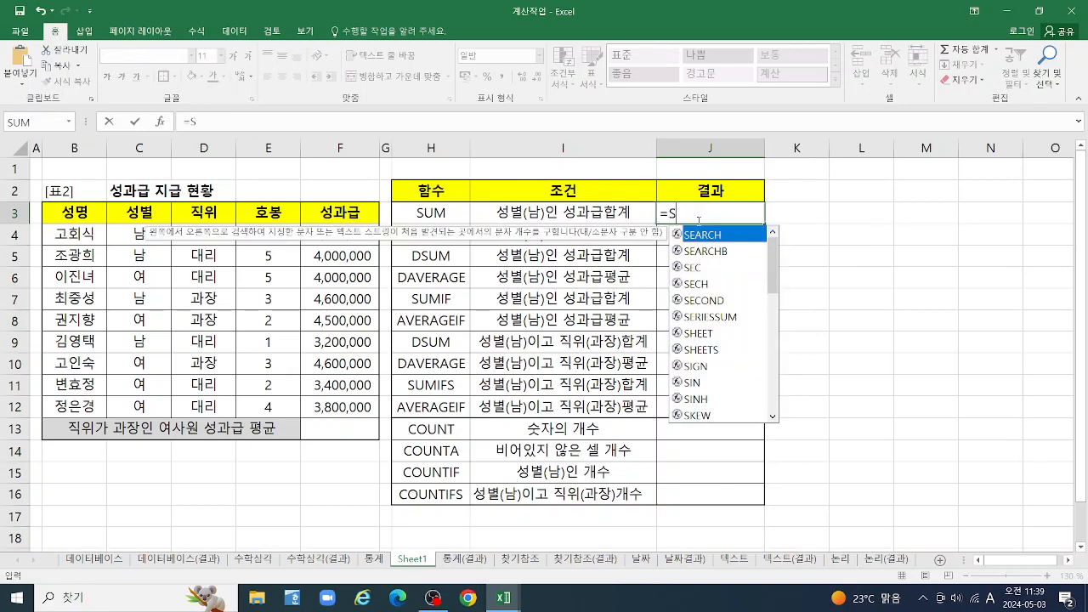
type("U")
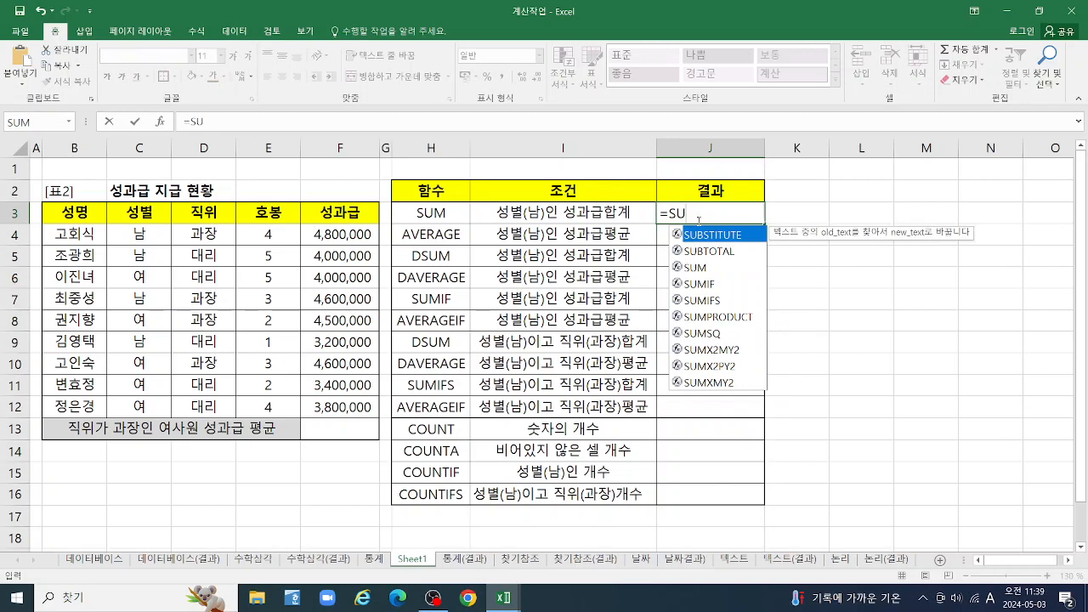
double_click(694, 269)
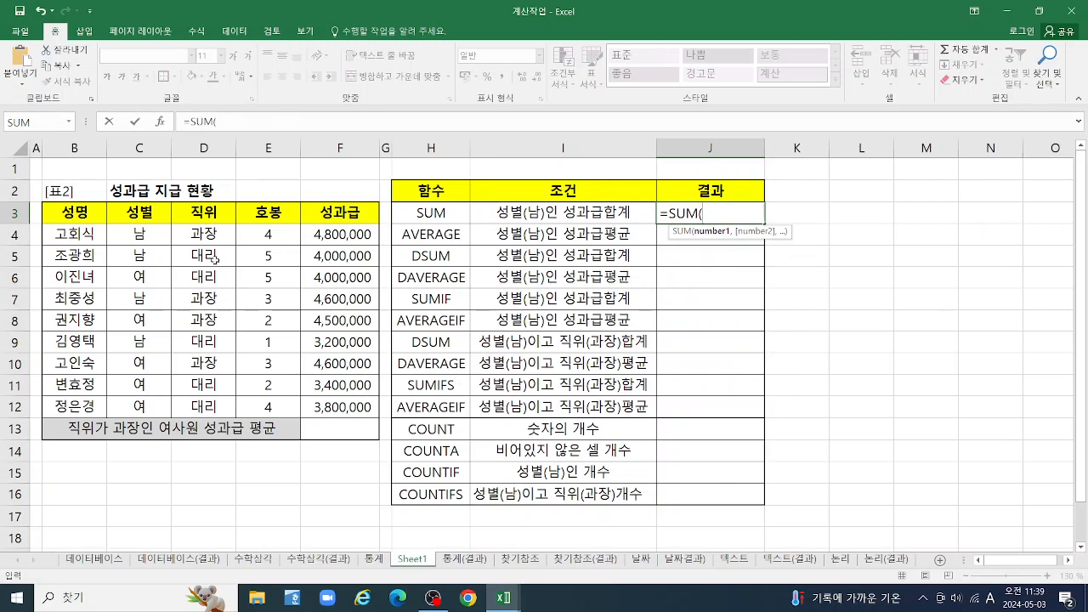
Complete the SUM formula with the male employees' bonus cells F4, F5, F7 and F9 and enter it
left_click(350, 234)
type(",")
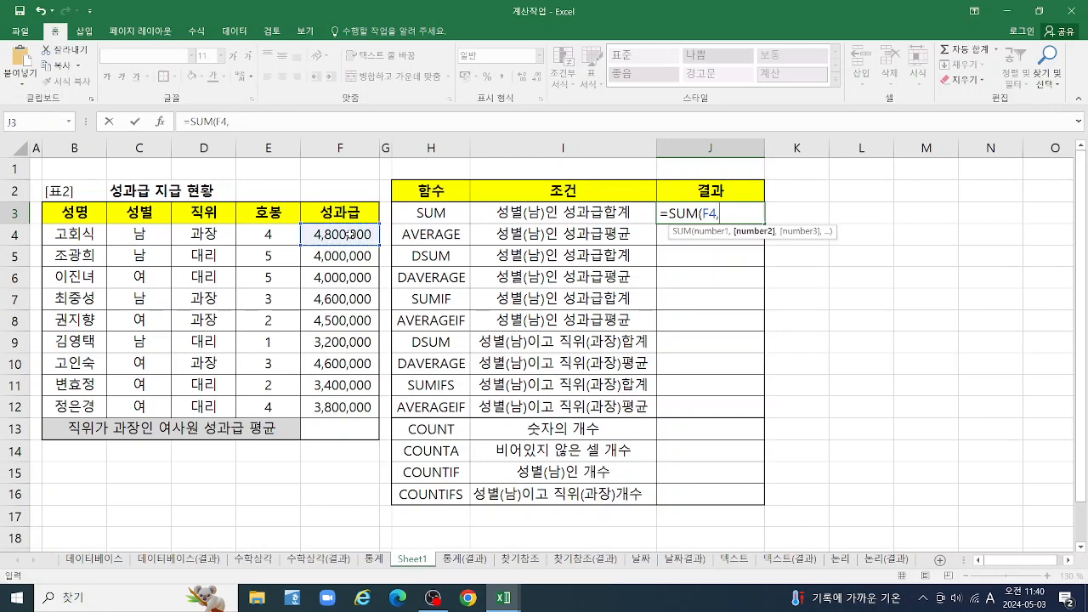
left_click(345, 256)
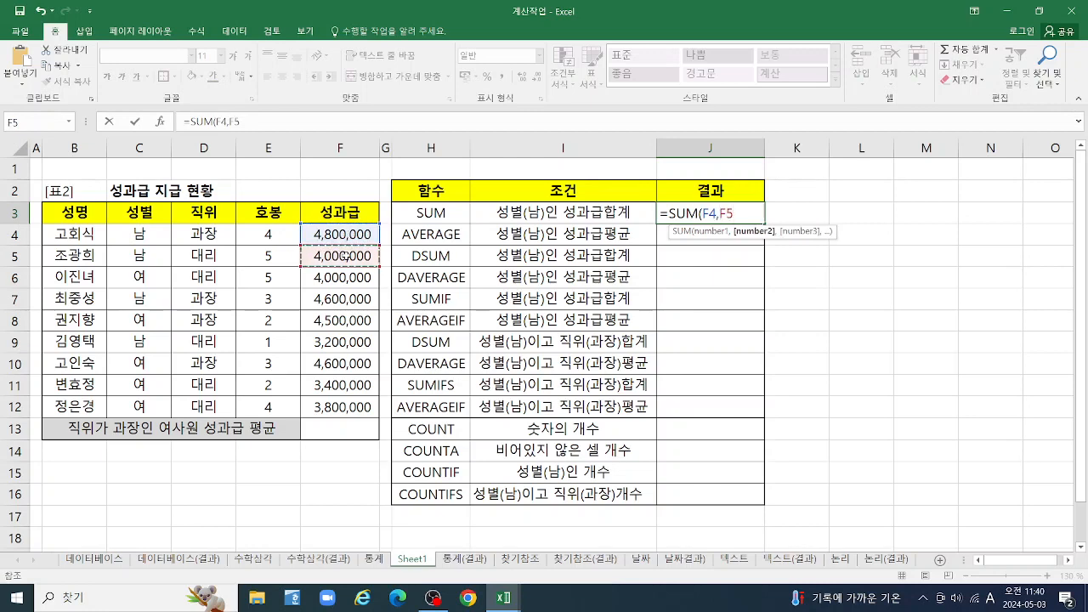
type(",")
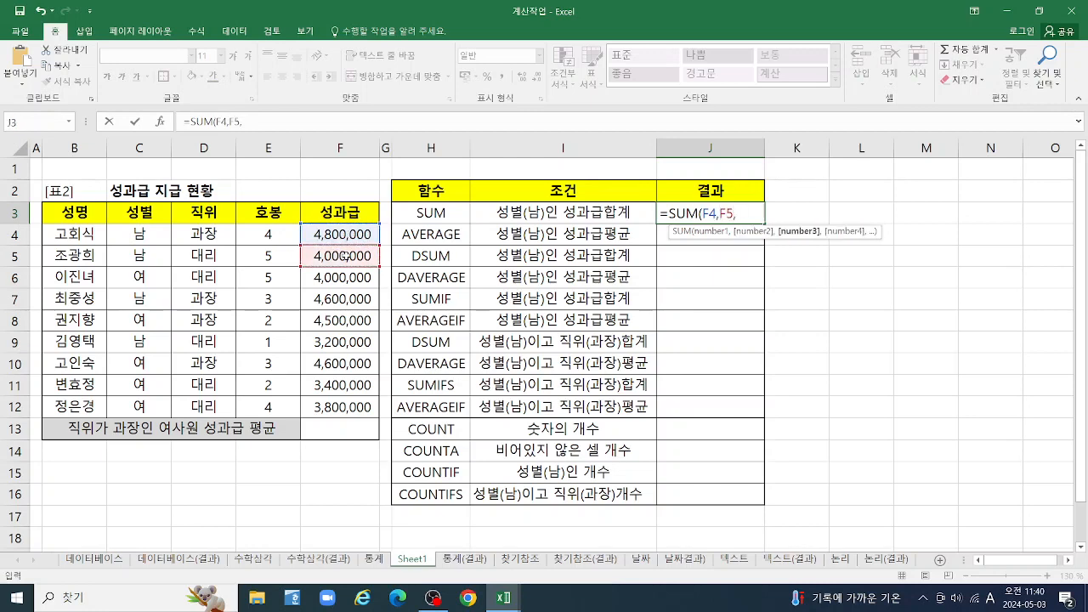
left_click(334, 301)
type(",")
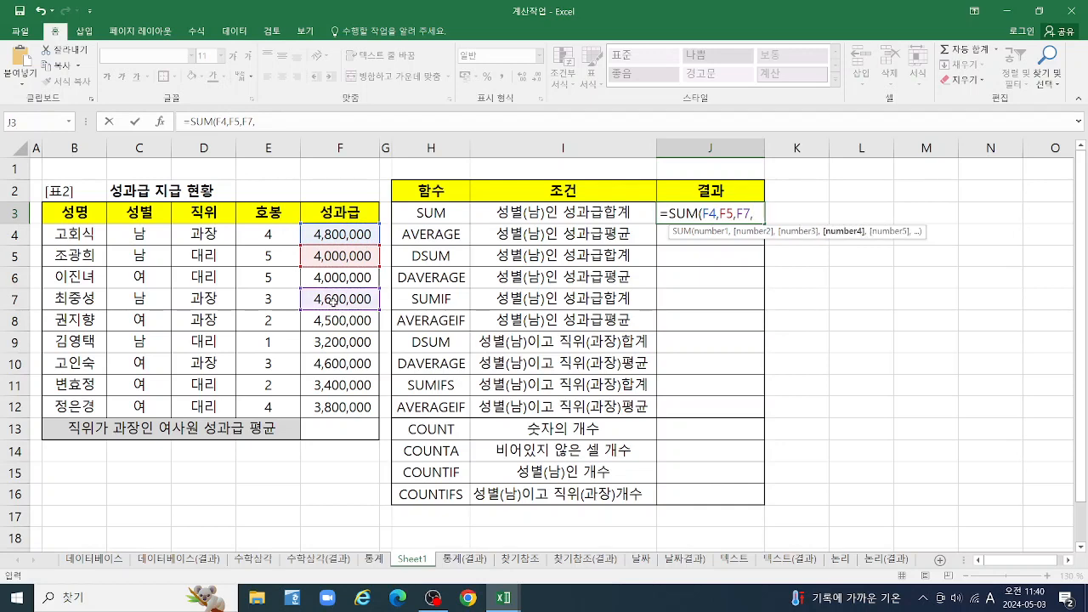
left_click(333, 343)
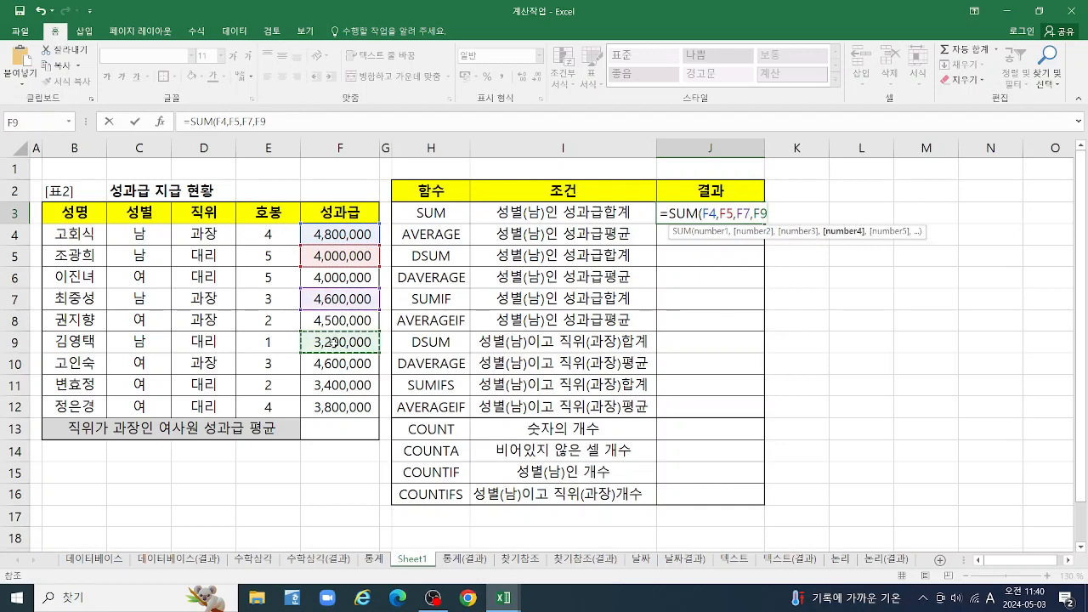
type(")")
key("Return")
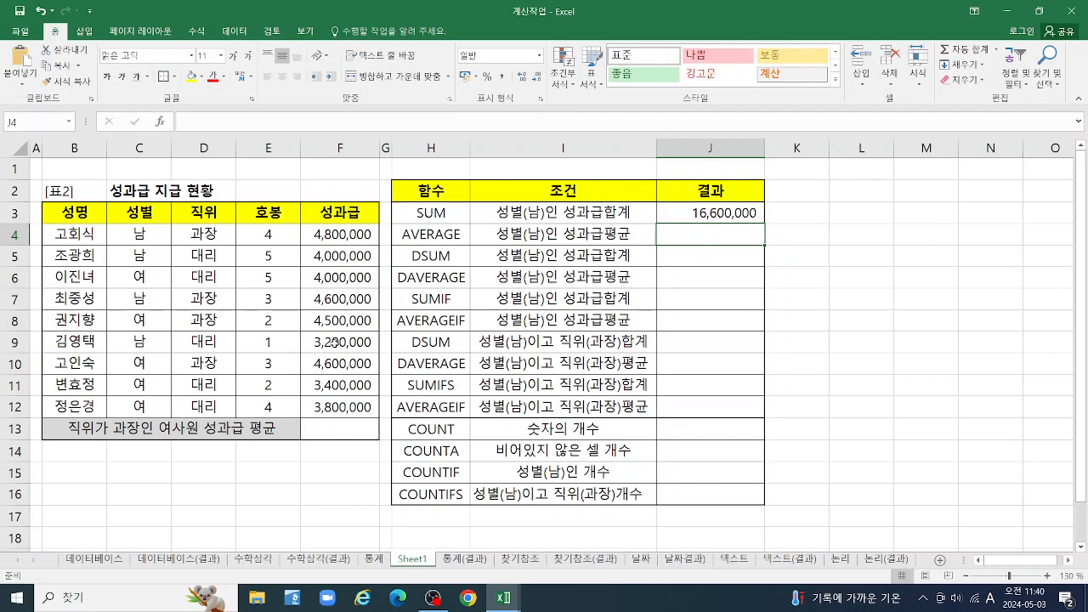
Enter =AVERAGE(F4:F5,F7,F9) in cell J4 for the average bonus of male employees
type("=A")
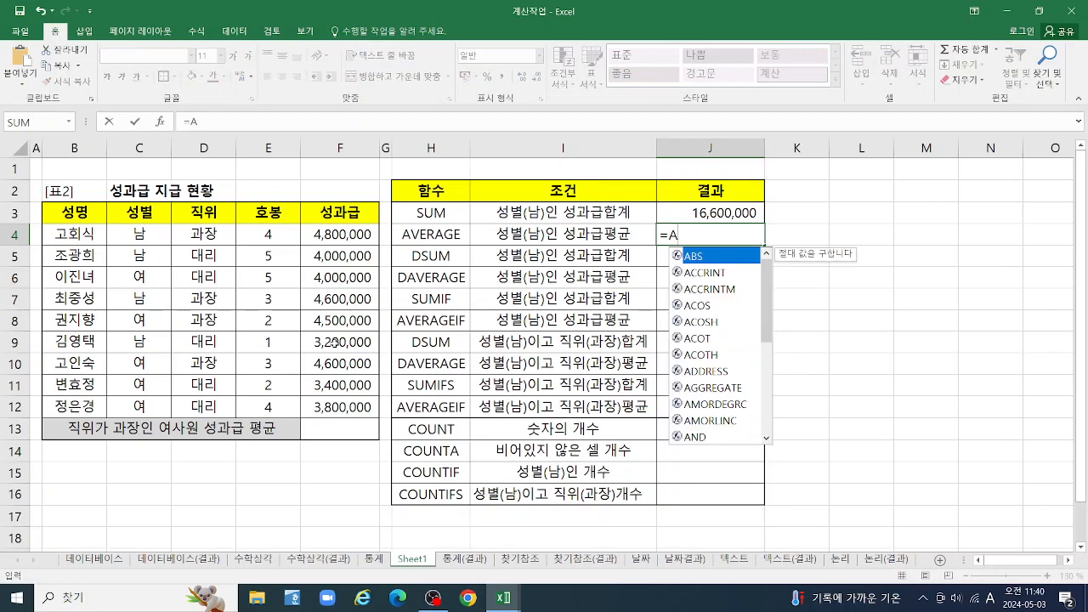
type("V")
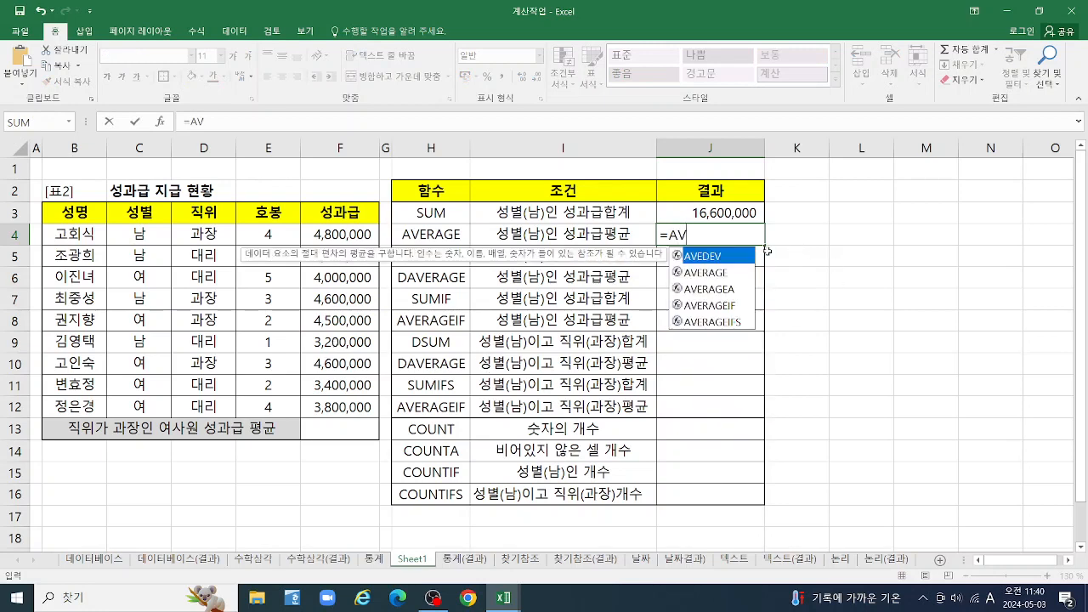
double_click(708, 273)
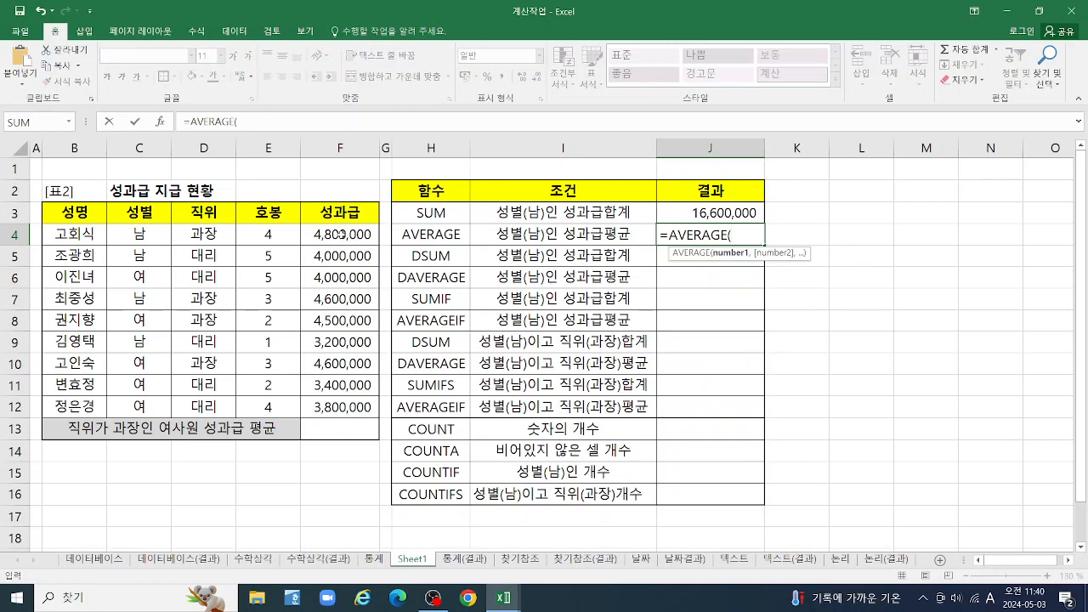
left_click(343, 236)
key("F8")
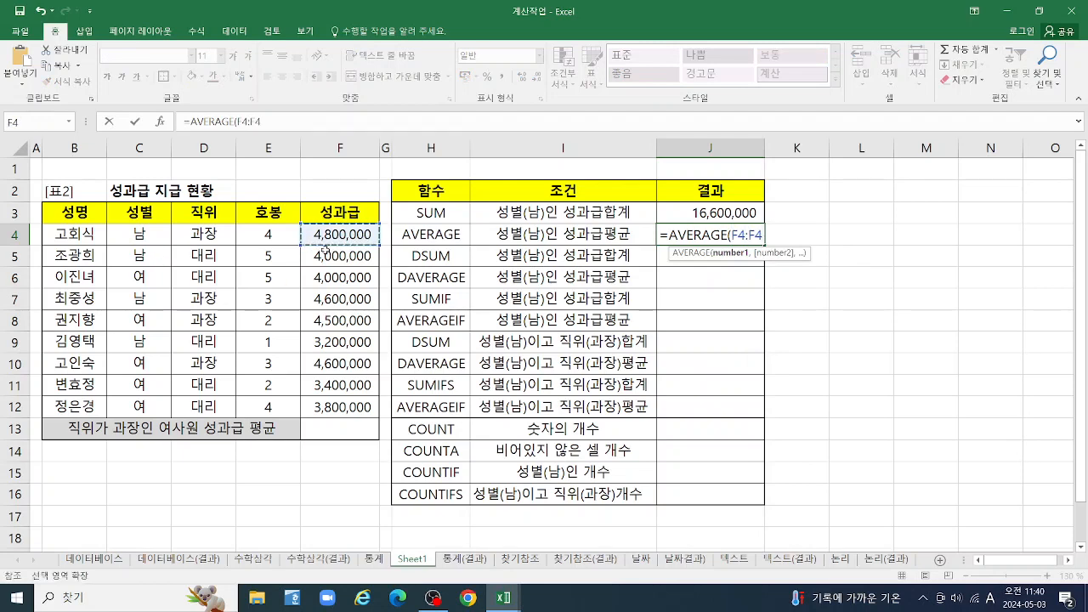
left_click(338, 256)
type(",")
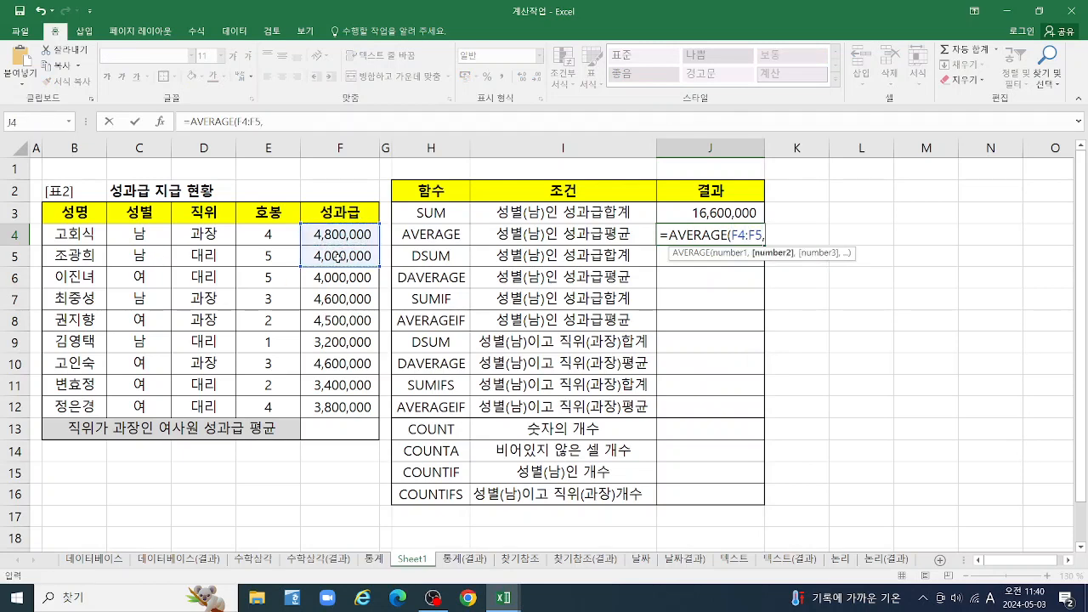
left_click(351, 299)
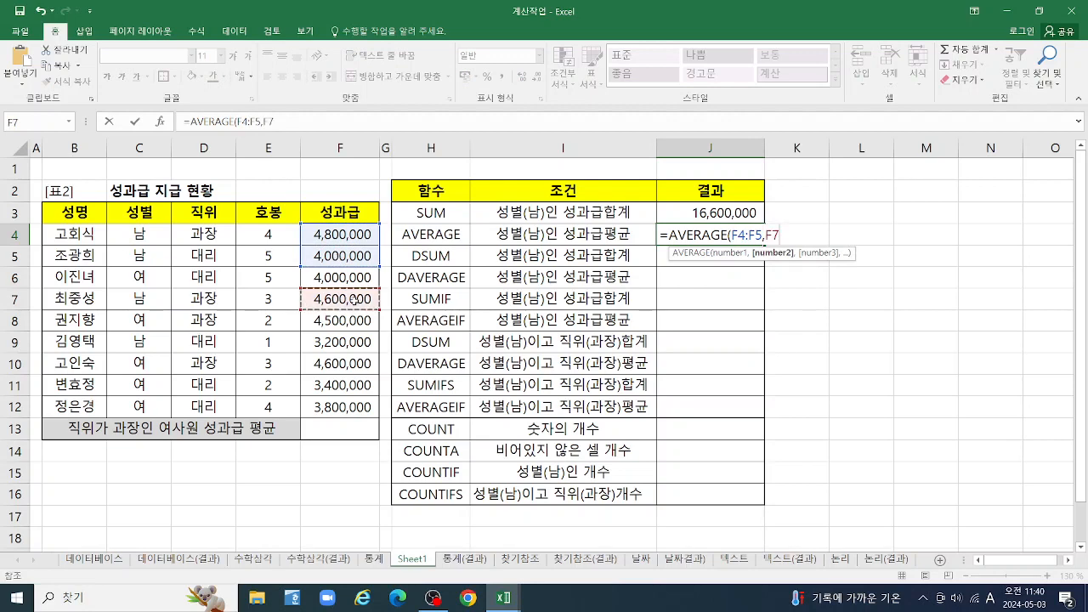
type(",")
left_click(329, 342)
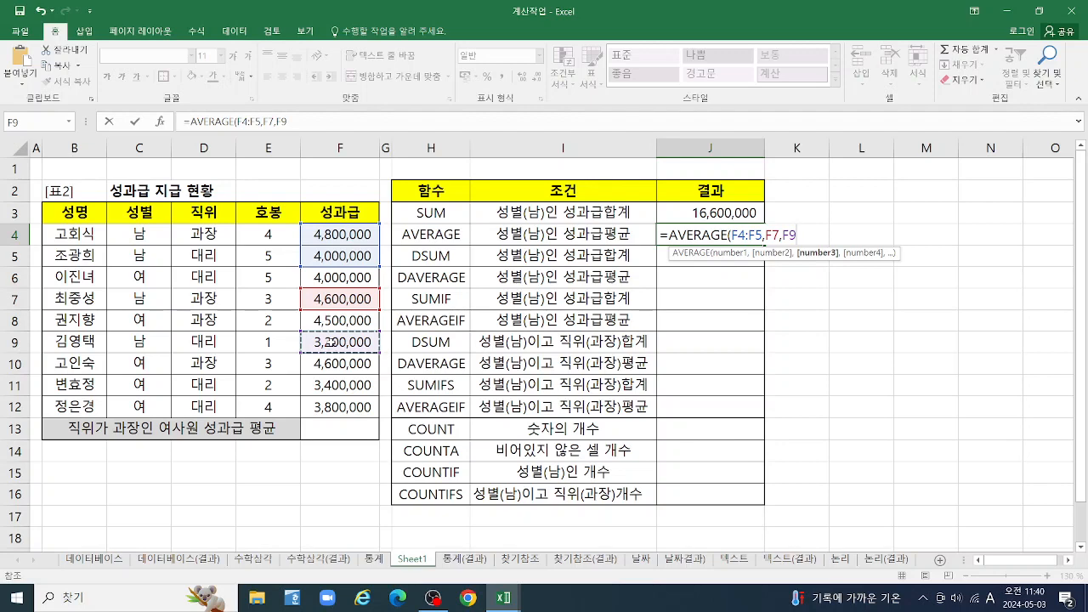
type(")")
key("Return")
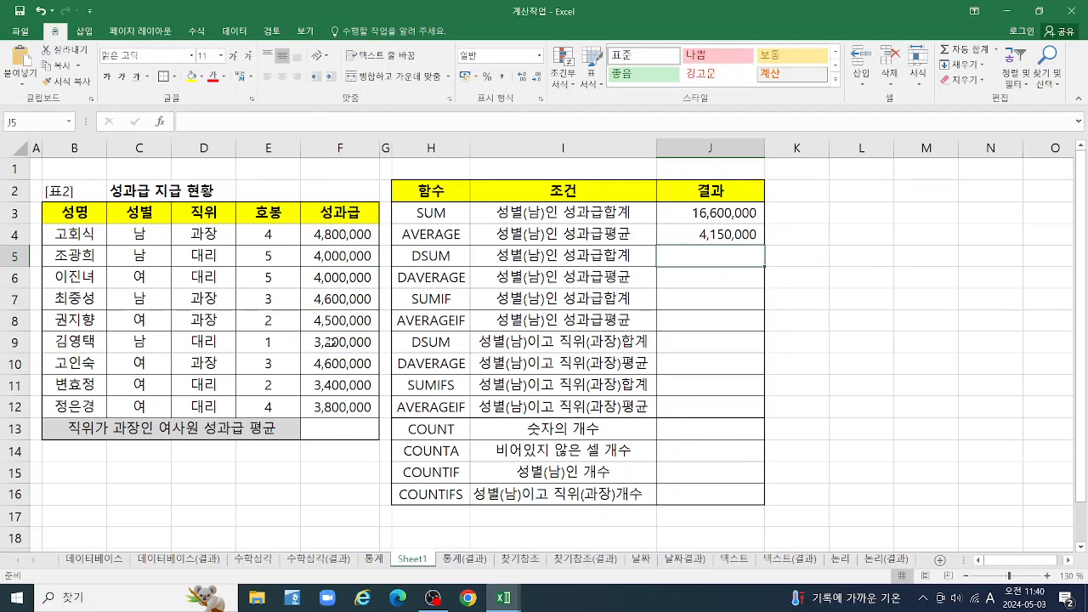
Calculate =J3/4 in cell K3 as a check on the average, and clear the cell
left_click(791, 214)
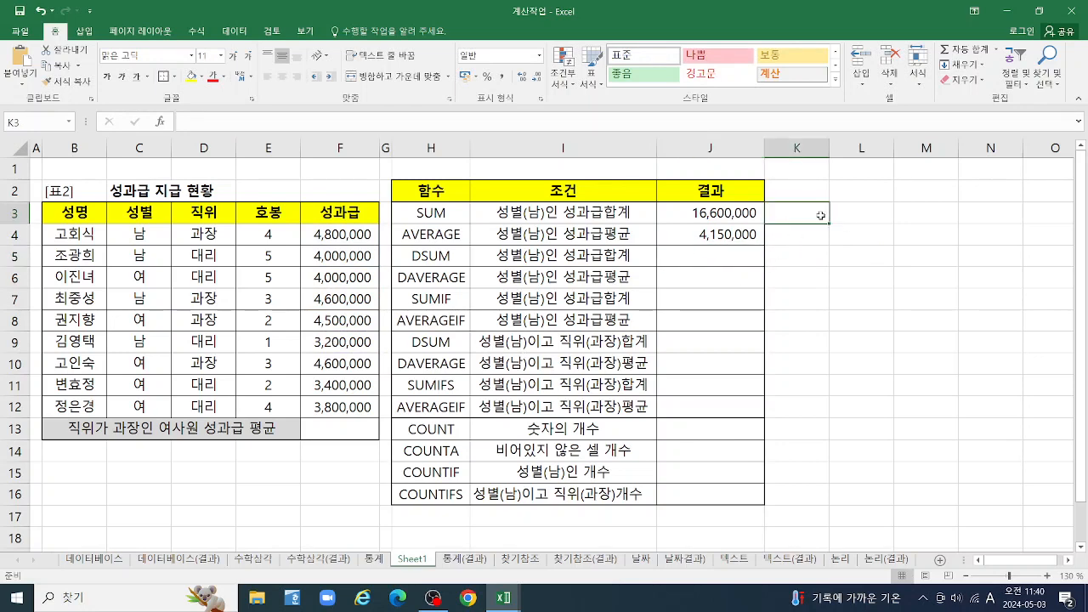
type("=")
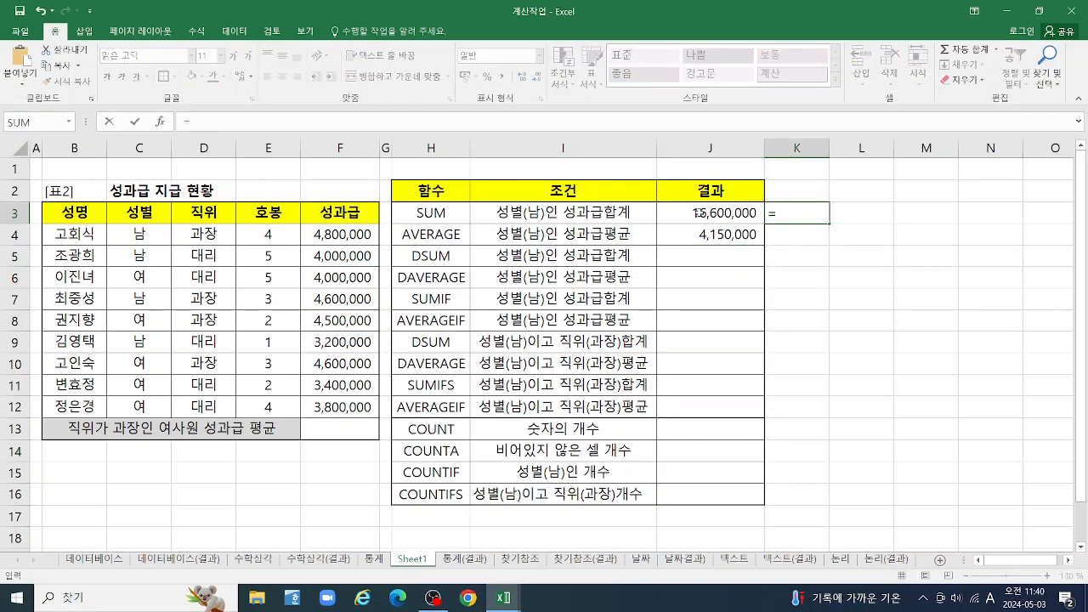
left_click(713, 213)
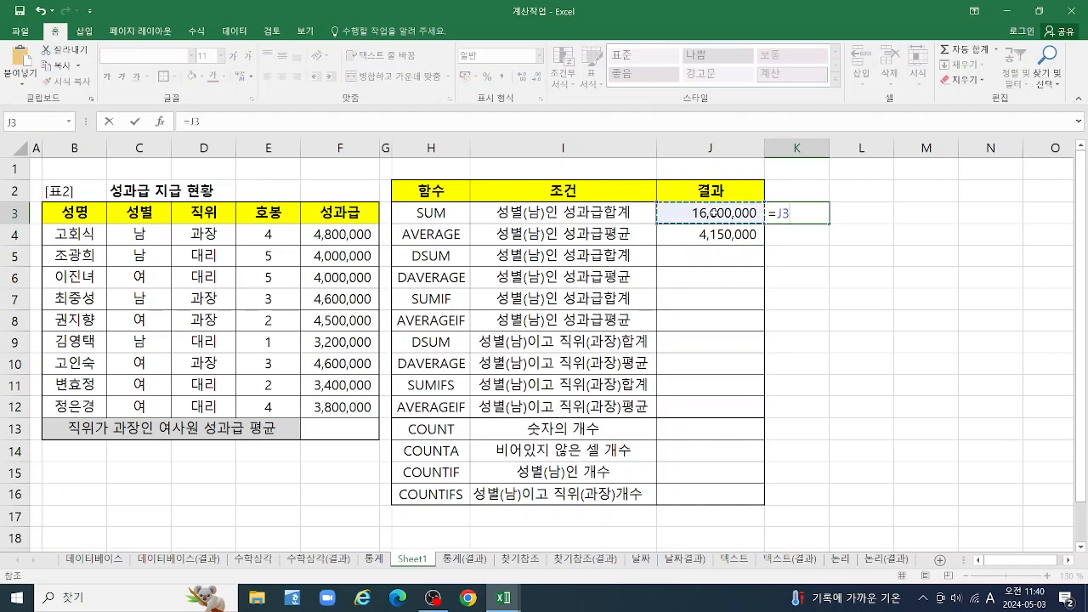
type("/")
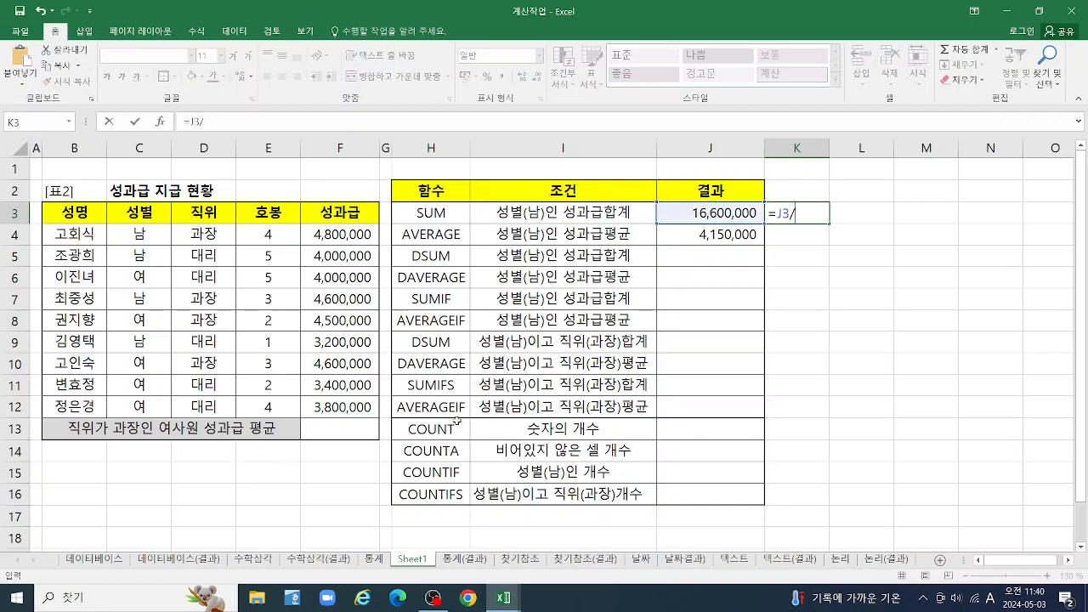
type("4")
key("Return")
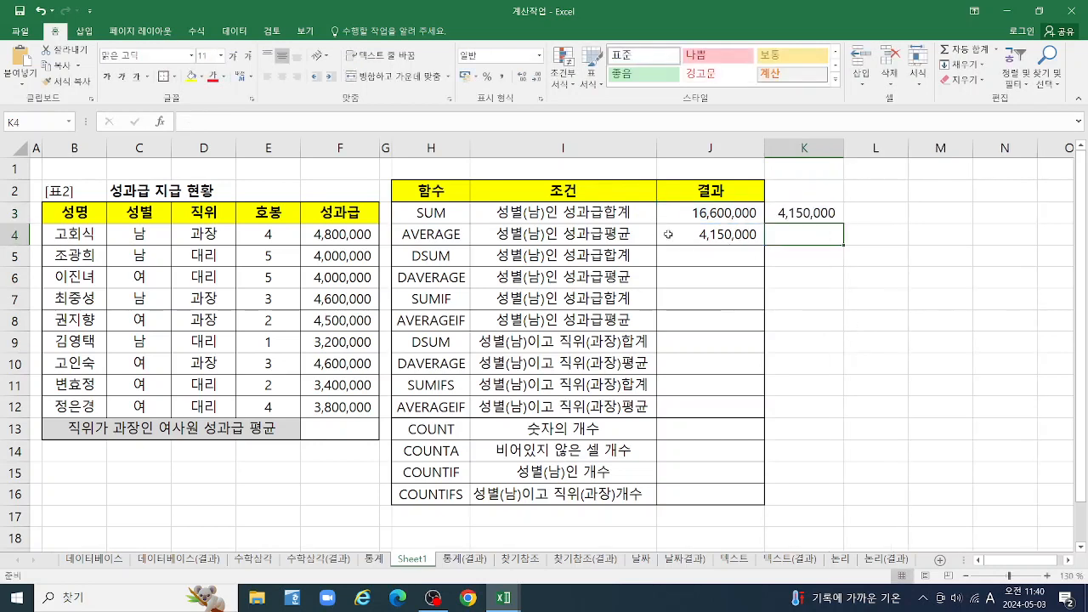
left_click(806, 213)
key("Delete")
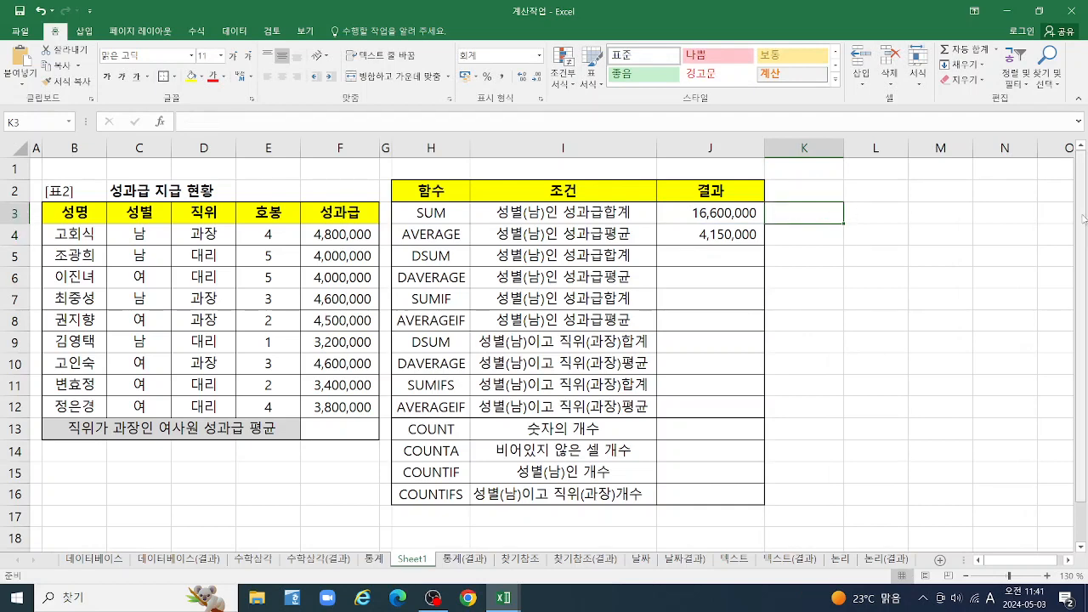
Calculate =F4+F5+F7+F9 in cell K3 as a check on the male bonus total, and clear the cell
type("=")
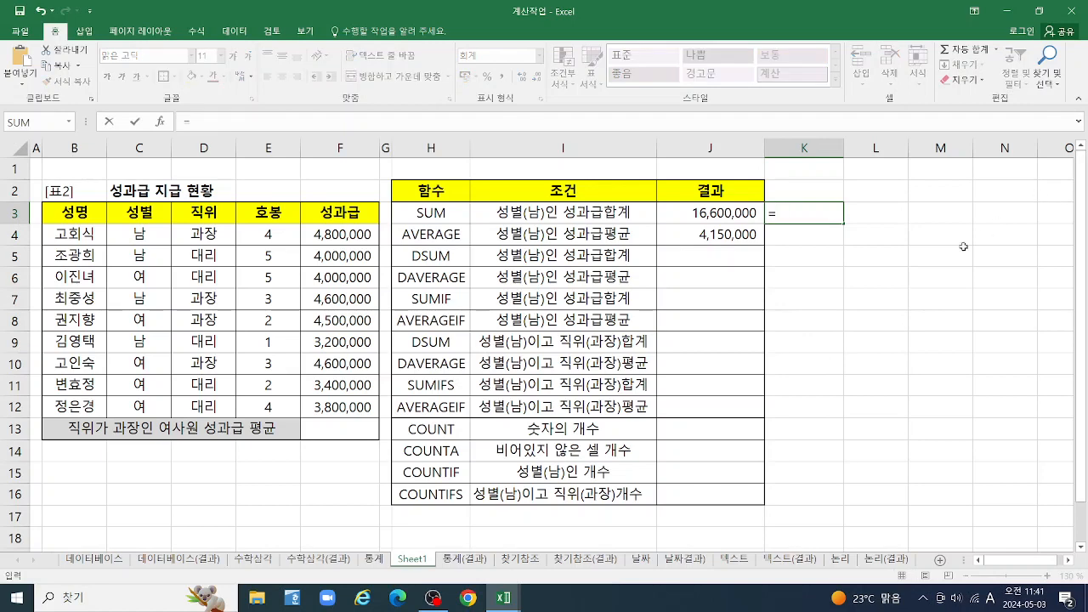
left_click(332, 235)
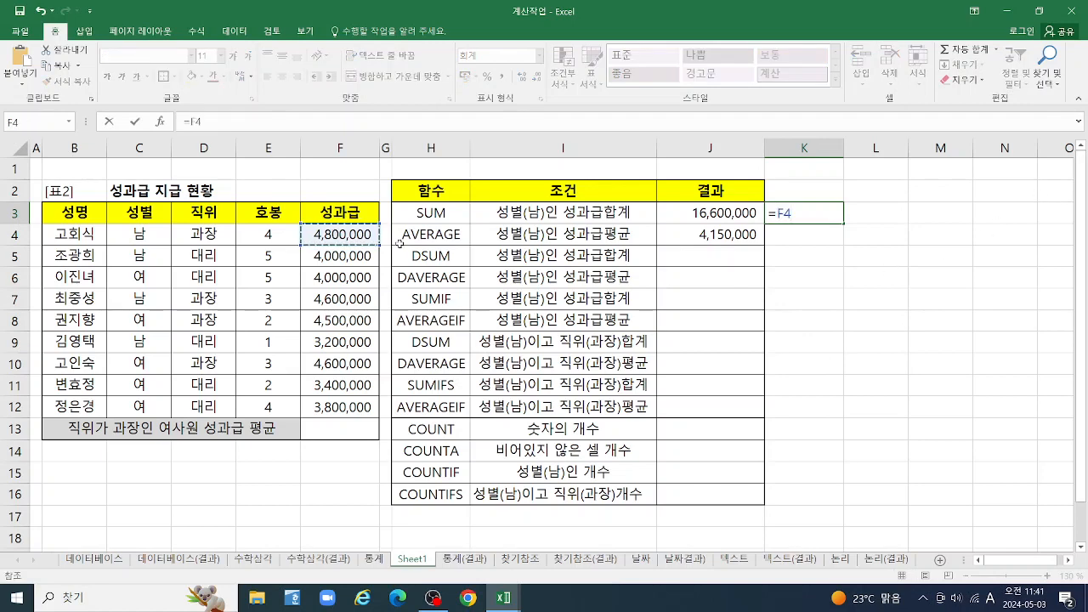
type("+")
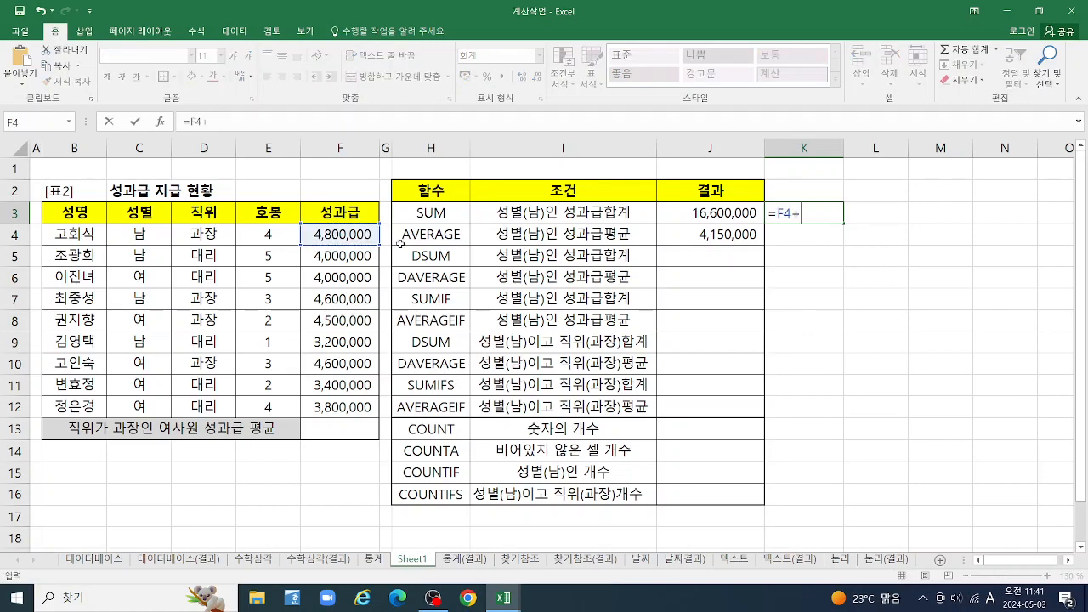
left_click(345, 257)
type("+")
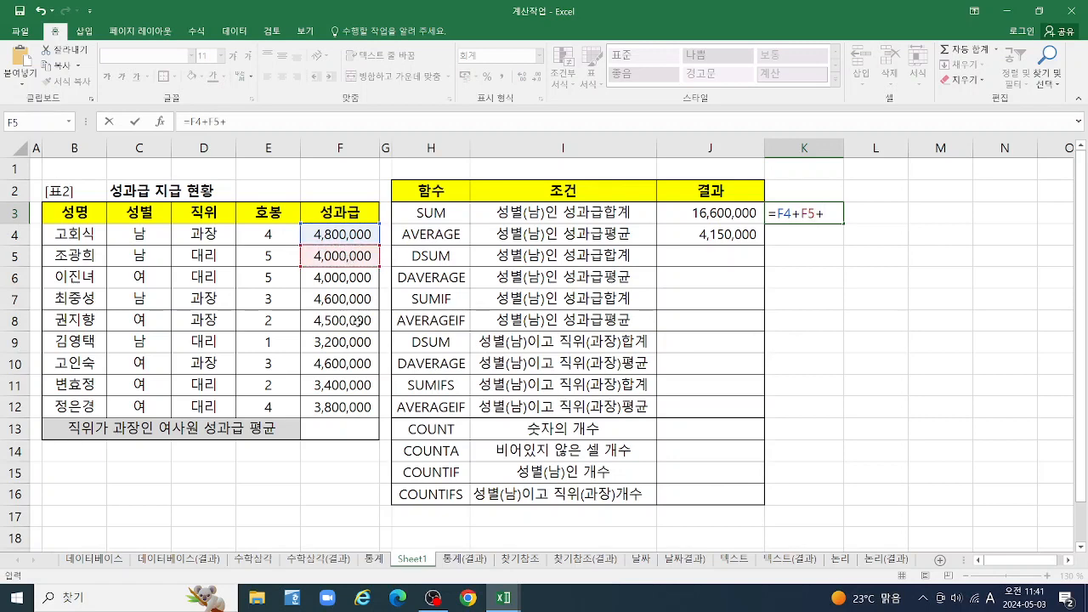
left_click(356, 301)
type("+")
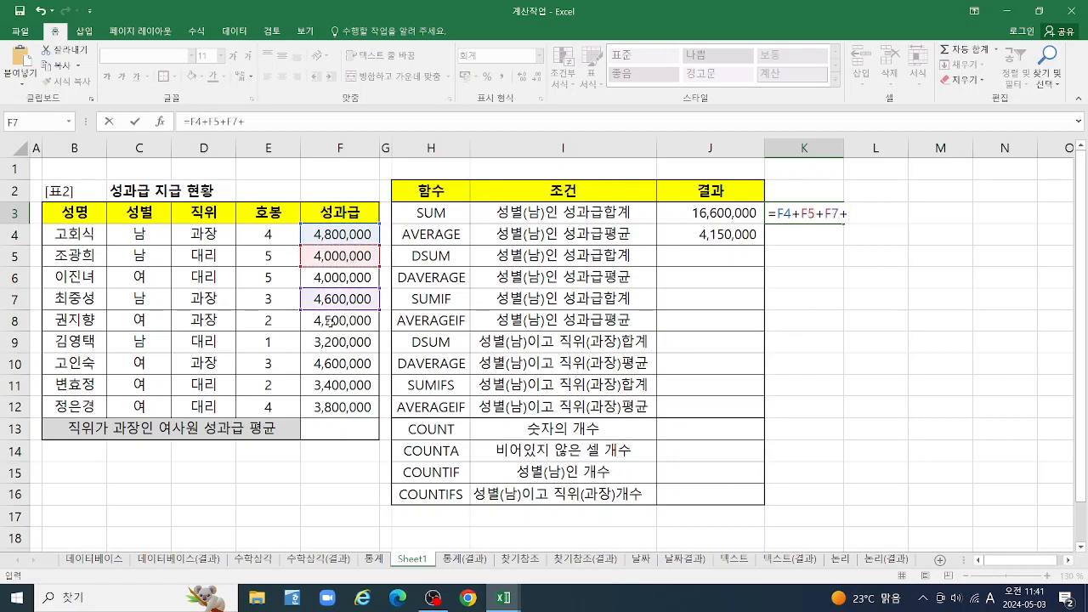
left_click(330, 345)
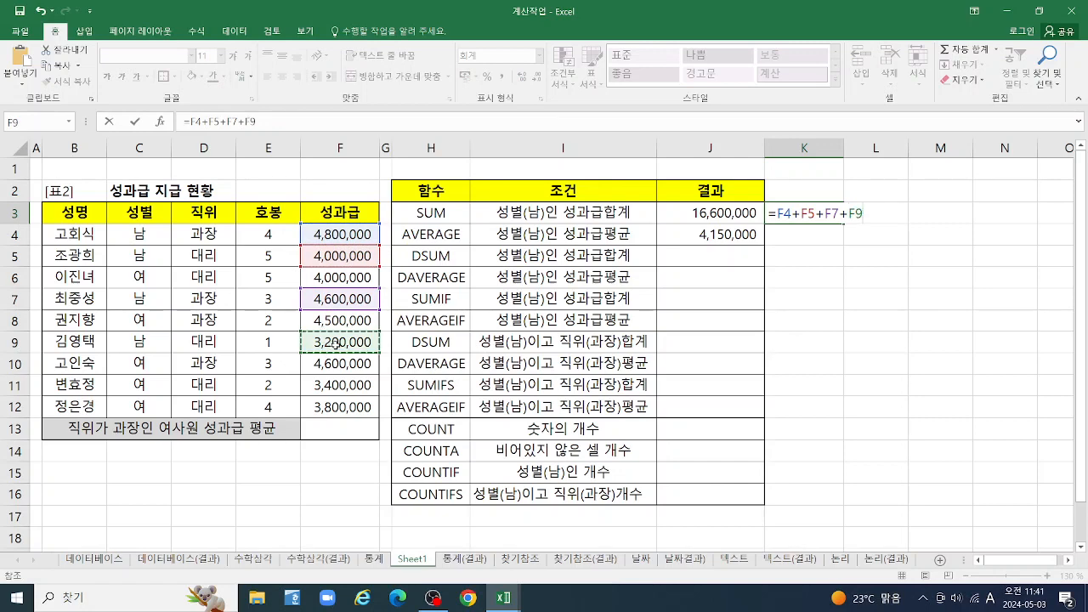
key("Return")
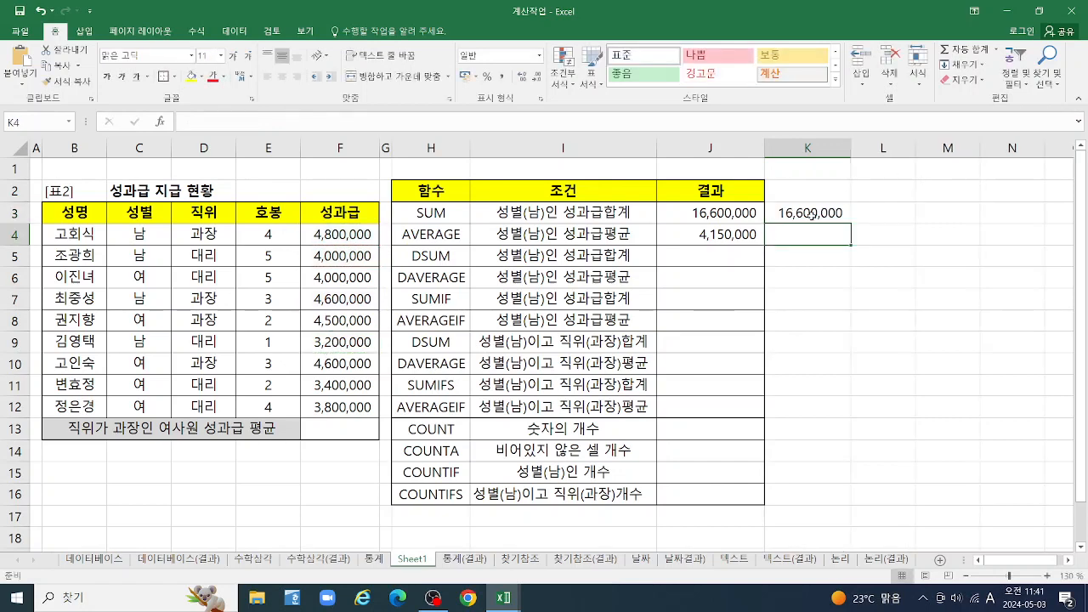
left_click(811, 215)
key("Delete")
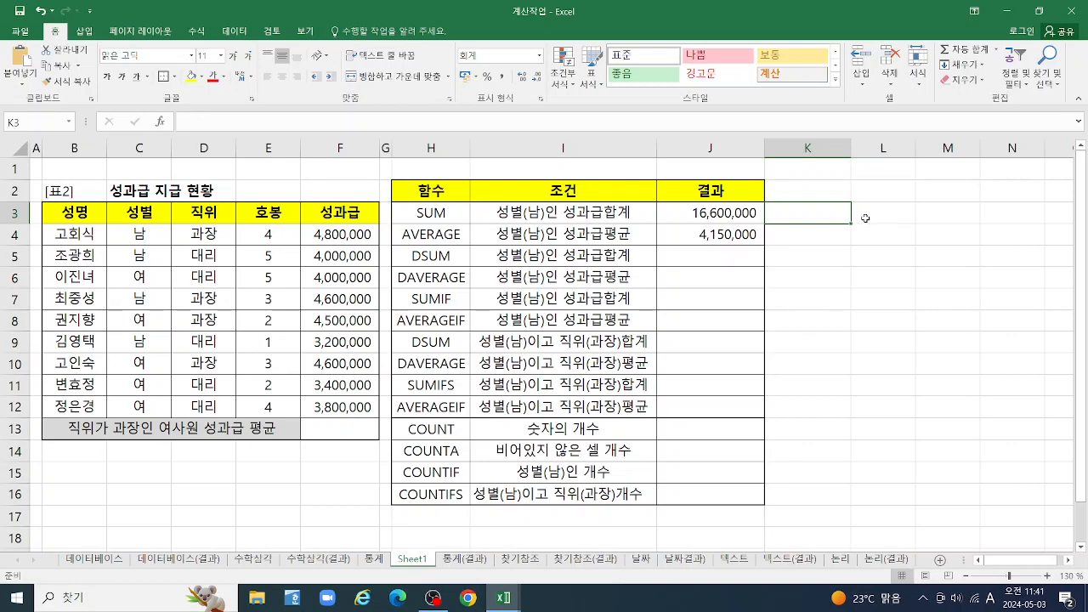
Enter =SUM(F4:F12) in cell K3 for the total bonus of all employees
type("=SUM")
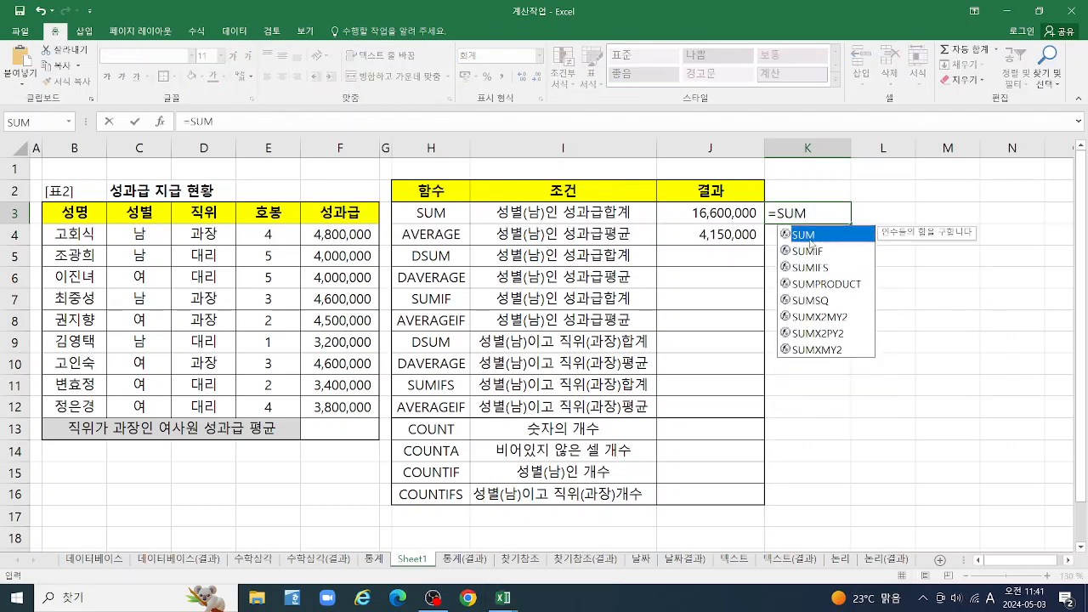
double_click(798, 238)
left_click_drag(335, 233, 334, 408)
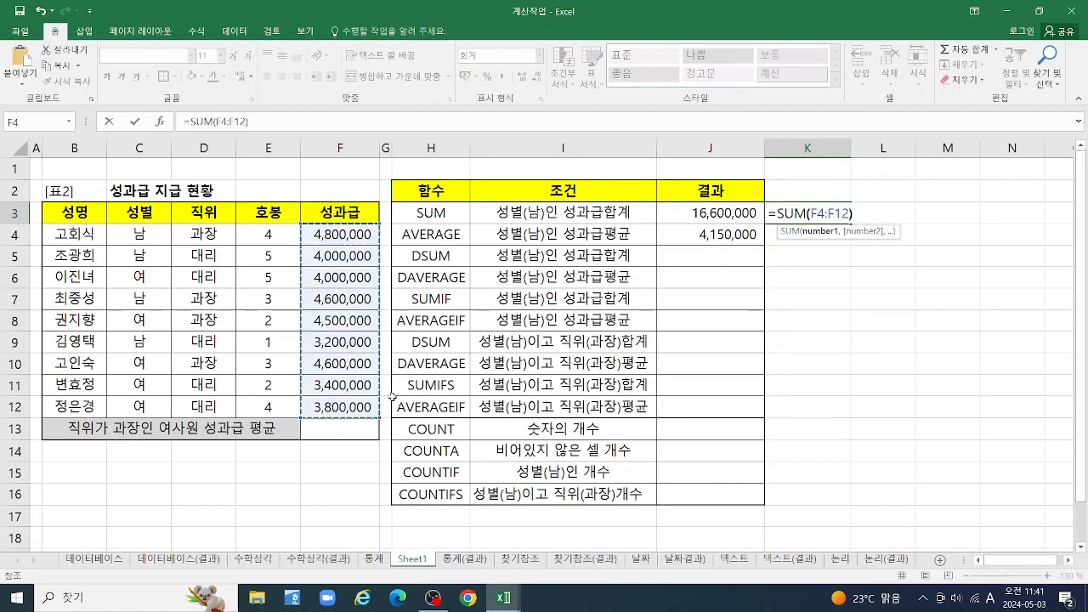
key("Return")
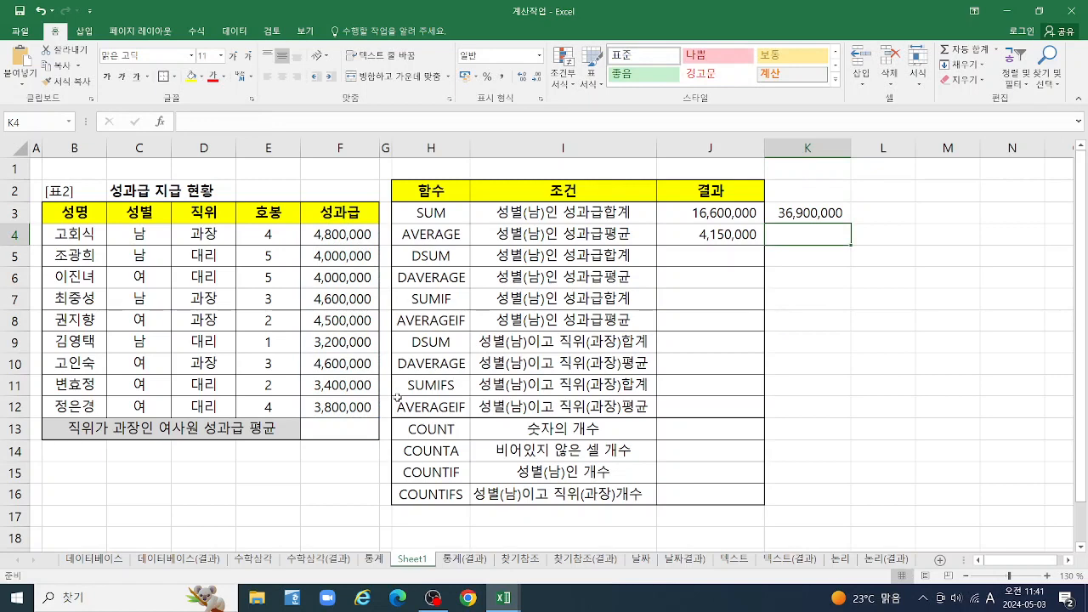
Enter =AVERAGE(F4:F12) in cell K4 for the average bonus of all employees
type("=")
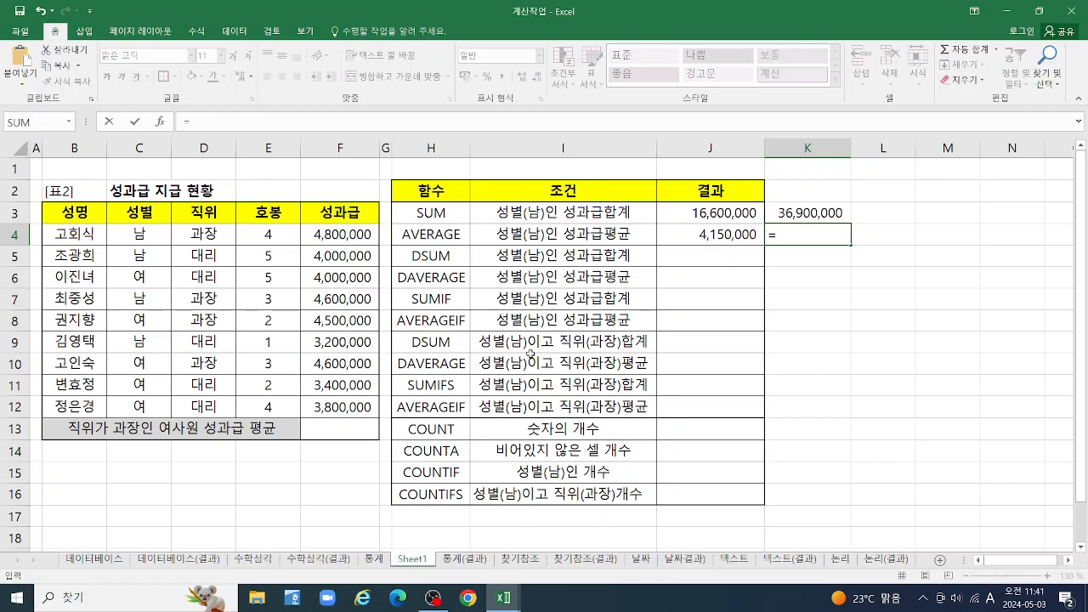
type("AV")
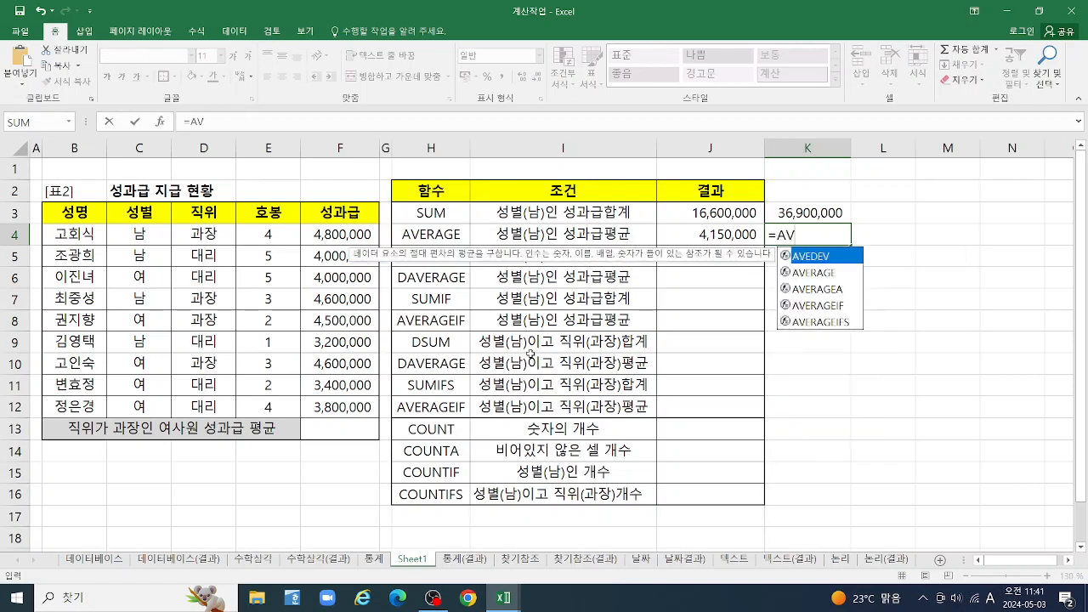
left_click(811, 278)
double_click(811, 278)
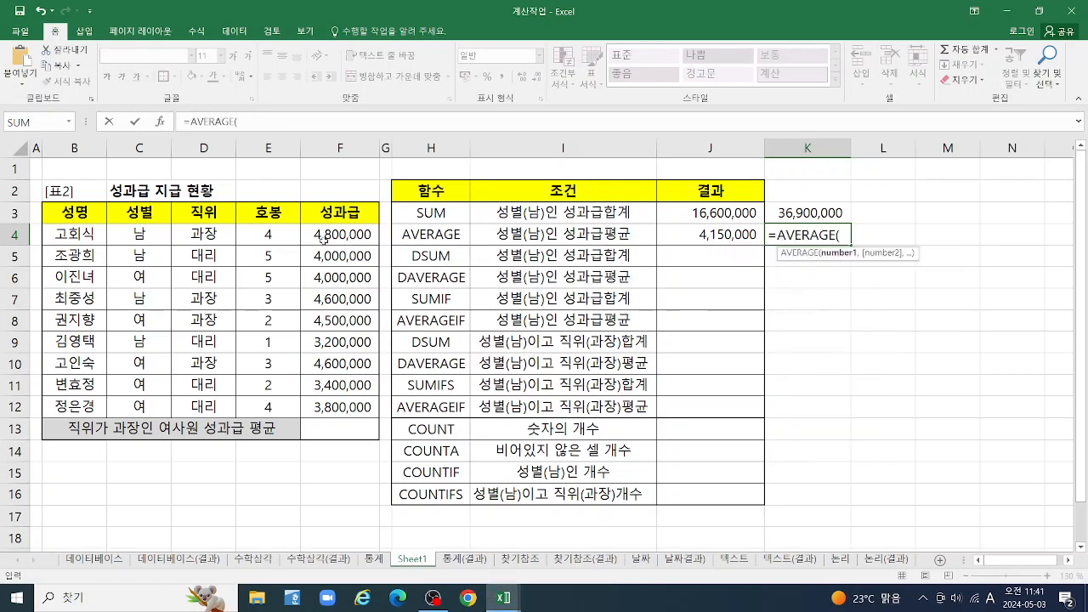
left_click_drag(323, 238, 343, 406)
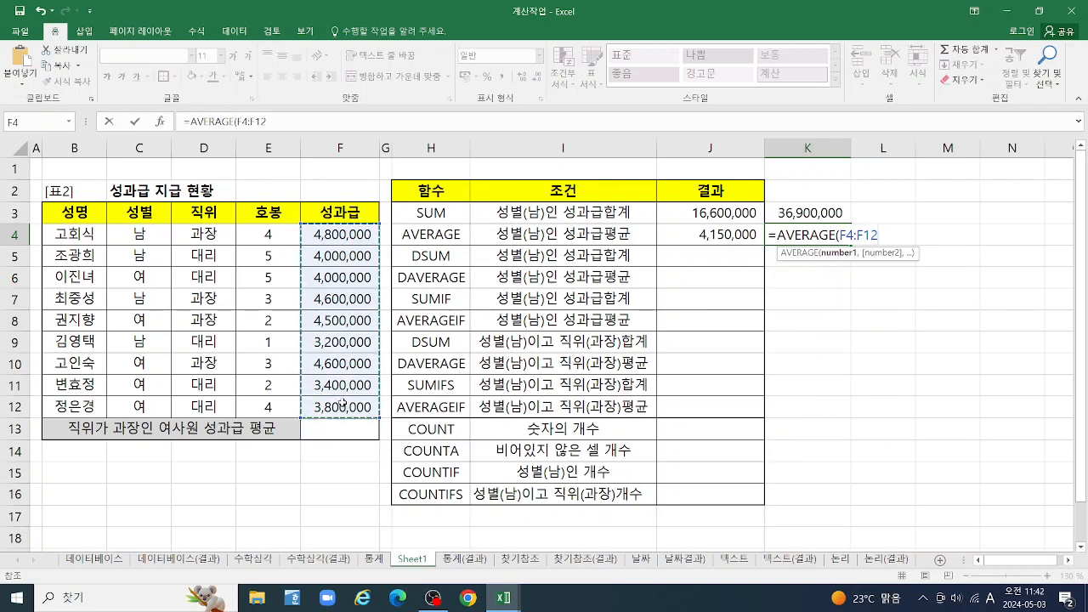
type(")")
key("Return")
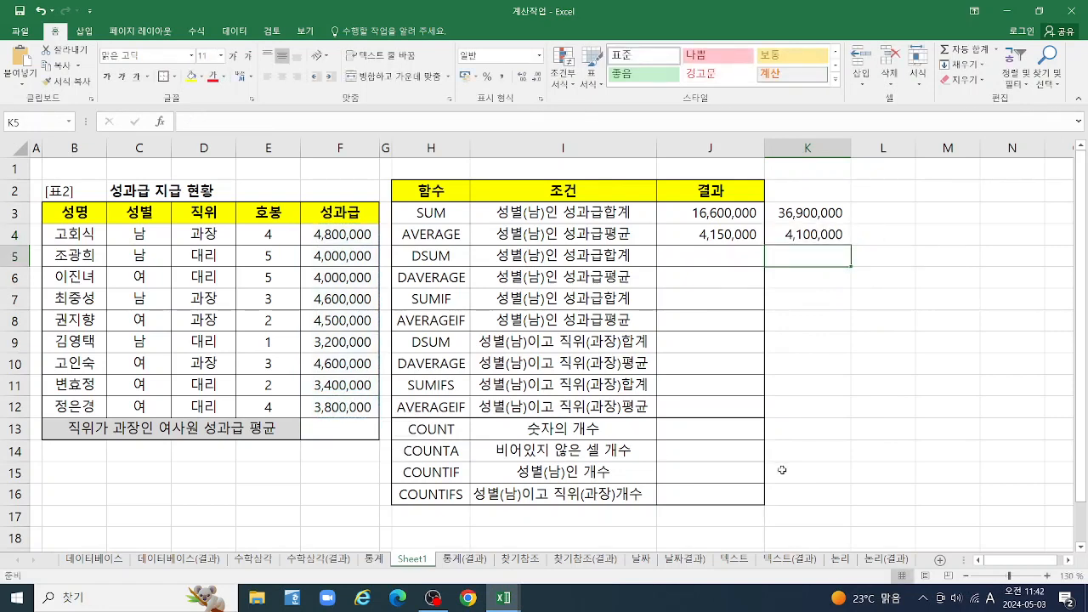
Calculate =K3/9 in cell L3 as a check on the overall average, and clear L3 and K3:K4
left_click(881, 213)
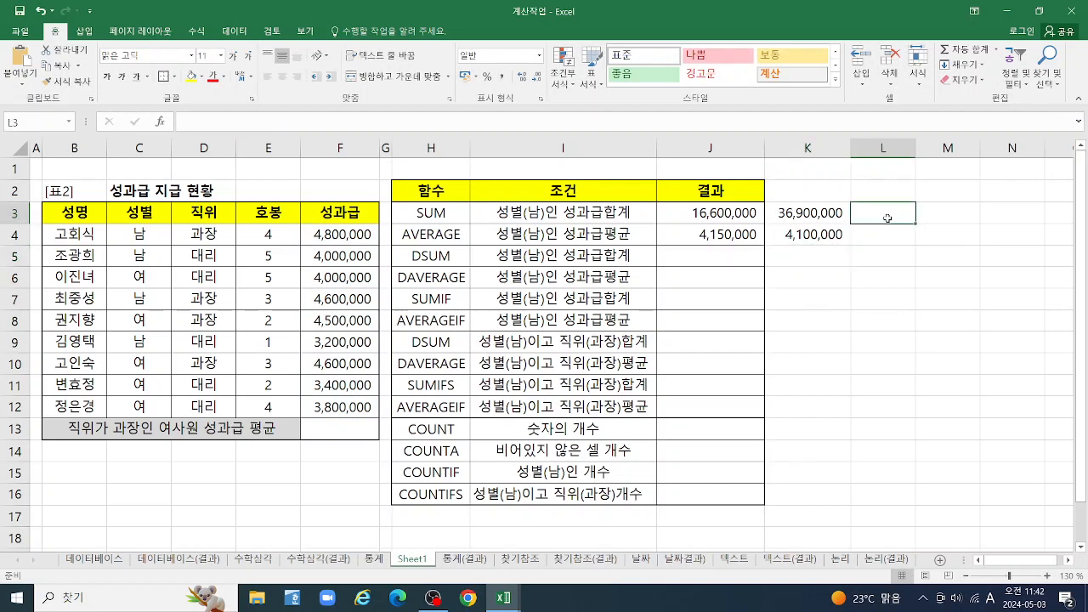
type("=")
left_click(805, 214)
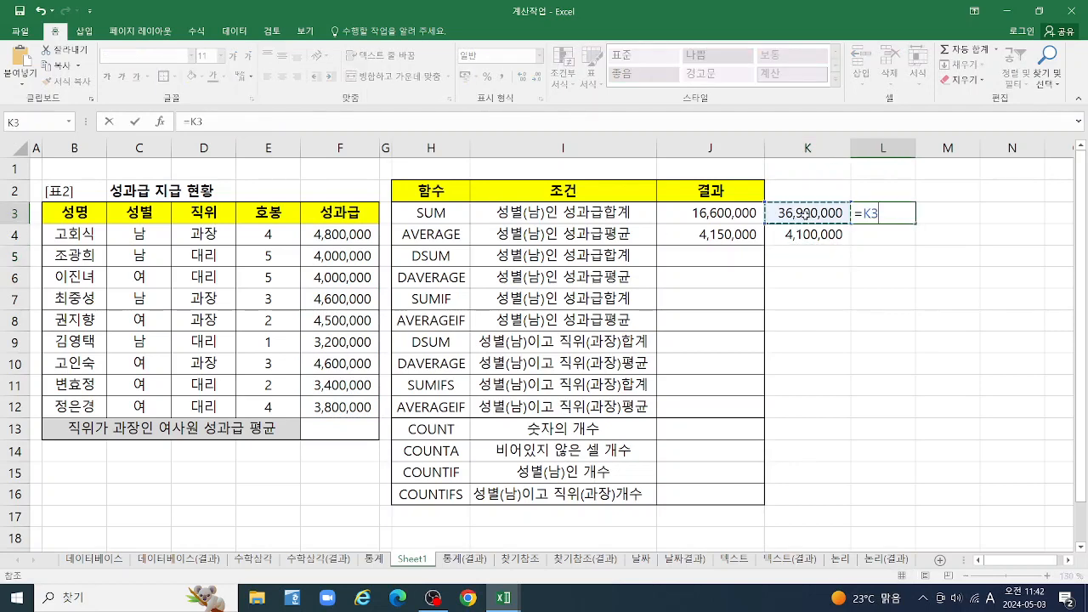
type("/")
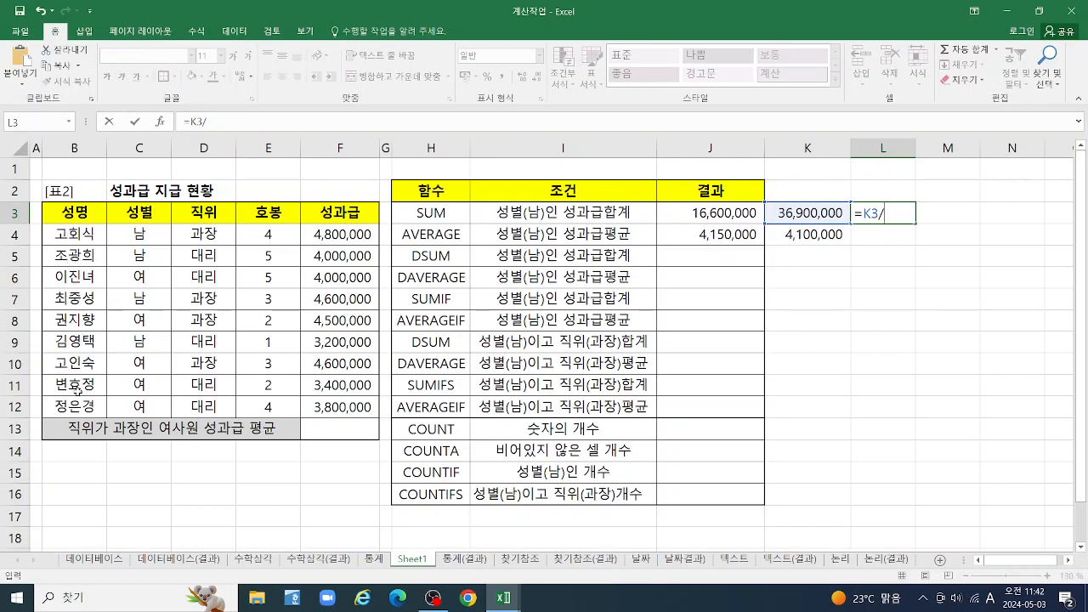
type("9")
key("Return")
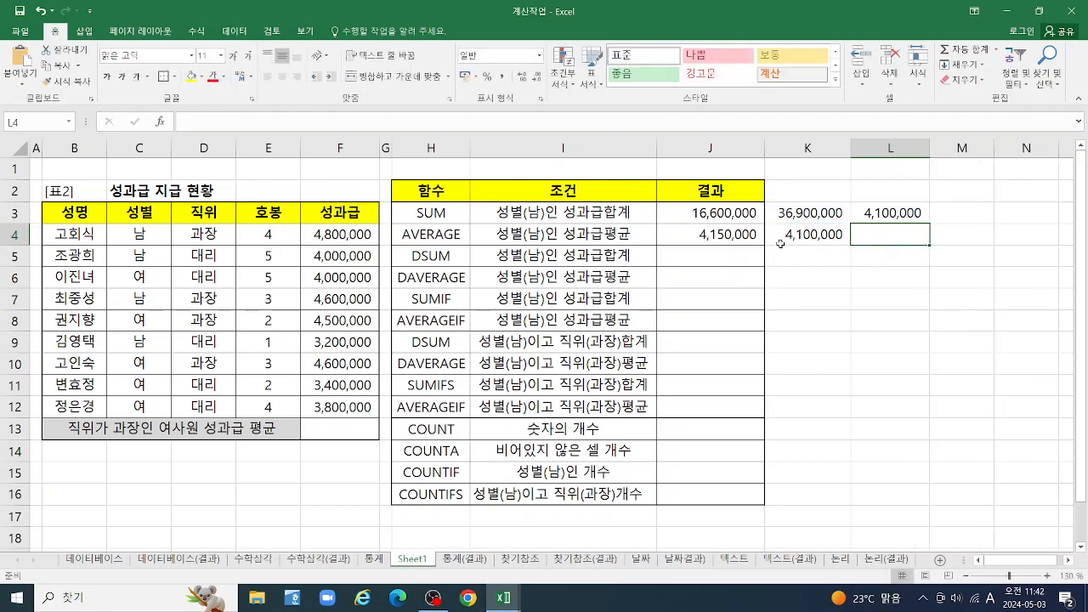
left_click(892, 214)
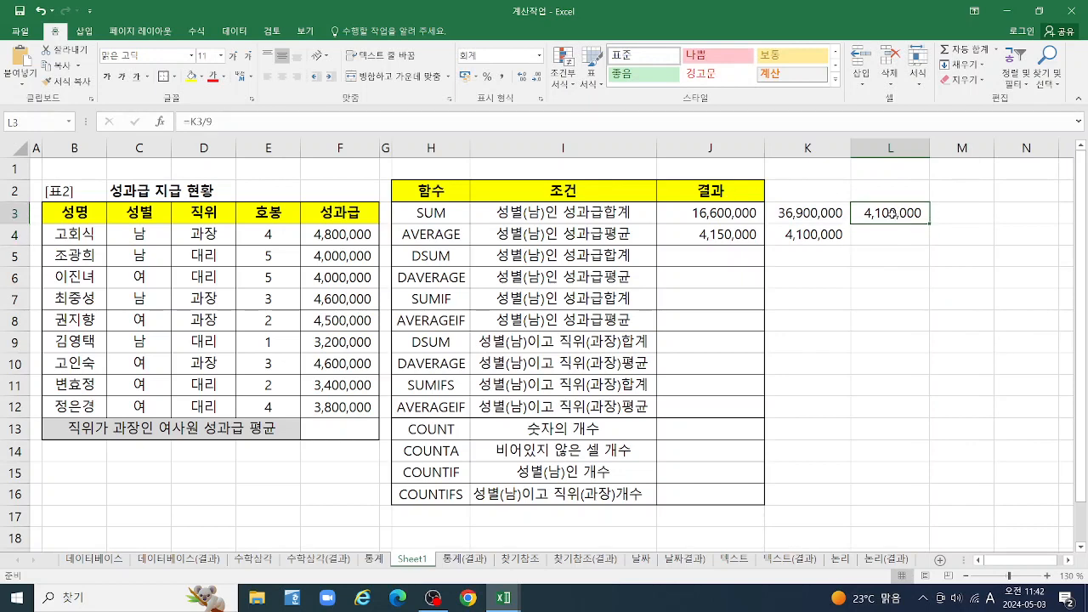
key("Delete")
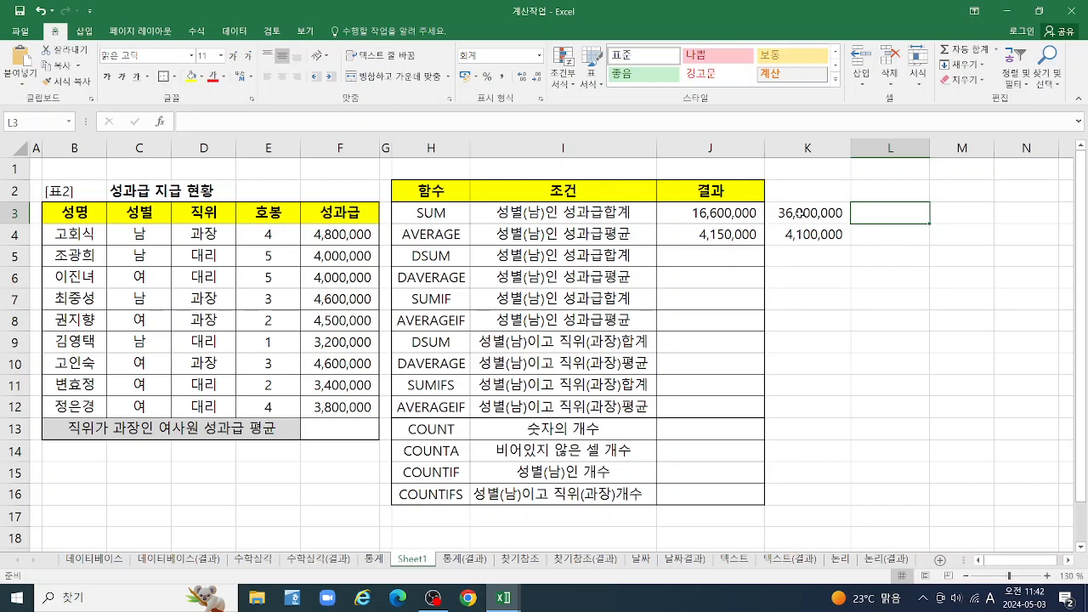
left_click_drag(801, 214, 808, 235)
key("Delete")
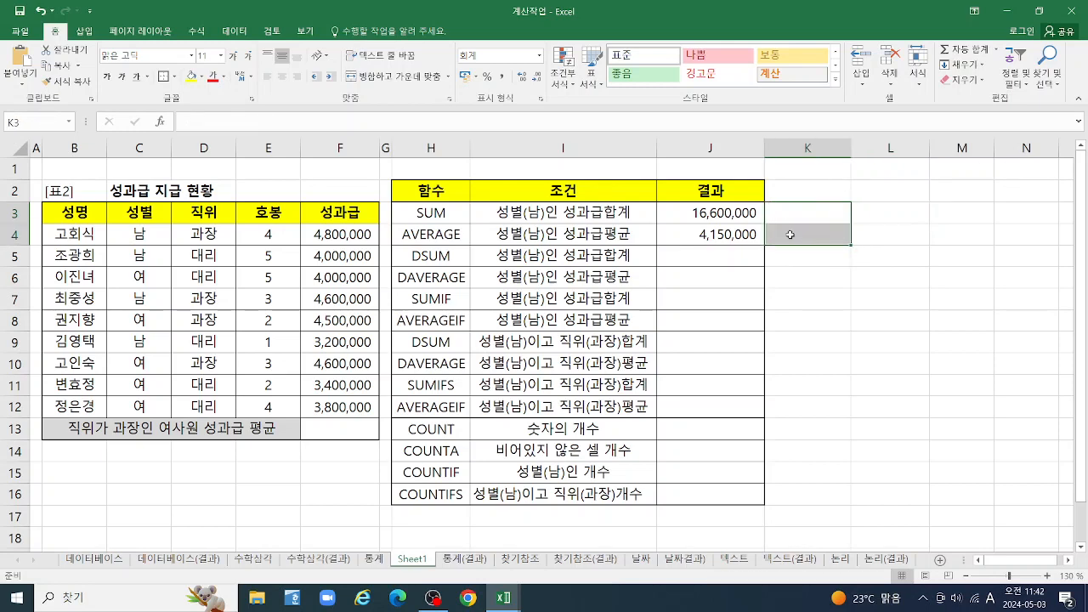
Start a DSUM function in cell J5 for the male bonus total and open its function arguments clear of the bonus table
left_click(692, 260)
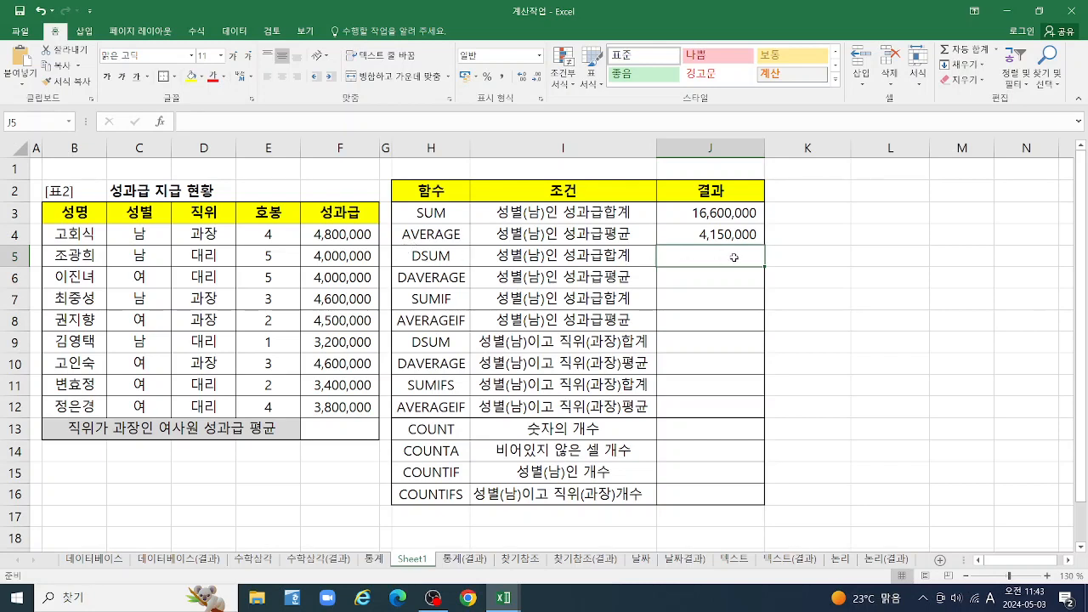
type("=DS")
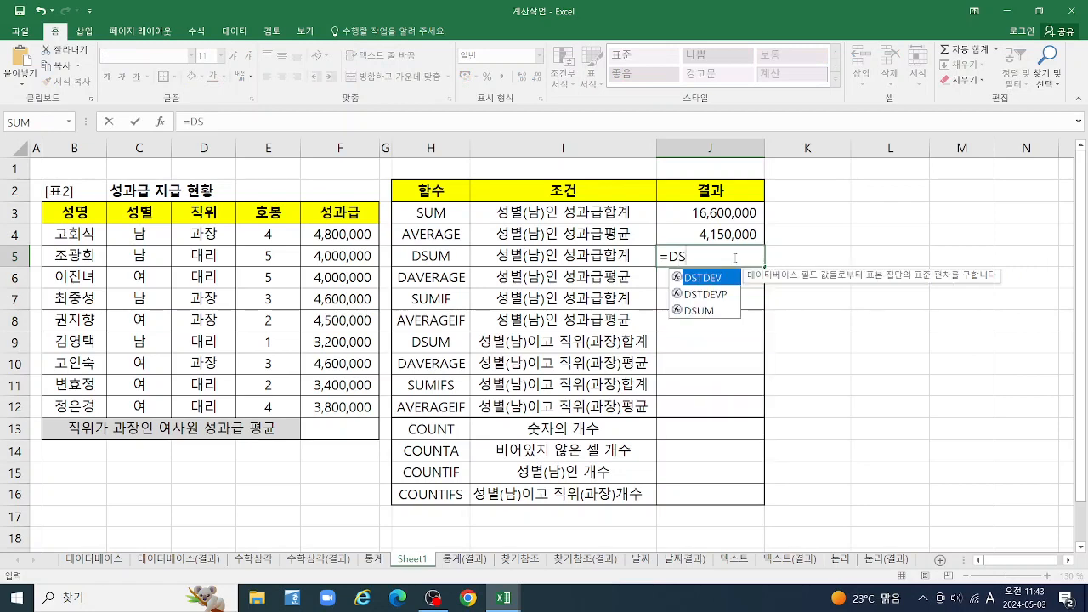
double_click(704, 311)
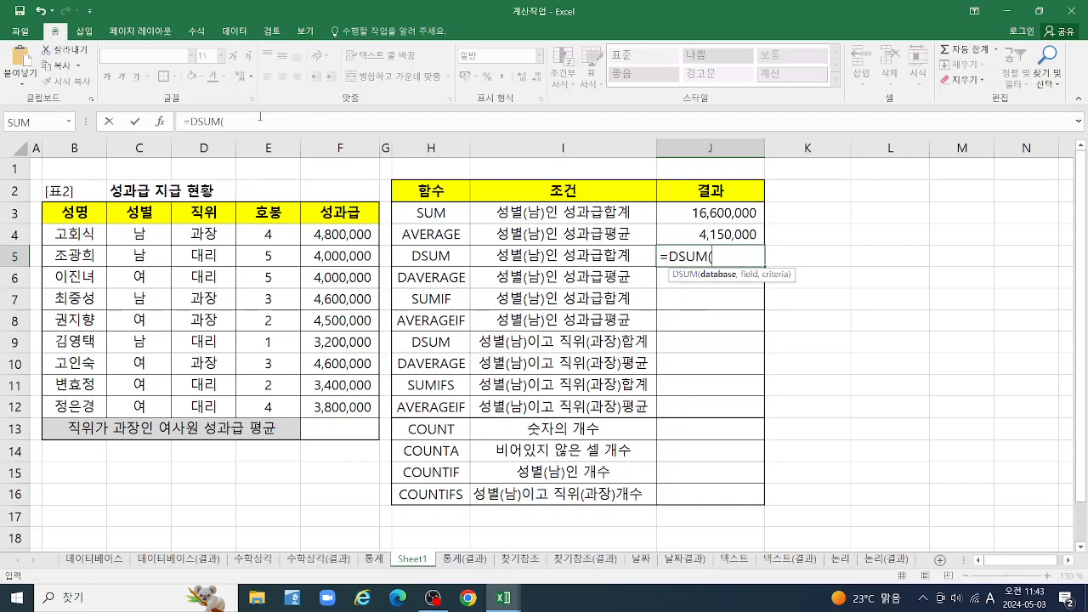
left_click(169, 124)
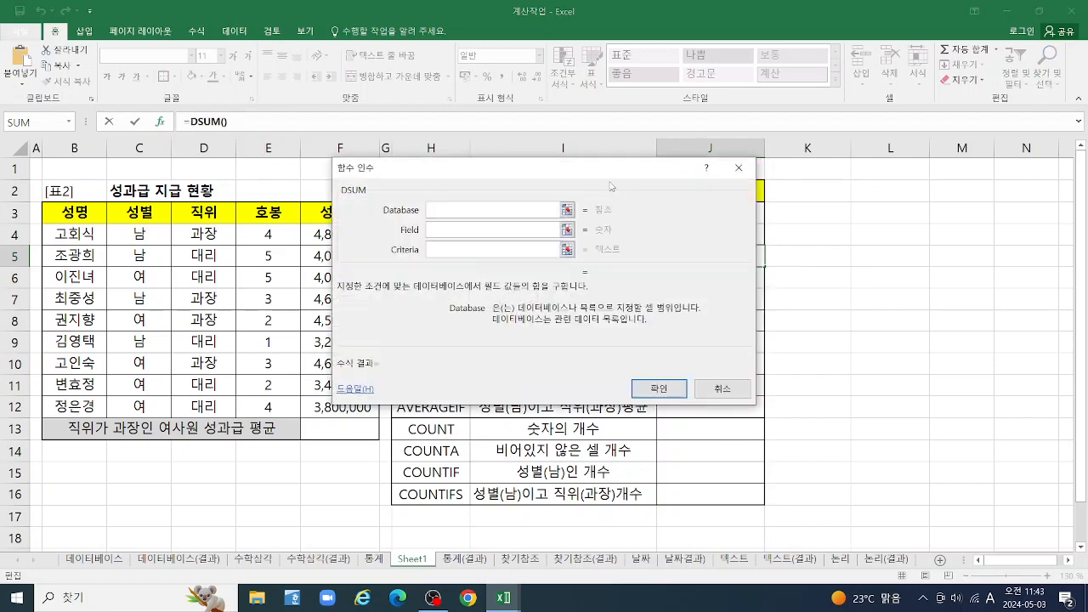
left_click_drag(609, 179, 864, 38)
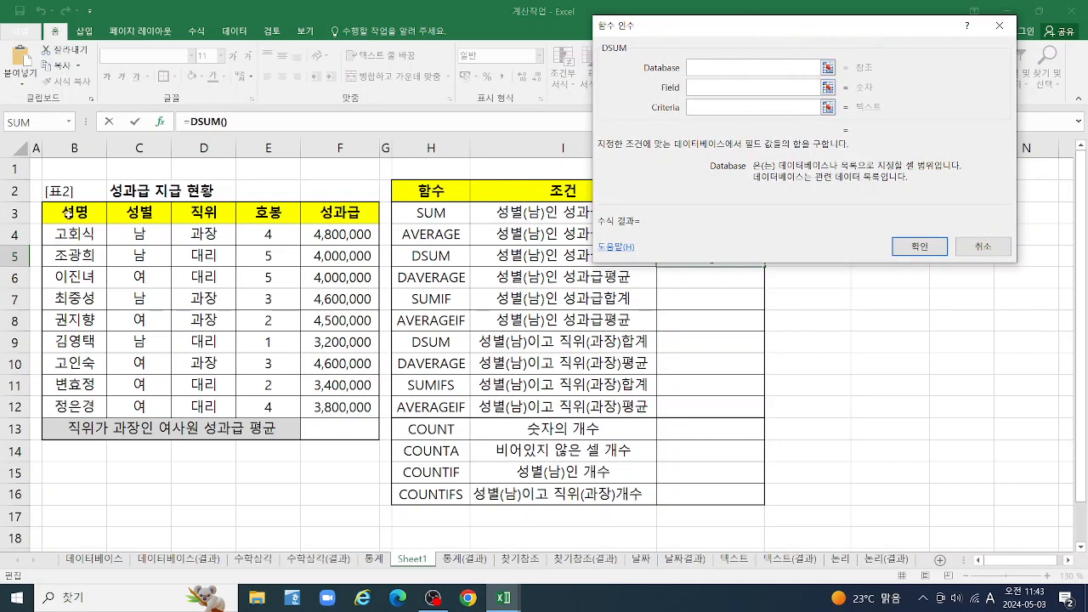
Complete the DSUM in cell J5 with database B3:F12, field F3 and criteria C3:C4
left_click_drag(67, 213, 346, 400)
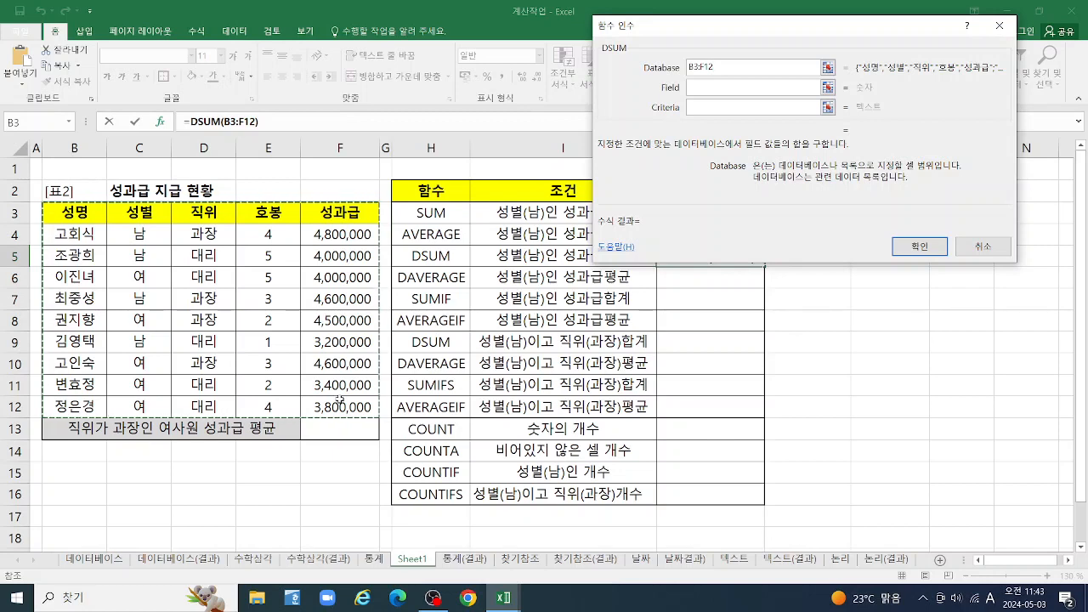
left_click_drag(810, 31, 904, 328)
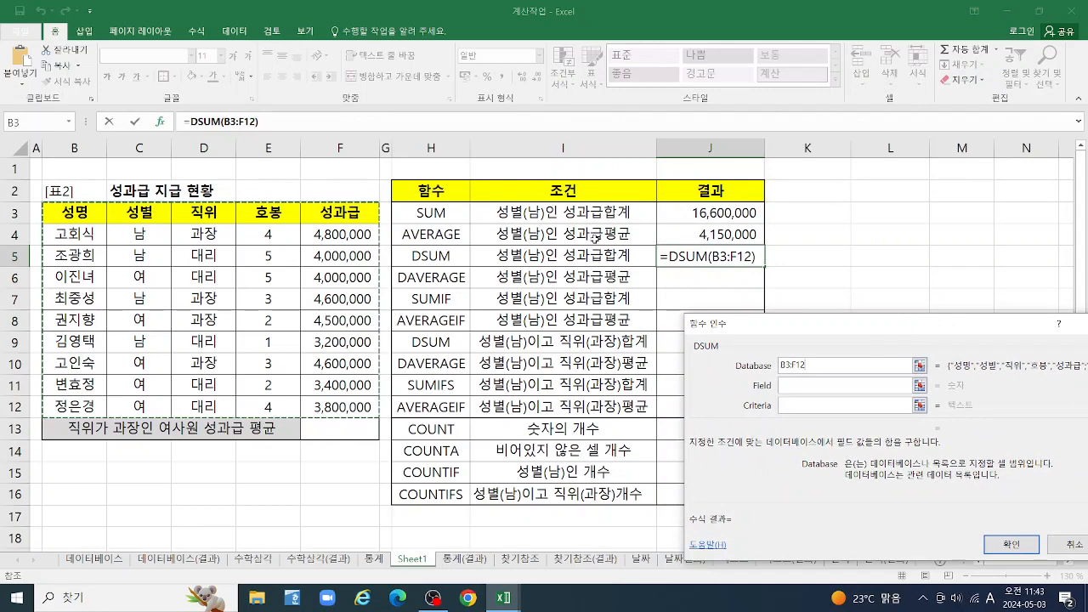
left_click_drag(970, 344, 883, 114)
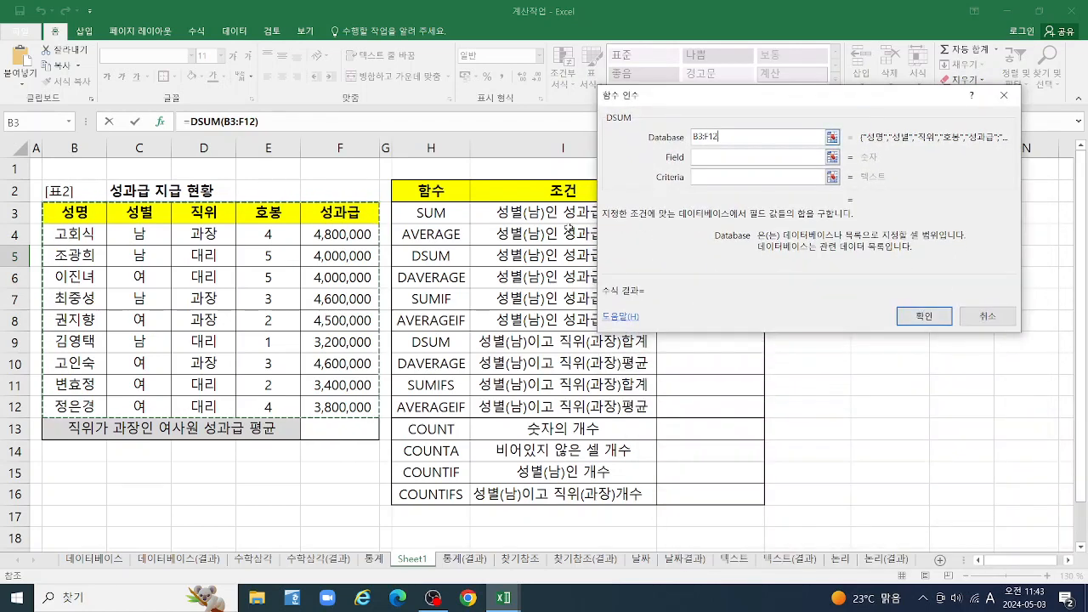
left_click(716, 157)
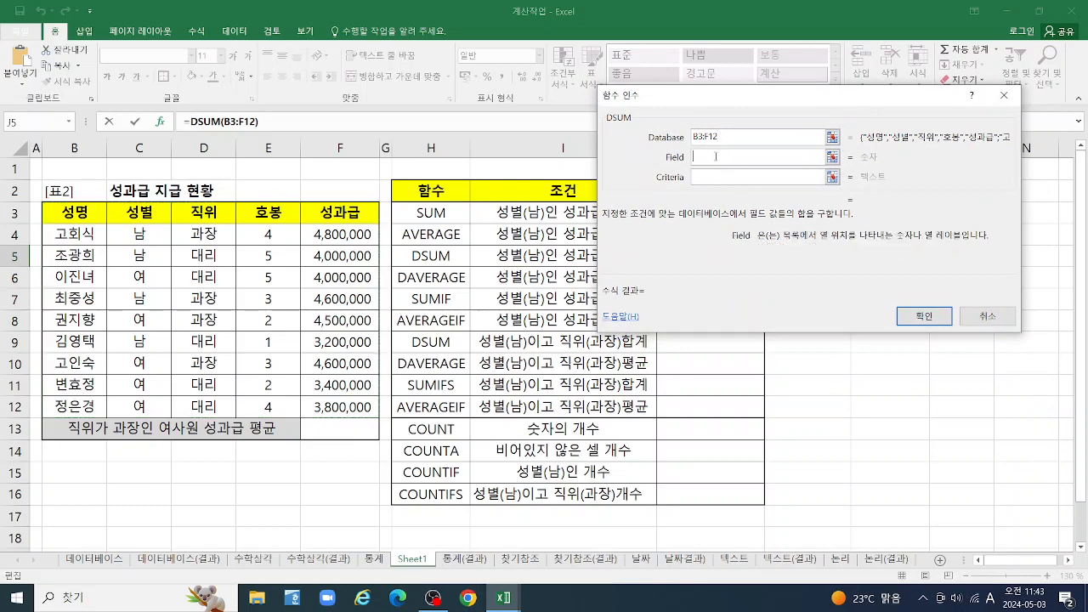
left_click(339, 216)
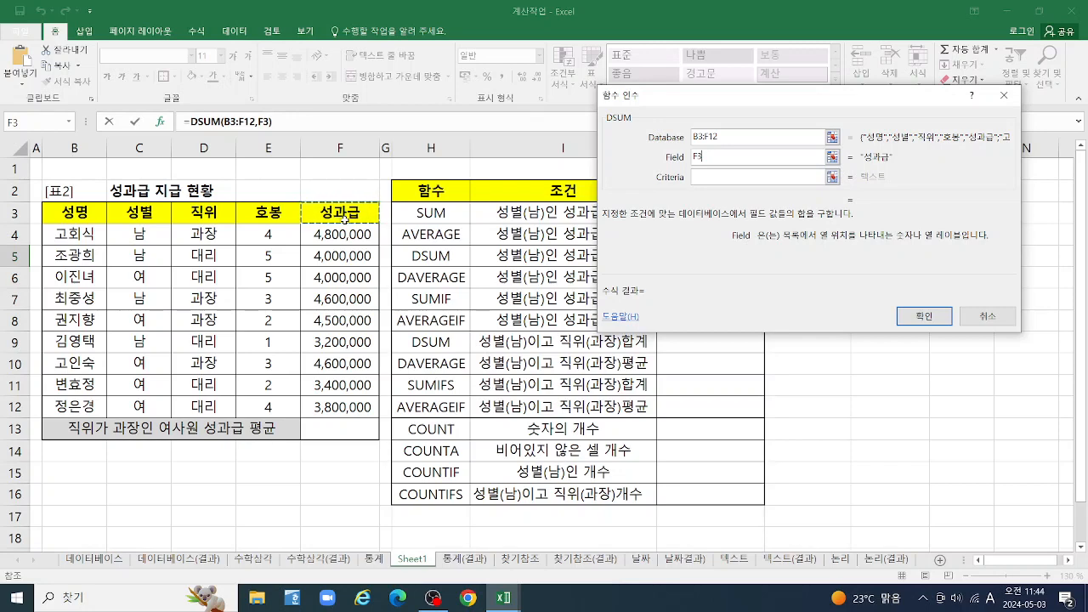
left_click(719, 177)
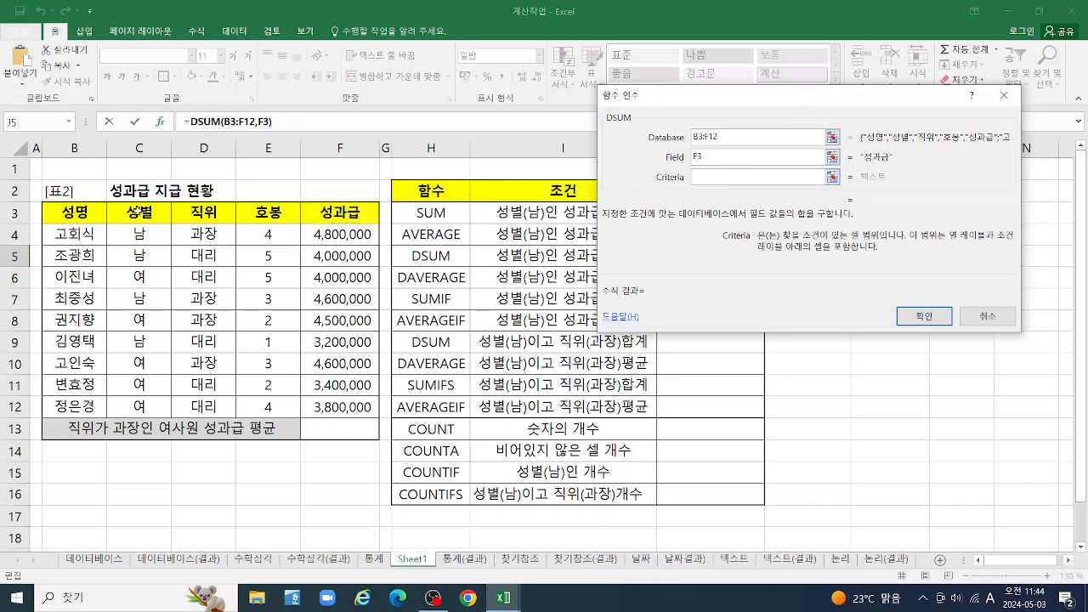
left_click_drag(140, 209, 149, 240)
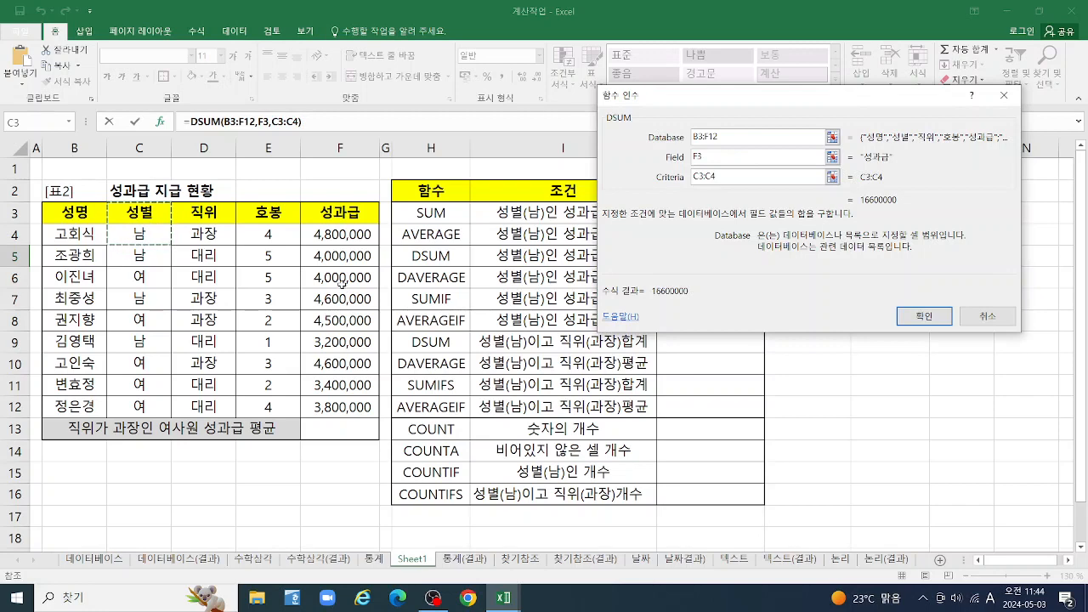
left_click(923, 323)
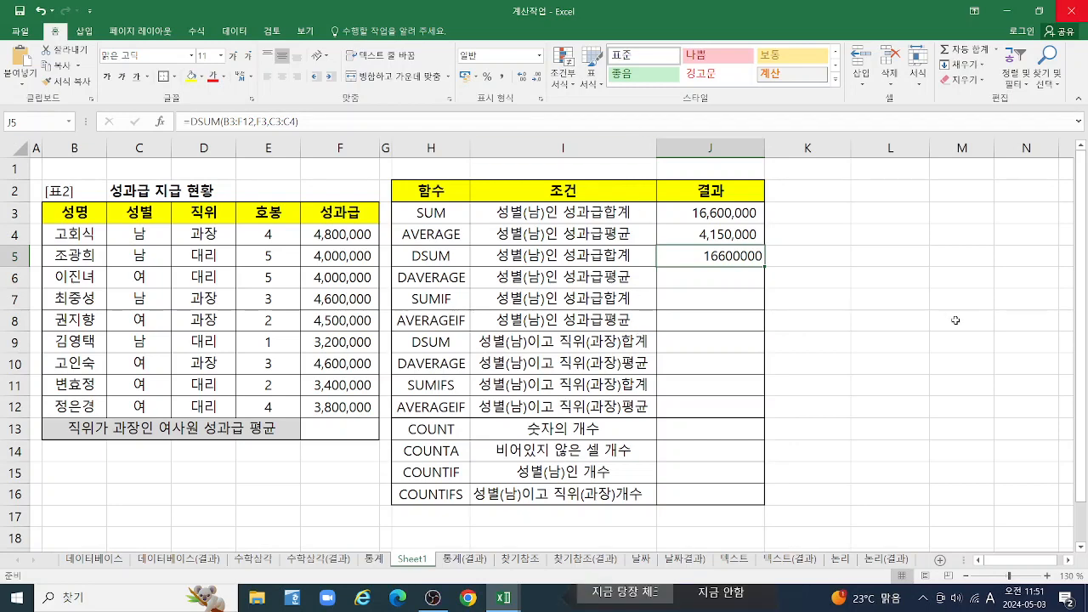
Apply the comma number style to the results range J3:J16
left_click(714, 280)
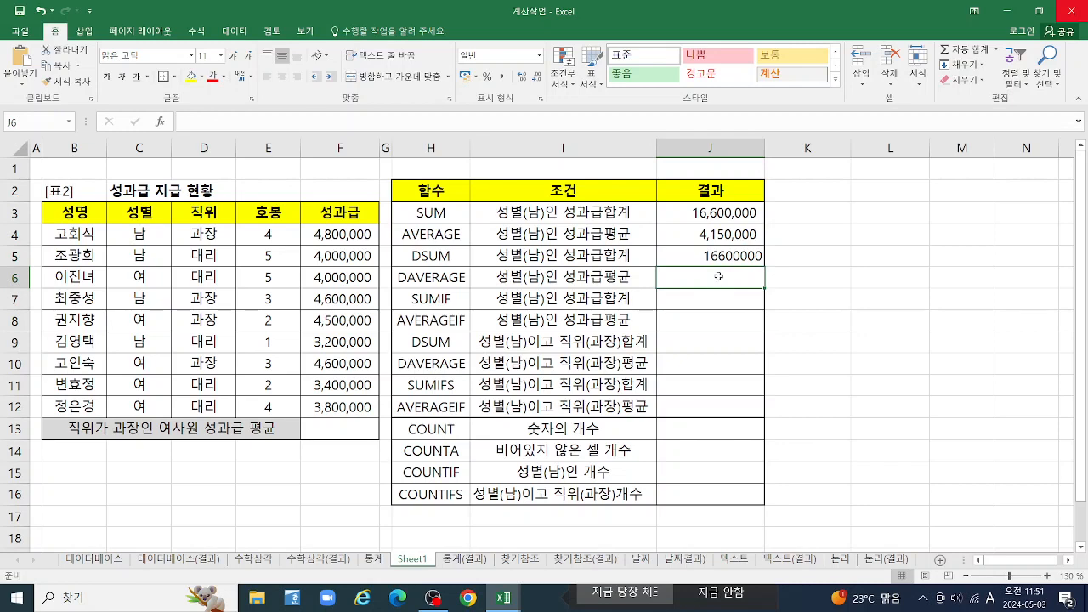
left_click_drag(716, 211, 741, 495)
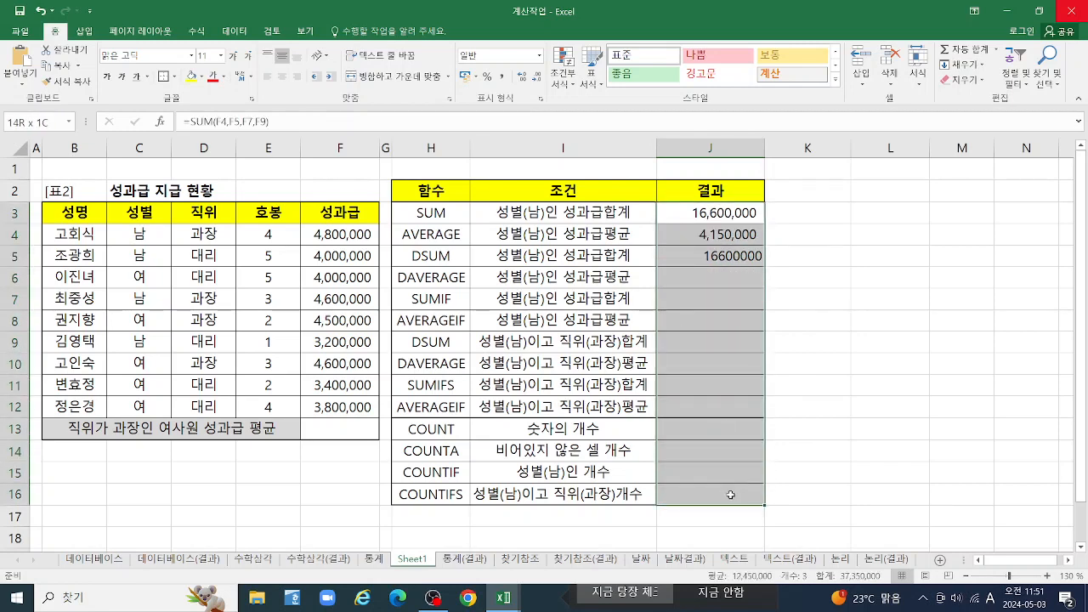
left_click(503, 82)
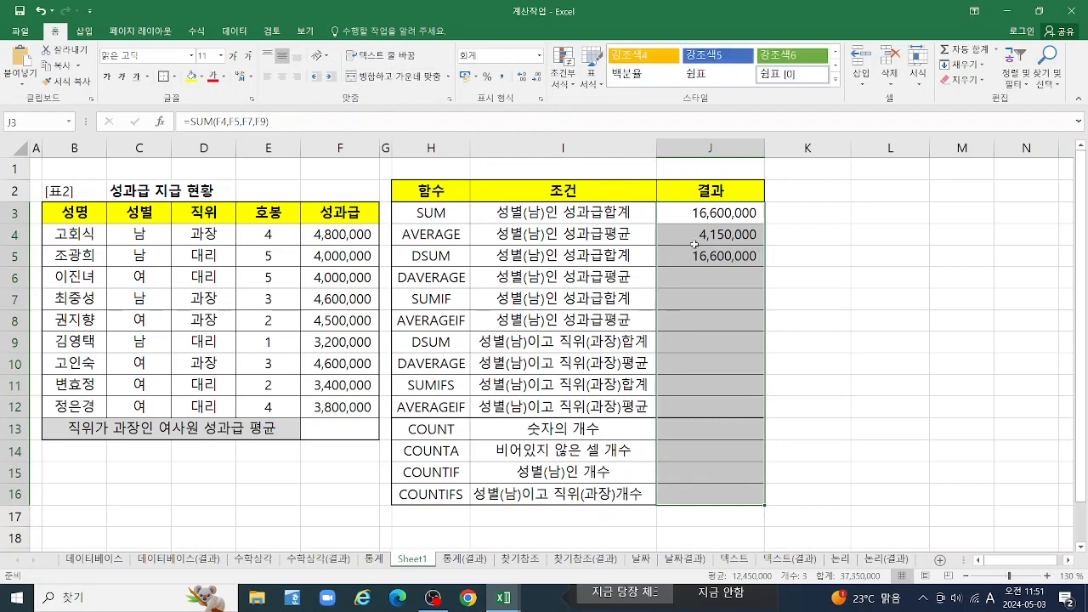
left_click(730, 279)
left_click(725, 257)
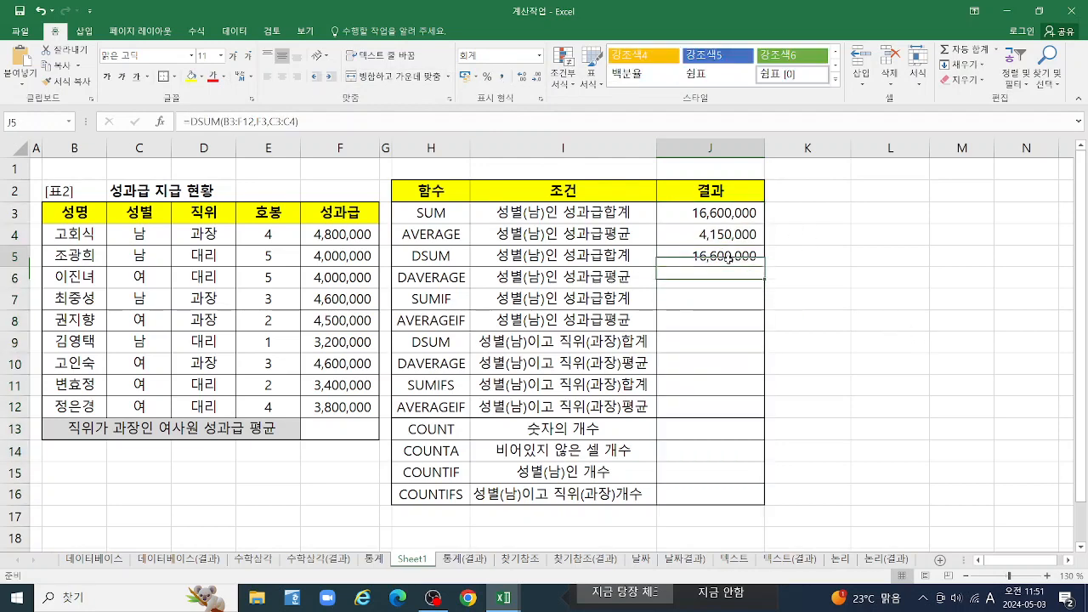
Start a DAVERAGE function in cell J6 for the male bonus average and open its function arguments clear of the bonus table
left_click(708, 287)
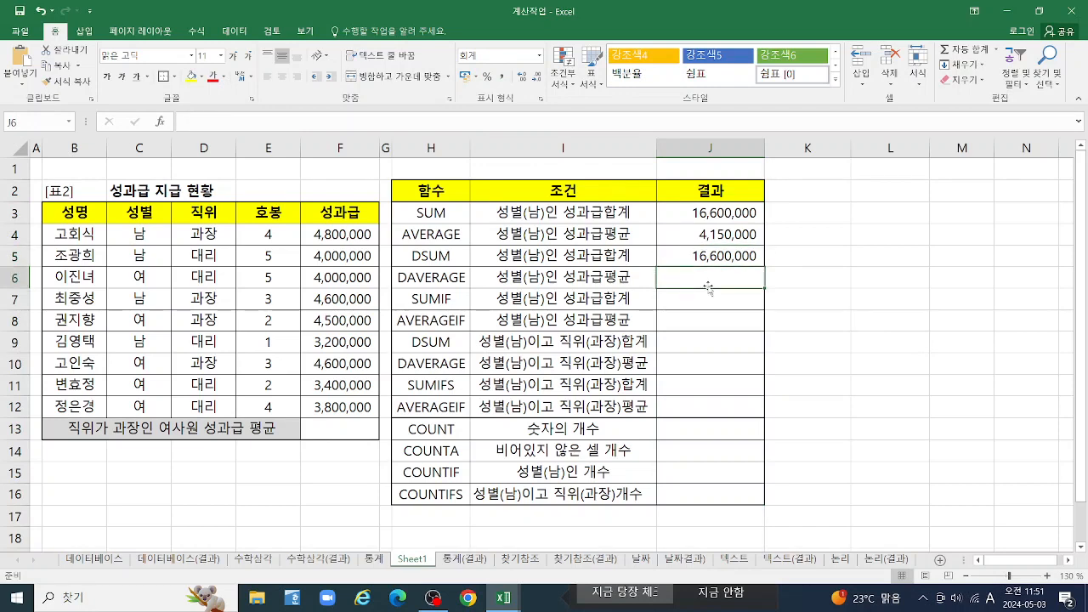
type("=D")
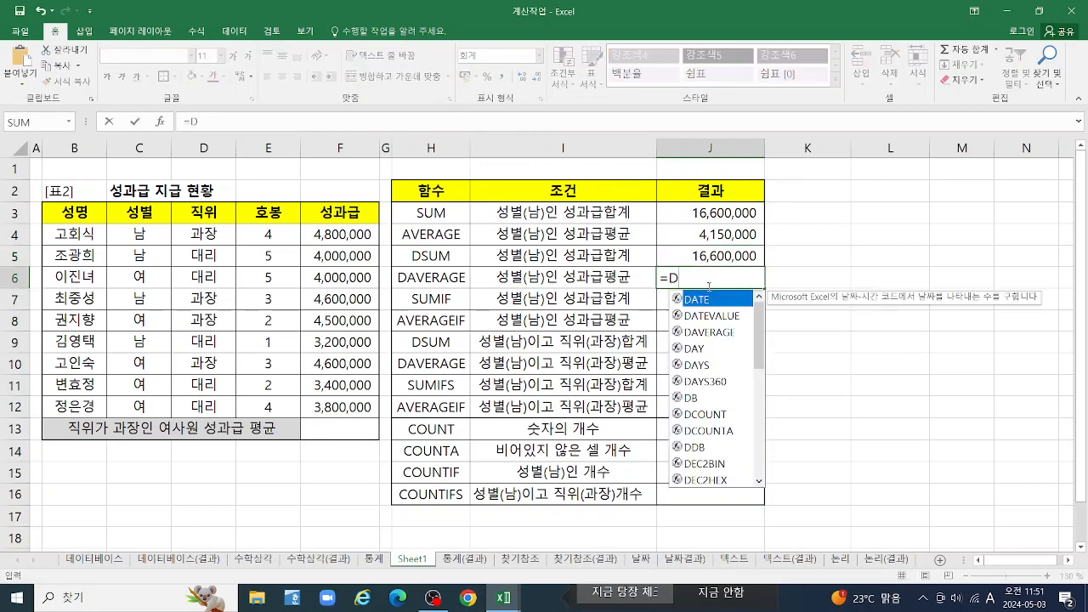
type("A")
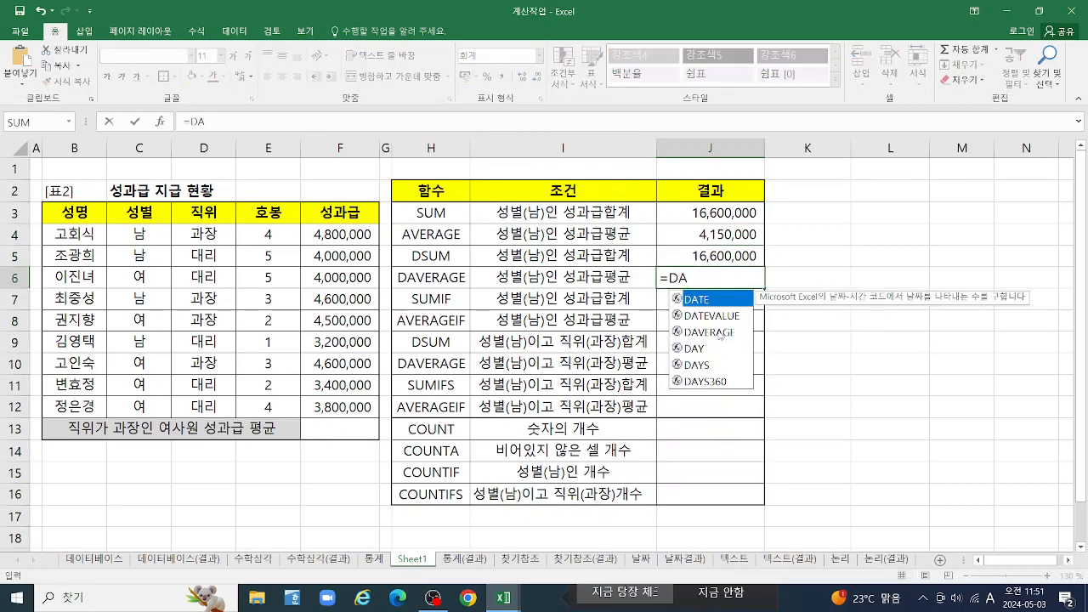
left_click(719, 332)
double_click(710, 333)
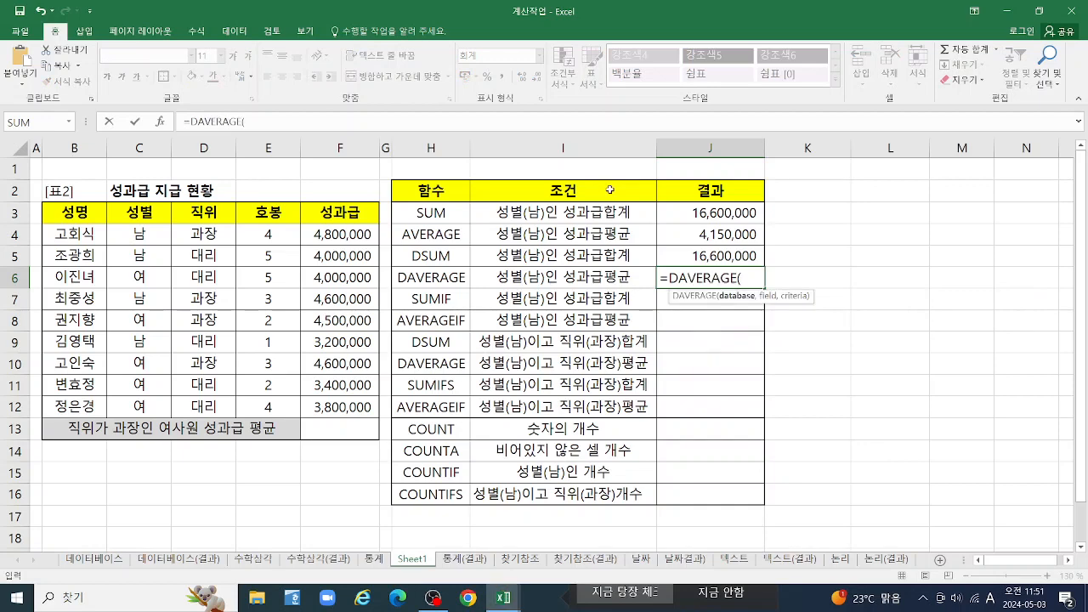
left_click(161, 121)
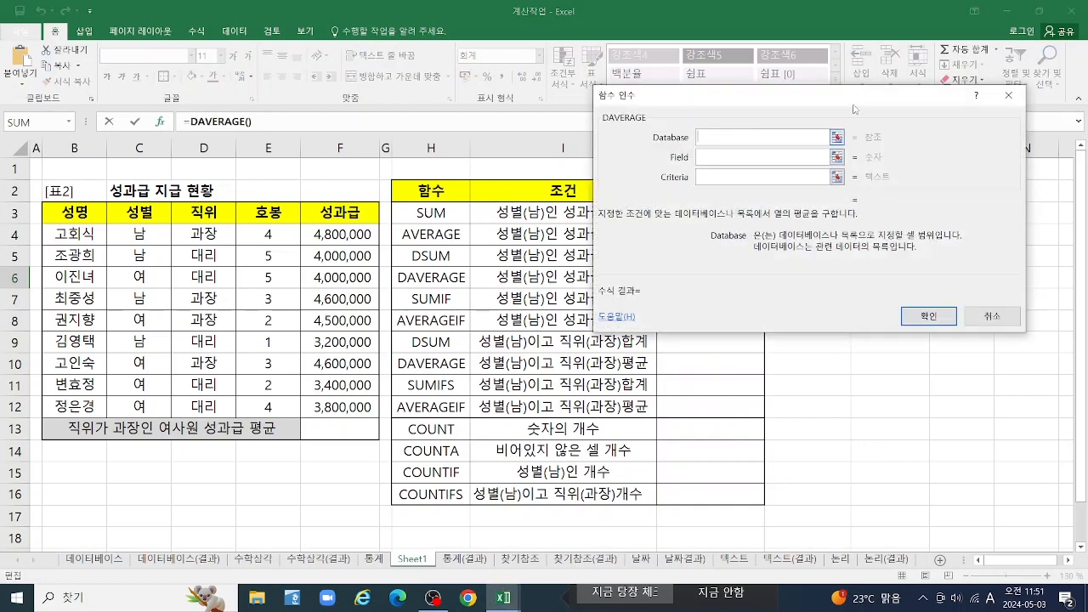
left_click_drag(848, 93, 978, 39)
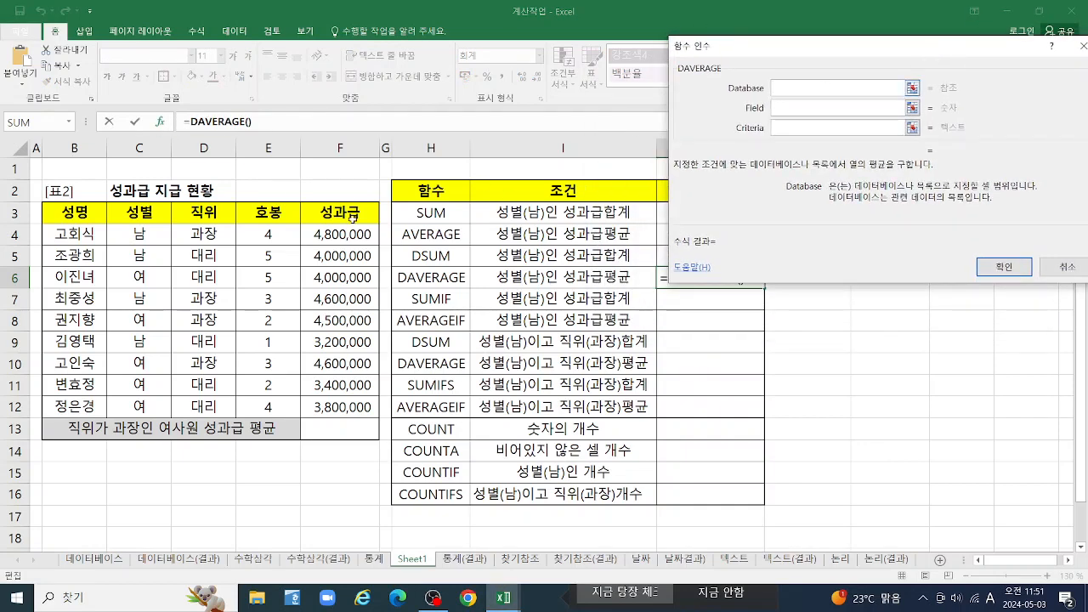
Complete the DAVERAGE in cell J6 with database B3:F12, field F3 and criteria C3:C4
left_click_drag(72, 213, 340, 406)
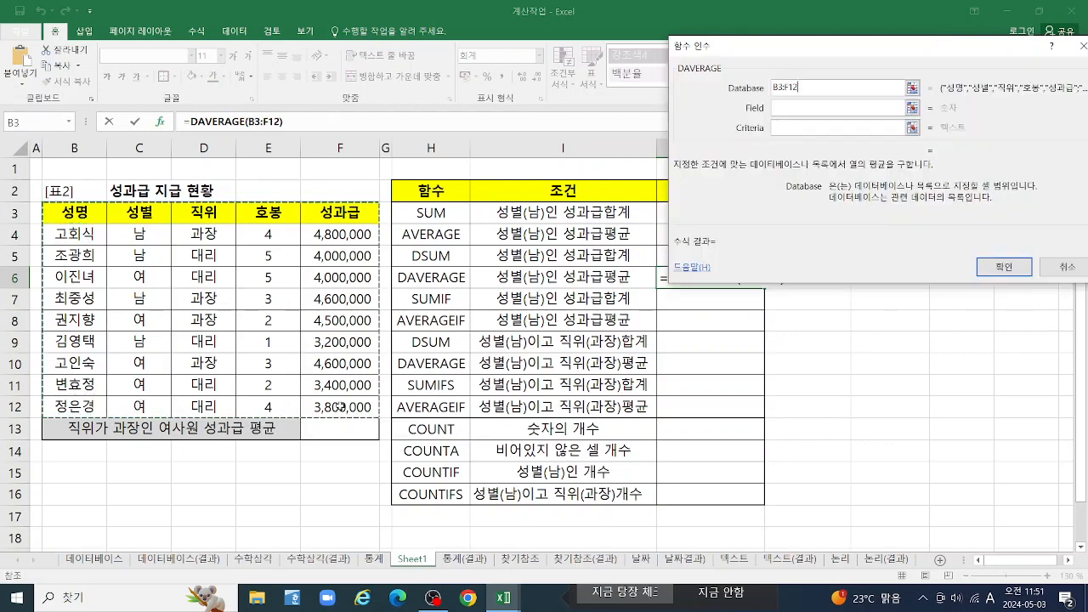
left_click(815, 108)
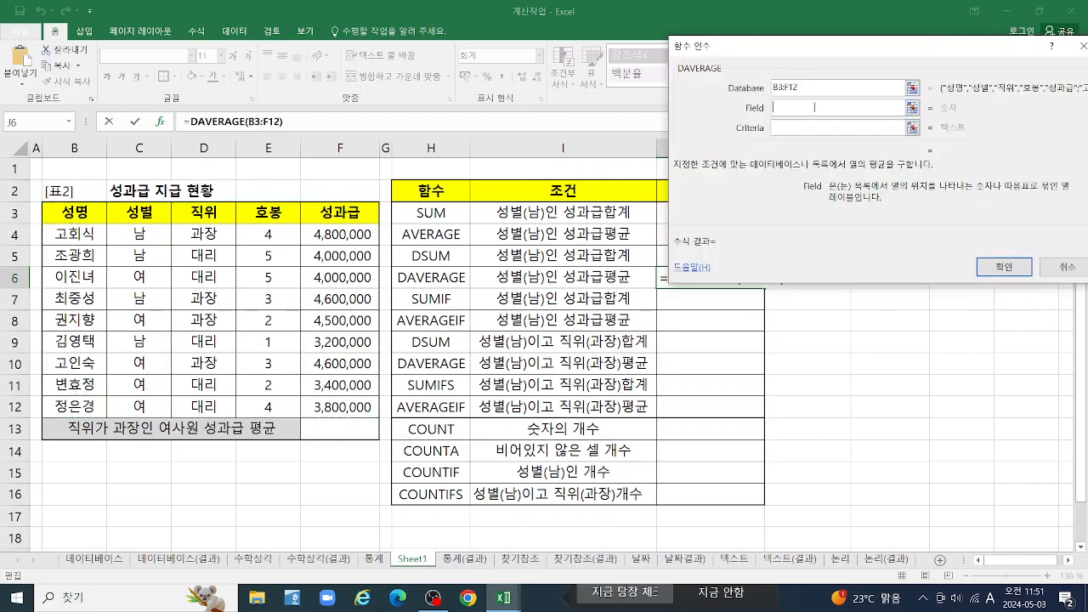
left_click(330, 213)
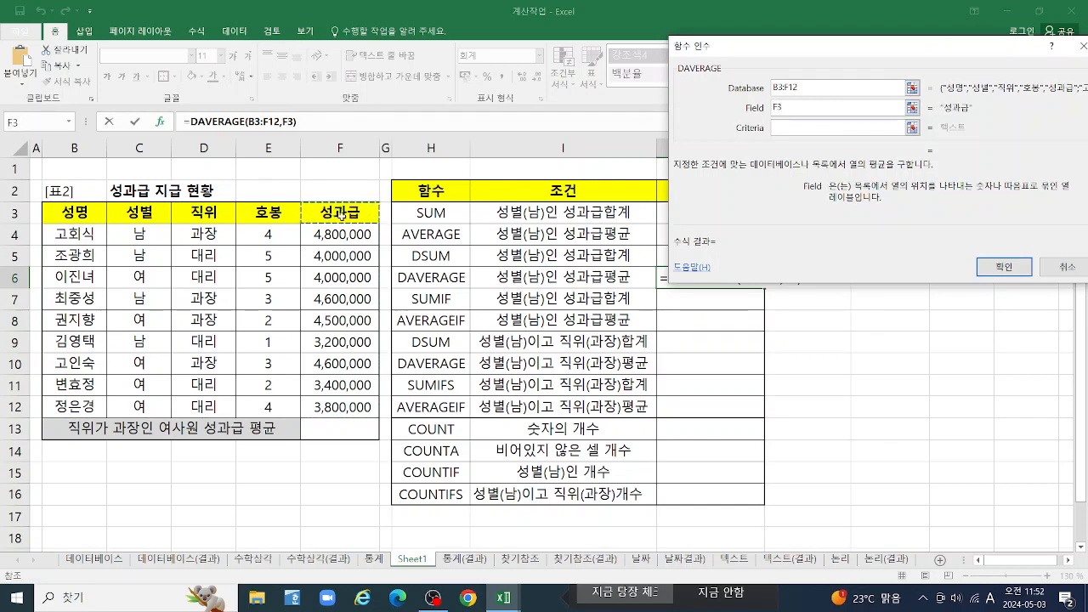
left_click(799, 129)
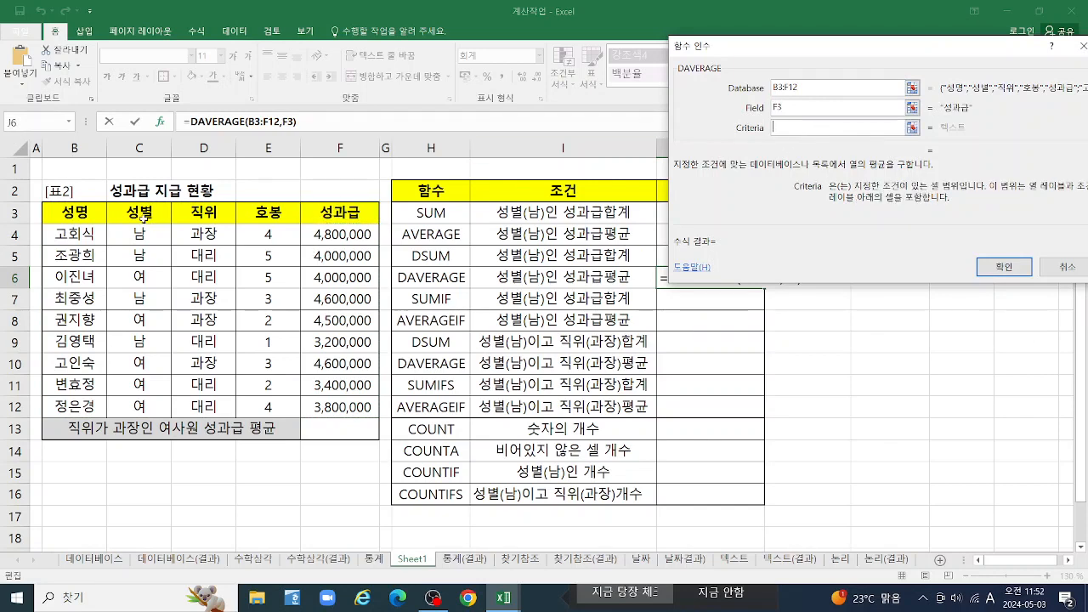
left_click_drag(139, 216, 139, 235)
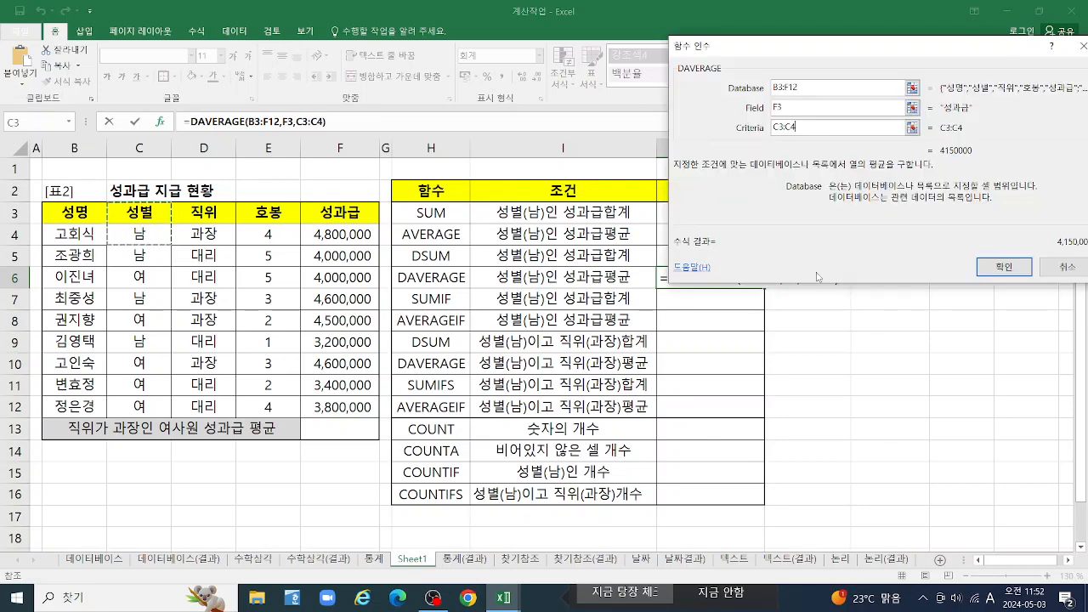
left_click(1006, 268)
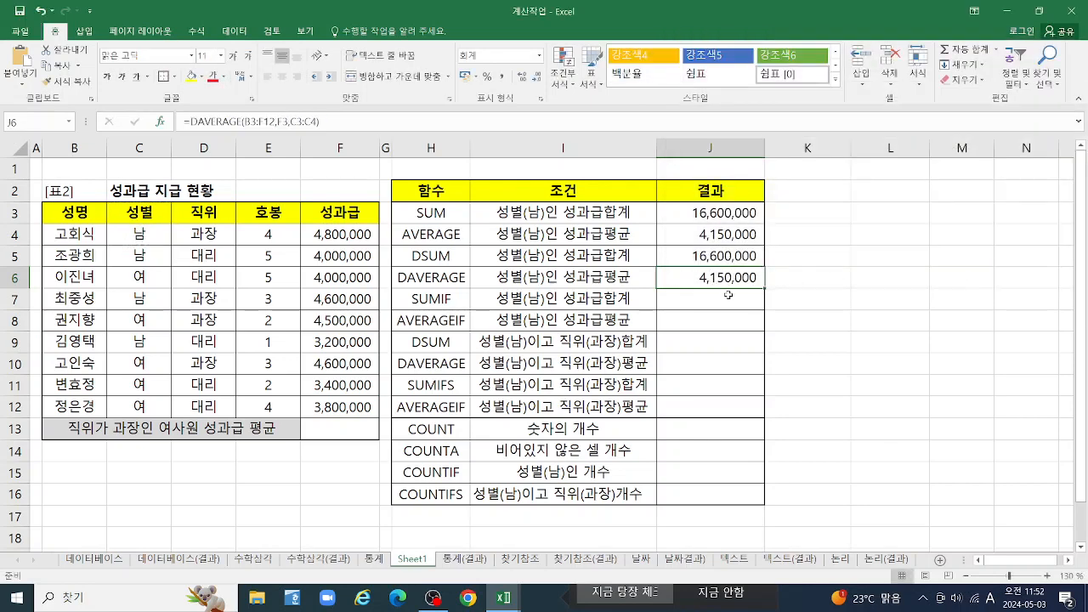
Replace the formula in cell J5 with a newly started DSUM function and open its function arguments
left_click(705, 213)
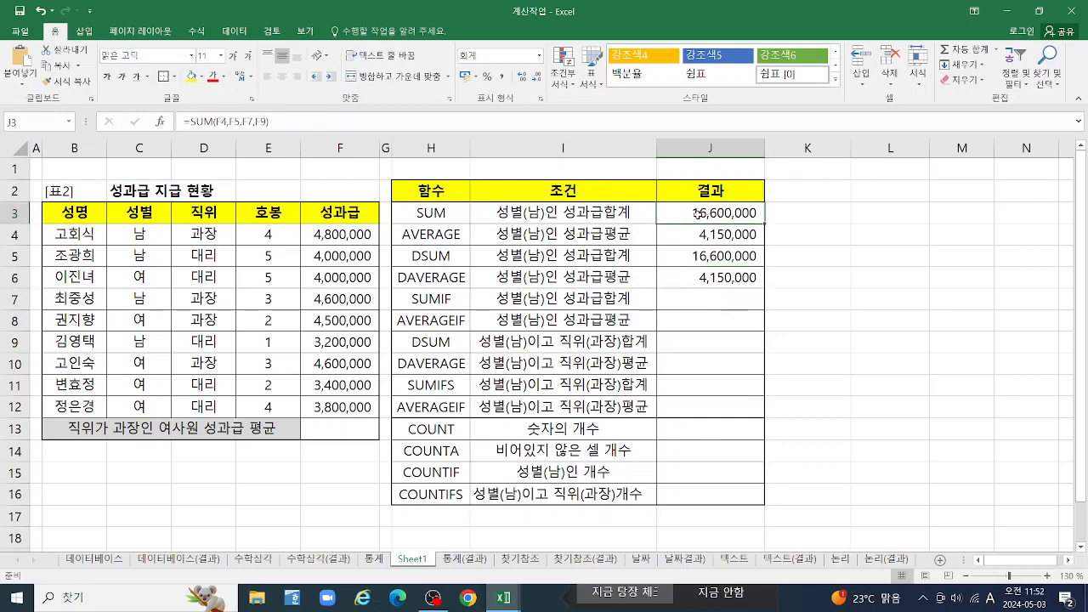
left_click(705, 255)
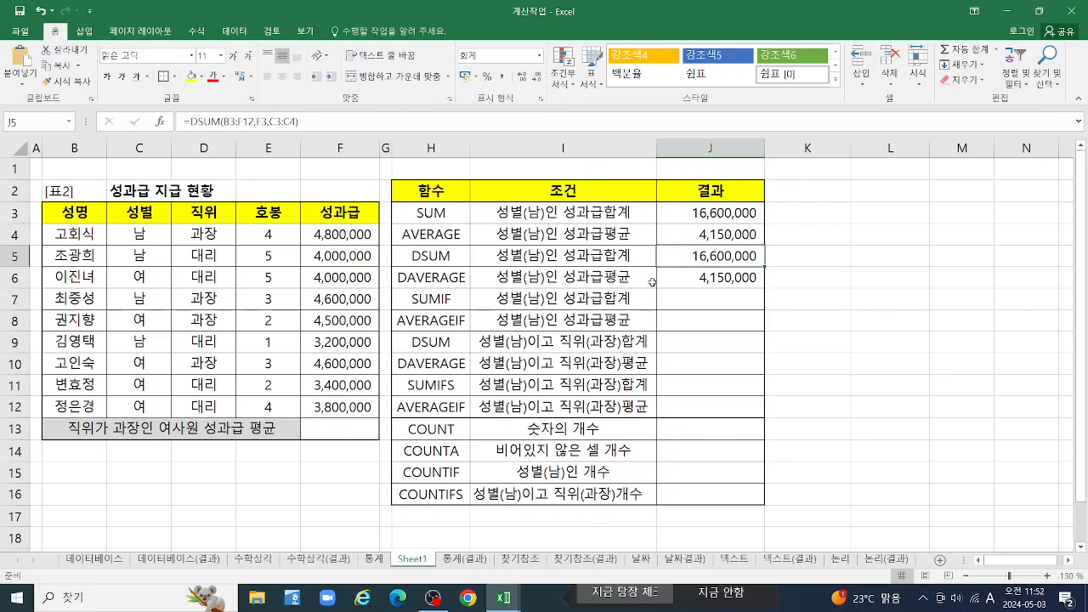
type("=")
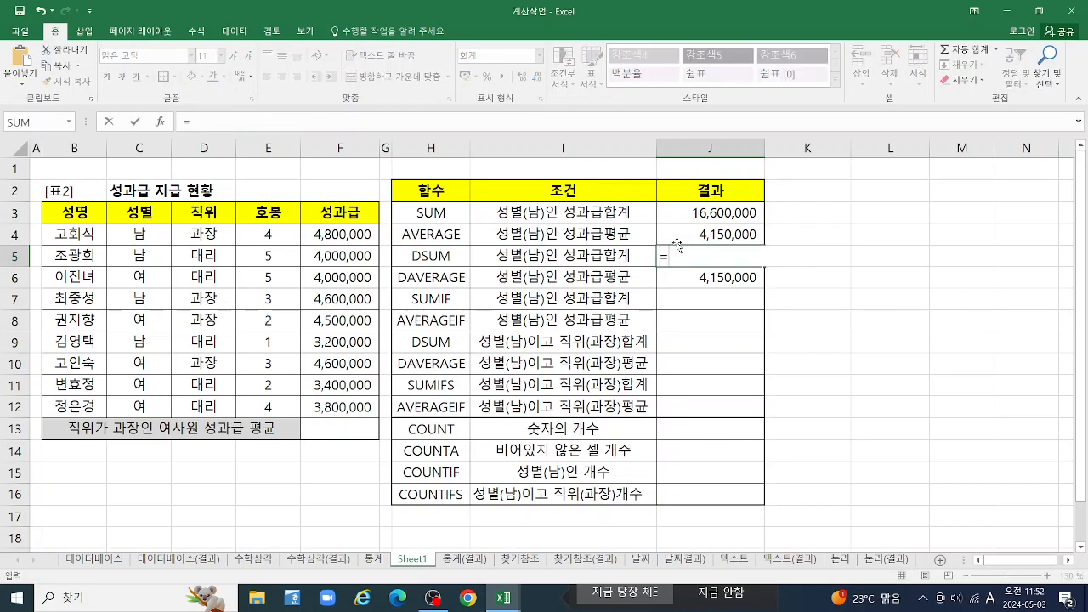
type("DS")
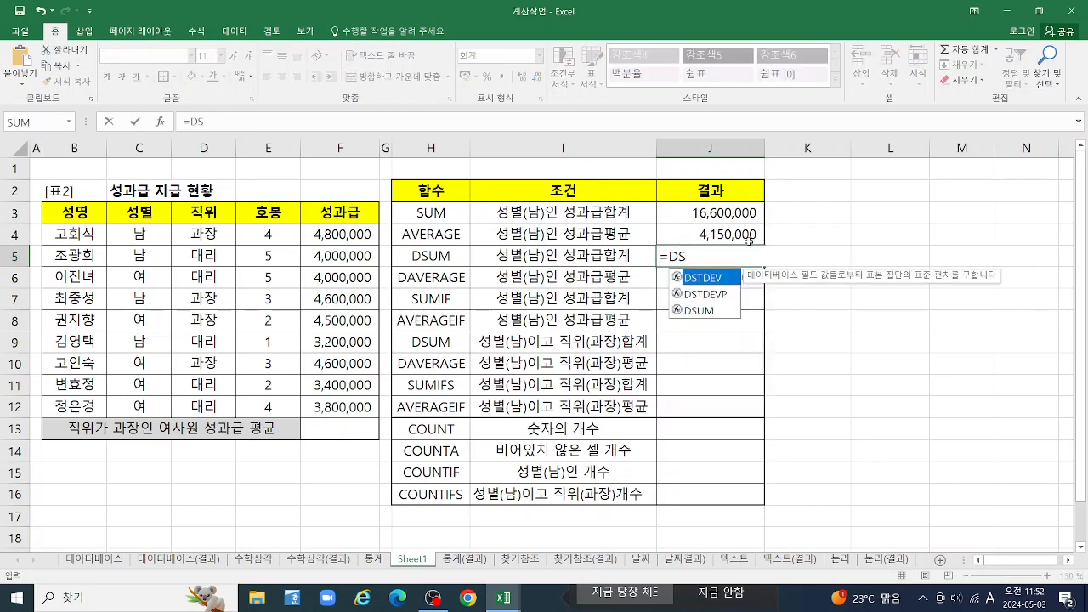
double_click(722, 312)
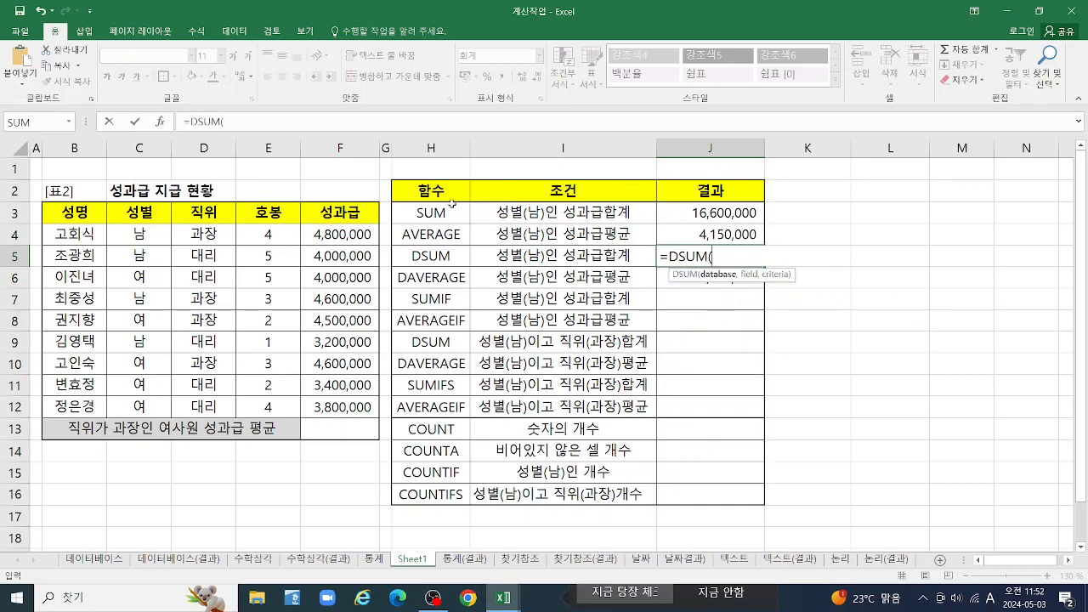
left_click(162, 121)
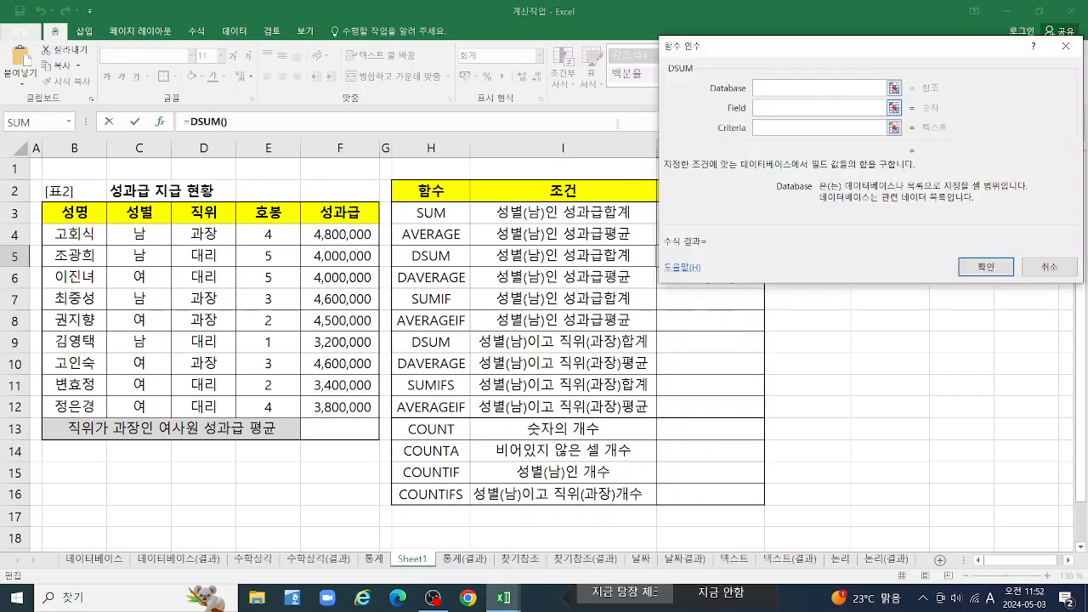
Fill in the restarted DSUM in J5 with B3:F12 as database, F3 as field and C3:C4 as criteria
left_click_drag(55, 212, 331, 402)
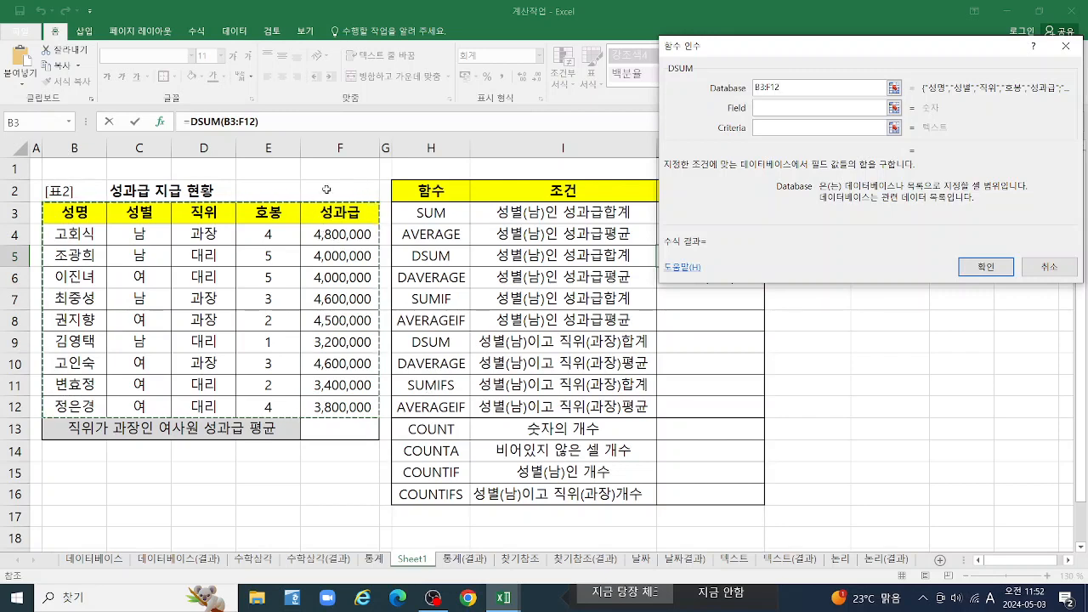
left_click(782, 108)
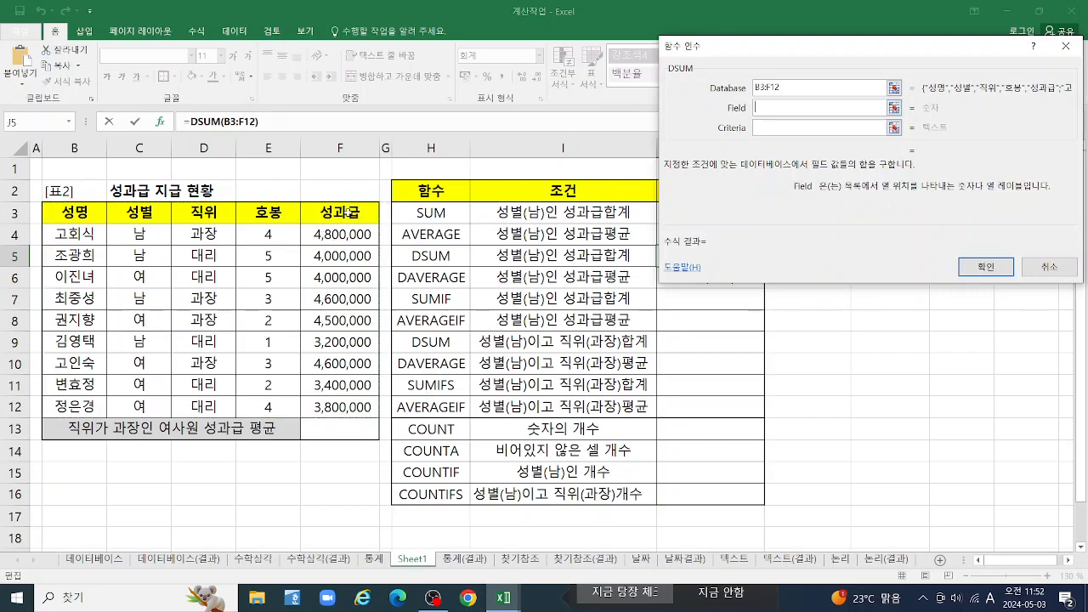
left_click(337, 213)
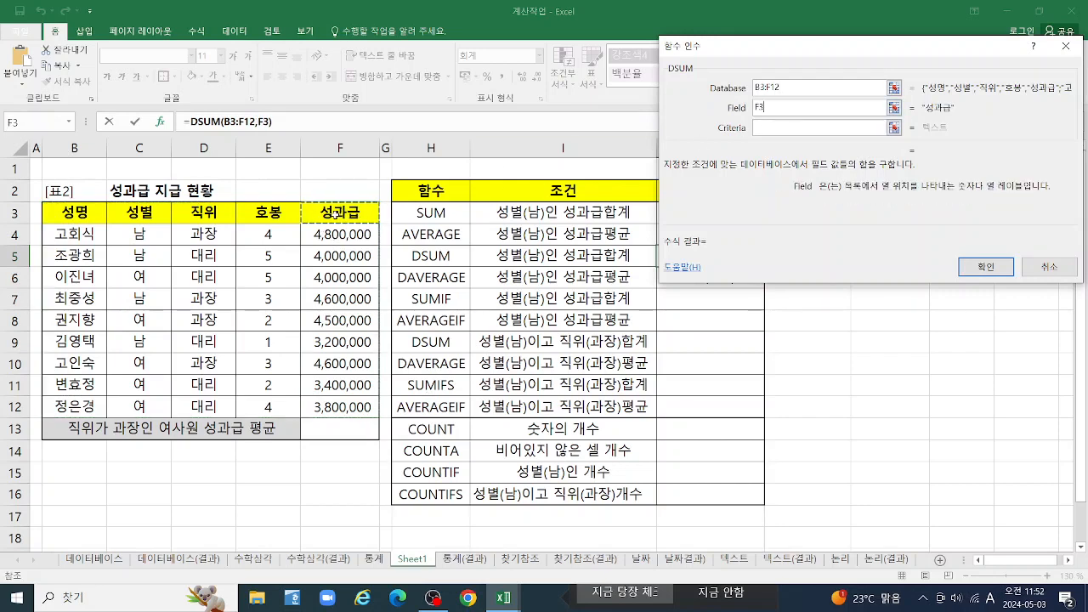
left_click(767, 128)
left_click_drag(132, 210, 138, 234)
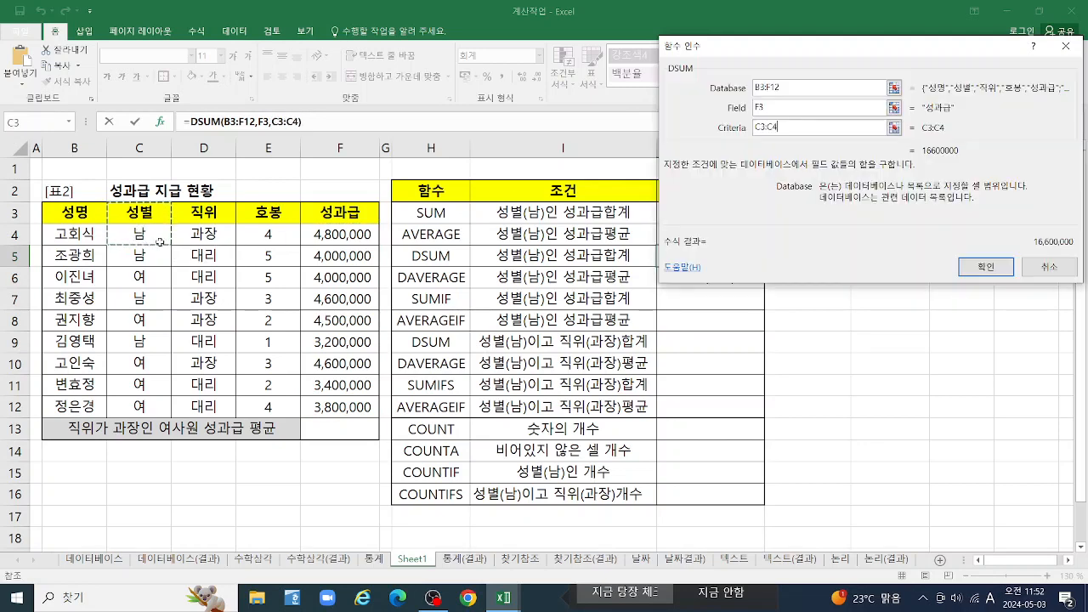
left_click(987, 269)
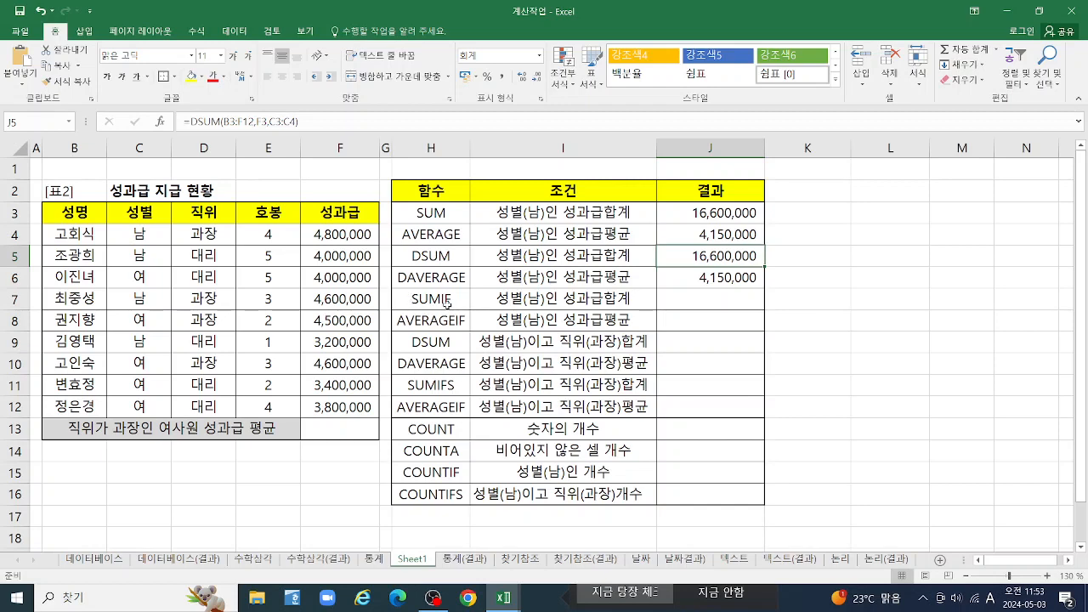
Start a SUMIF function in cell J7 for the male bonus total and open its function arguments
left_click(716, 299)
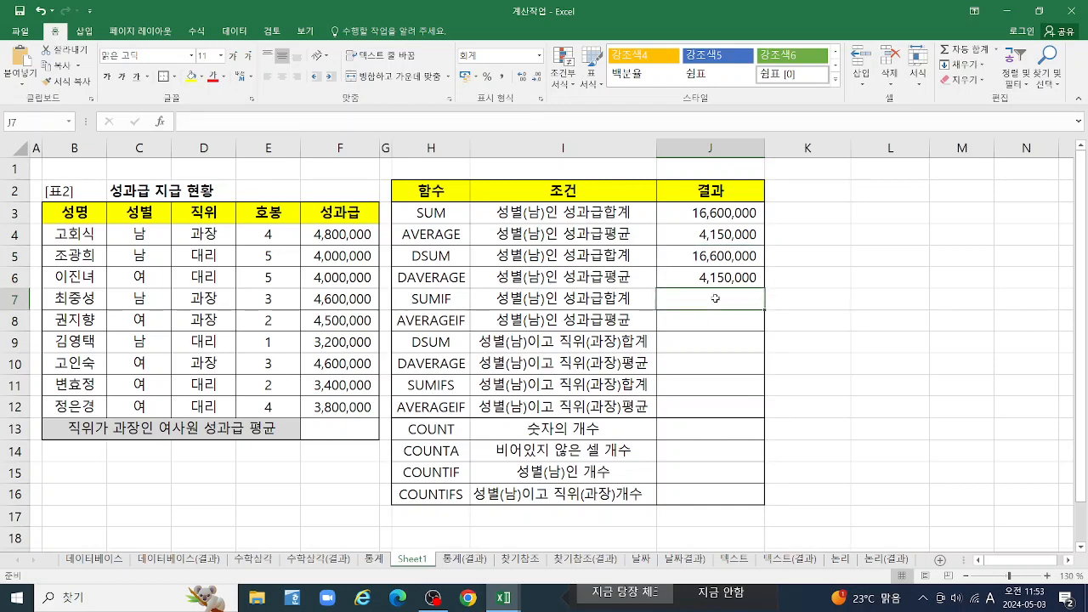
type("=SUM")
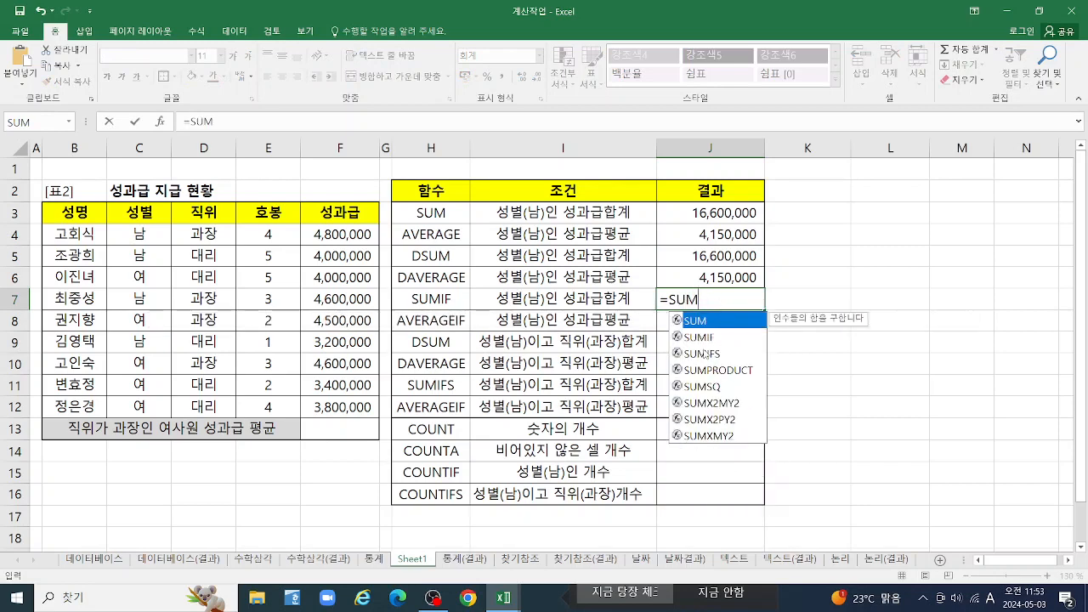
double_click(705, 339)
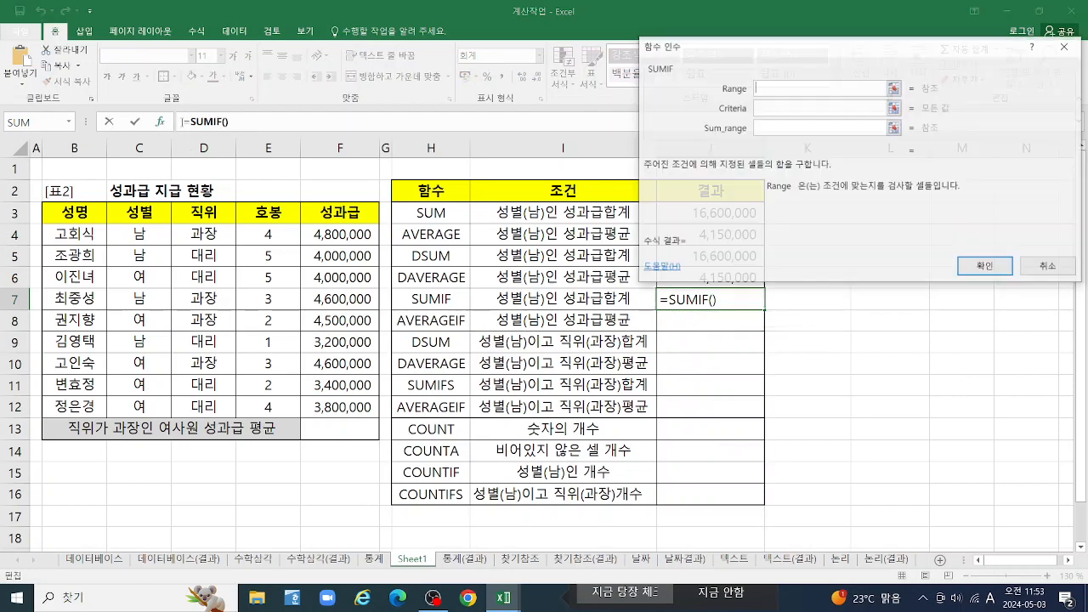
left_click(161, 122)
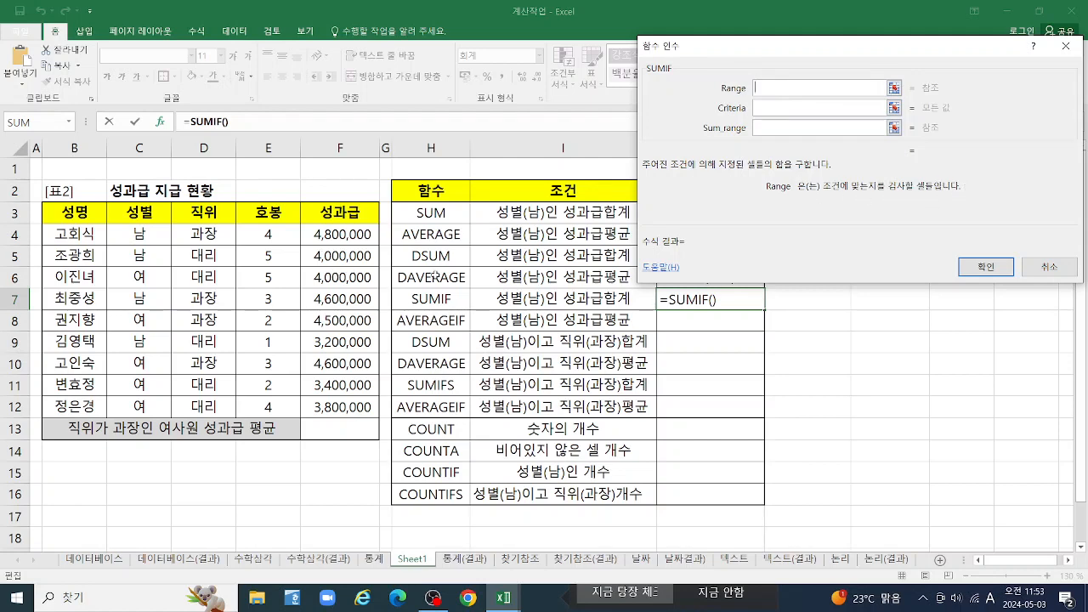
Complete the SUMIF in J7 with range C4:C12, criteria "남" and sum range F4:F12
left_click_drag(162, 231, 159, 407)
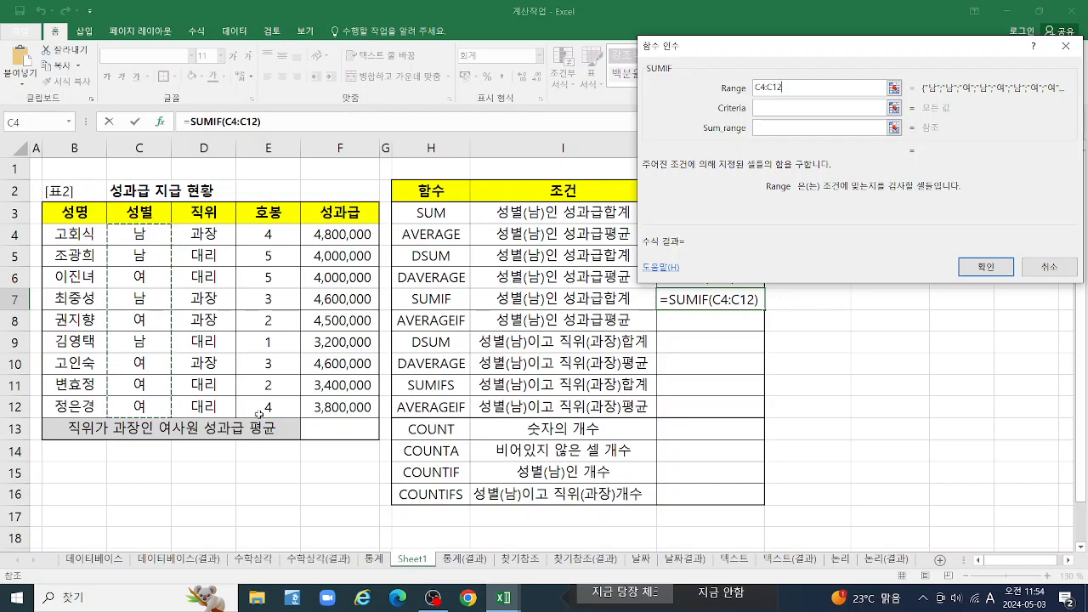
left_click(791, 110)
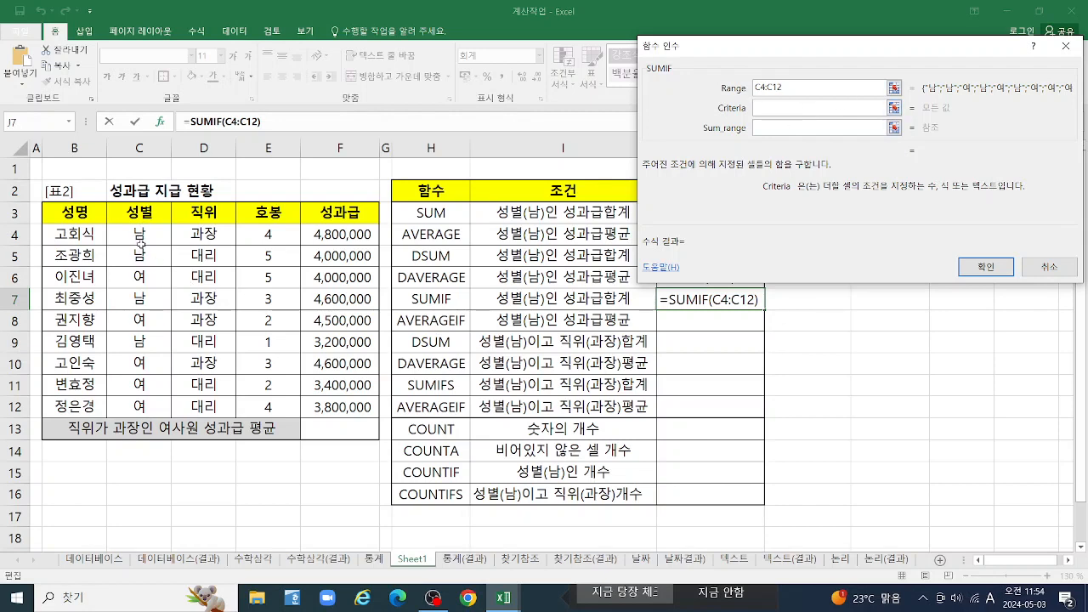
left_click(138, 235)
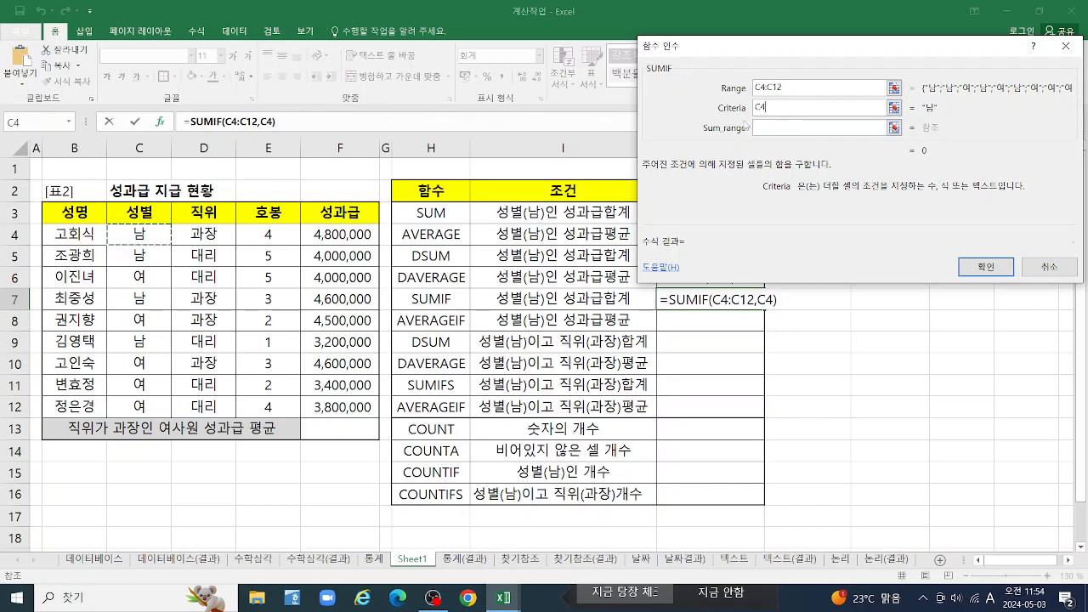
key("BackSpace")
key("BackSpace")
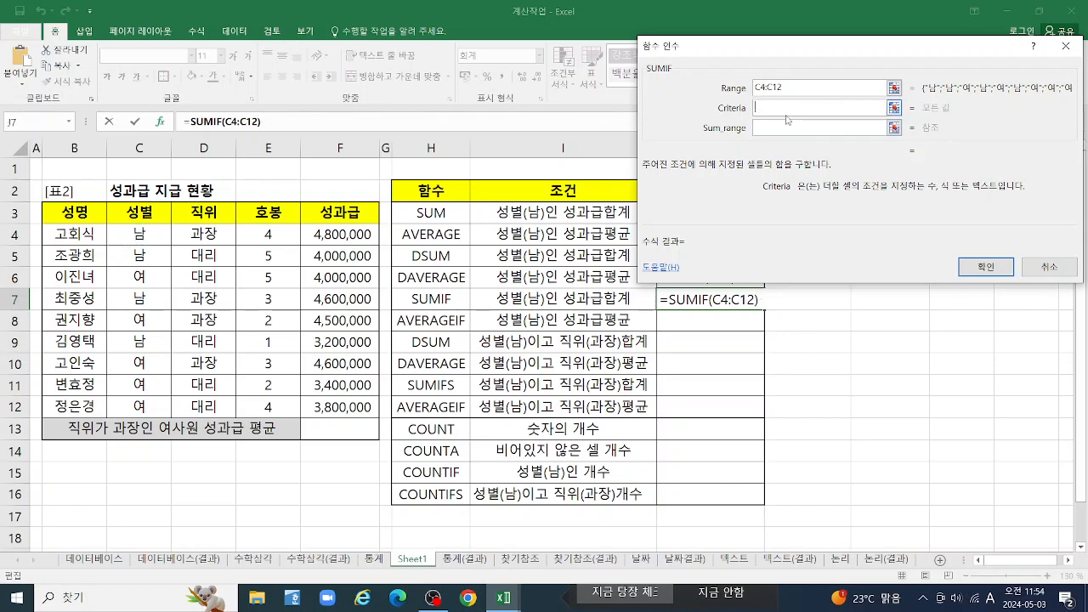
type("남")
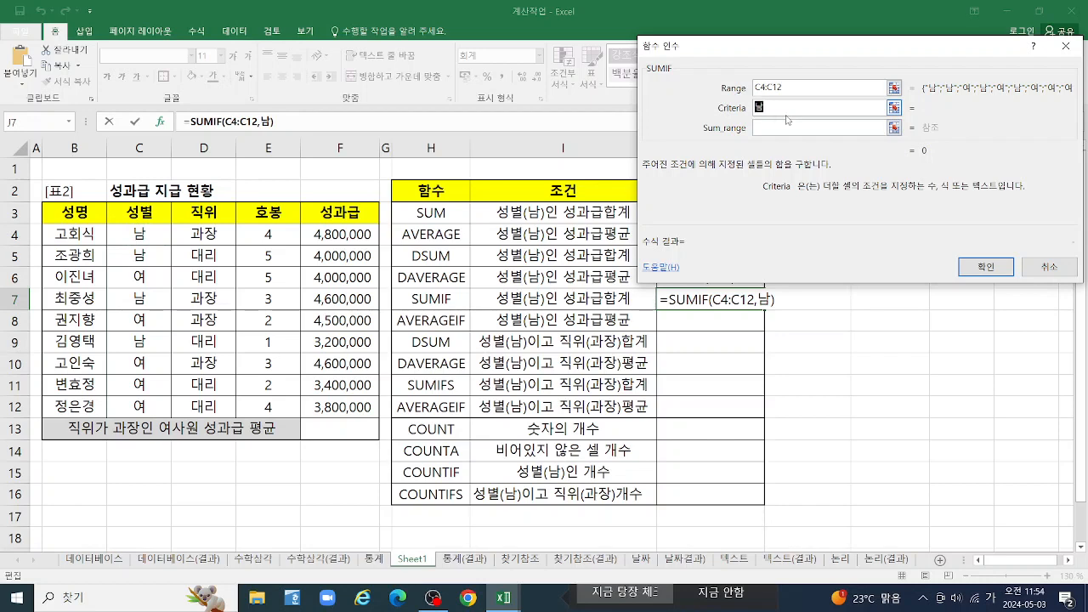
key("Tab")
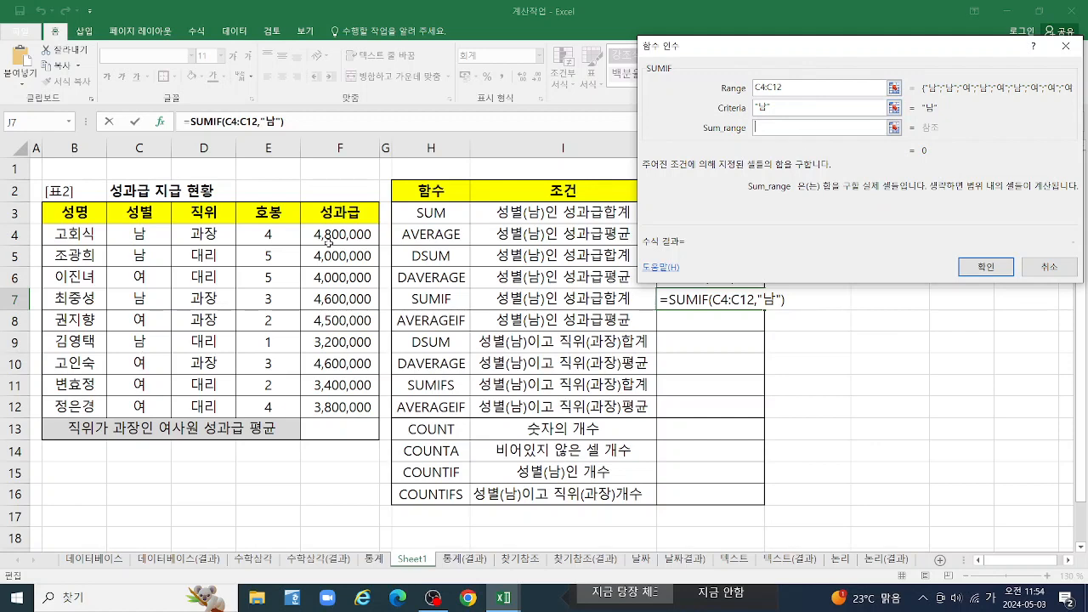
left_click_drag(338, 231, 329, 407)
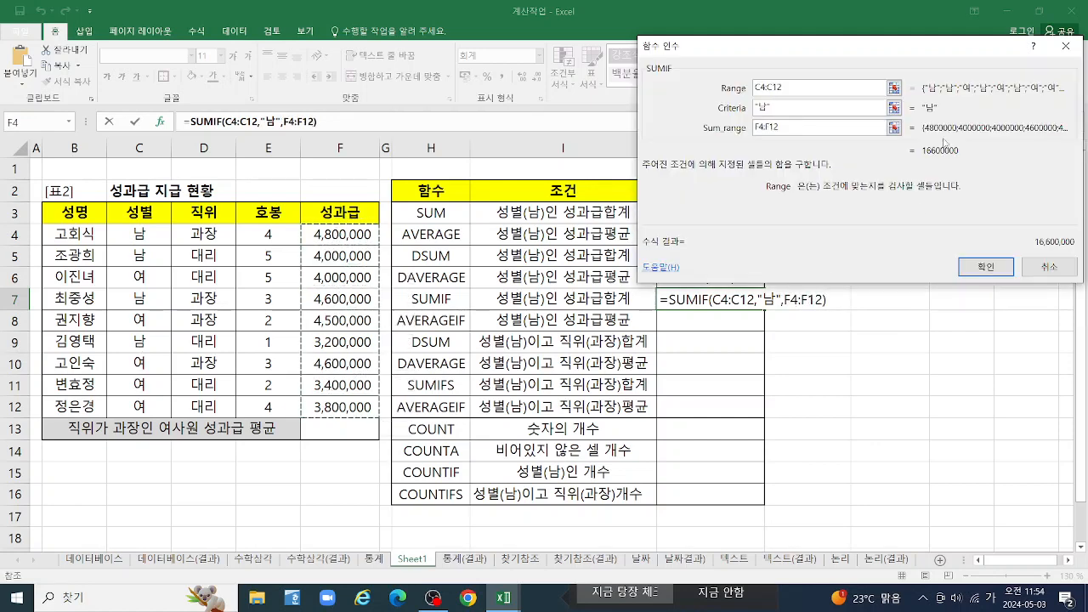
left_click(987, 269)
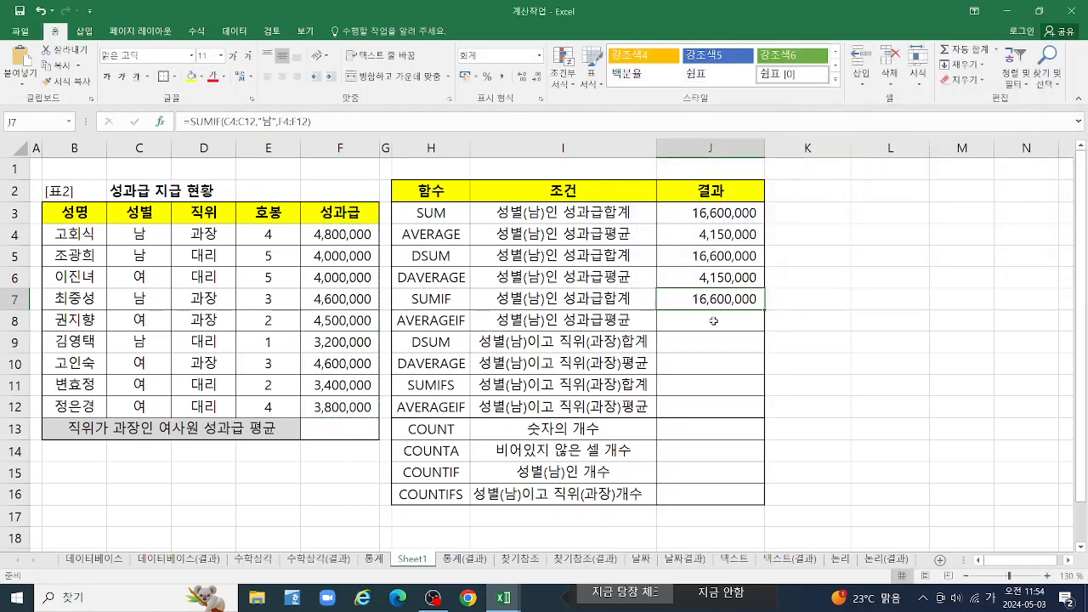
Start an AVERAGEIF function in cell J8 for the male bonus average and open its function arguments
left_click(715, 321)
type("=")
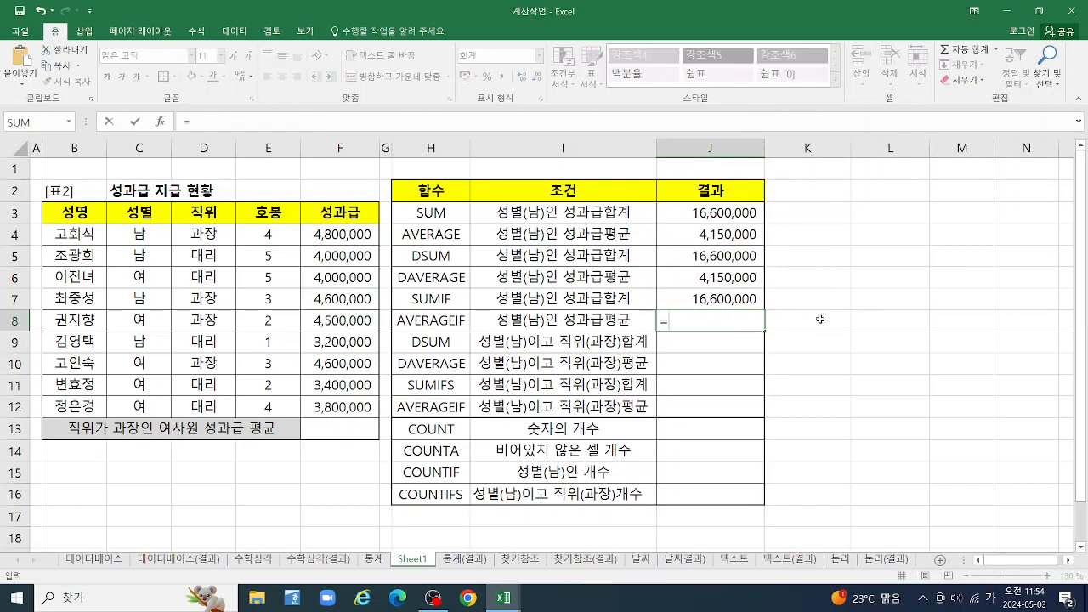
type("ㅁㅍ")
key("BackSpace")
key("BackSpace")
type("AV")
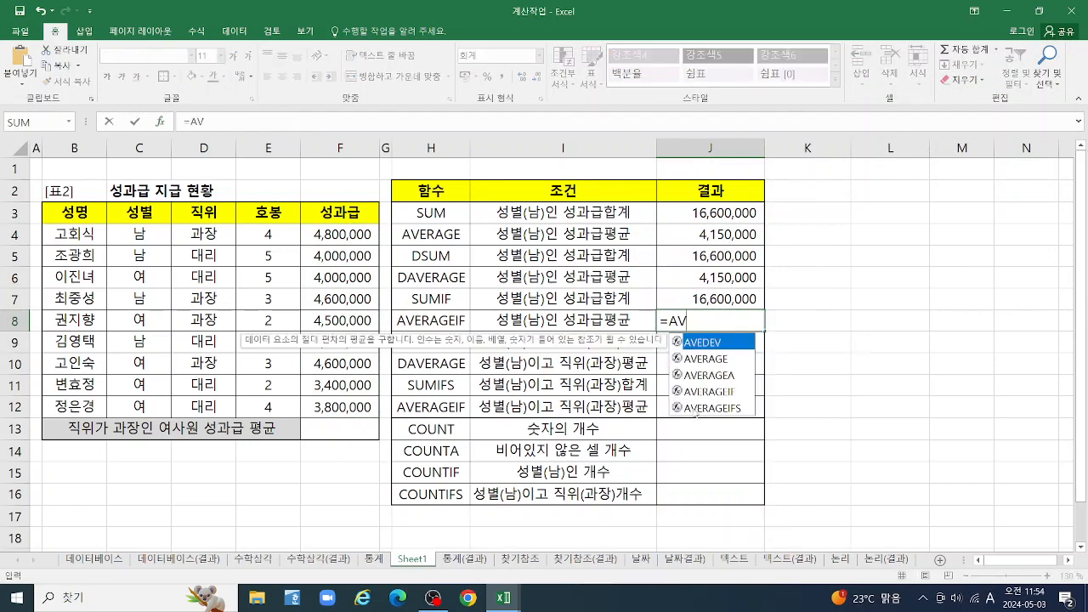
left_click(705, 360)
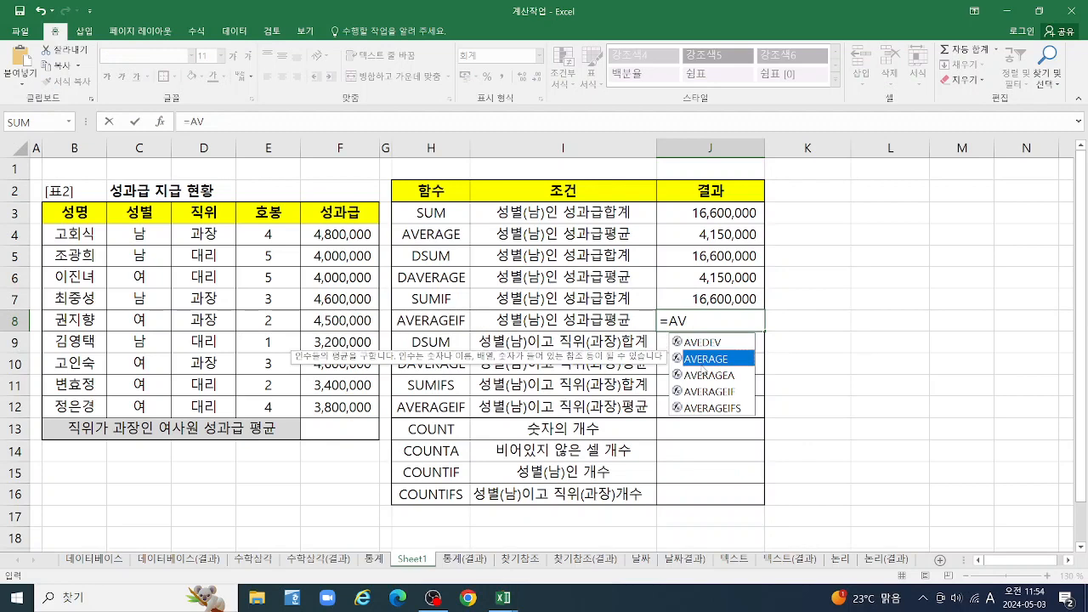
double_click(710, 392)
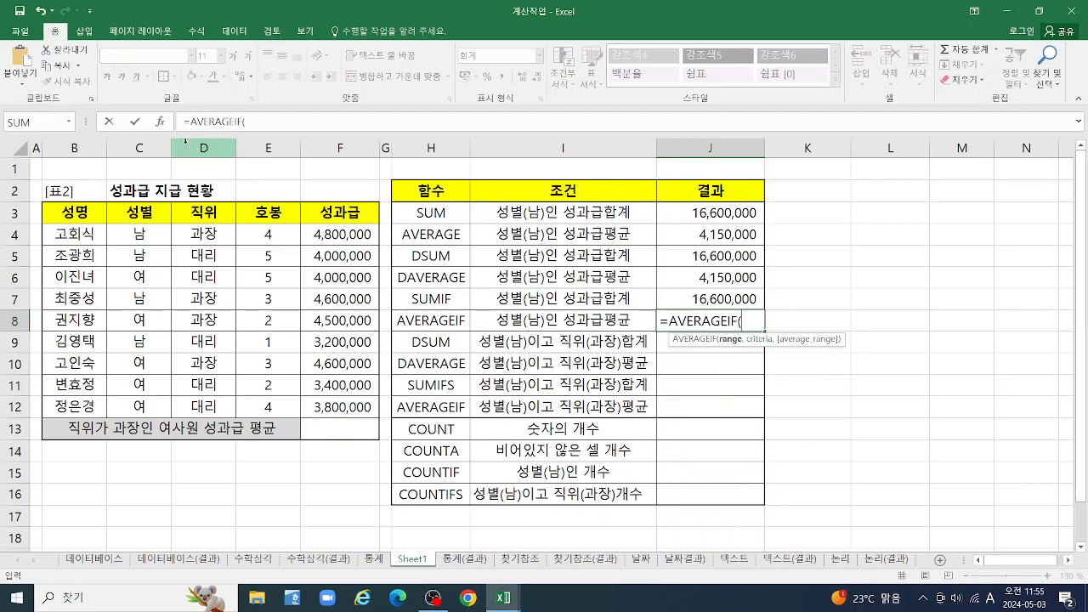
left_click(159, 122)
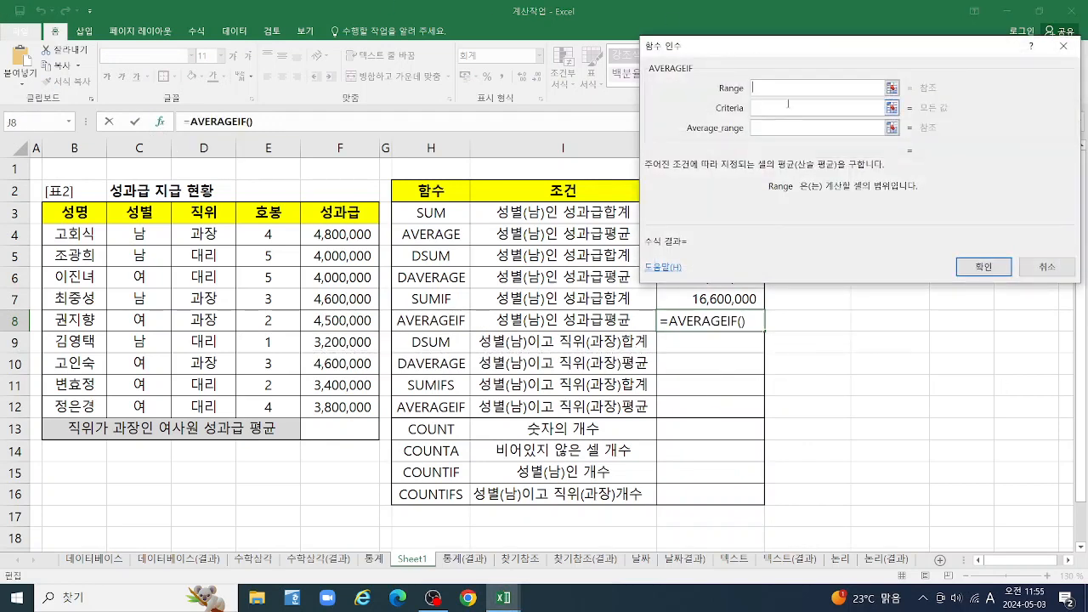
Complete the AVERAGEIF in J8 with range C4:C12, criteria C4 and average range F4:F12
left_click_drag(137, 235, 140, 406)
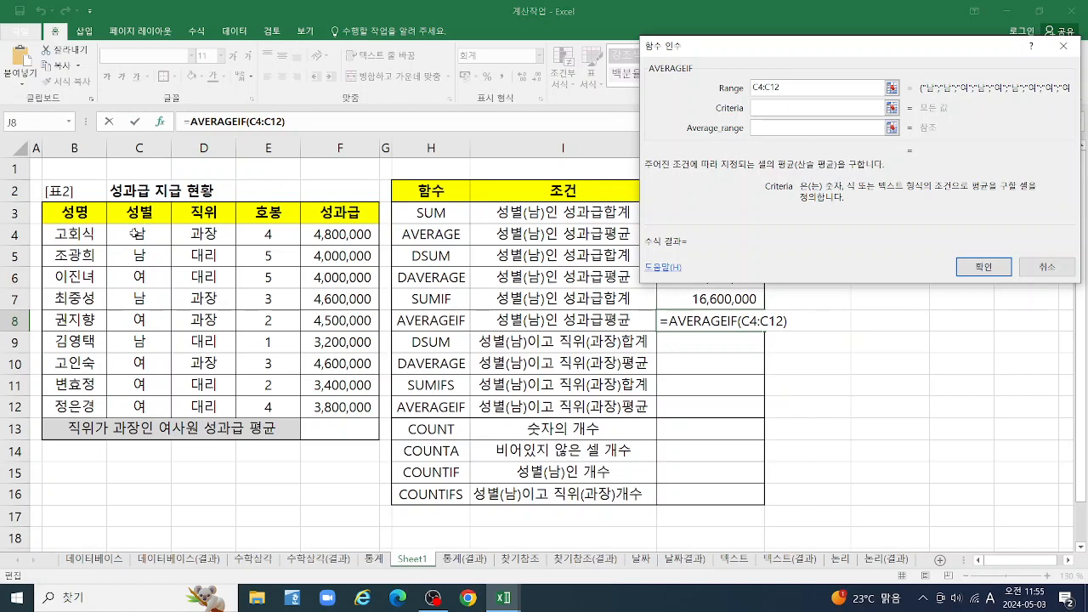
key("Tab")
left_click(141, 236)
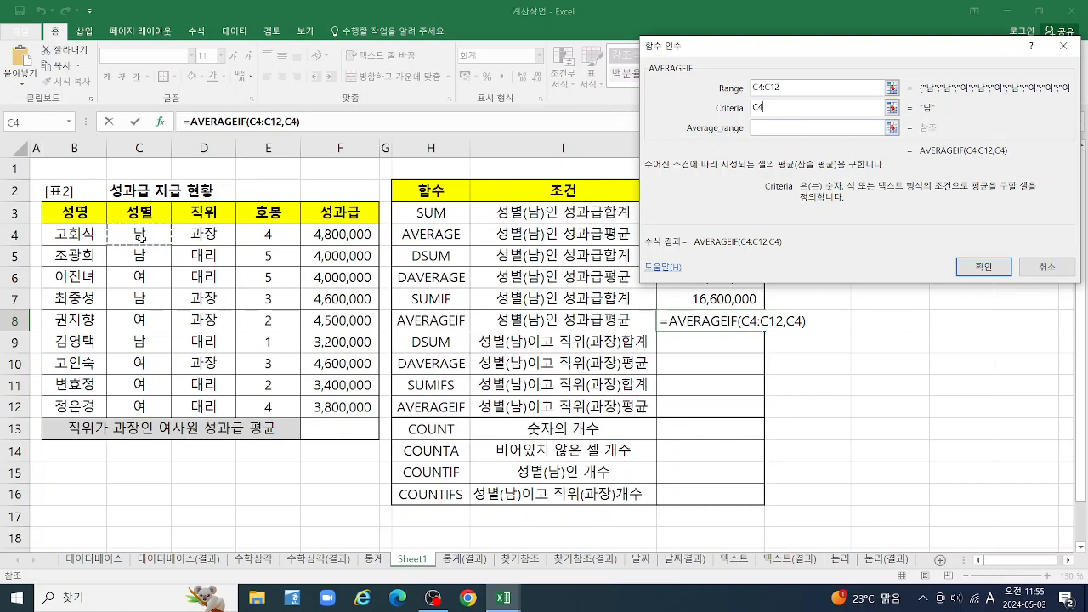
left_click(765, 129)
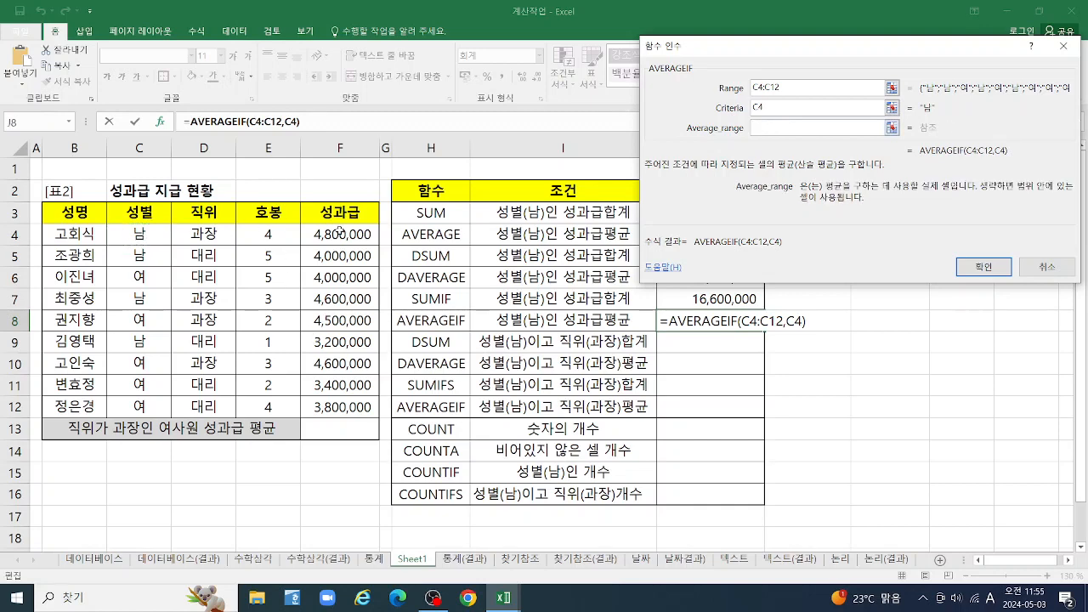
left_click_drag(339, 231, 353, 408)
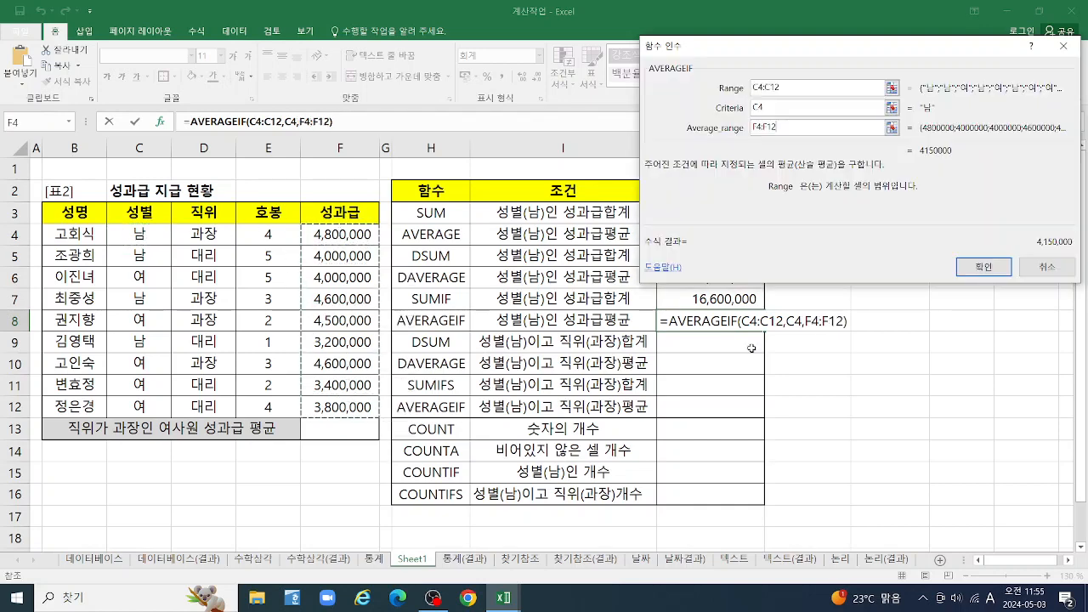
left_click(989, 271)
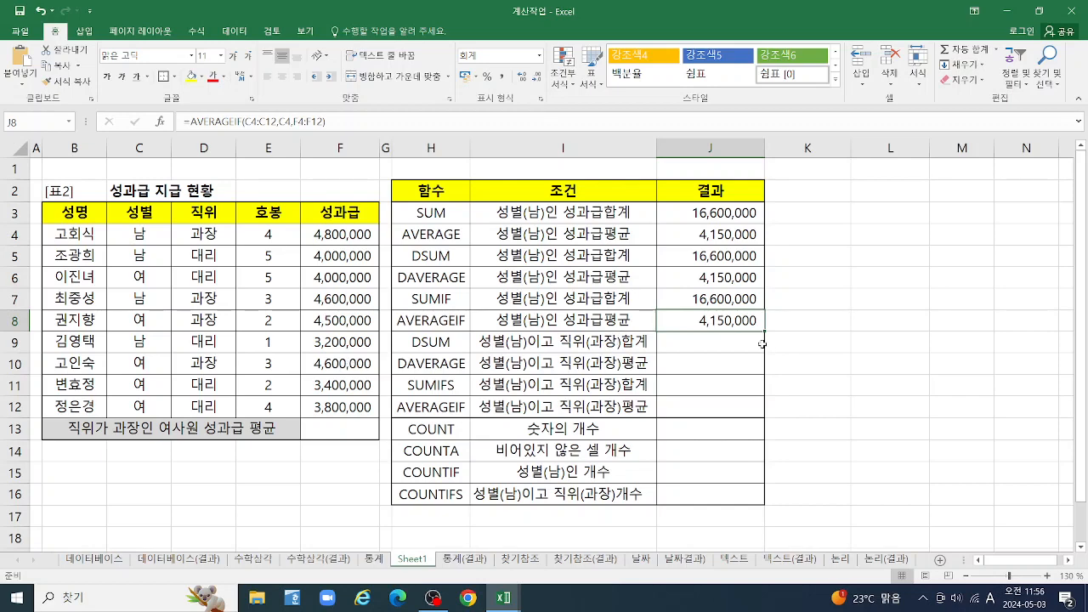
Start a DSUM function in cell J9 for the bonus total of male 과장 staff and open its function arguments
left_click(712, 342)
type("=")
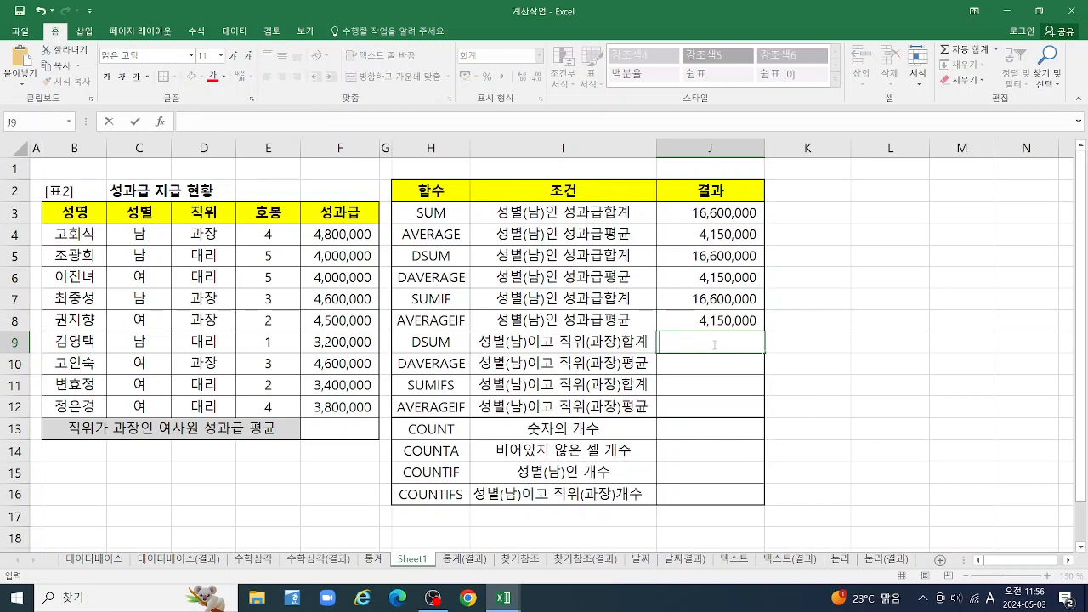
type("=DS")
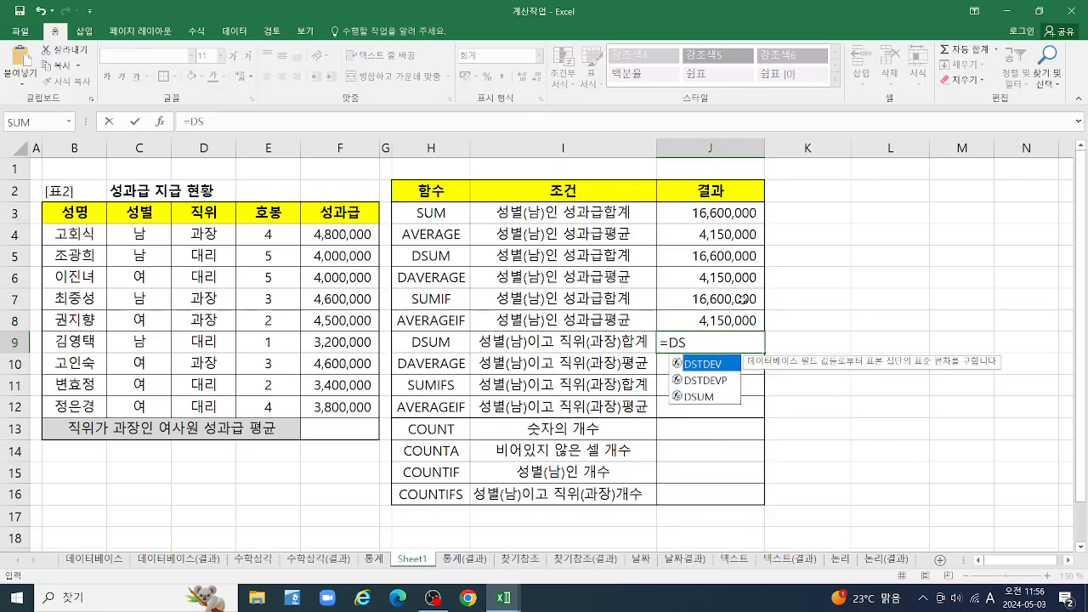
left_click(710, 398)
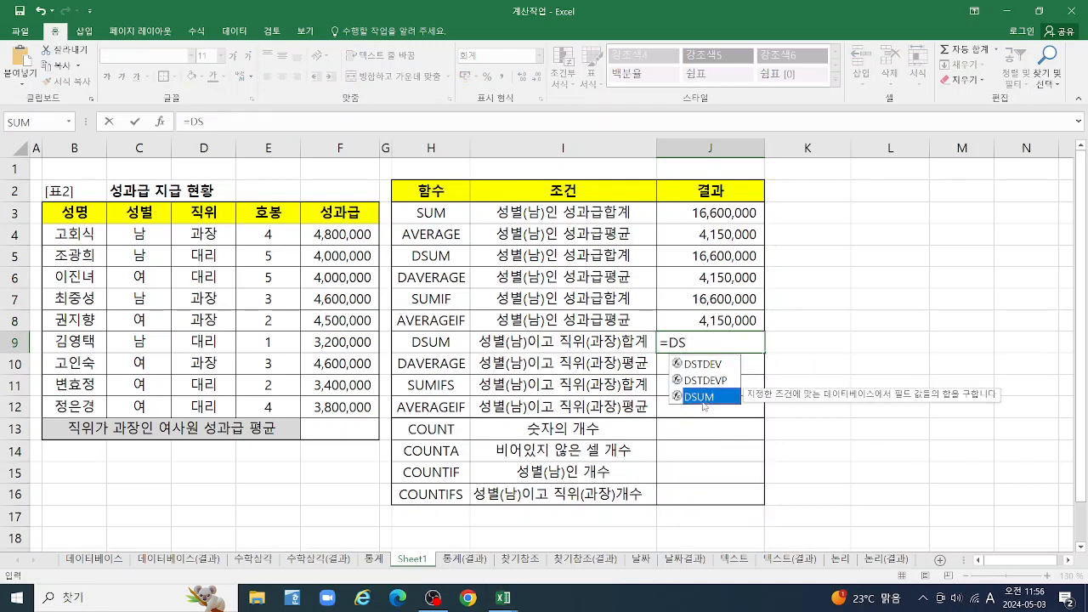
double_click(703, 398)
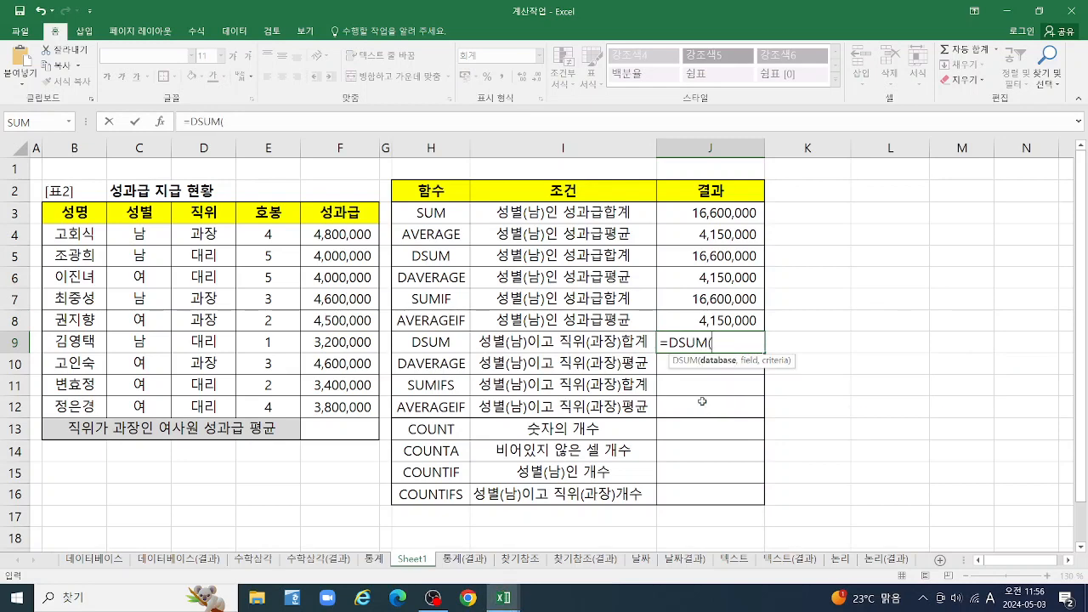
left_click(161, 122)
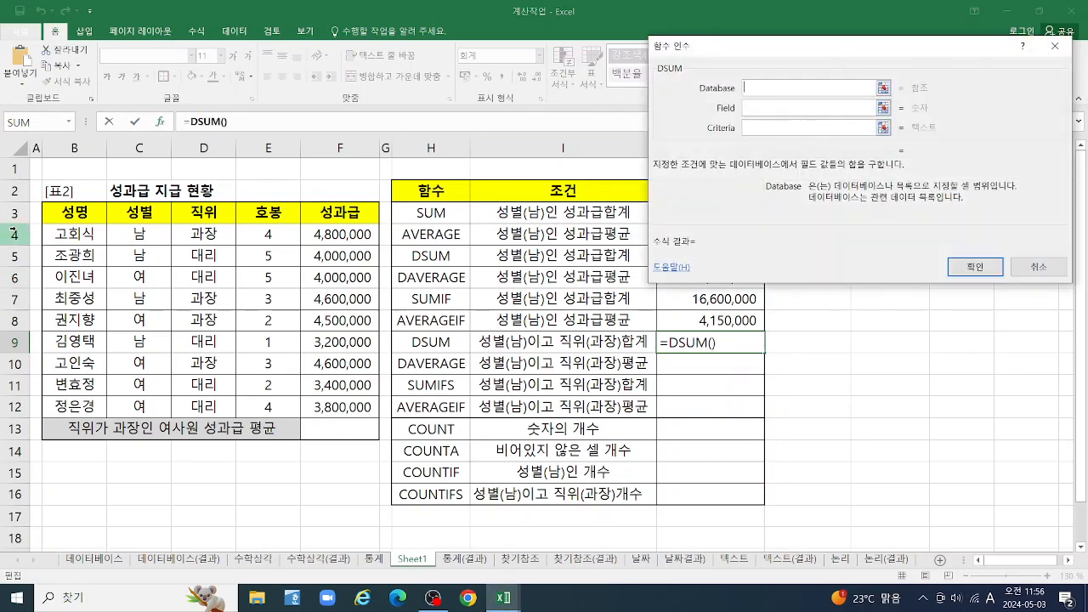
Complete the DSUM in J9 with database B3:F12, field F3 and criteria C3:D4
left_click_drag(58, 209, 332, 415)
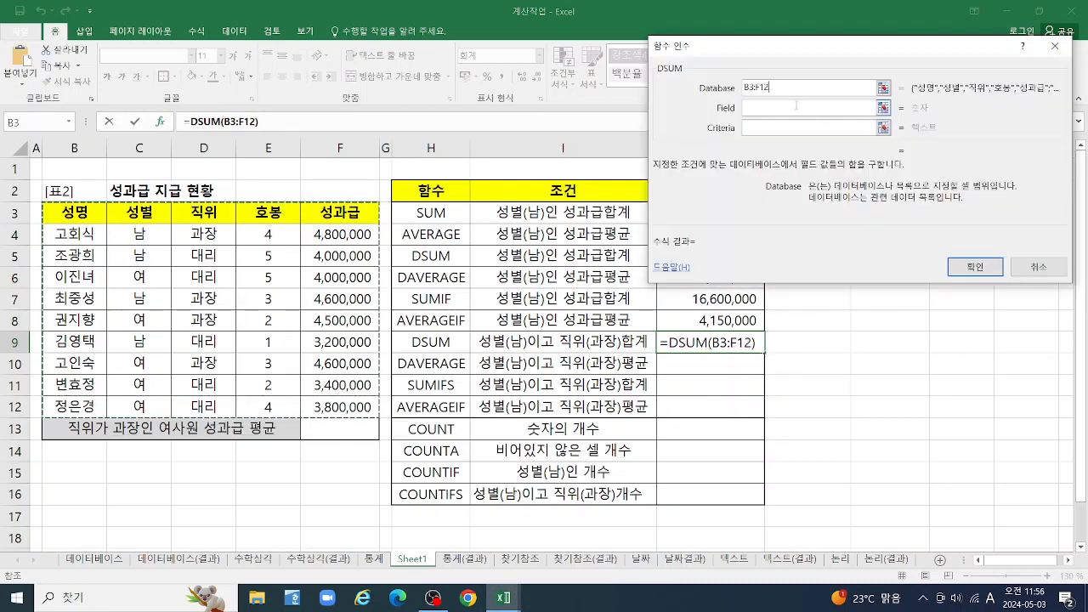
key("Tab")
left_click(351, 215)
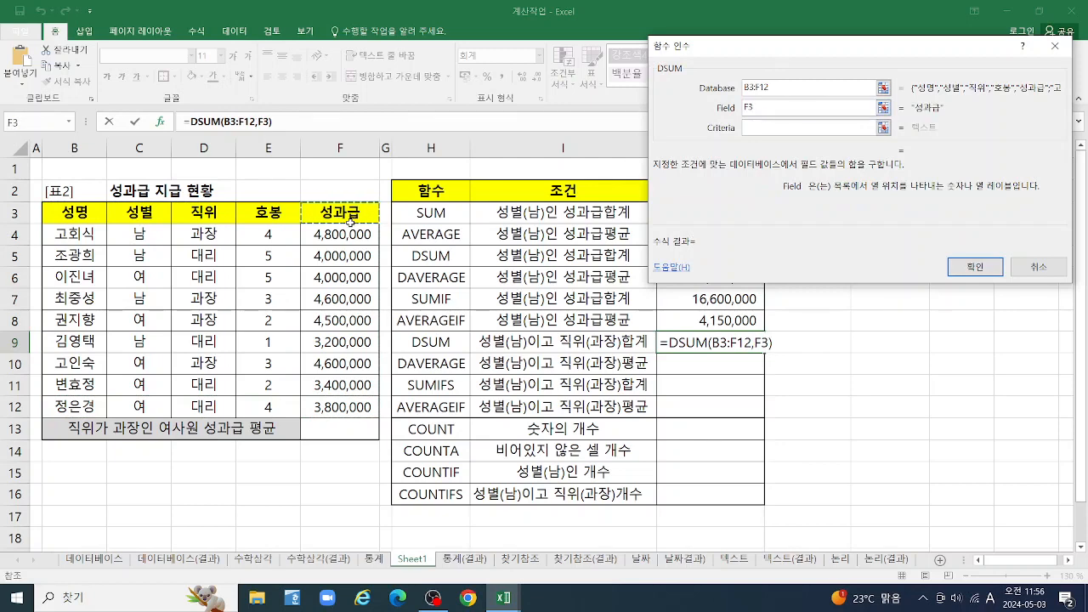
left_click(771, 125)
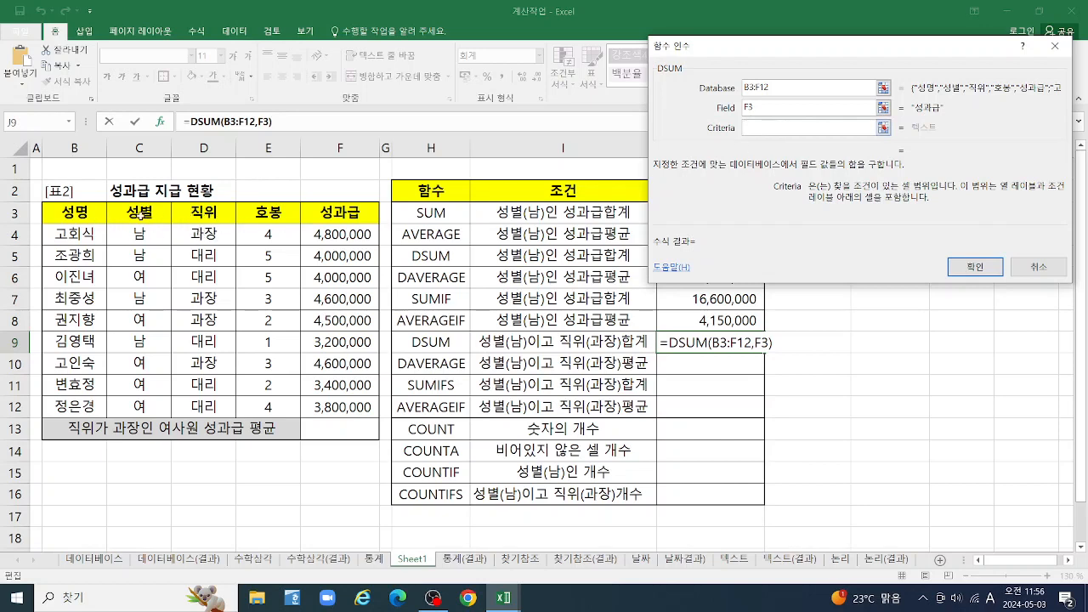
left_click_drag(135, 213, 209, 235)
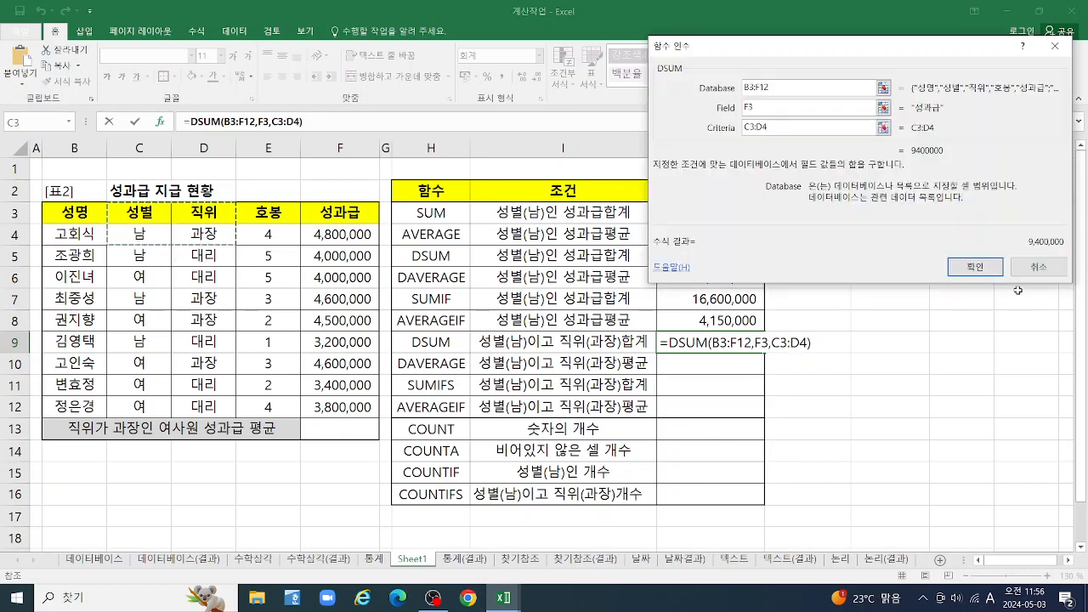
left_click(975, 267)
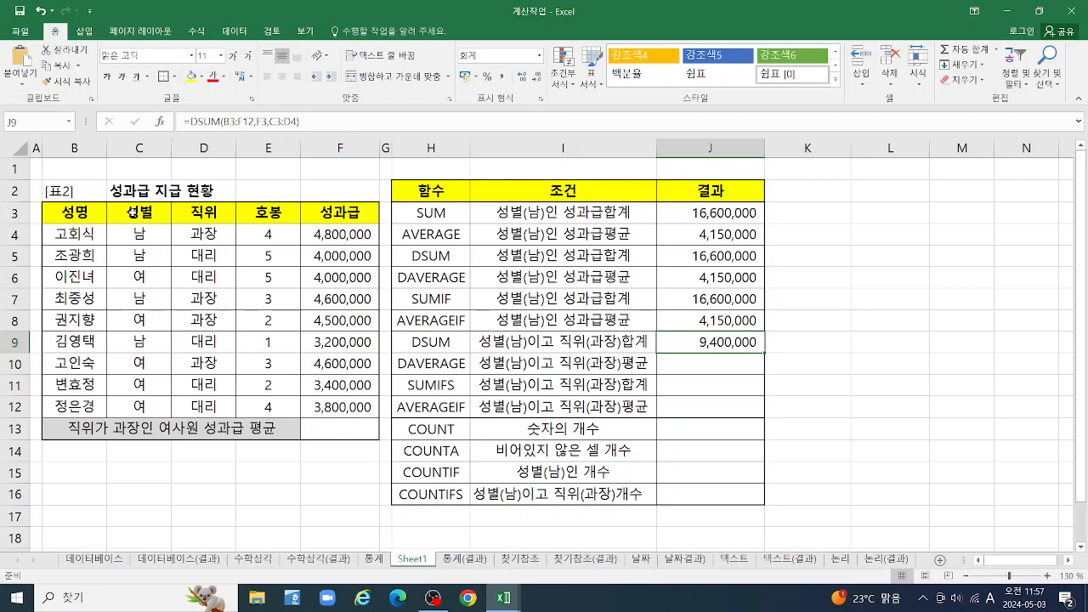
Copy the 성별 and 직위 headers from C3:D3 to B15:C15 to start a separate criteria range
left_click_drag(134, 213, 187, 215)
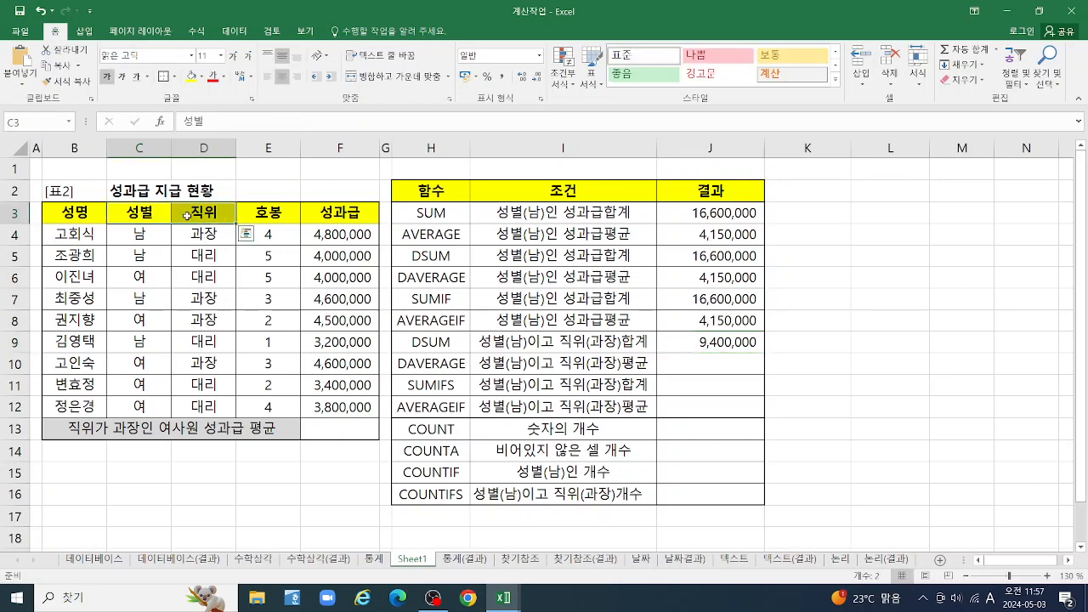
key("ctrl+c")
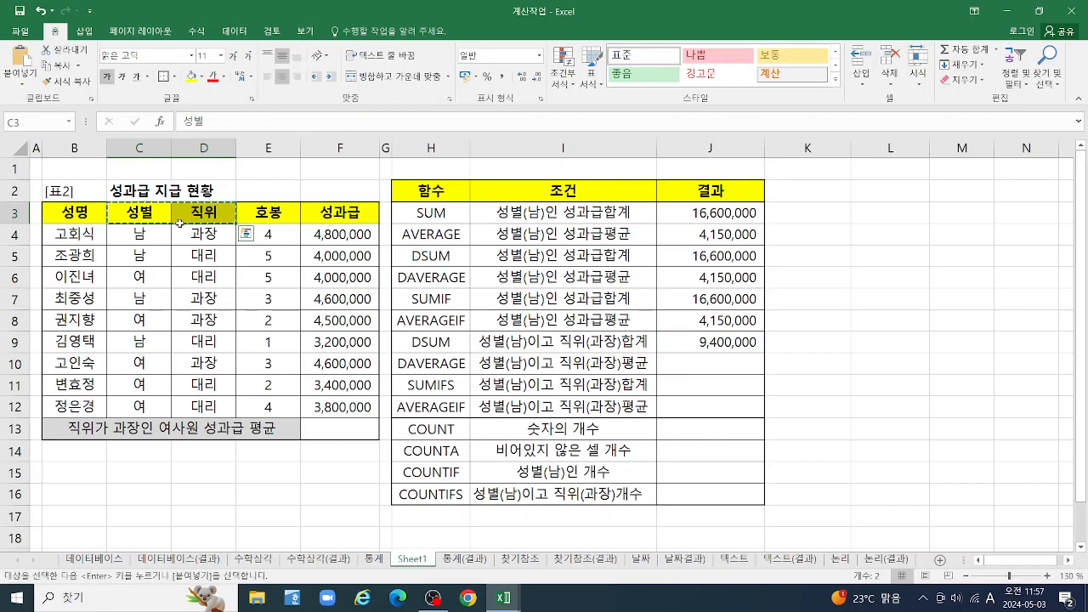
left_click(58, 470)
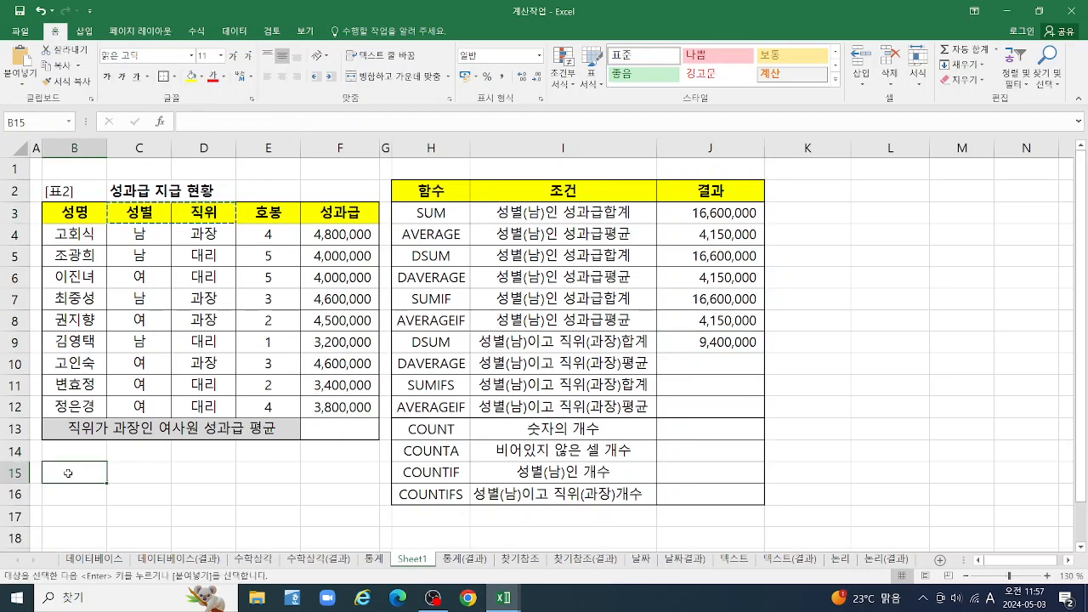
key("ctrl+v")
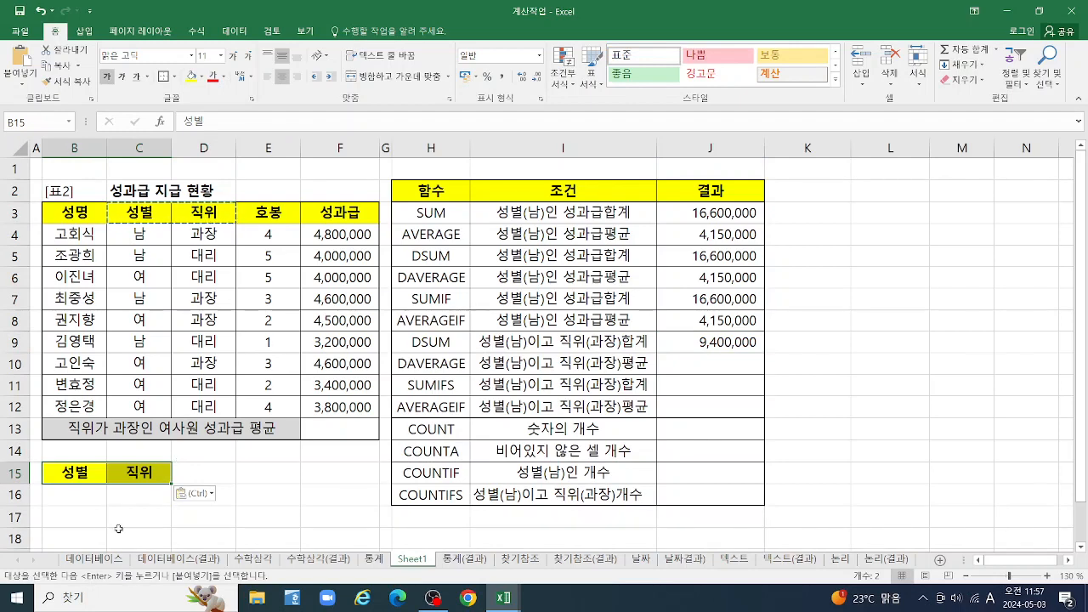
Fill the criteria row under the copied headers with 여 in B16 and 과장 in C16, copied from the bonus table
left_click(73, 500)
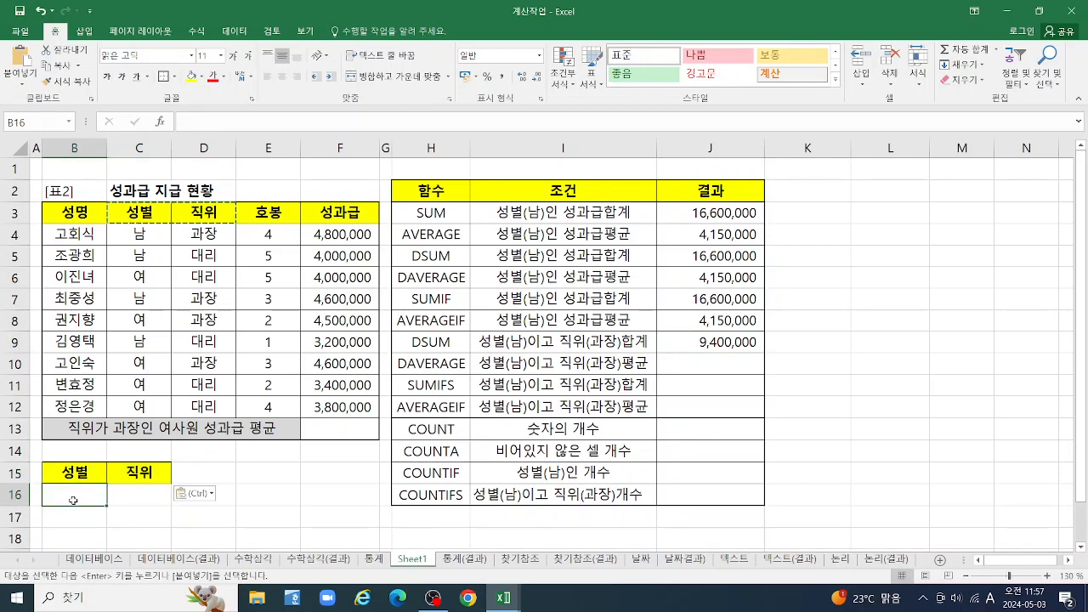
left_click(144, 283)
key("ctrl+c")
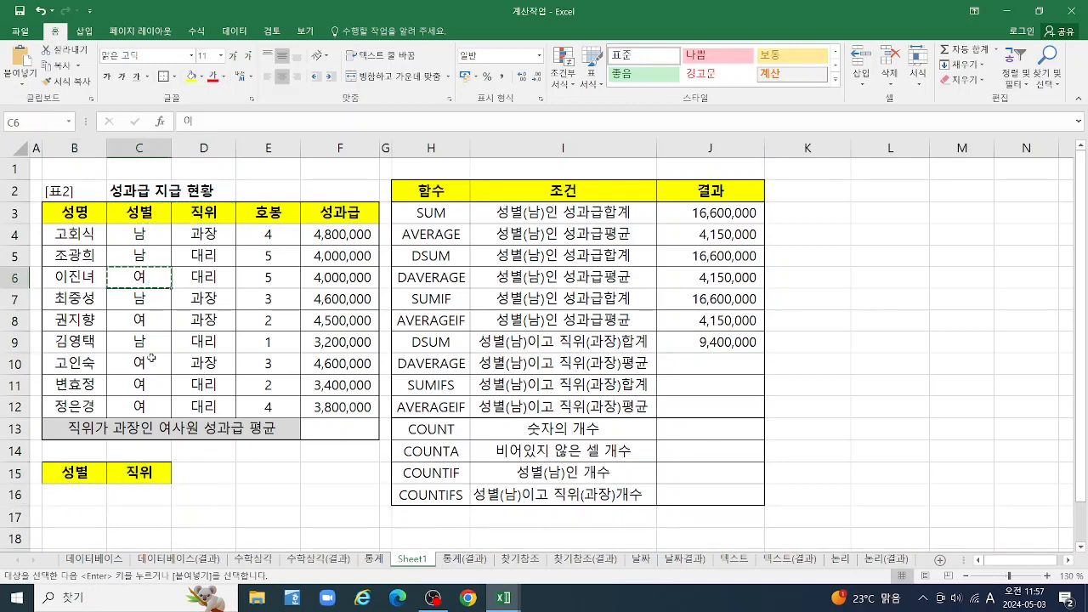
left_click(82, 502)
key("ctrl+v")
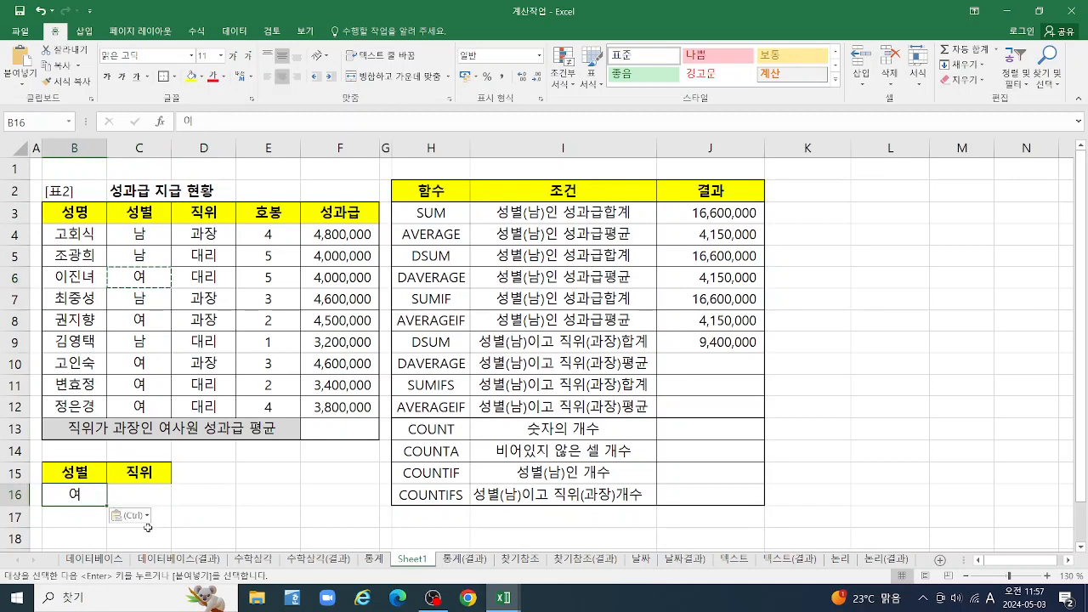
left_click(147, 497)
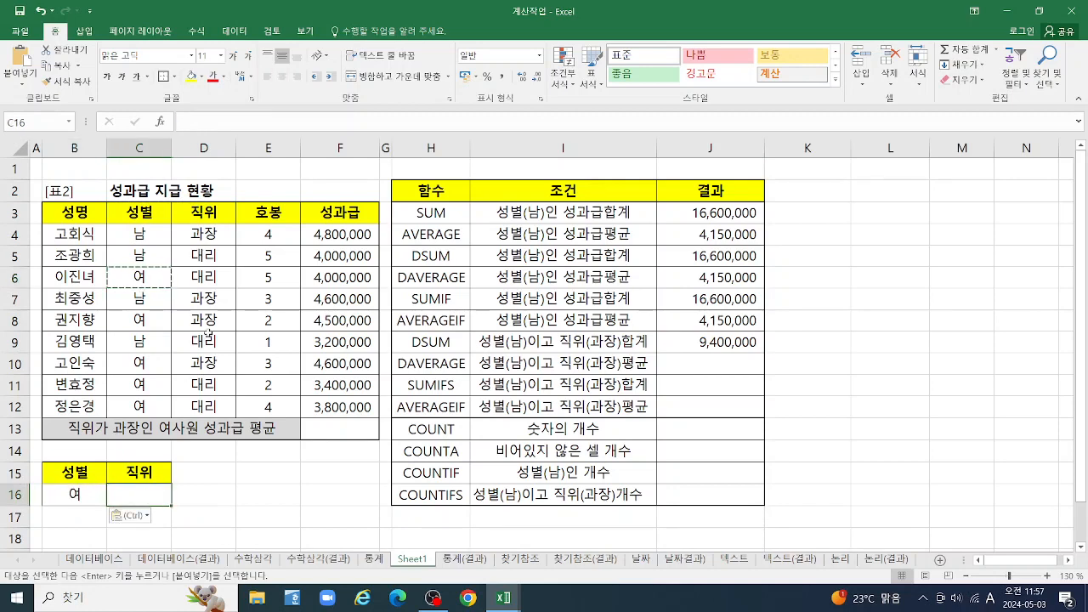
left_click(208, 303)
key("ctrl+c")
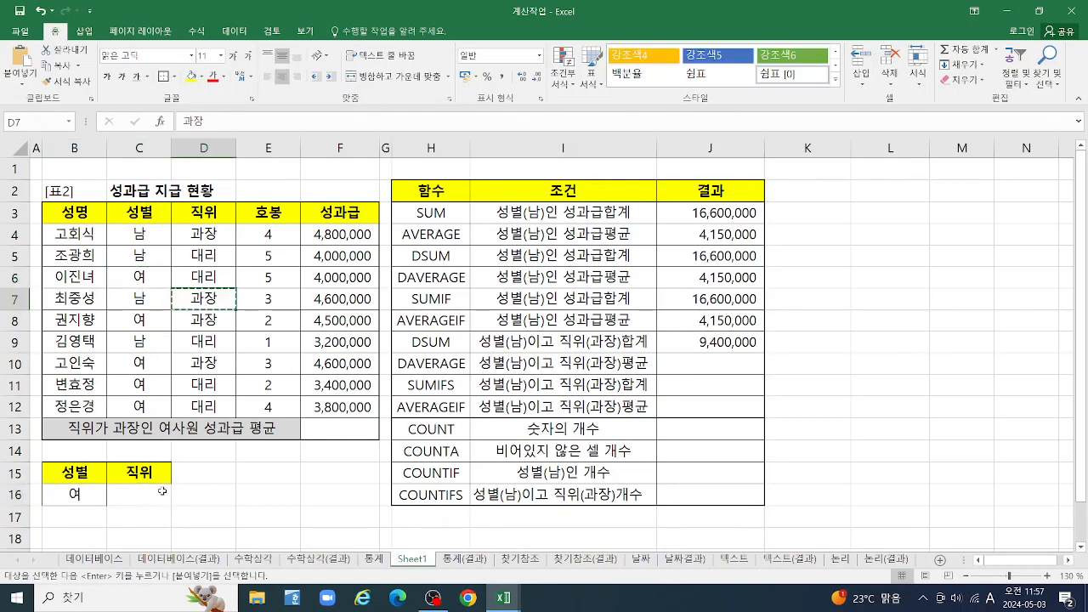
left_click(143, 498)
key("ctrl+v")
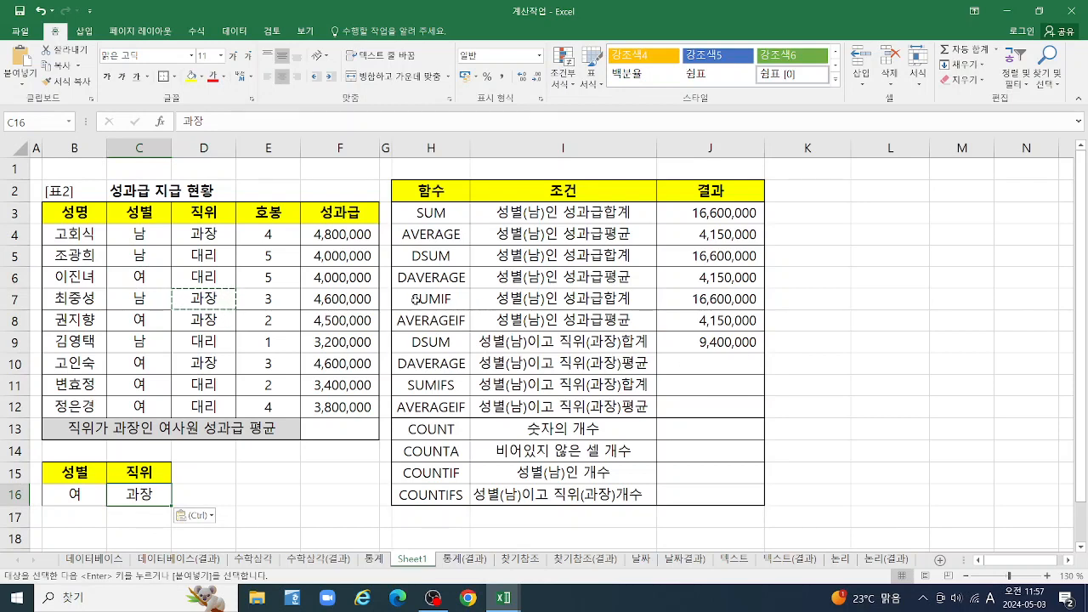
Start a DAVERAGE function in cell J10 for the bonus average of male 과장 staff and open its function arguments
left_click(715, 364)
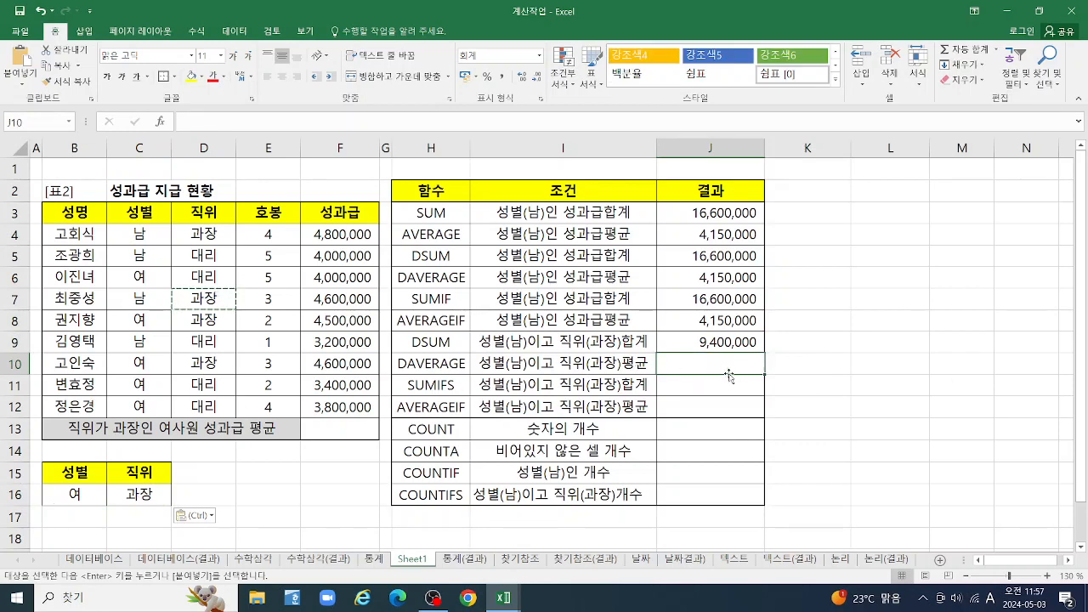
type("=")
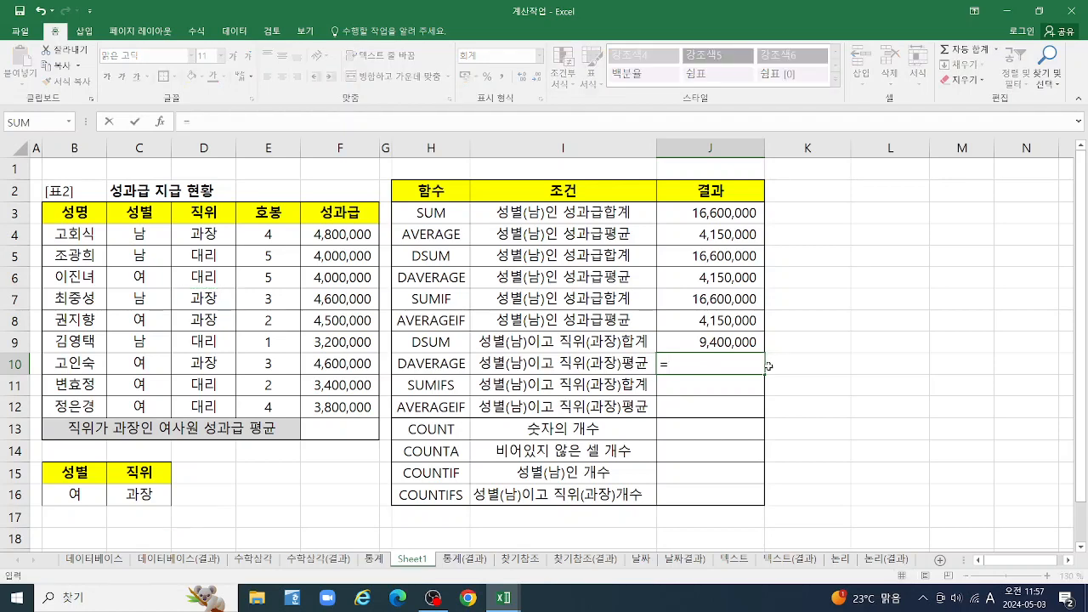
type("DA")
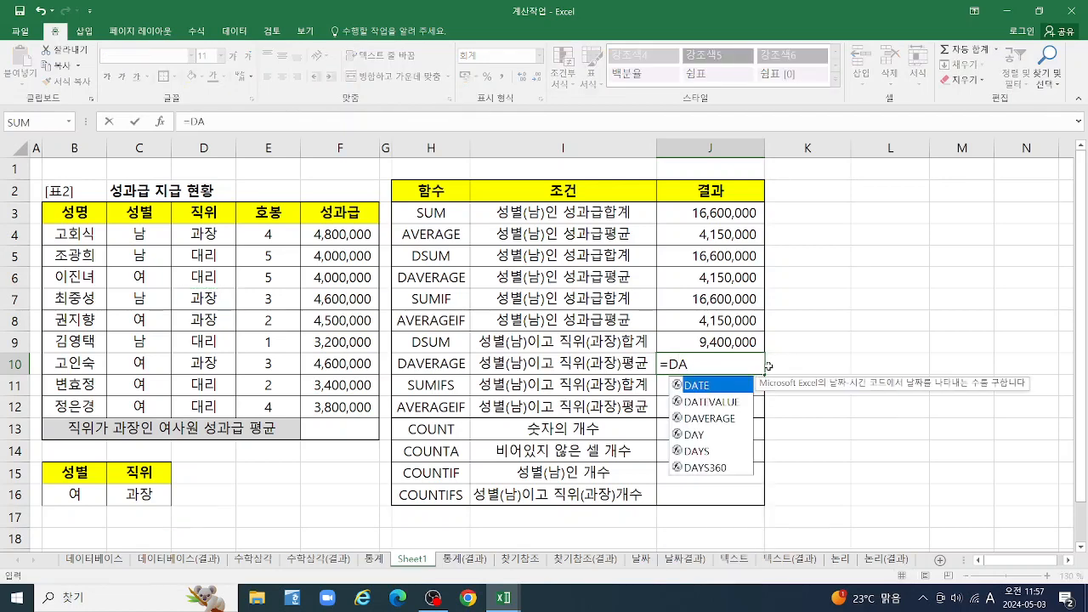
left_click(720, 418)
double_click(719, 419)
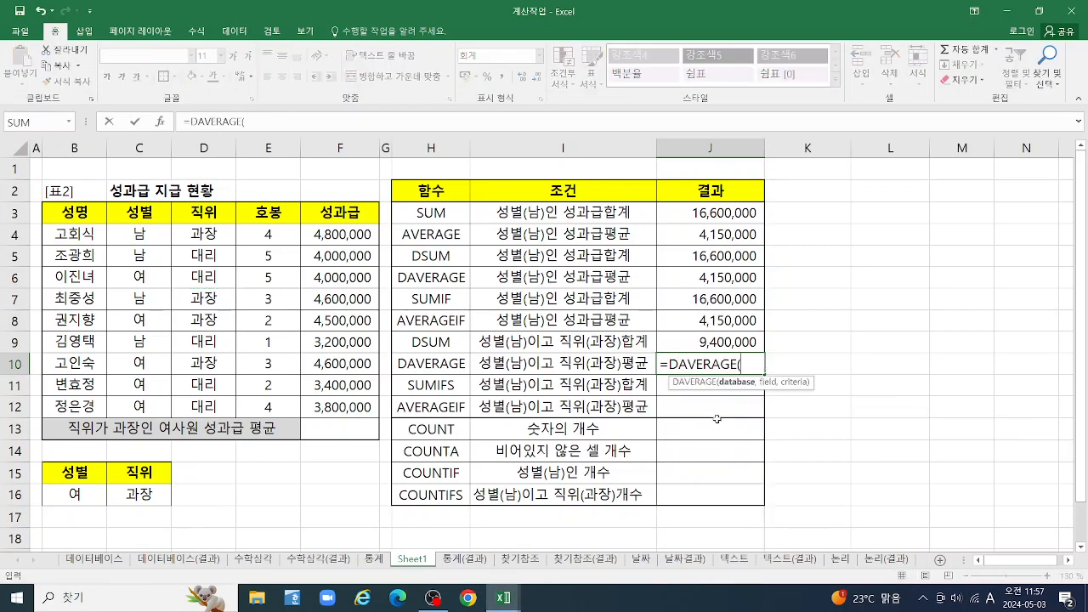
left_click(160, 121)
left_click_drag(882, 52, 854, 27)
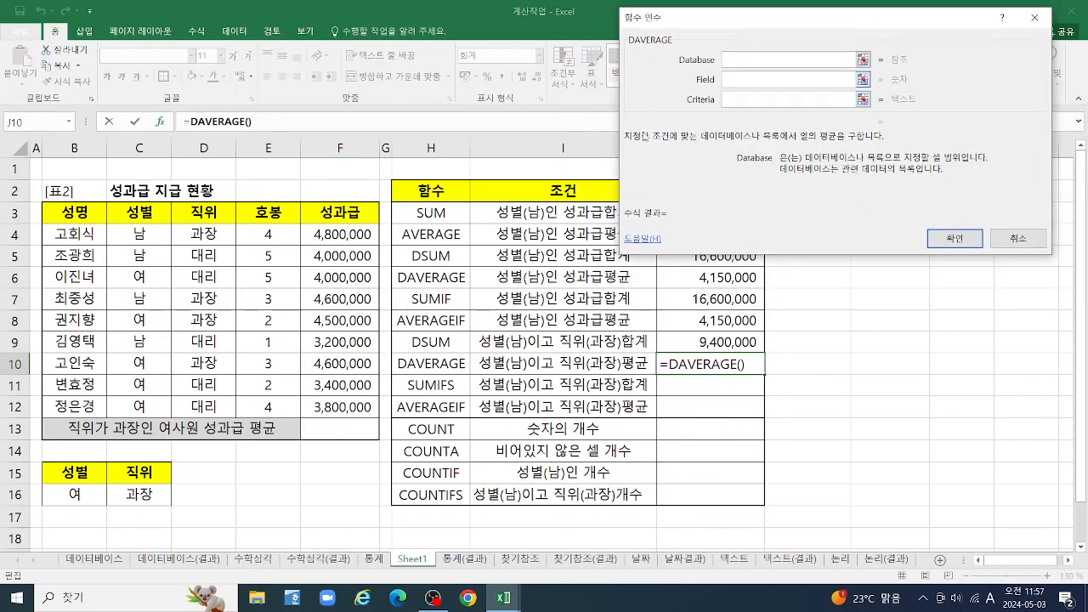
Complete the DAVERAGE in J10 with database B3:F12, field F3 and criteria C3:D4
left_click_drag(68, 209, 350, 414)
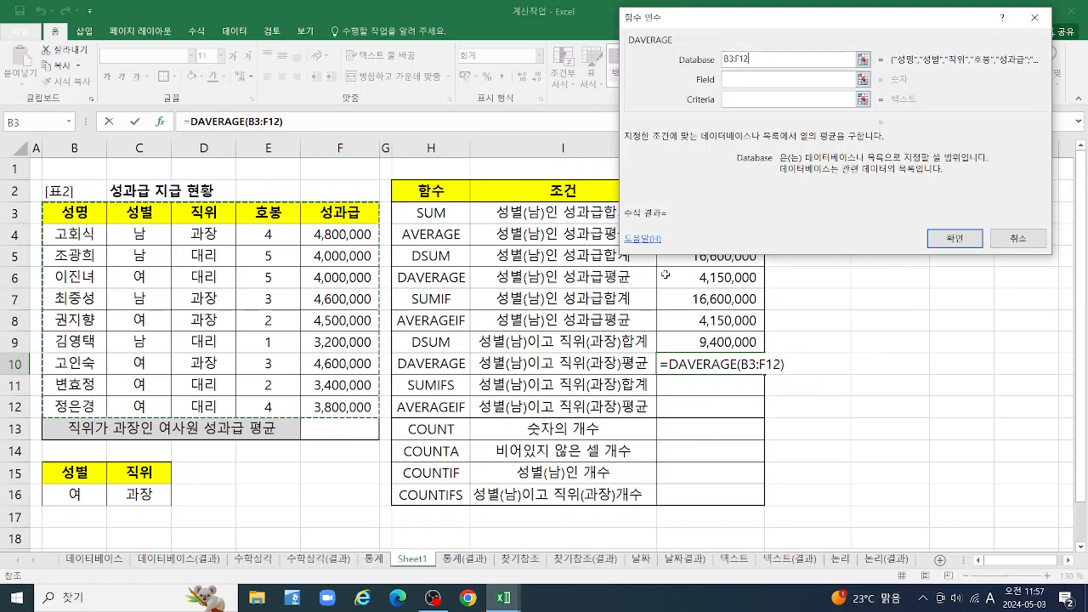
left_click(753, 78)
left_click(338, 213)
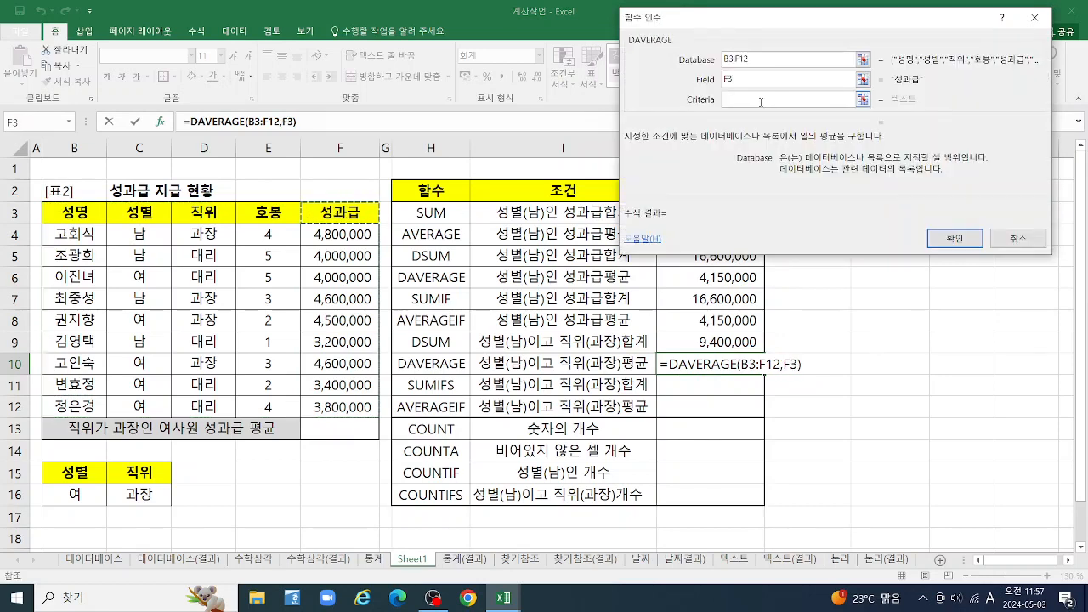
left_click(761, 100)
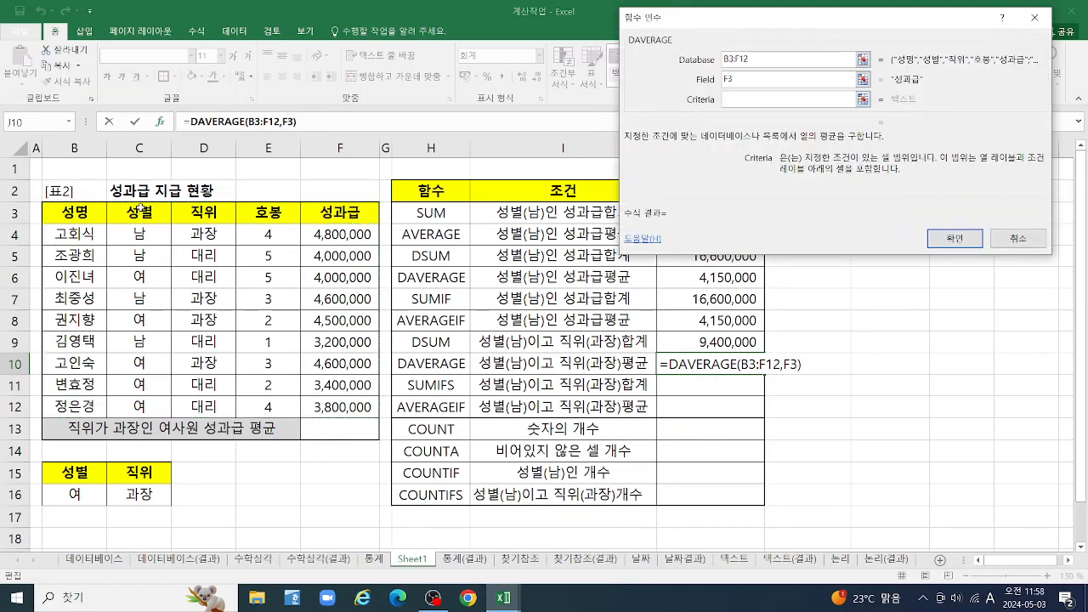
left_click_drag(141, 207, 204, 233)
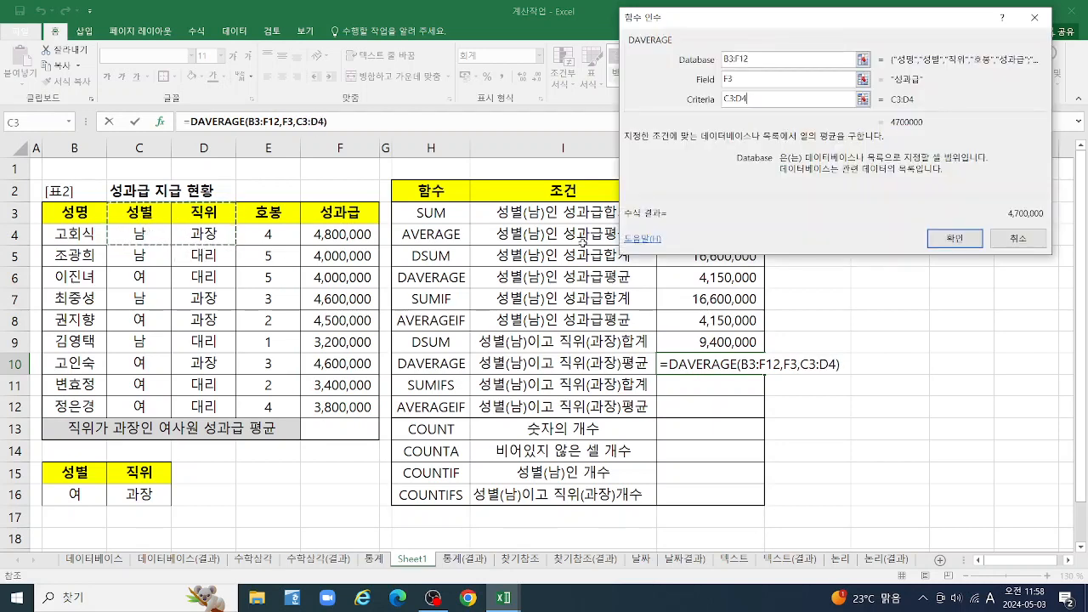
left_click(963, 240)
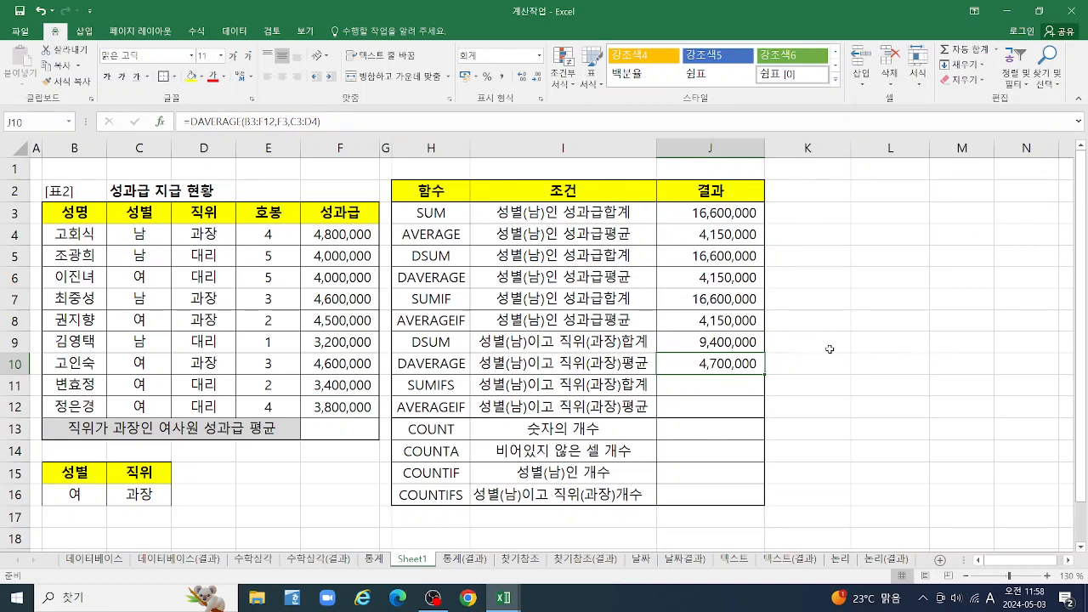
Start a DSUM function in cell K9 for the bonus total of female 과장 staff and open its function arguments
left_click(798, 348)
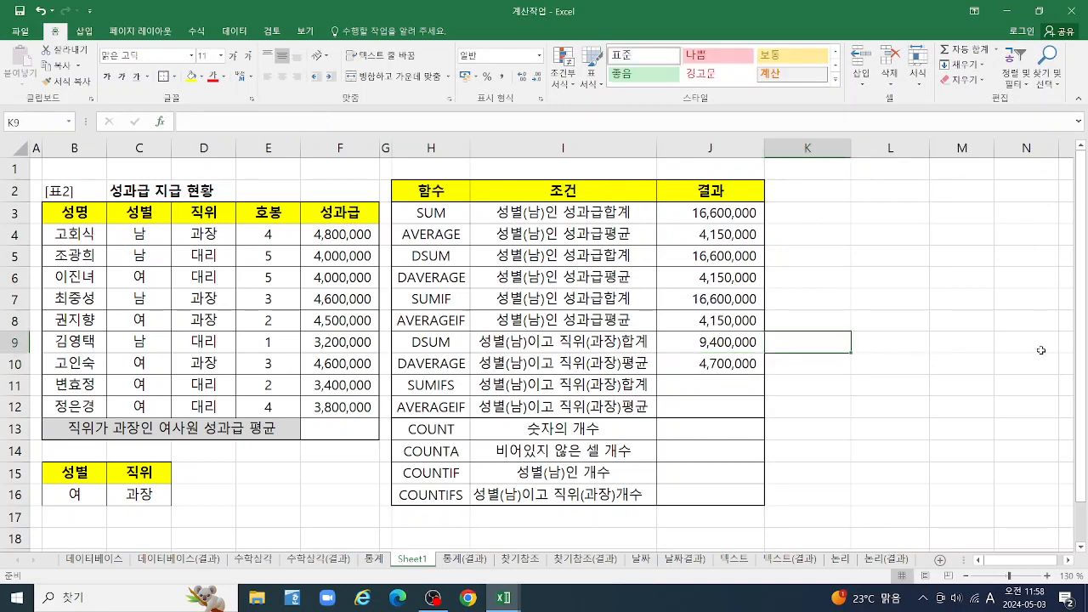
type("=")
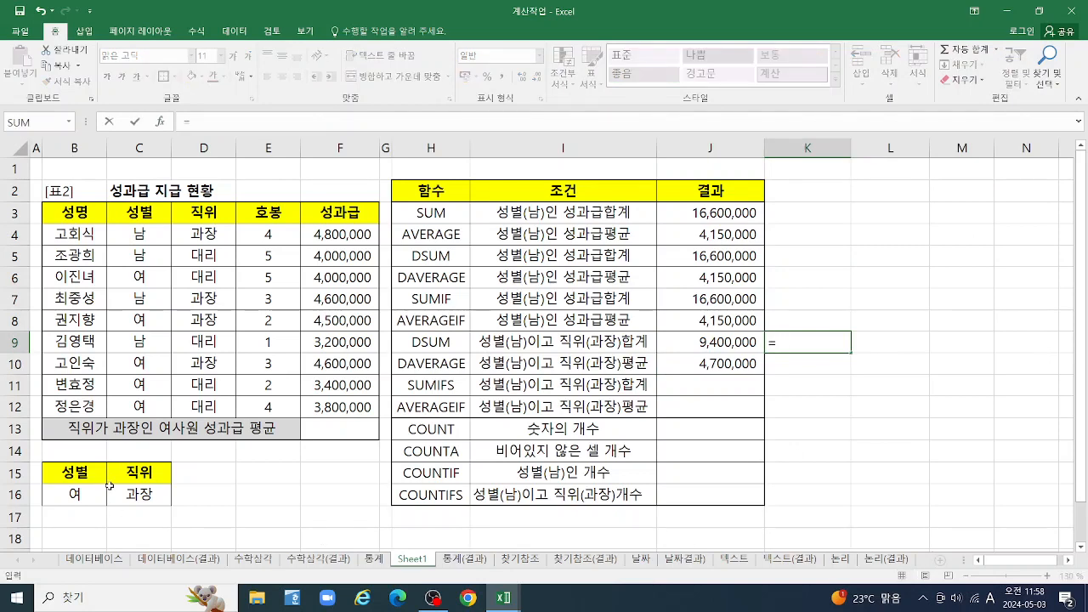
type("DS")
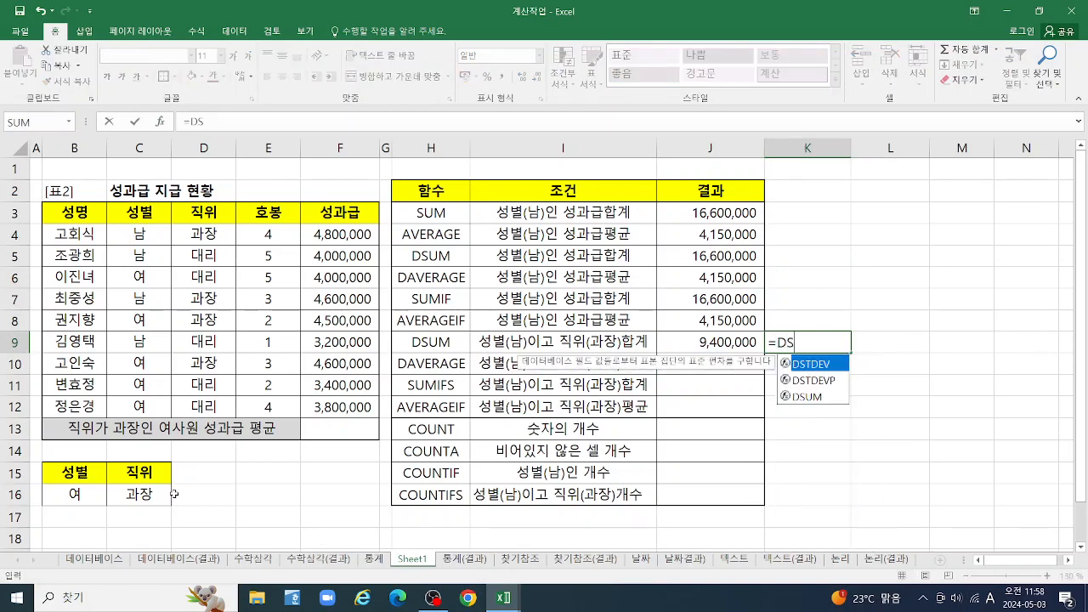
double_click(808, 398)
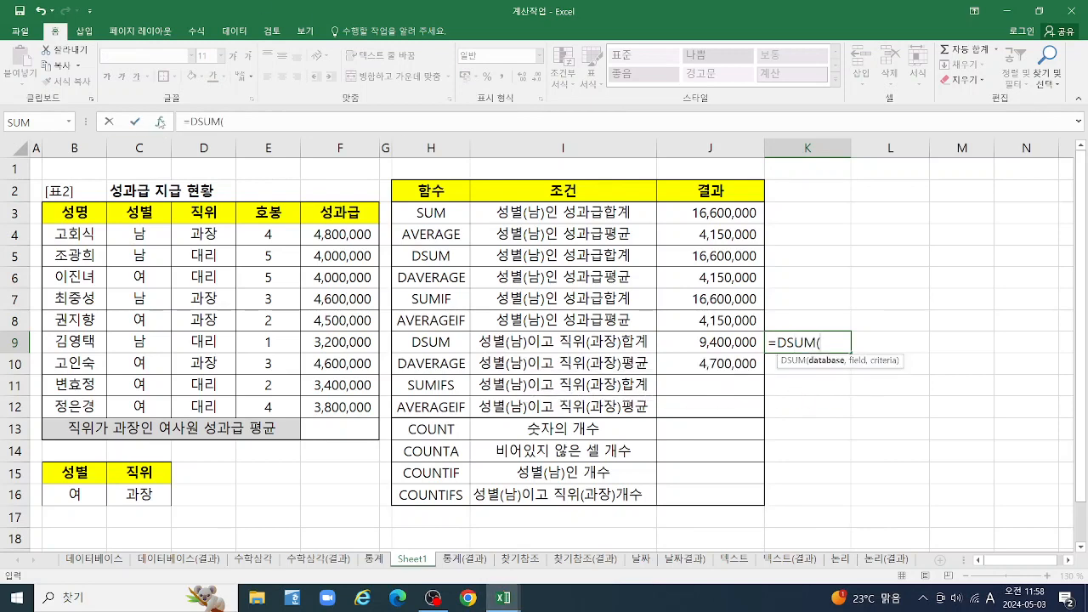
left_click(160, 121)
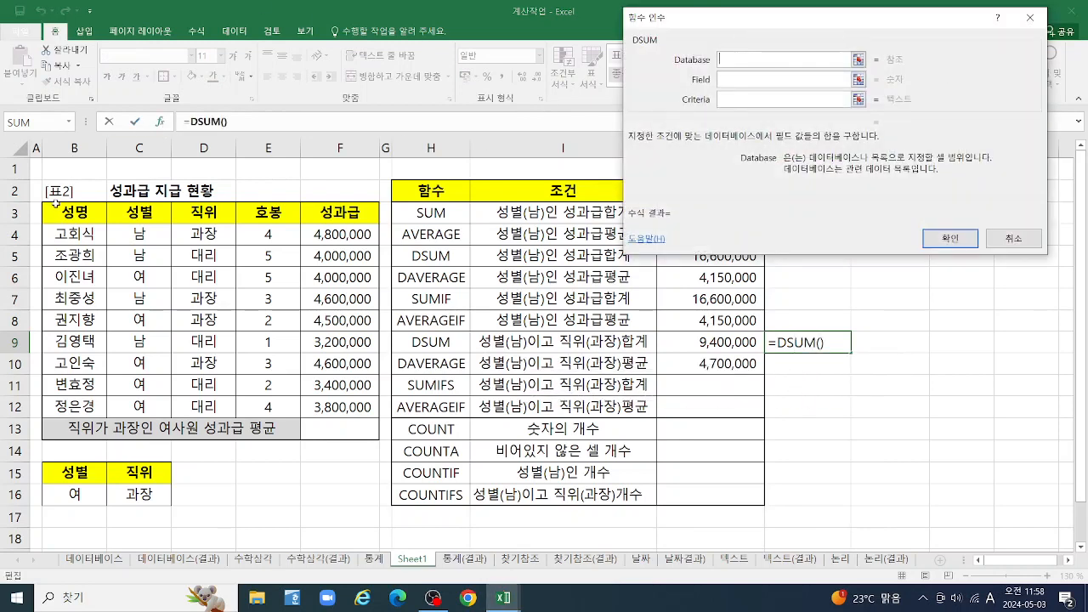
Complete the DSUM in K9 with database B3:F12, field F3 and criteria B15:C16
left_click_drag(54, 204, 313, 395)
left_click_drag(338, 408, 338, 409)
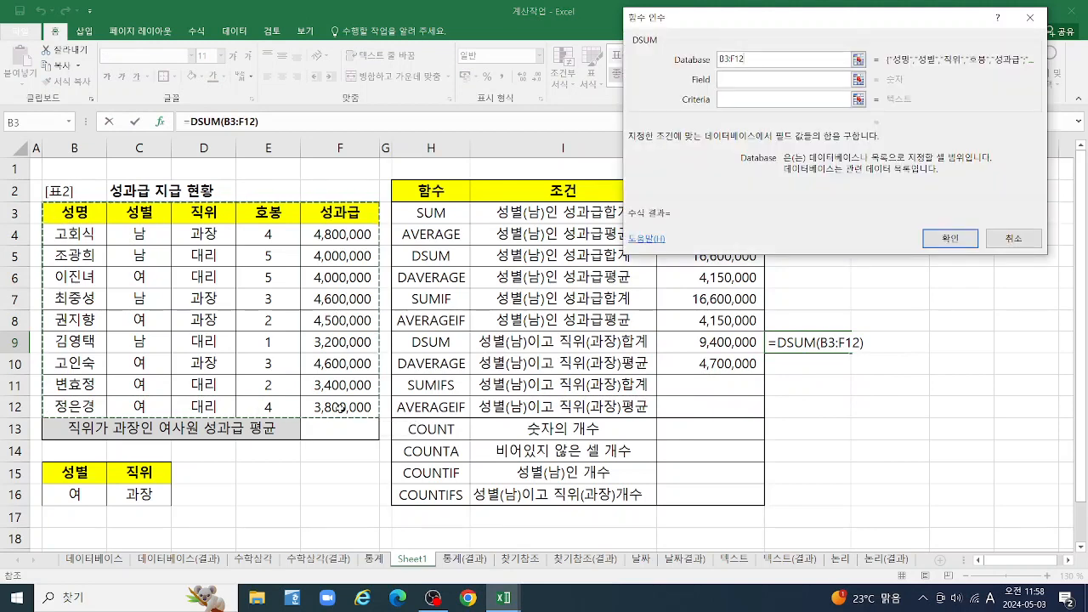
left_click(746, 80)
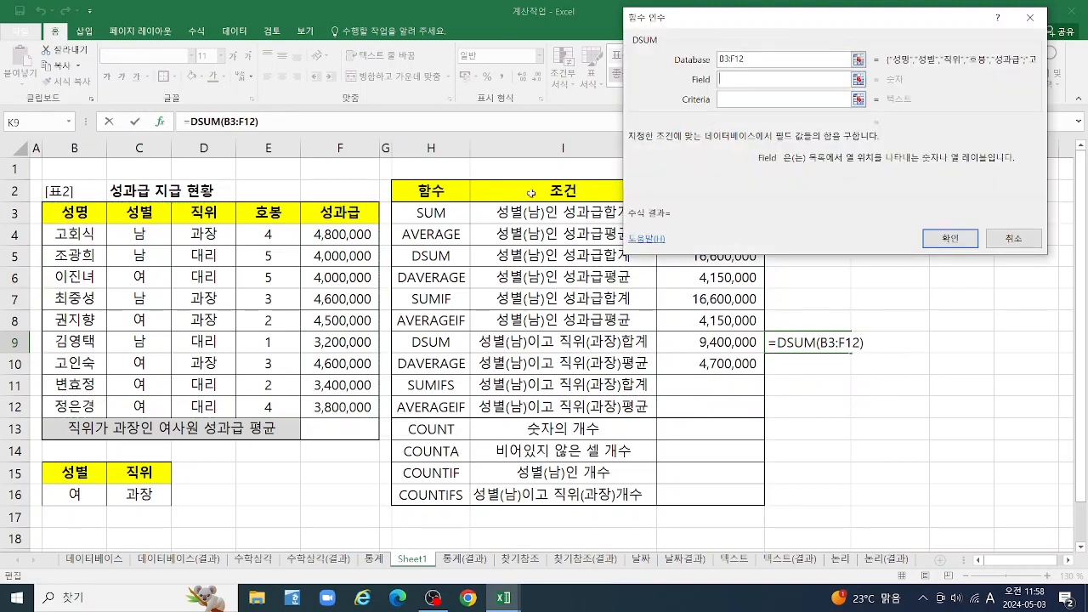
left_click(348, 214)
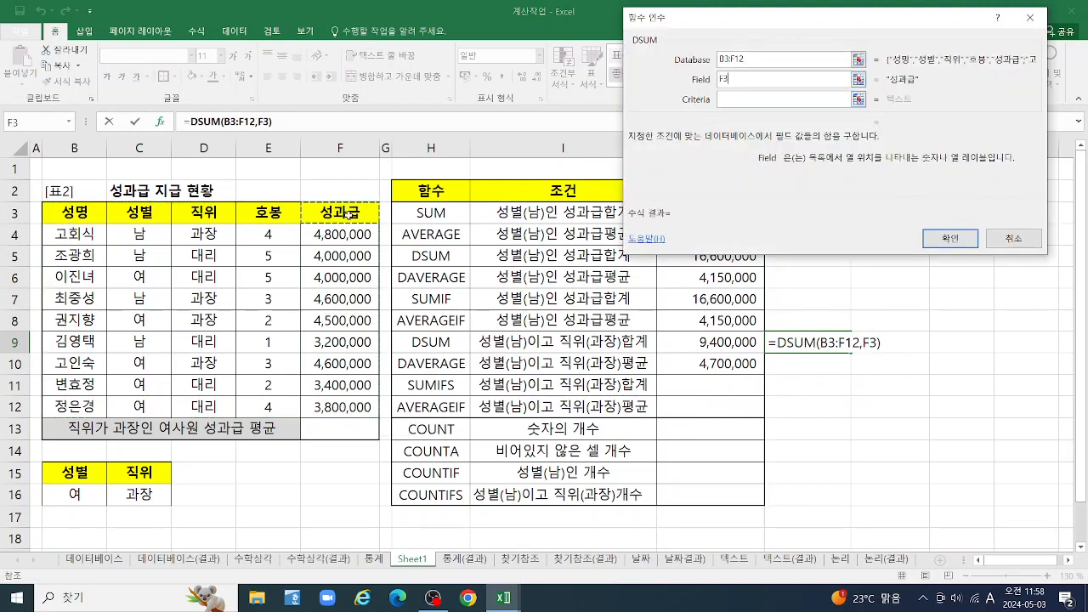
left_click(753, 100)
left_click_drag(75, 474, 153, 495)
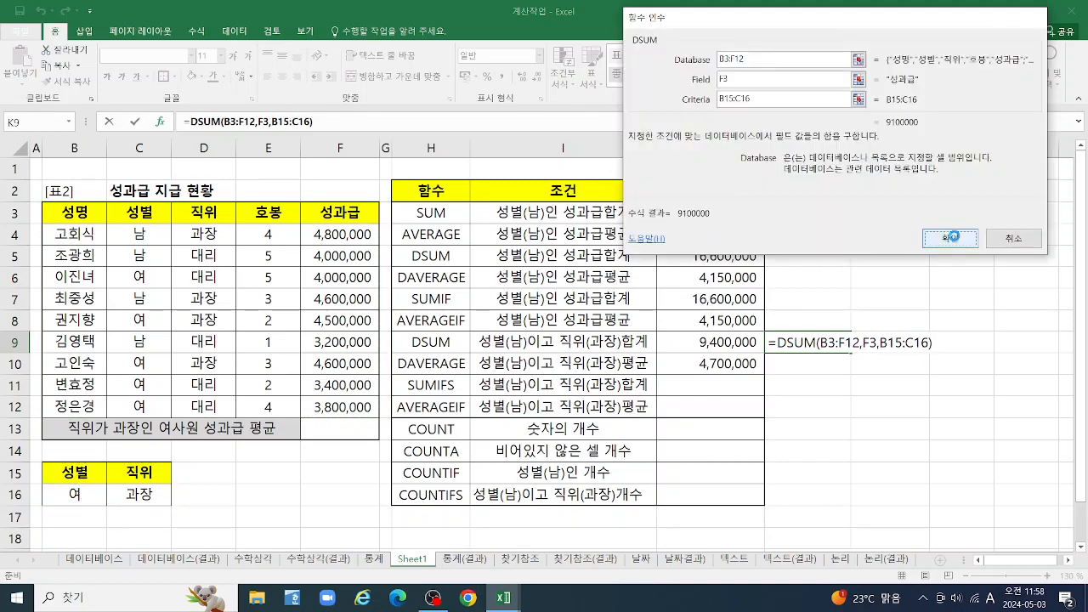
left_click(953, 239)
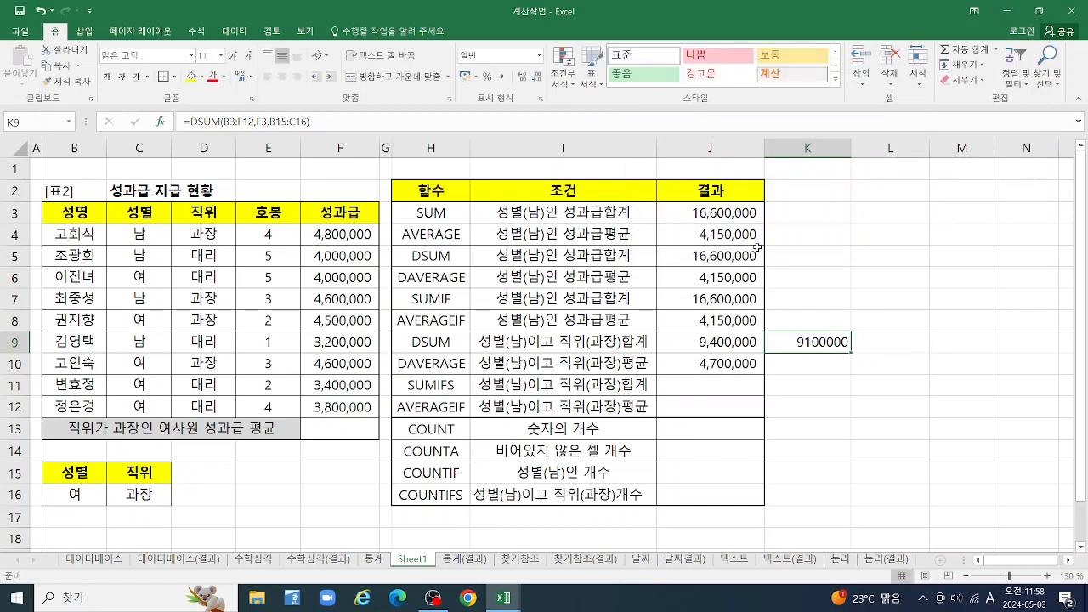
Apply the comma number style to the DSUM result in K9
left_click(501, 79)
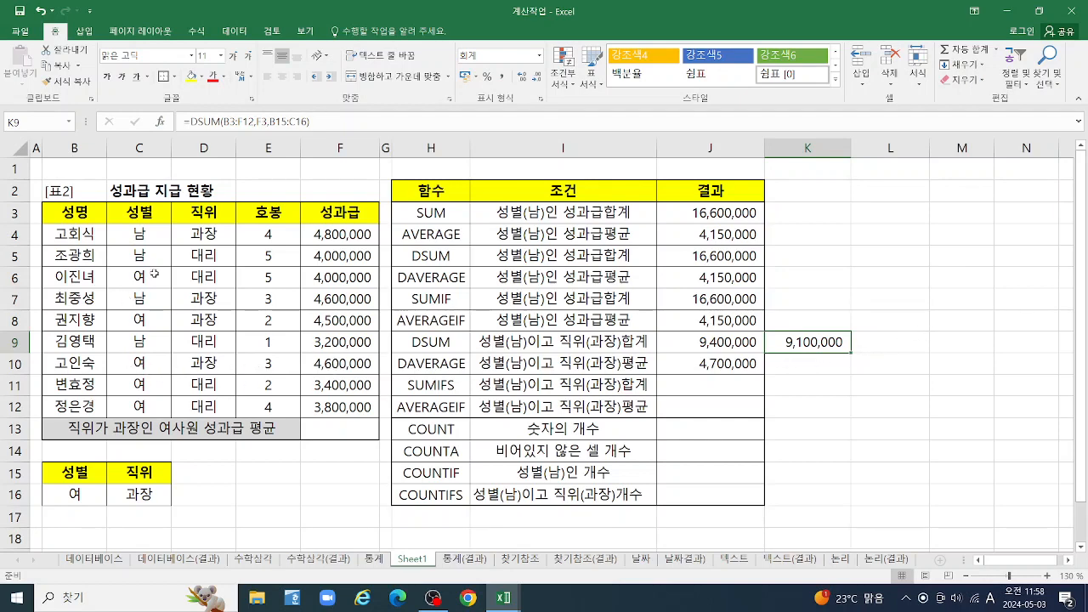
left_click(336, 299)
left_click(340, 364)
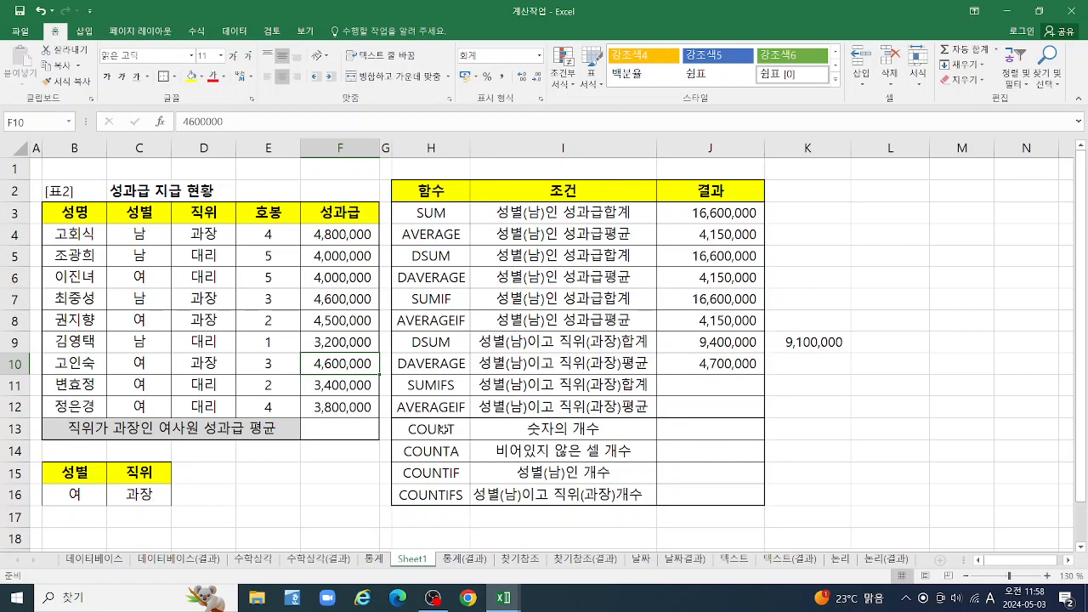
Start the DSUM function in K9 again, replacing the existing formula, and open its function arguments
left_click(805, 347)
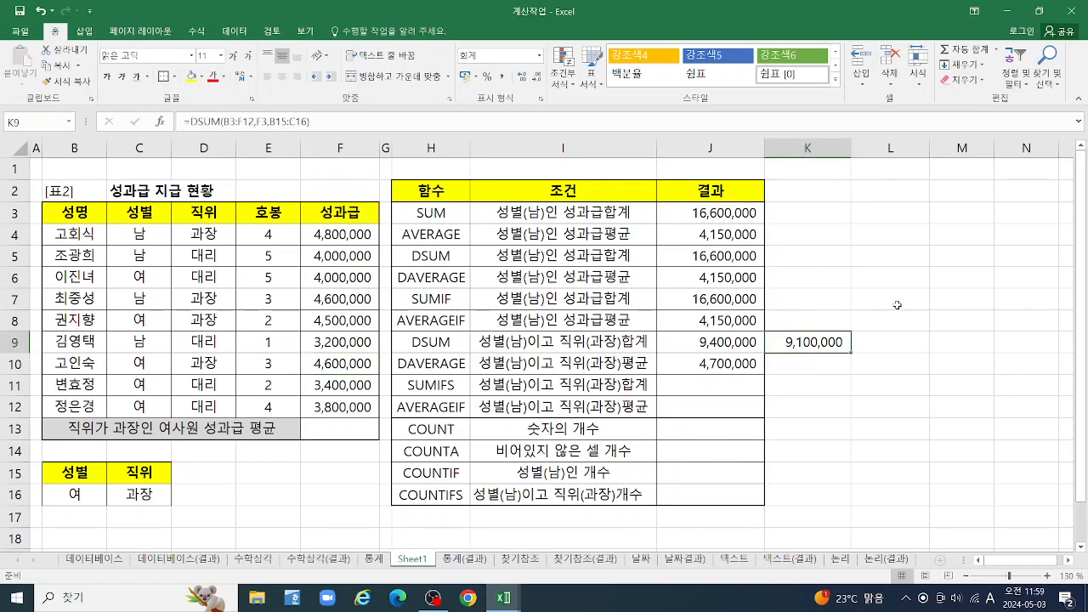
type("=DS")
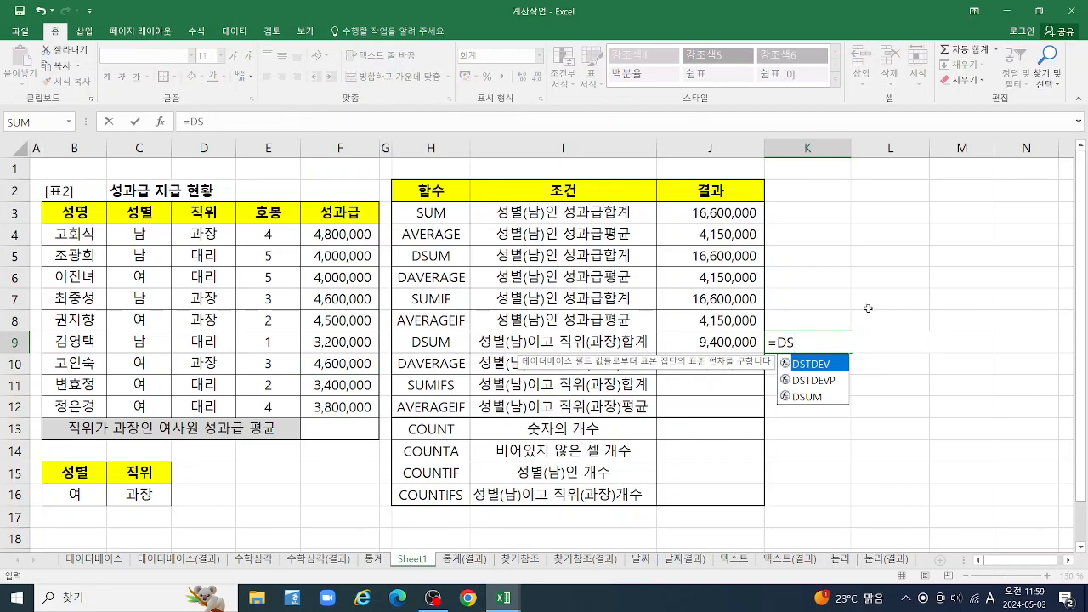
left_click(813, 398)
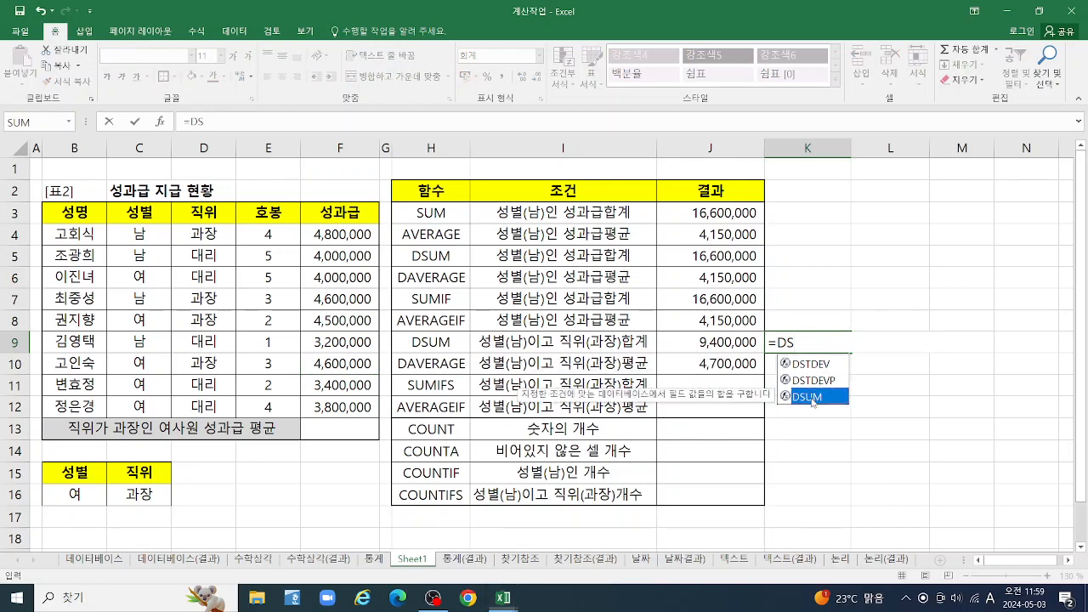
double_click(813, 397)
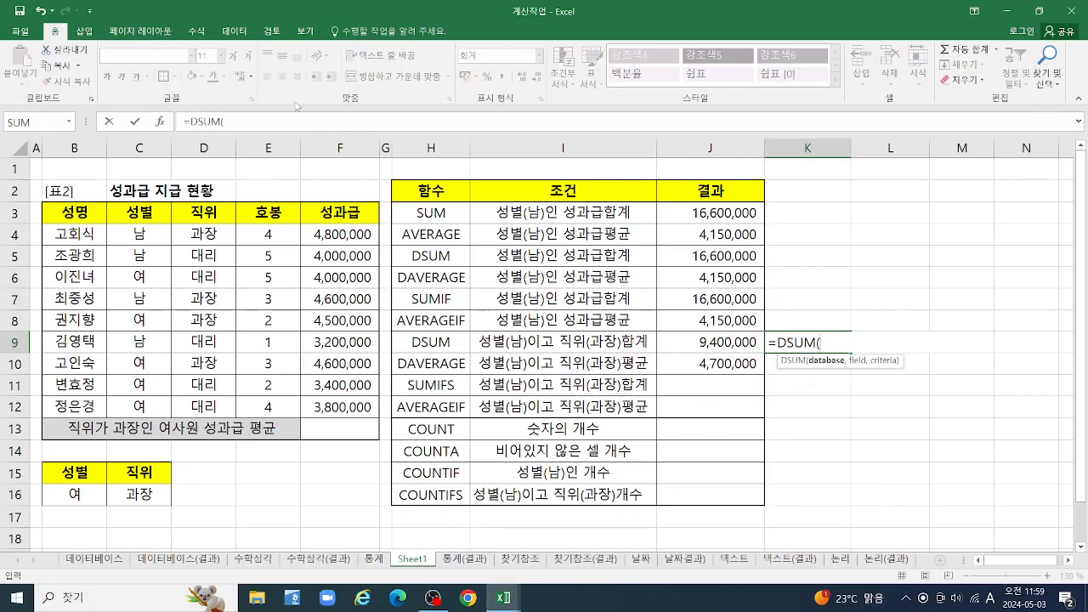
left_click(160, 122)
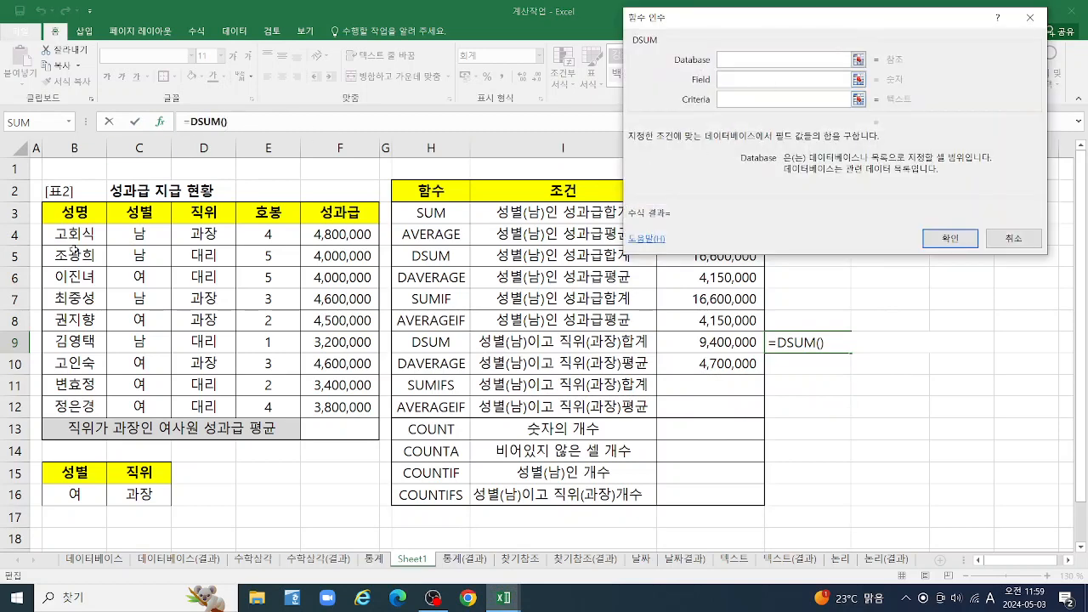
Fill the K9 DSUM arguments with database B3:F12, field F3 and criteria range B15:C16, and accept the formula
left_click_drag(65, 205, 345, 409)
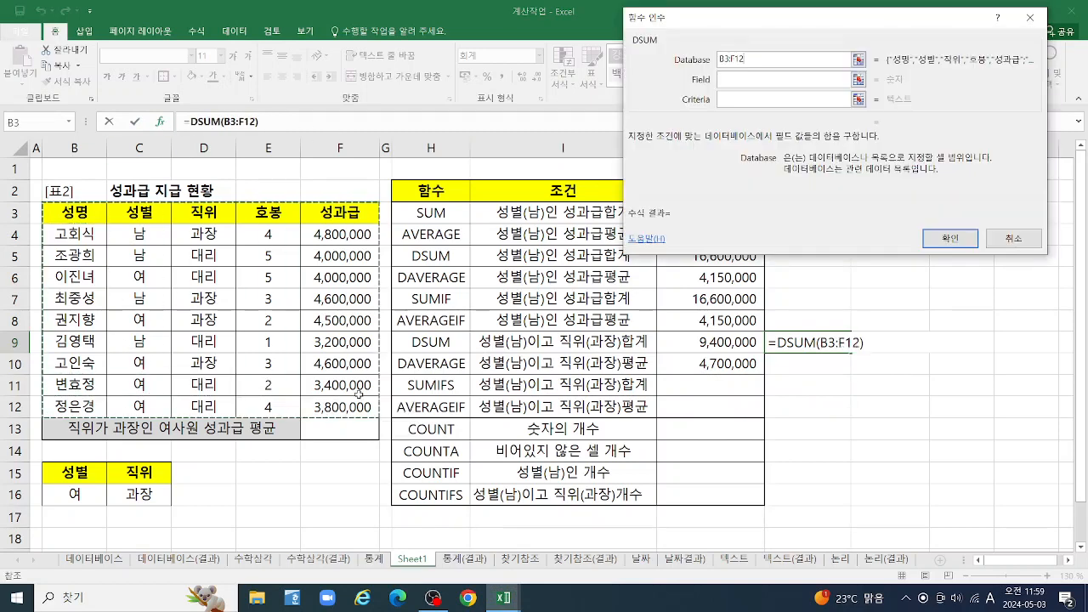
left_click(751, 79)
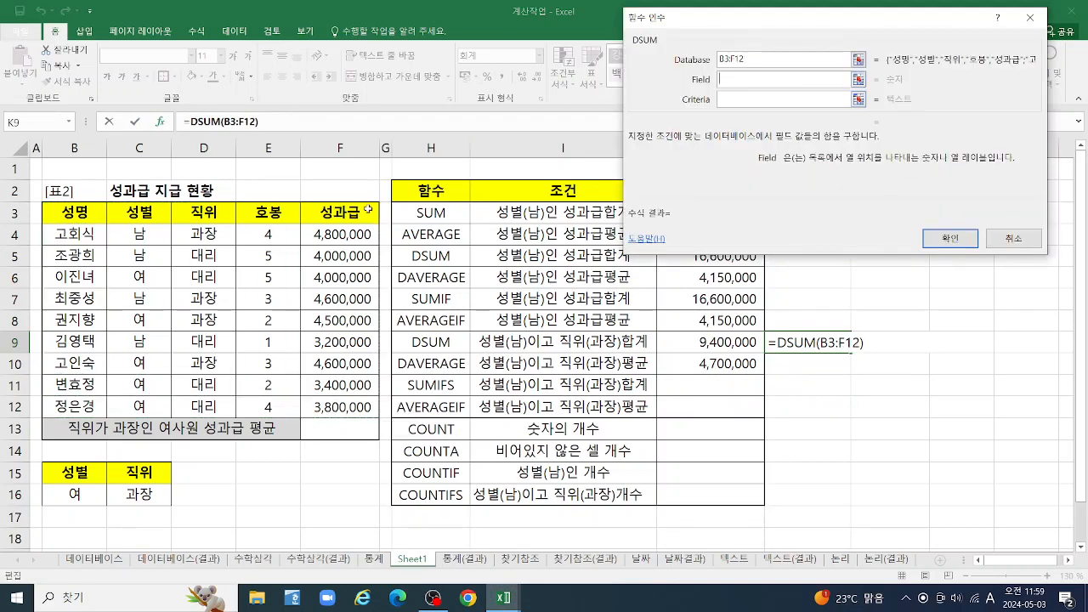
left_click(340, 213)
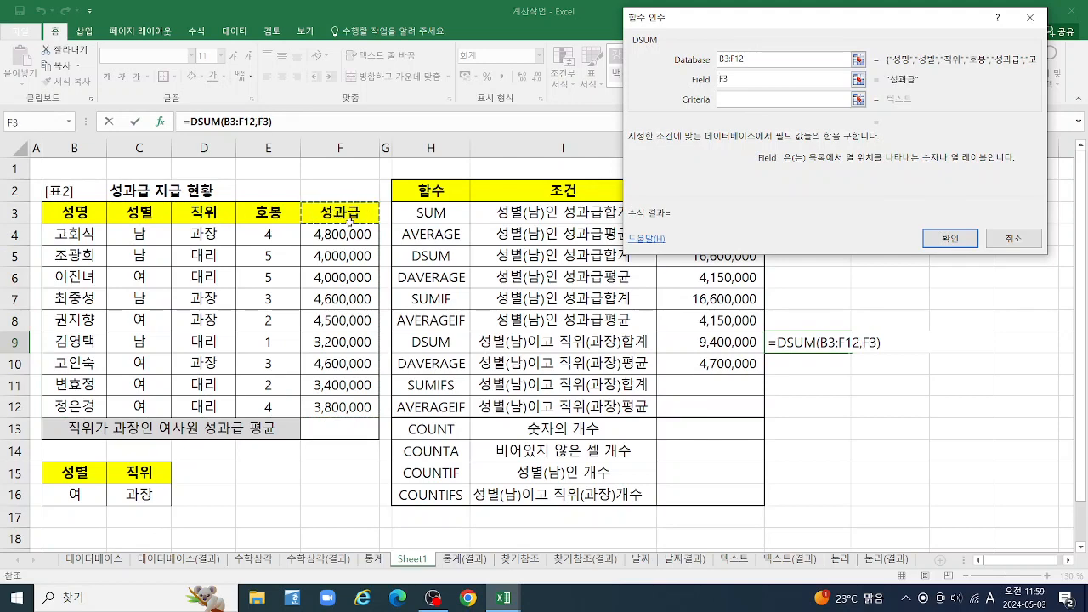
left_click(817, 100)
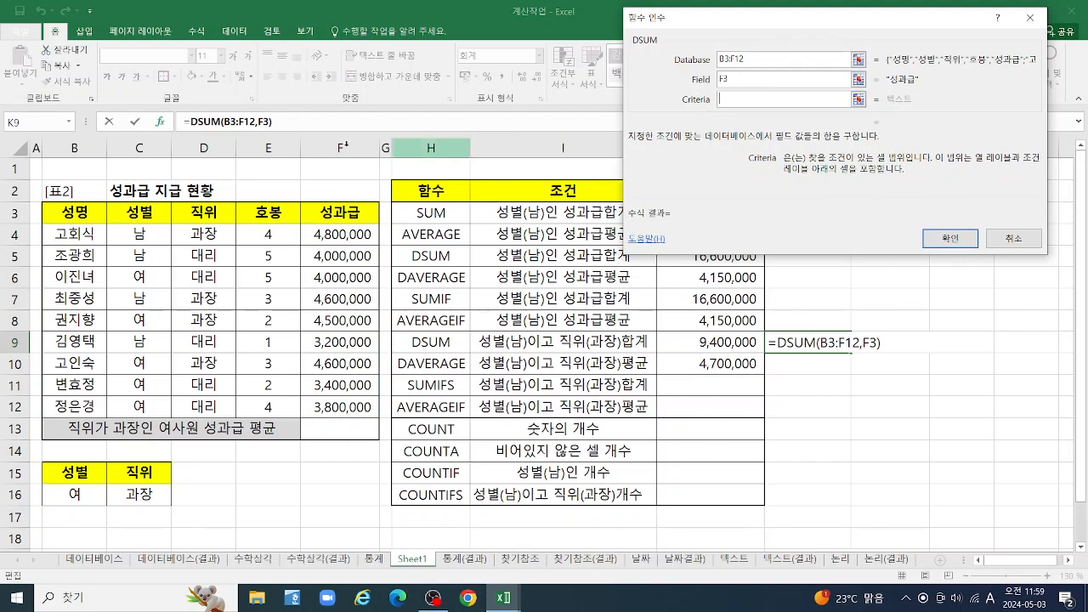
left_click_drag(75, 471, 132, 494)
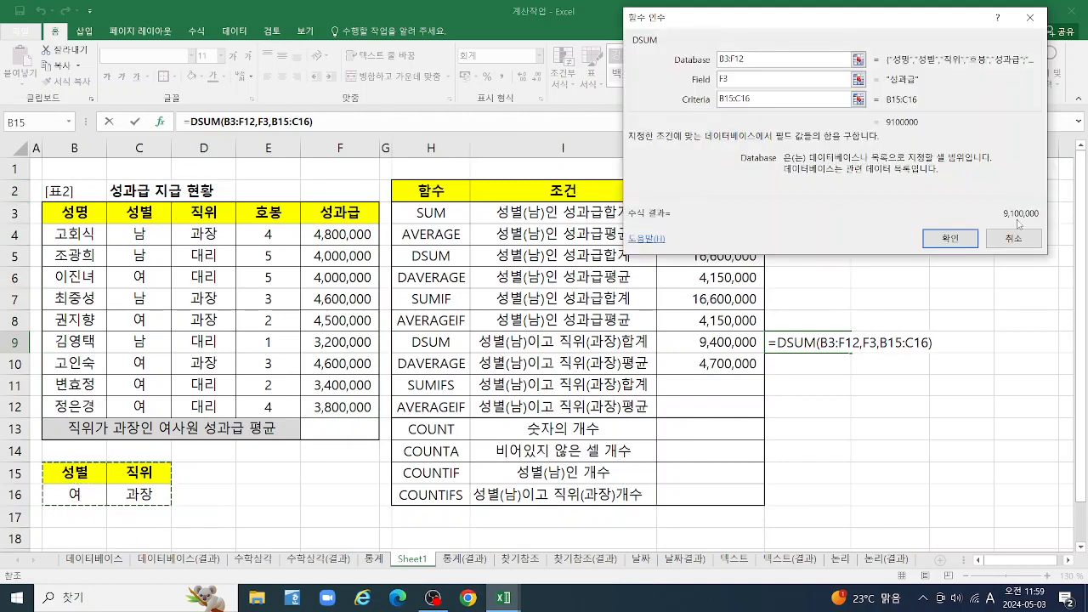
left_click(951, 239)
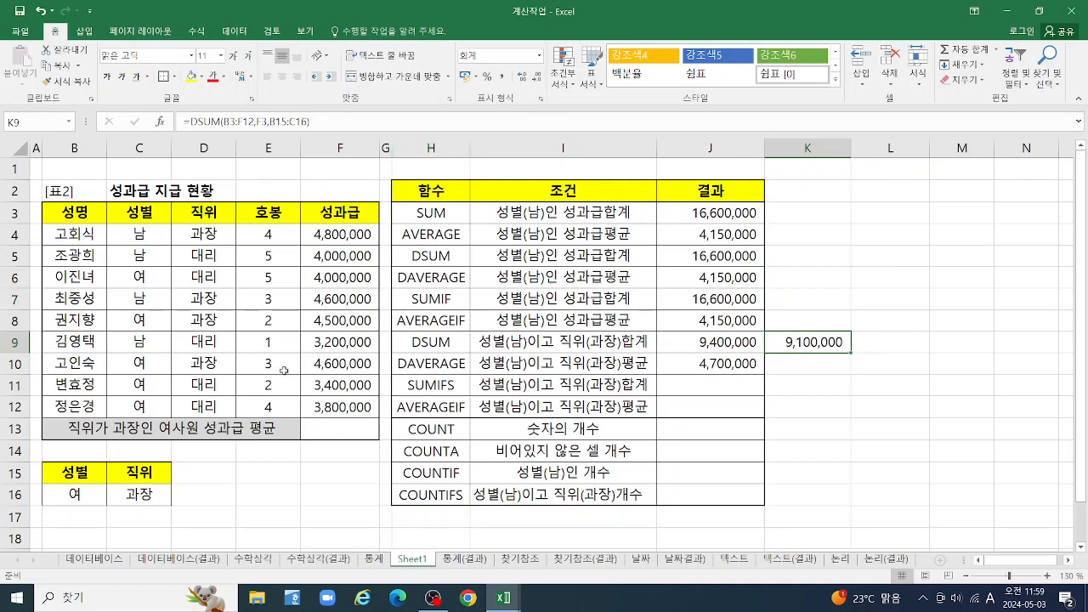
Enter 4600000 as the bonus amount in cell F10
left_click(340, 364)
type("4")
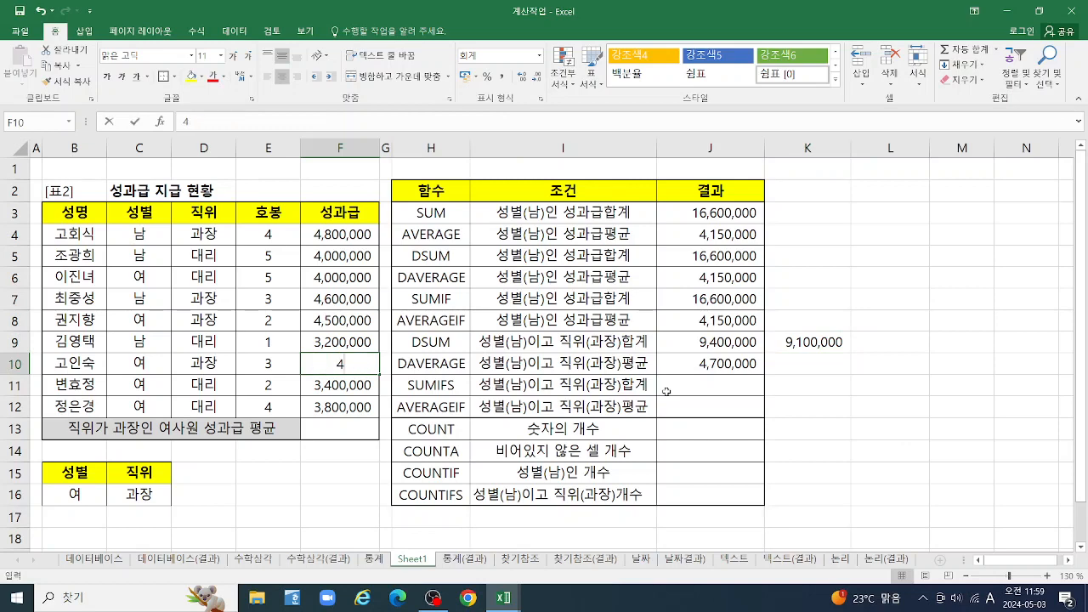
type(",600,0000000")
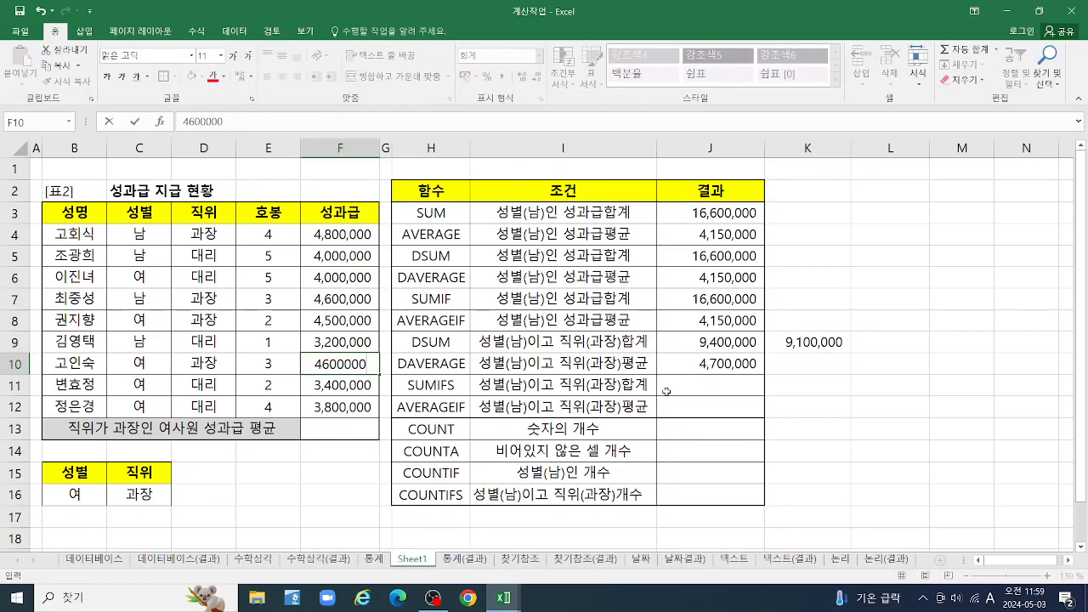
key("Return")
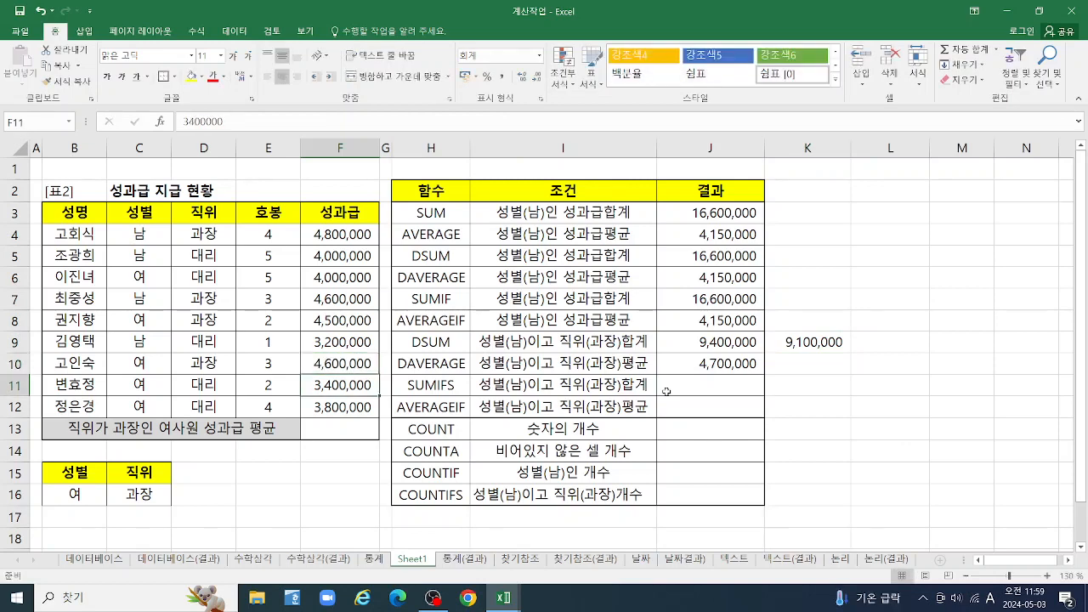
left_click(335, 299)
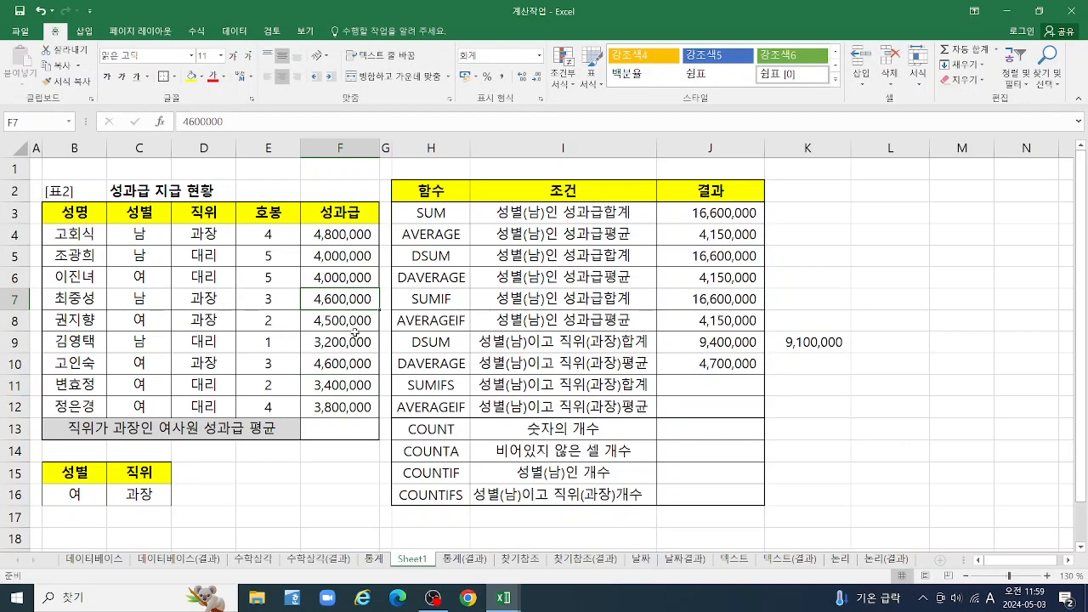
left_click(335, 322)
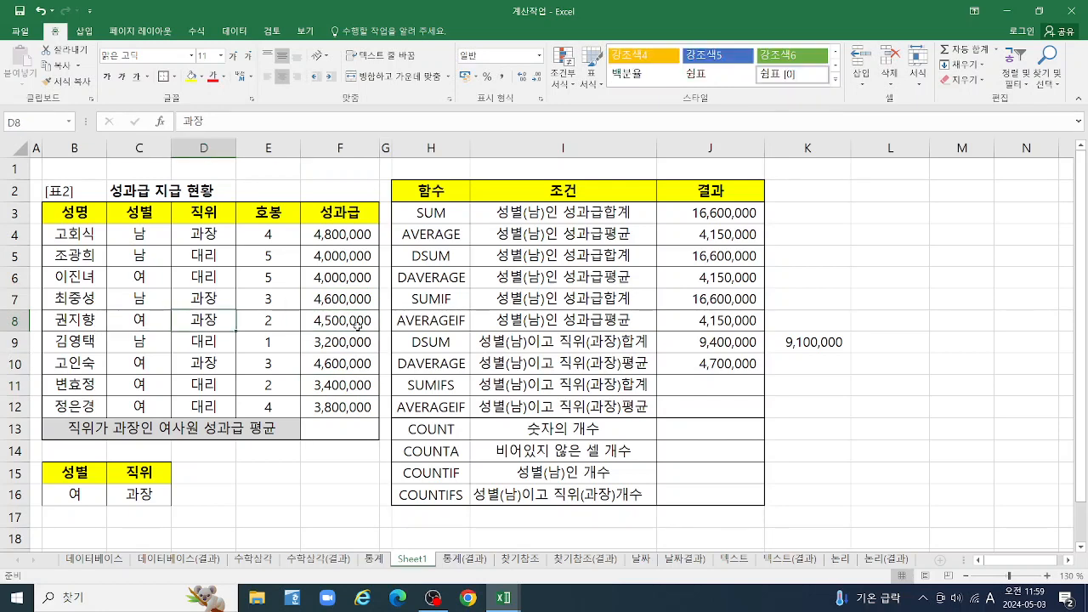
left_click(139, 365)
left_click(205, 365)
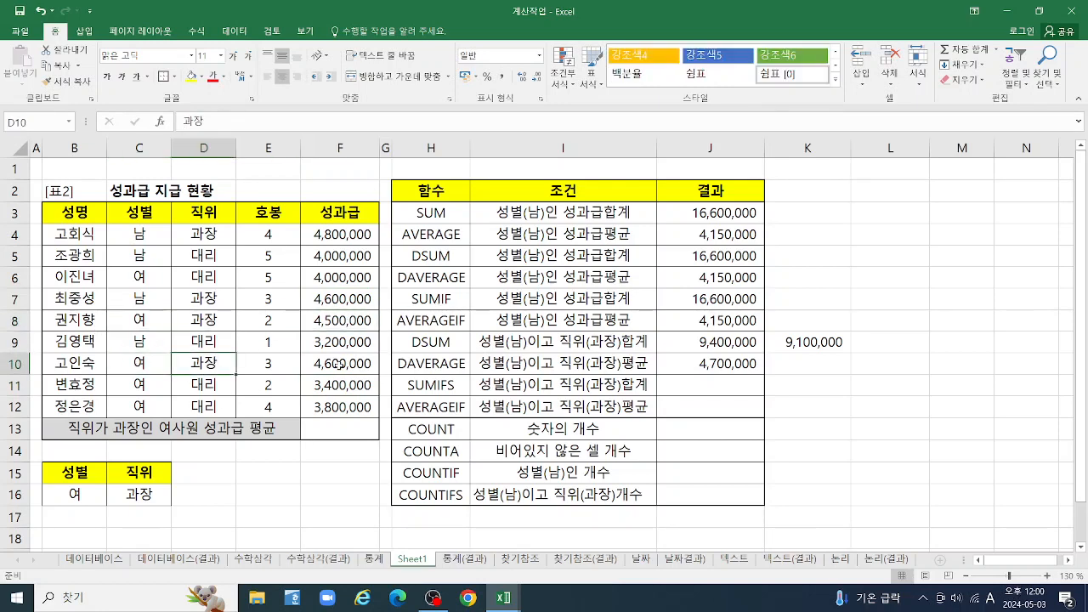
left_click(341, 365)
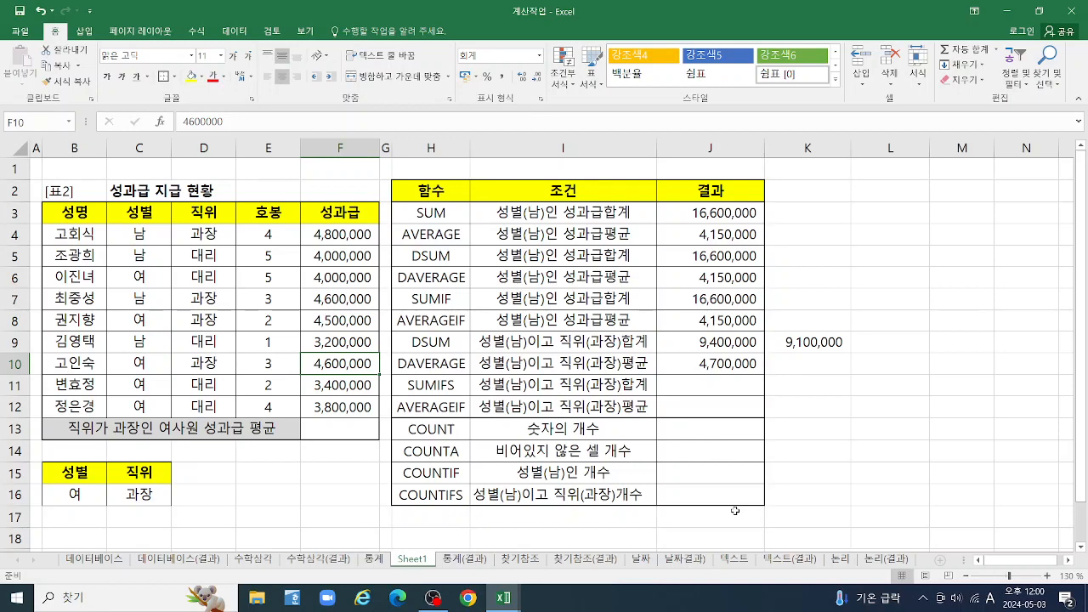
Start a DAVERAGE function in K10 for the bonus average of female 과장 staff and open its function arguments
left_click(807, 365)
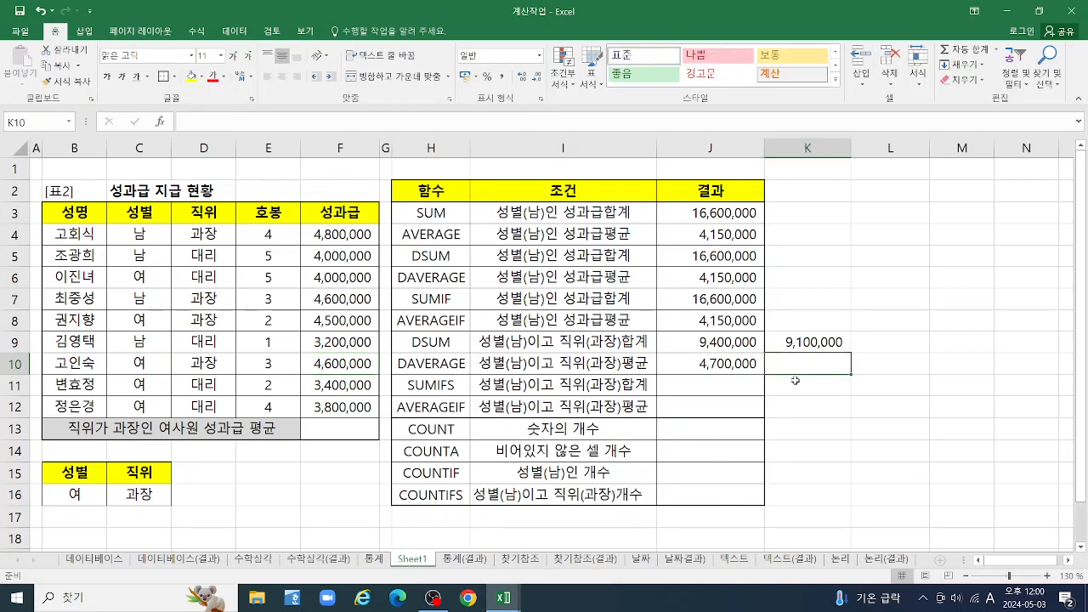
type("=")
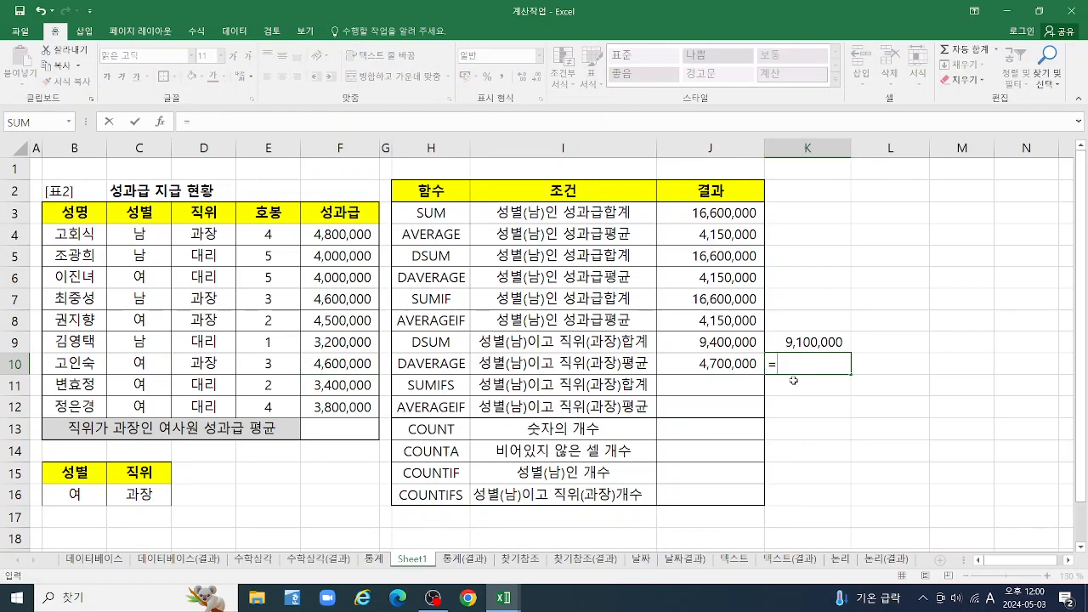
type("DA")
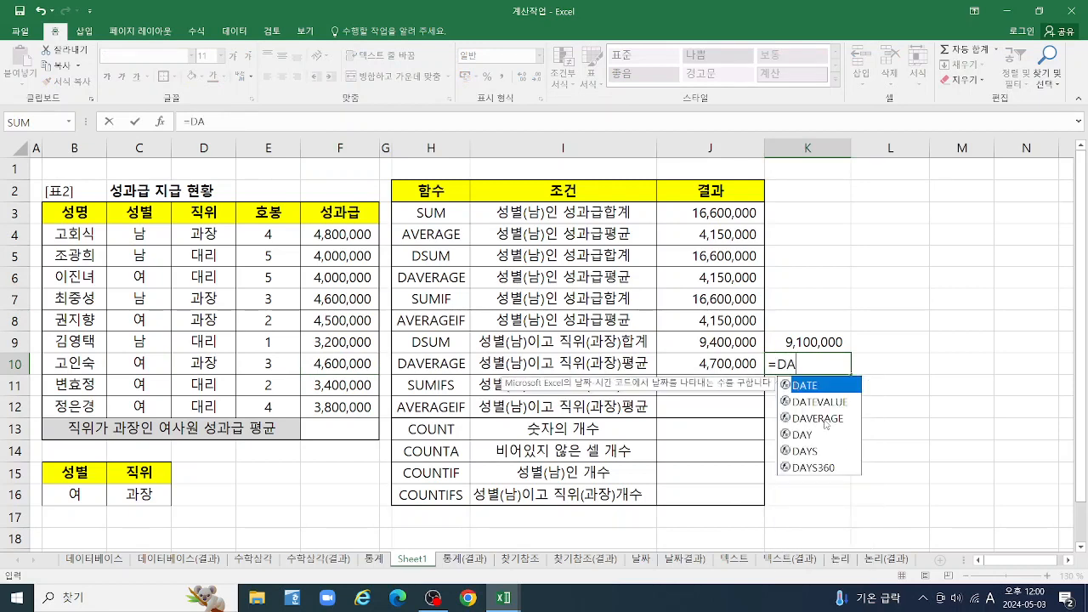
double_click(822, 418)
left_click(159, 122)
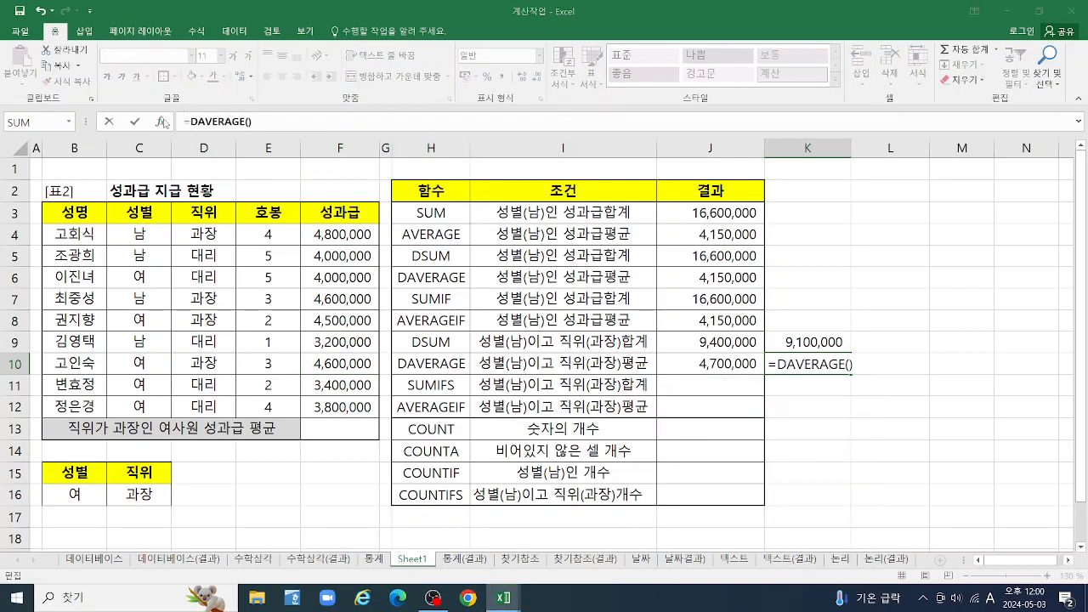
Complete the DAVERAGE in K10 with database B3:F12, field F3 and criteria B15:C16, and apply the comma number style
left_click_drag(56, 212, 340, 406)
left_click(745, 81)
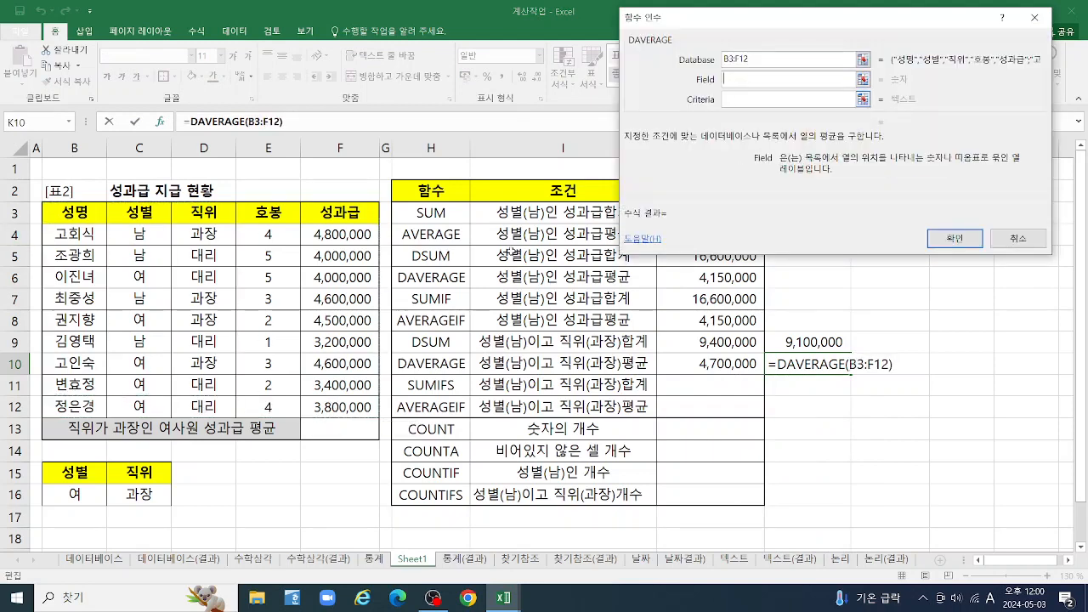
left_click(328, 215)
left_click(755, 100)
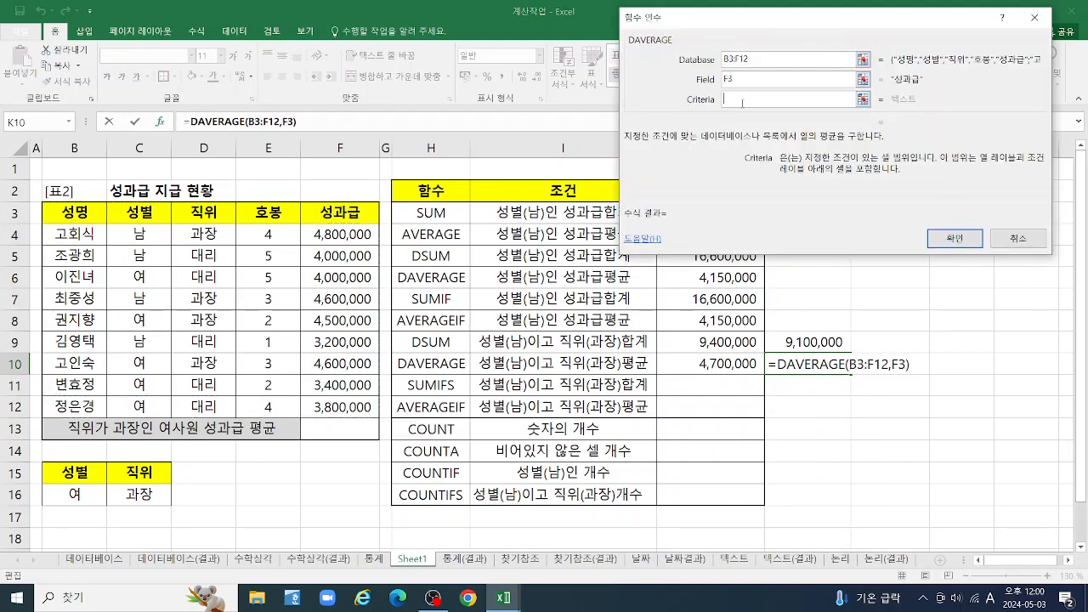
left_click_drag(74, 473, 140, 491)
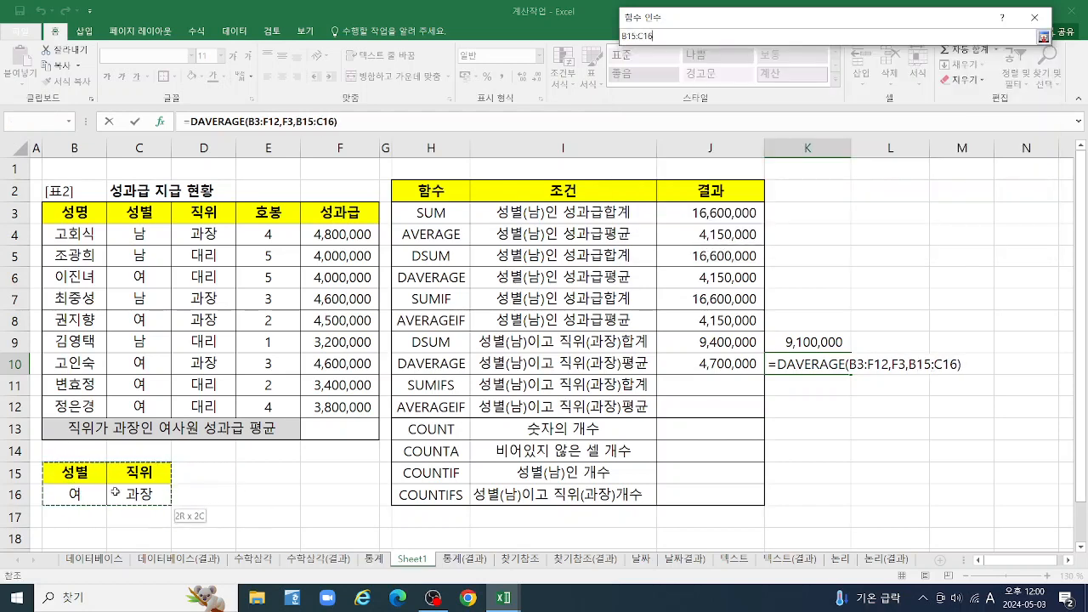
left_click(949, 241)
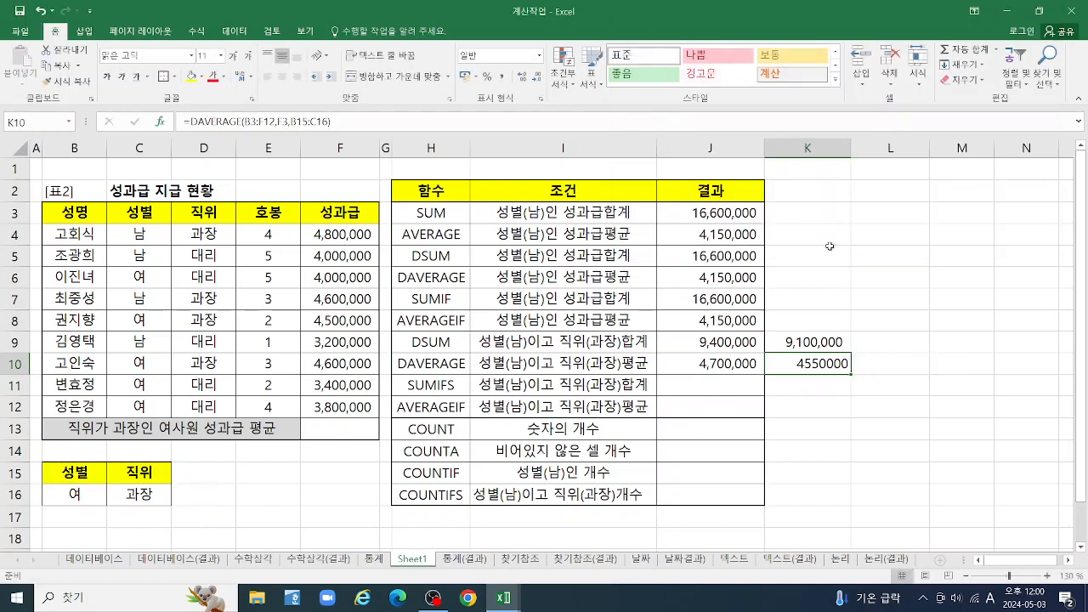
left_click(502, 78)
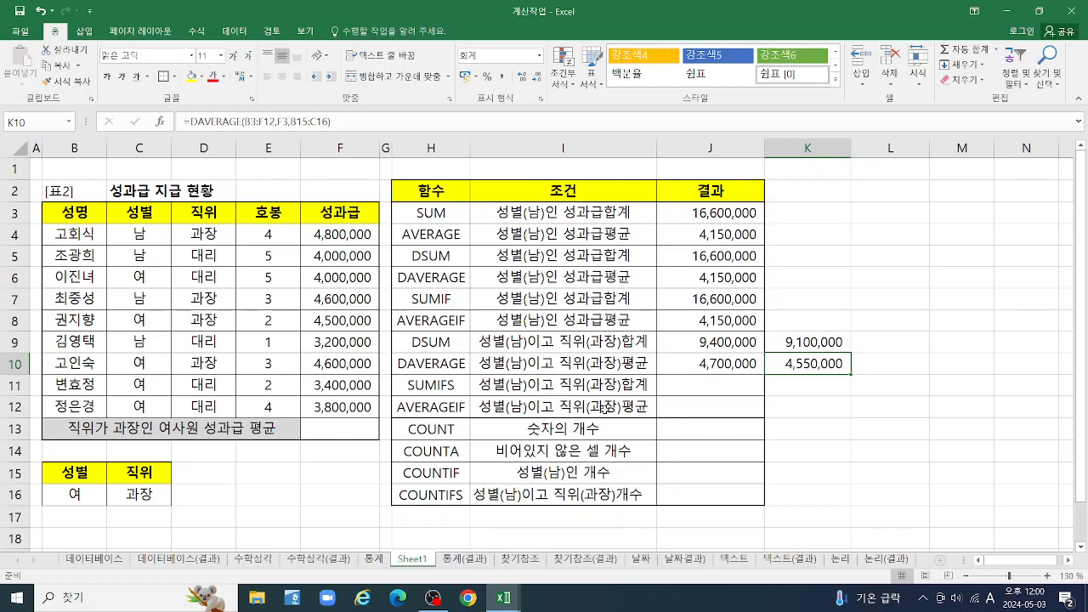
left_click(708, 385)
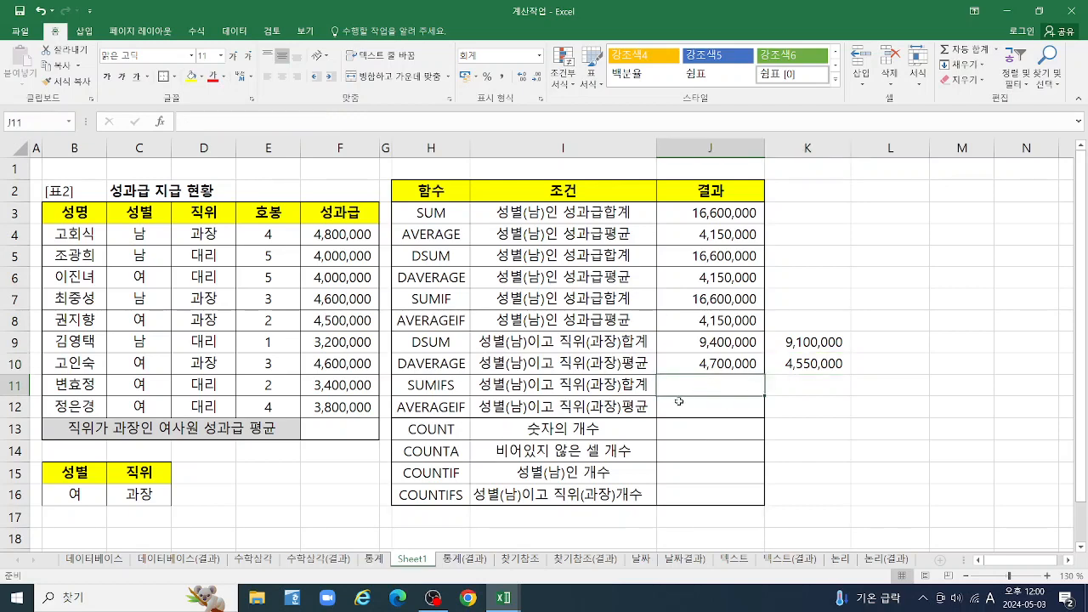
type("=")
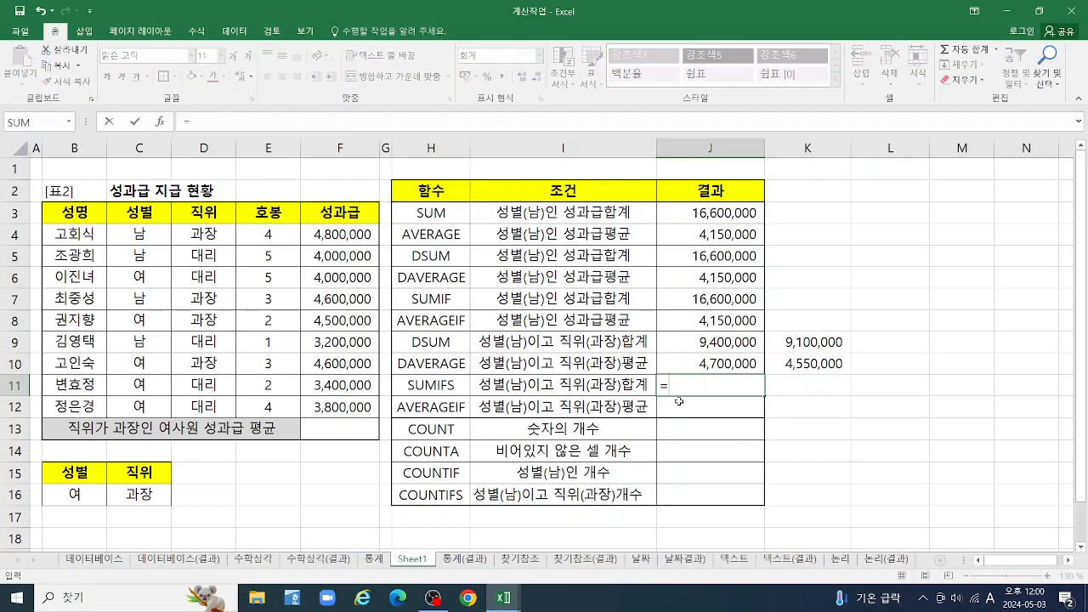
type("SUM")
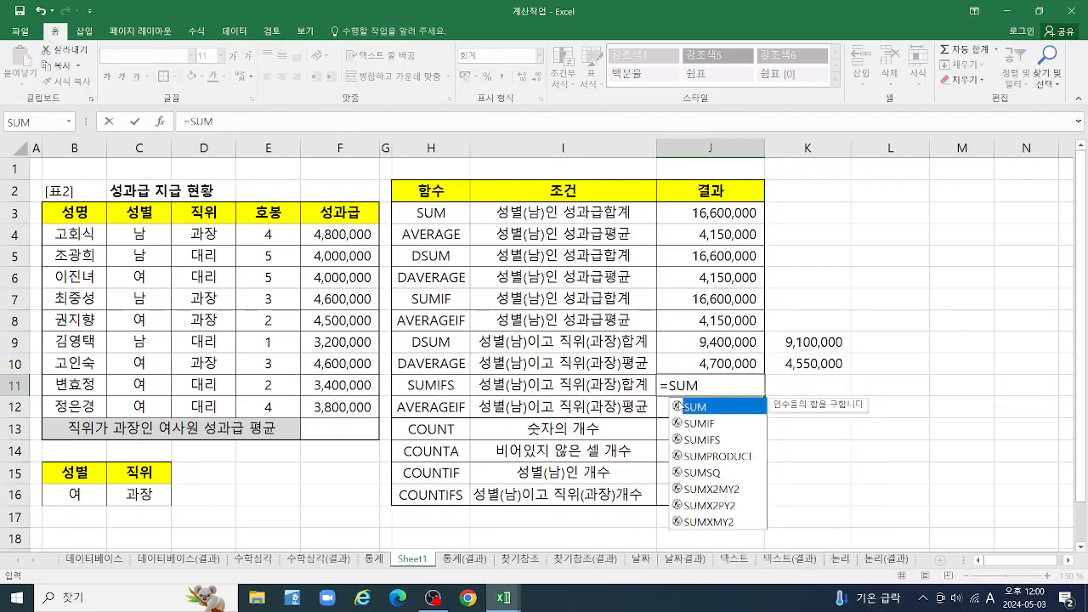
left_click(718, 445)
double_click(709, 441)
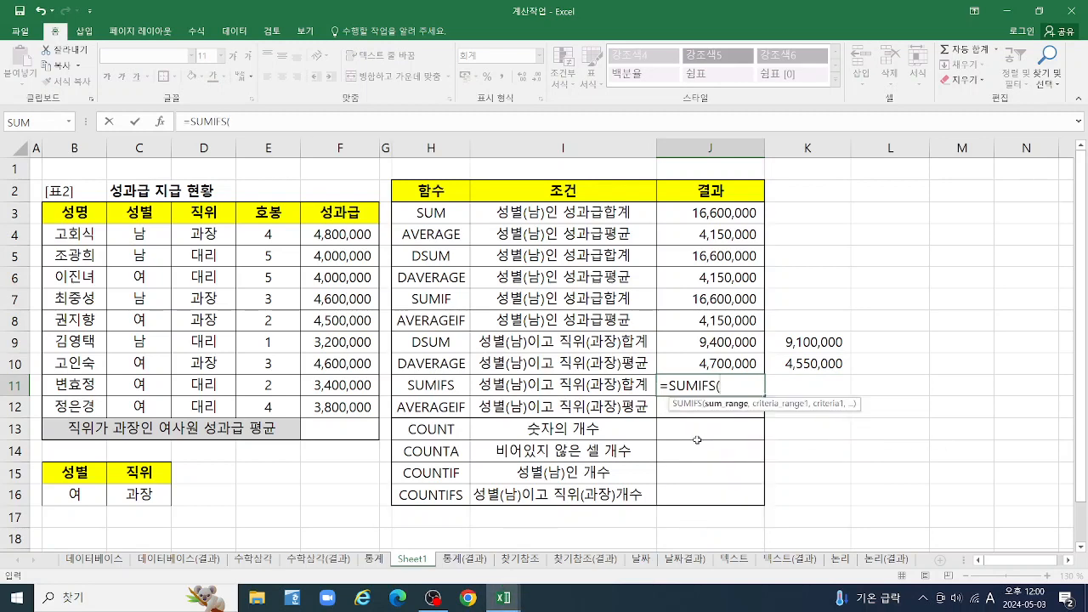
left_click(158, 122)
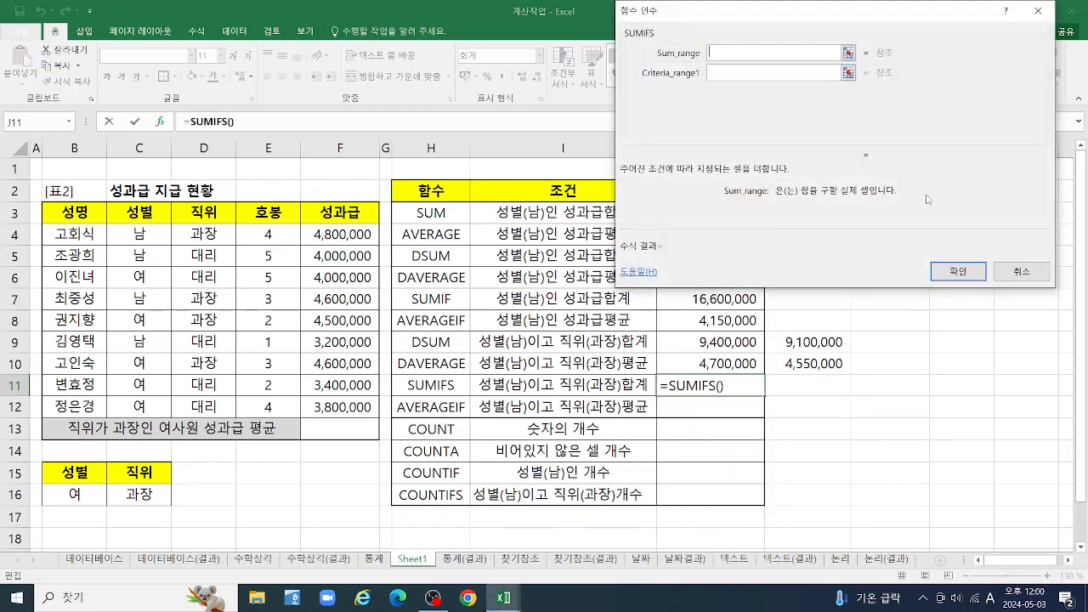
left_click(1023, 274)
Review the function arguments of the SUMIF formula in J7 without changing them
left_click(709, 299)
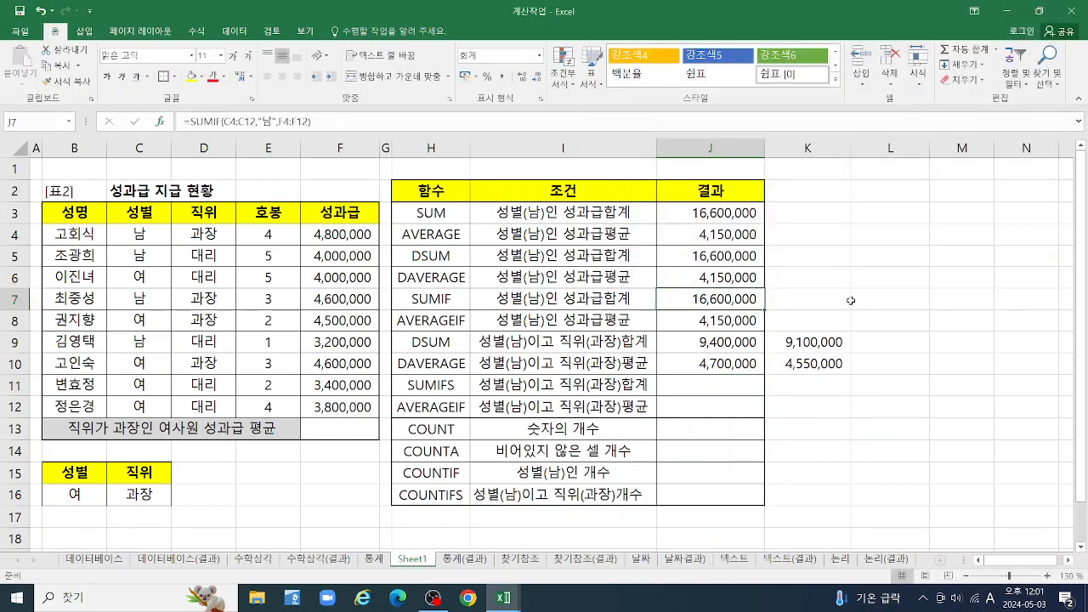
left_click(160, 122)
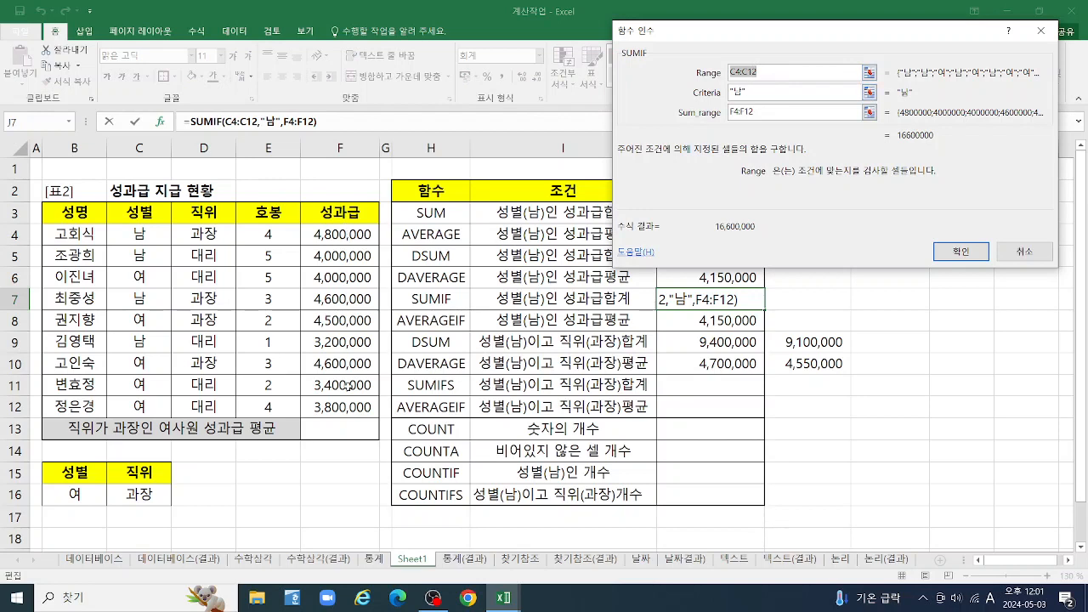
left_click(1033, 253)
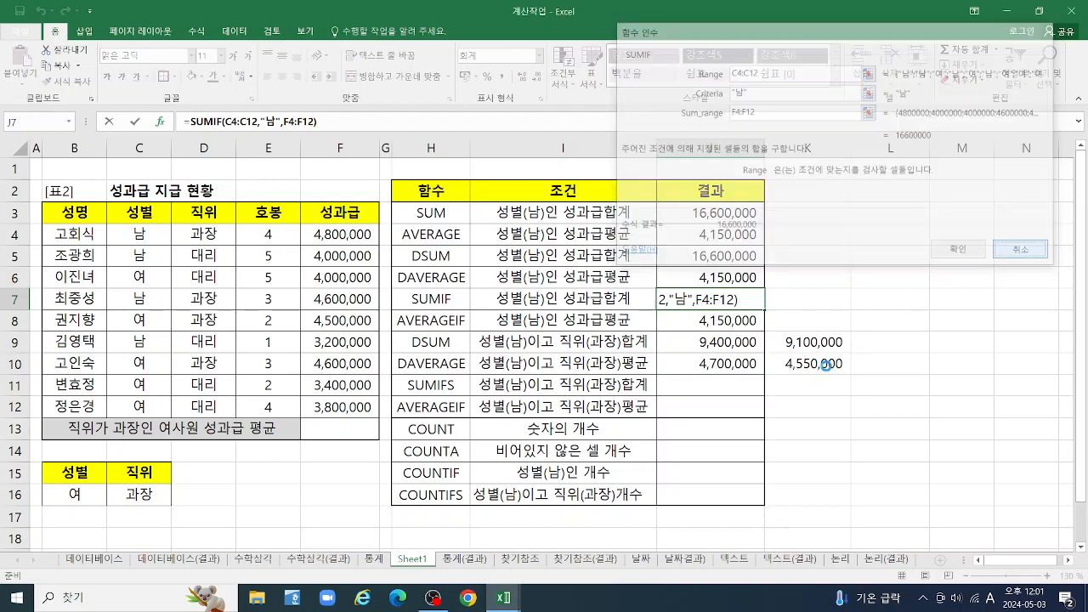
Start a SUMIFS function in J11 with sum range F4:F12 and first criteria range C4:C12 in its function arguments
left_click(729, 384)
type("=")
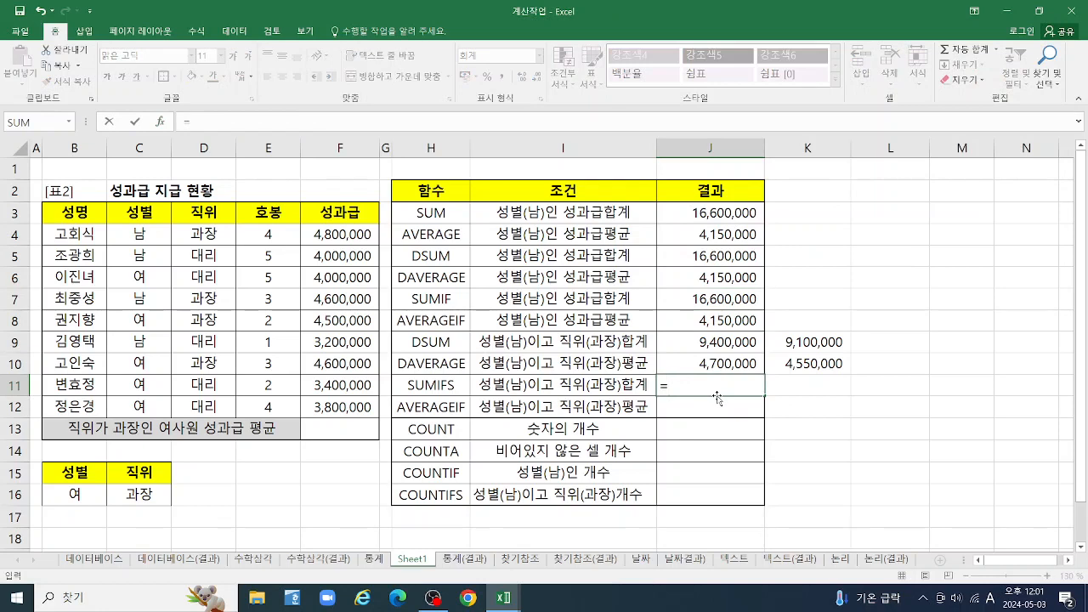
type("SUM")
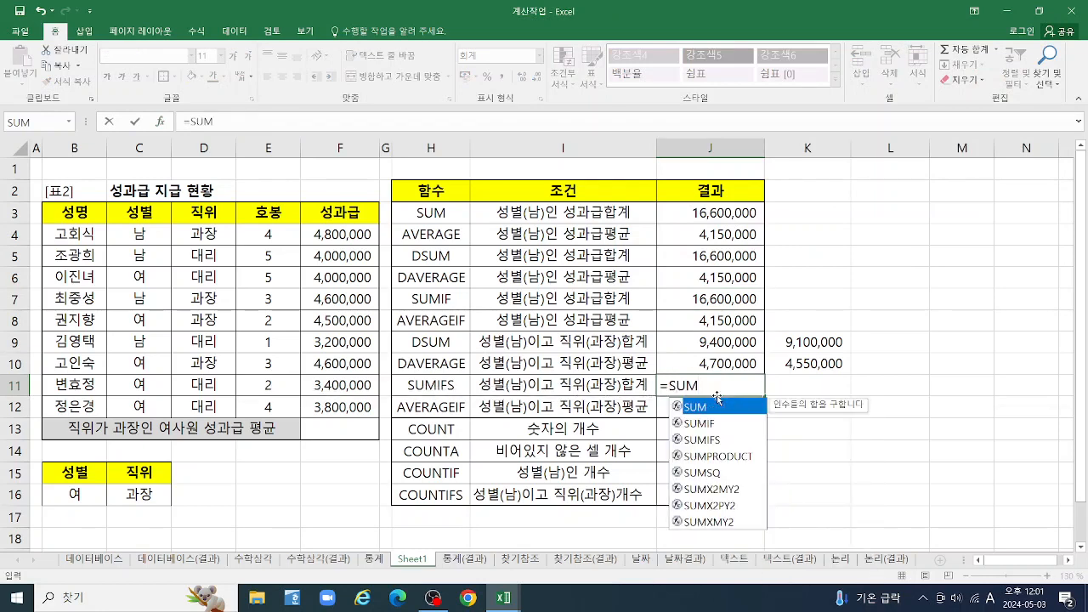
double_click(716, 441)
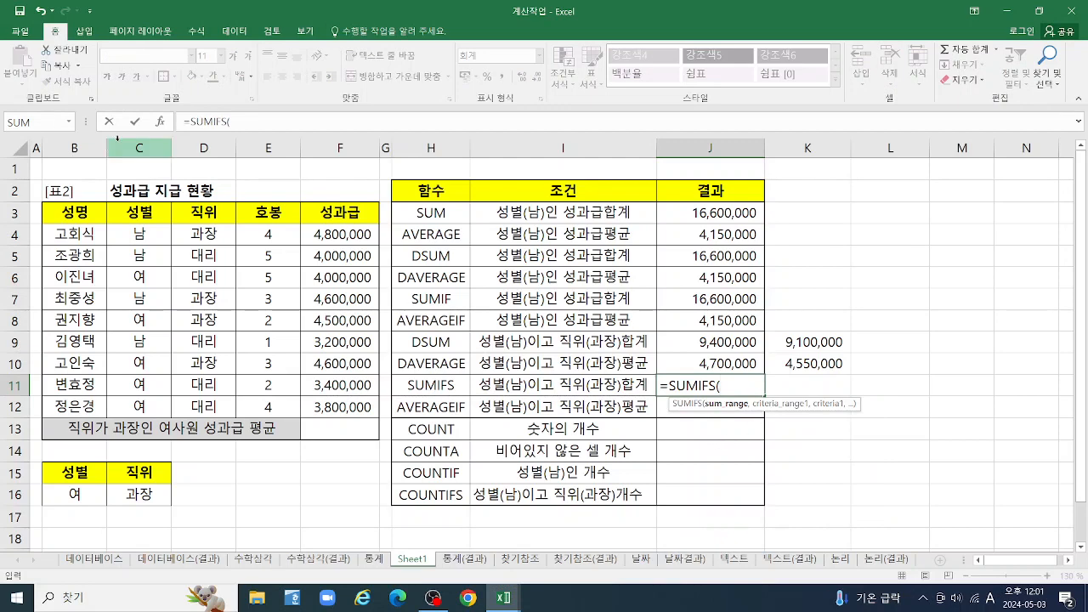
left_click(160, 122)
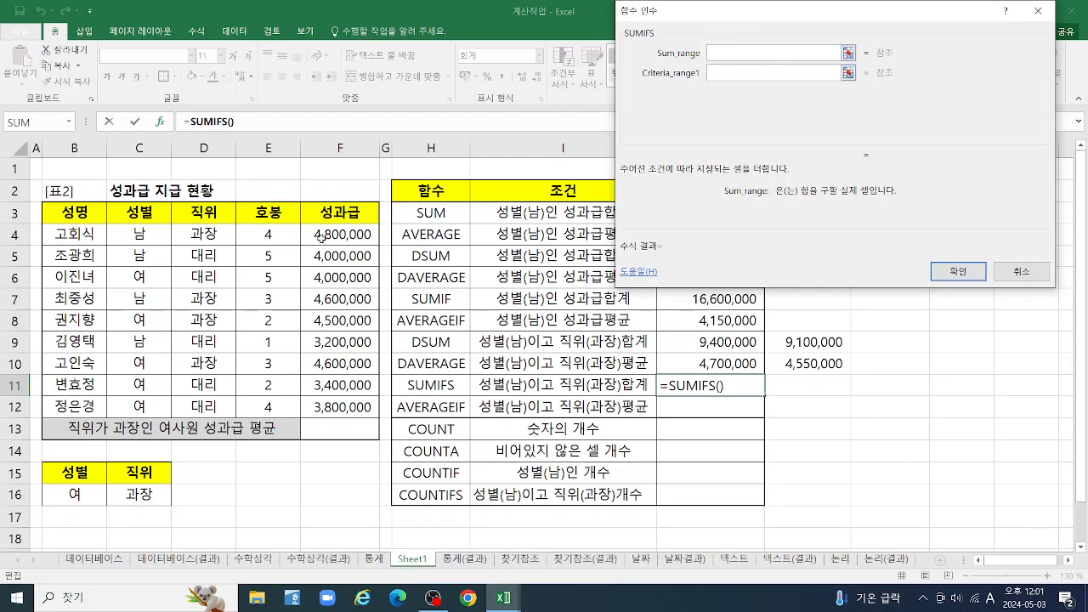
left_click_drag(328, 237, 345, 408)
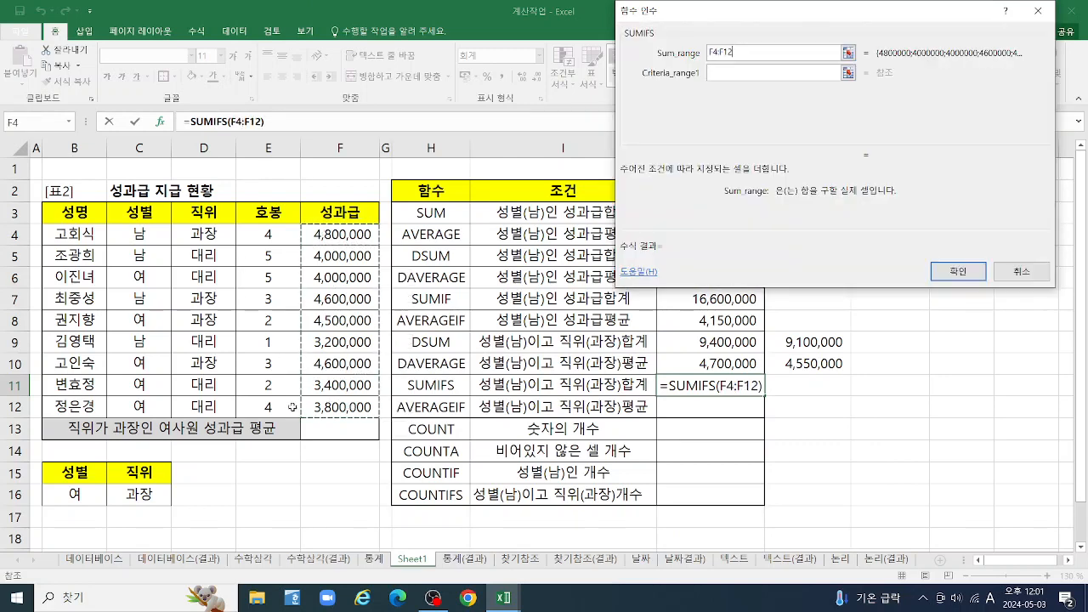
key("Tab")
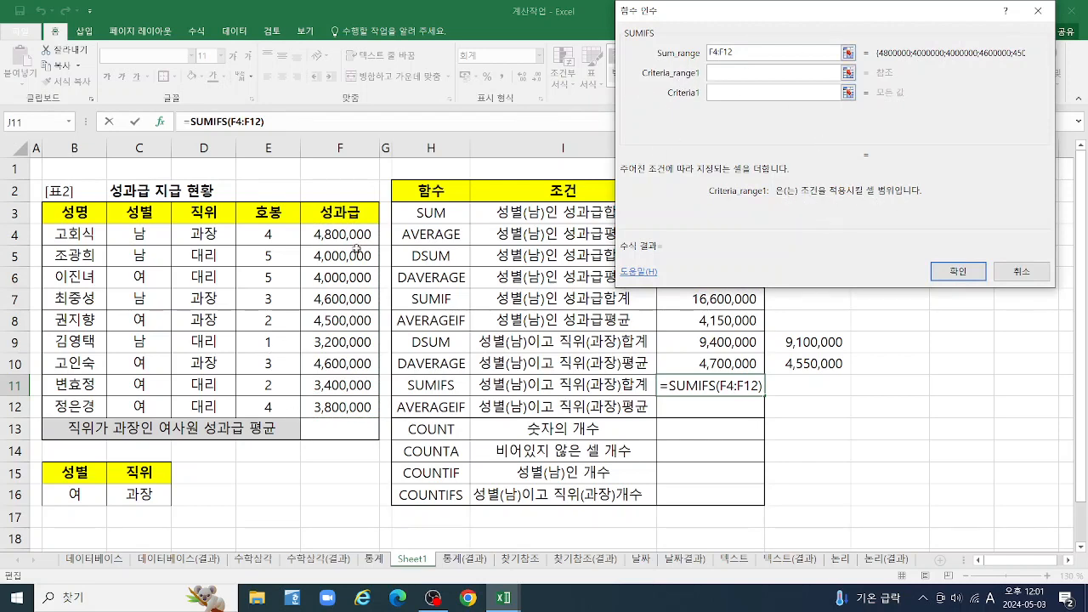
left_click_drag(143, 234, 141, 406)
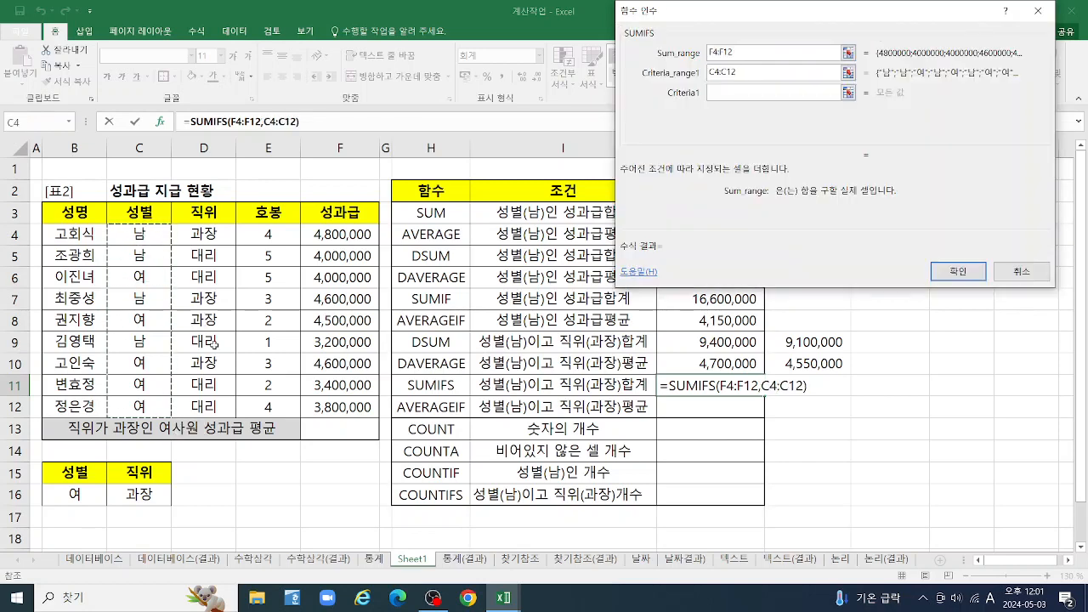
key("Tab")
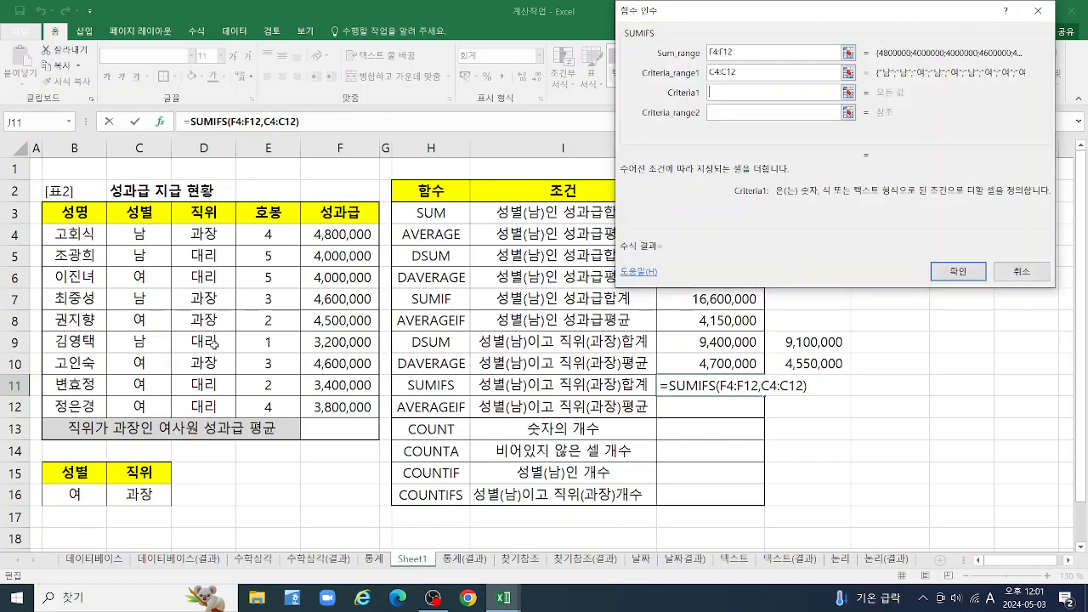
Try cell C4 and the typed text 남 as the first criterion of the SUMIFS function
left_click(129, 240)
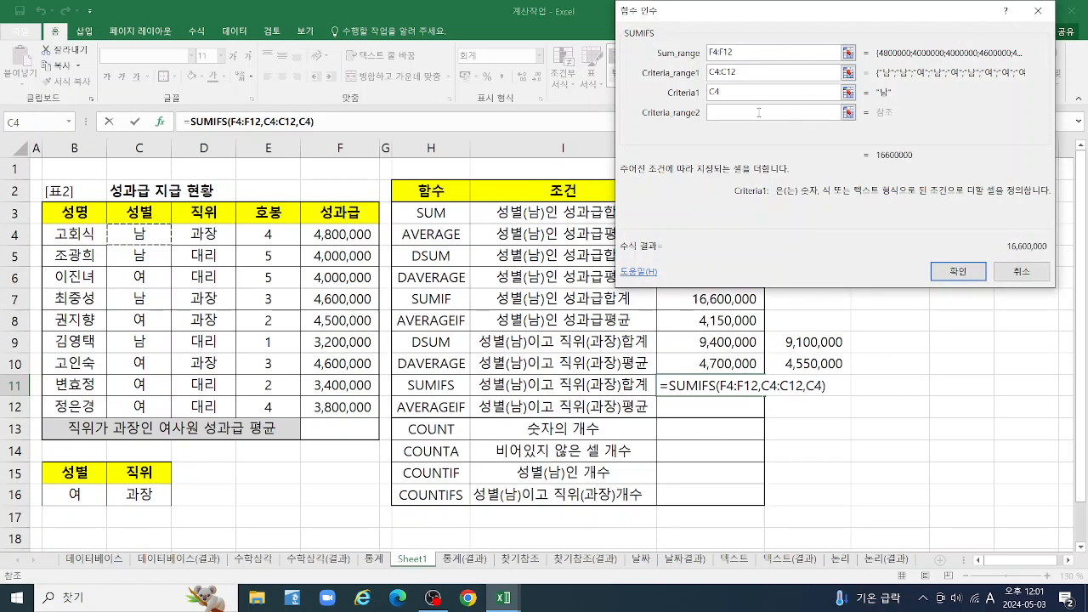
key("BackSpace")
key("BackSpace")
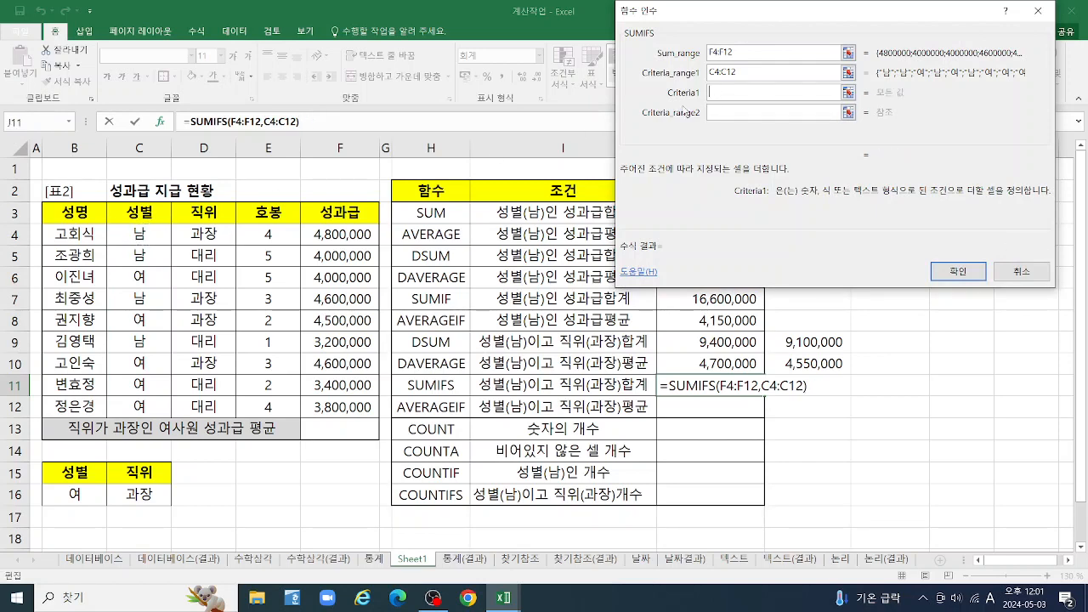
key("Hangul")
type("남")
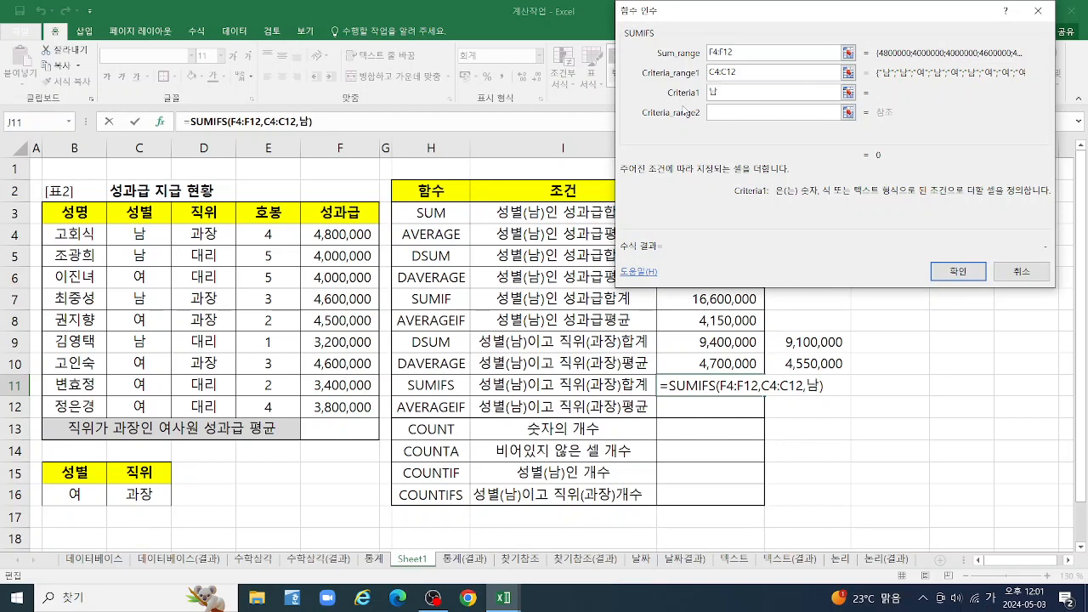
key("Tab")
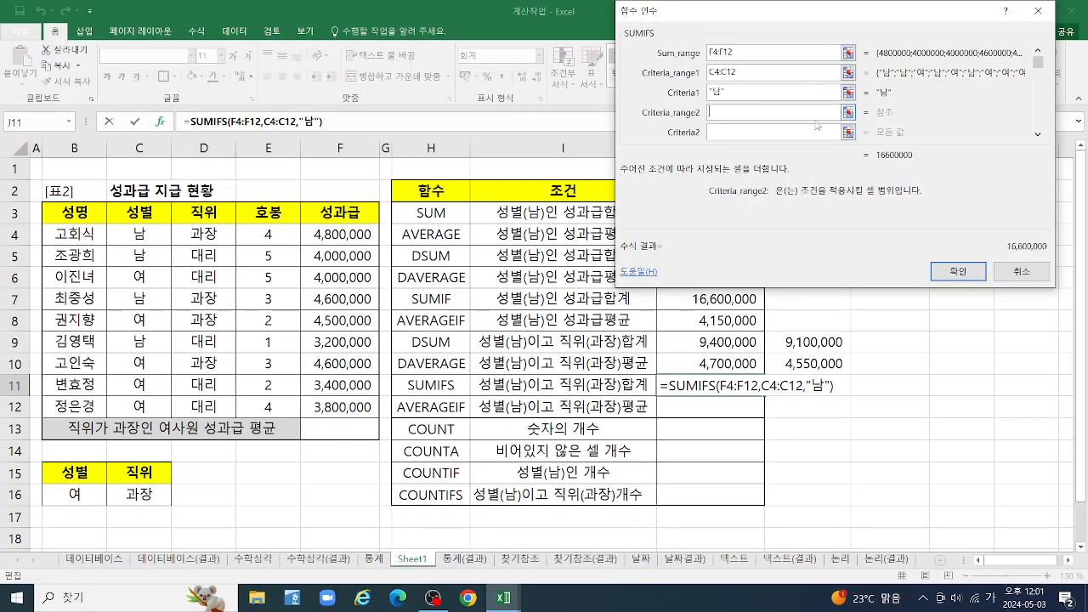
key("shift+Tab")
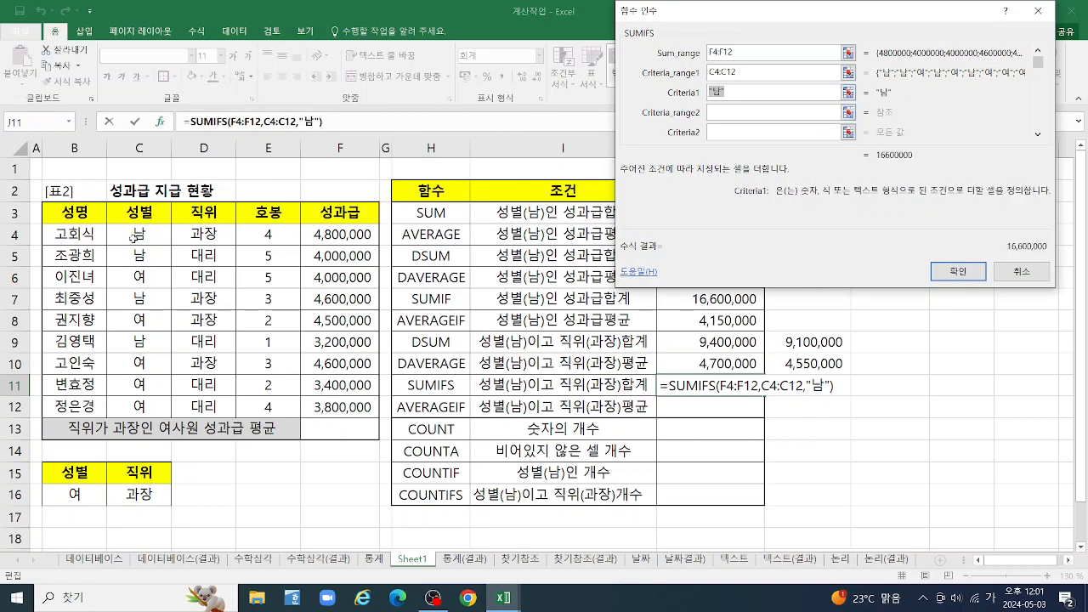
Complete the SUMIFS in J11 with first criterion C4, second criteria range D4:D12 and second criterion D4
left_click(136, 235)
left_click(728, 112)
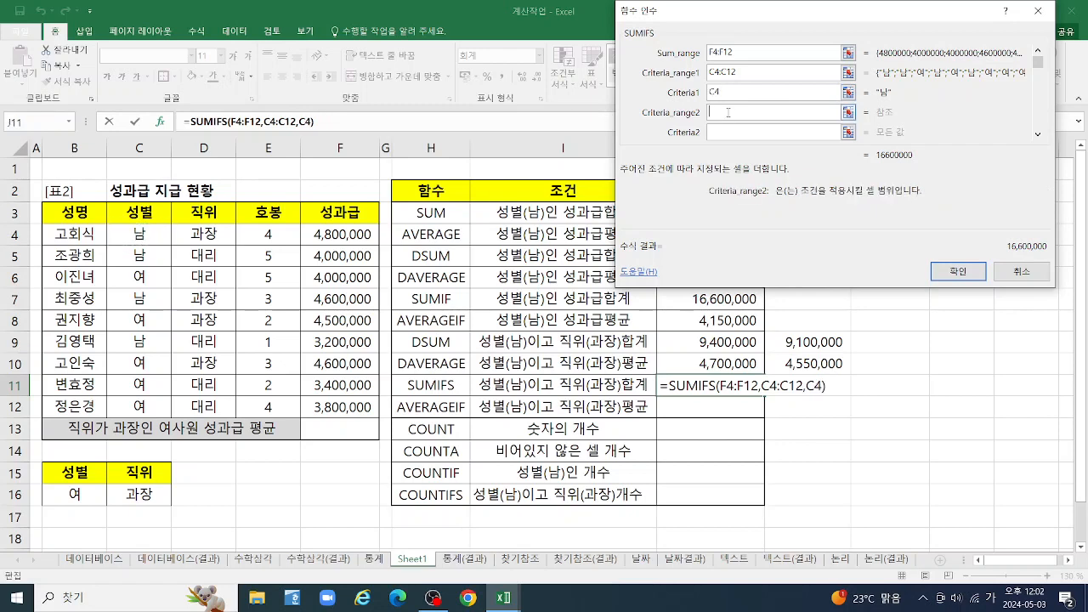
left_click_drag(201, 234, 204, 407)
key("Tab")
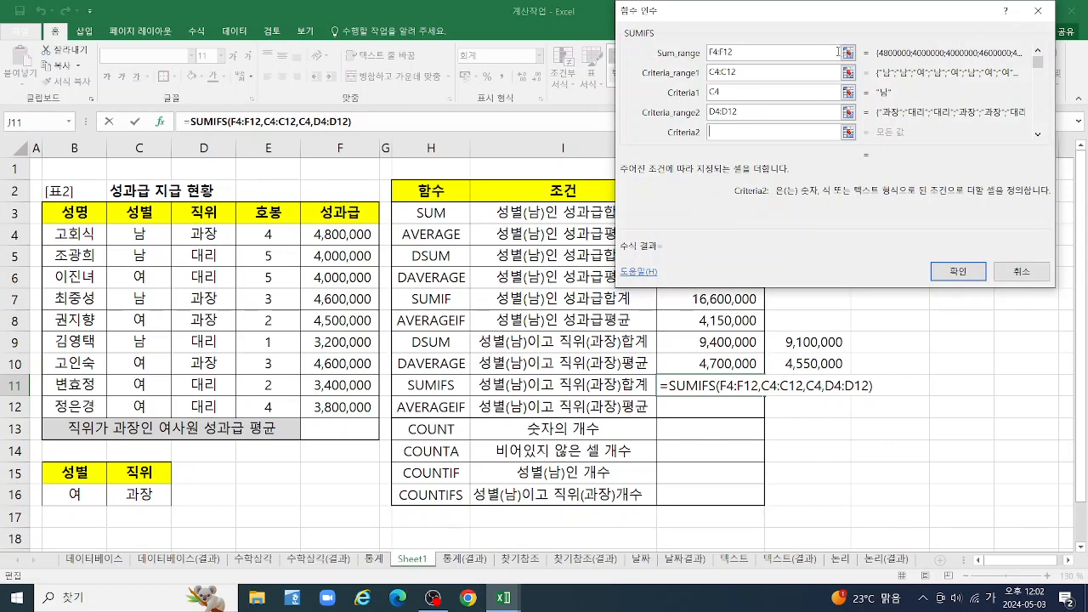
left_click(195, 235)
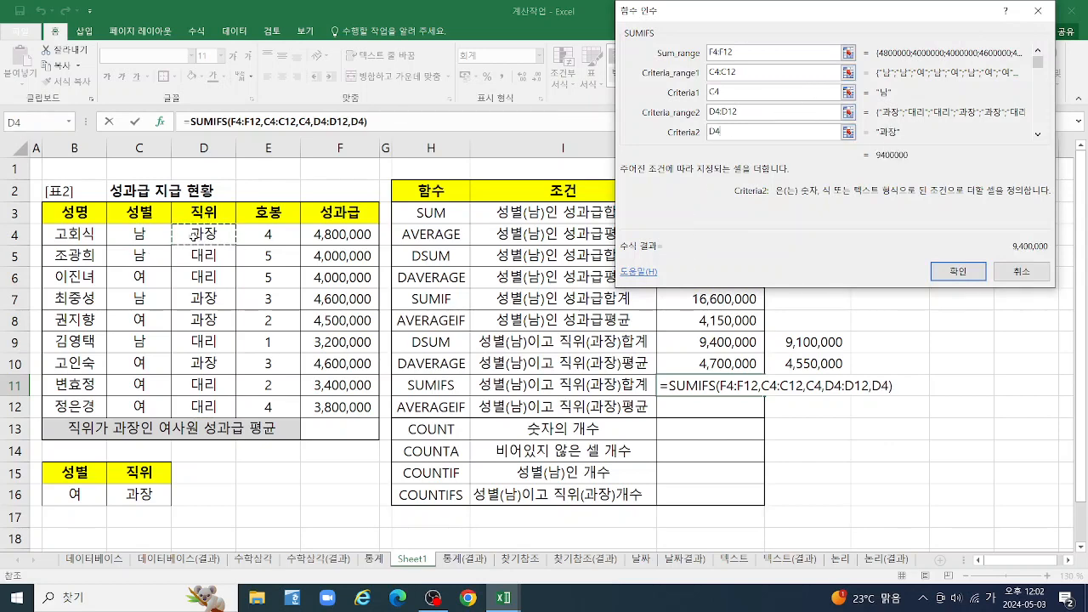
left_click(950, 272)
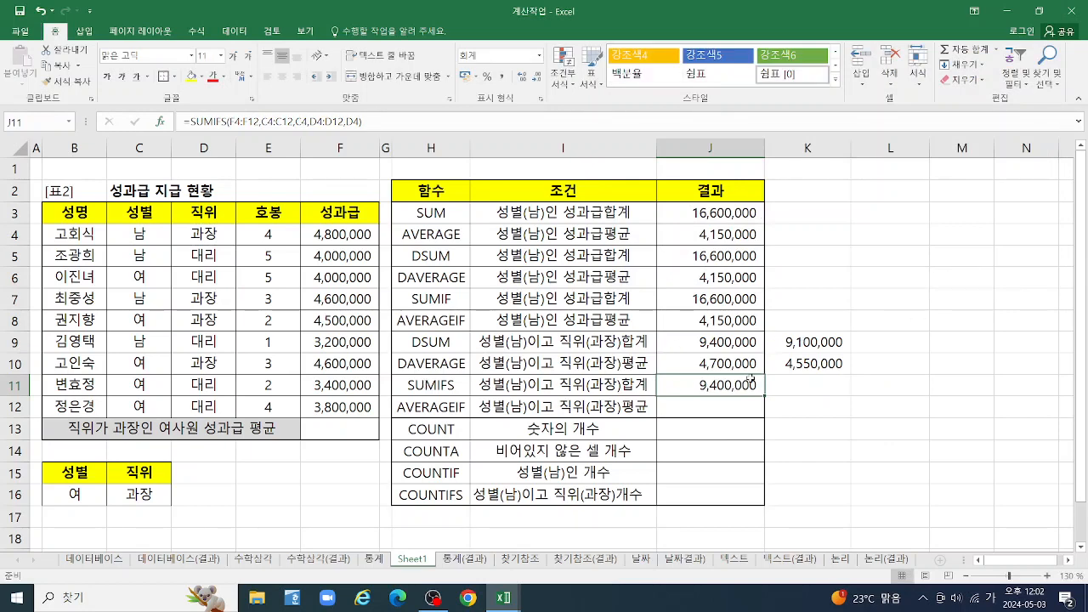
Correct the function label in H12 to AVERAGEIFS and fit column H's width to its contents
left_click(719, 409)
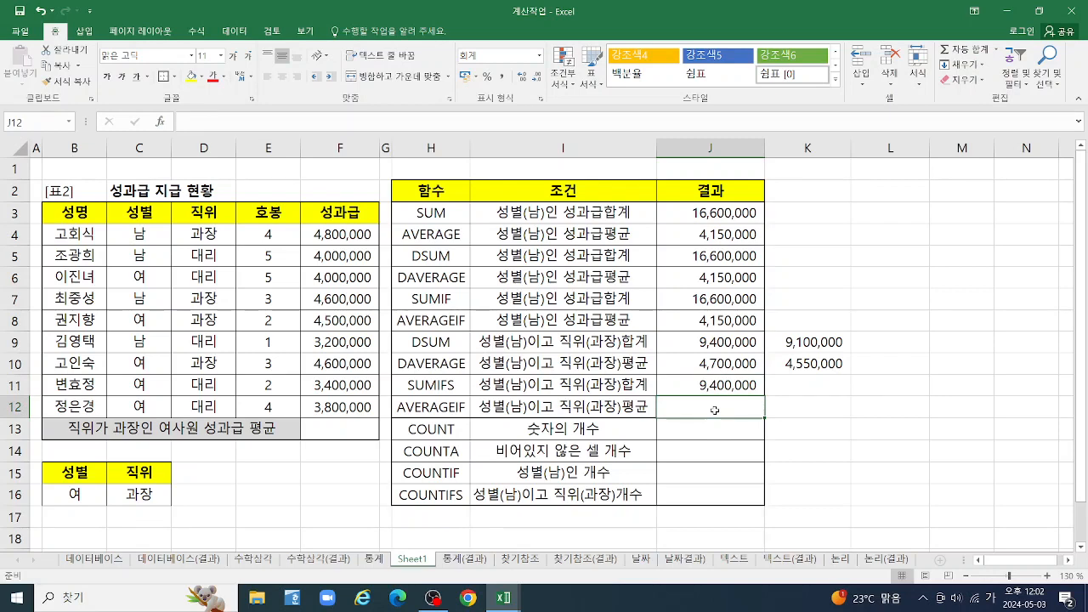
double_click(463, 409)
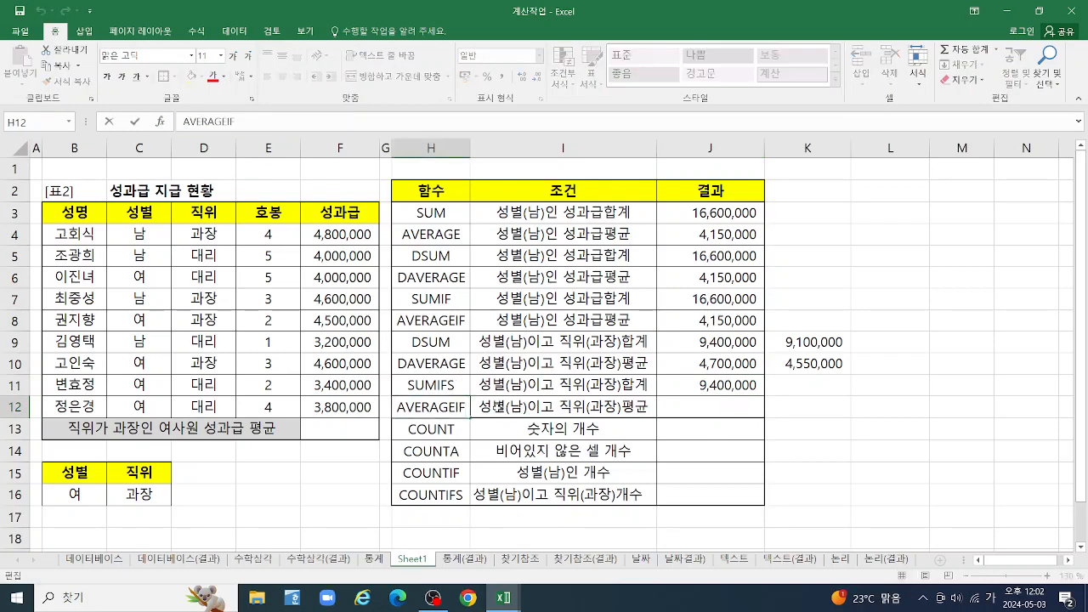
type("ㄴ")
key("Return")
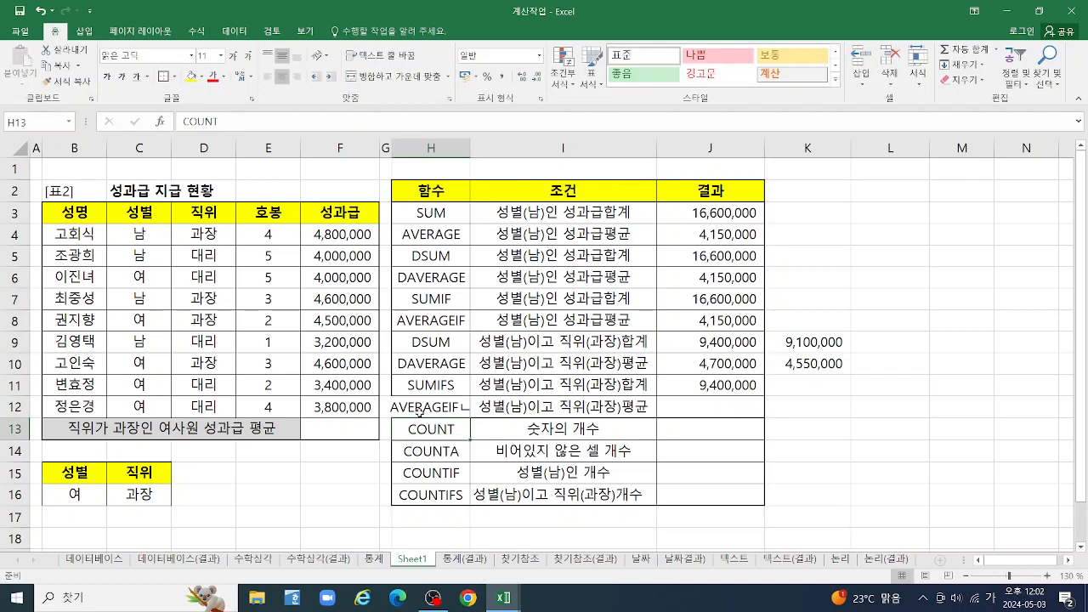
double_click(459, 406)
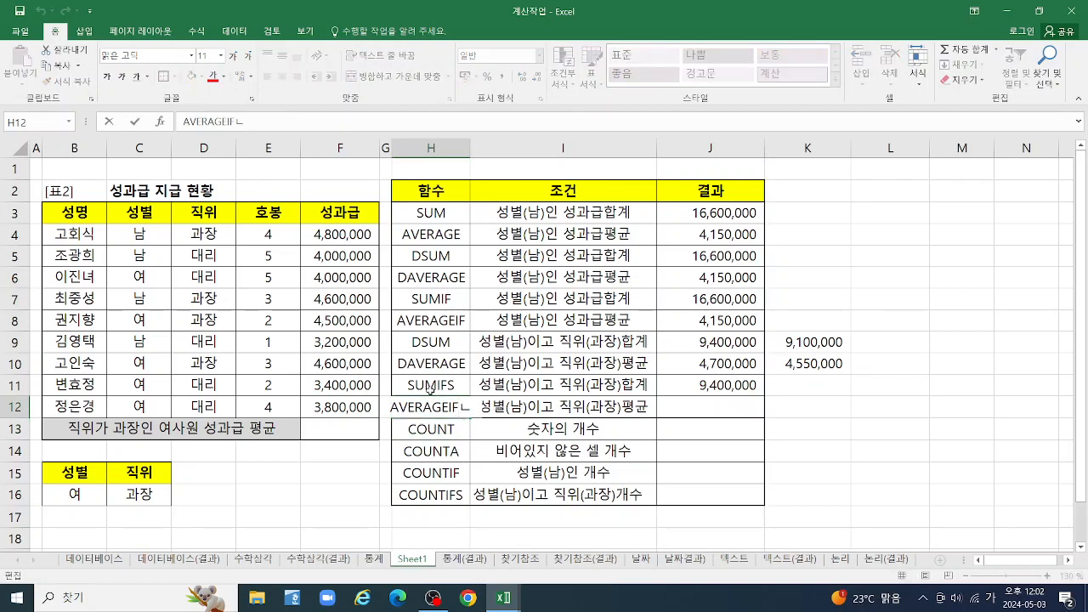
key("Hangul")
key("BackSpace")
type("S")
key("Return")
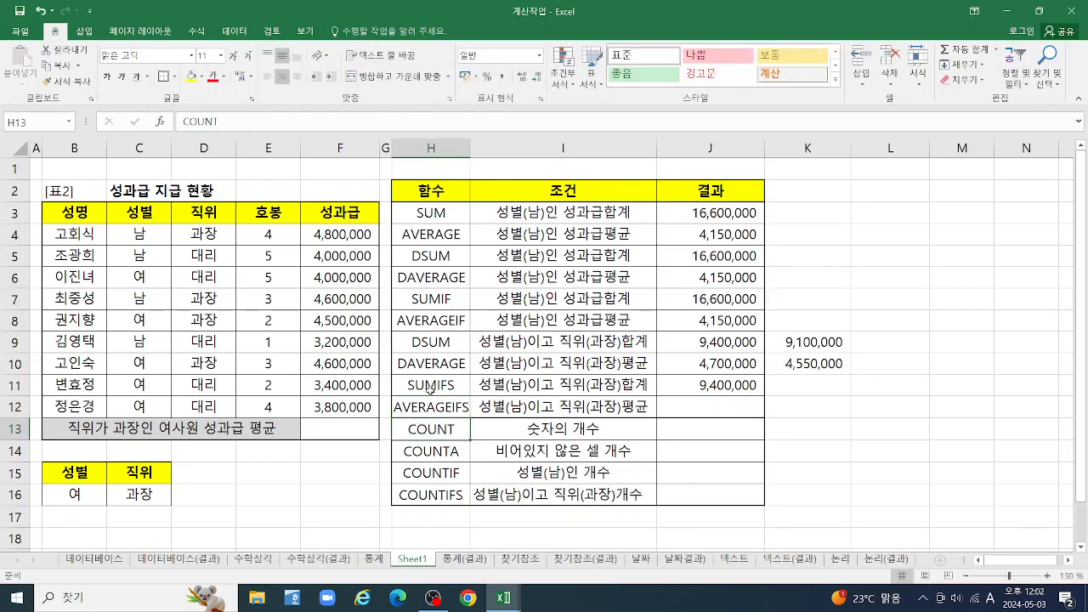
double_click(469, 149)
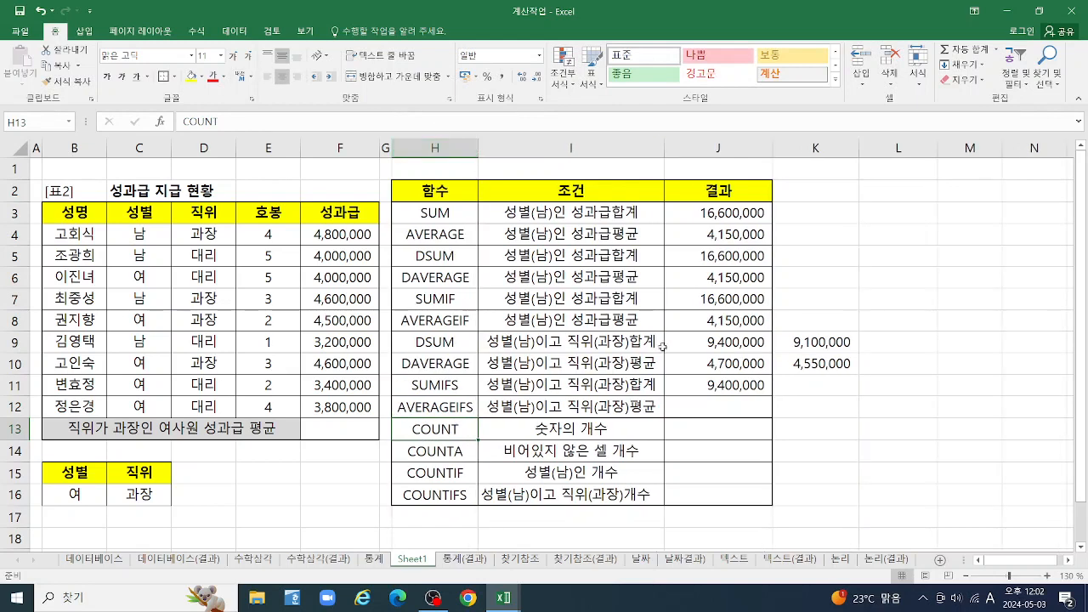
Start an AVERAGEIFS function in J12 with average range F4:F12 and first criteria range C4:C12 in its function arguments
left_click(714, 410)
type("=")
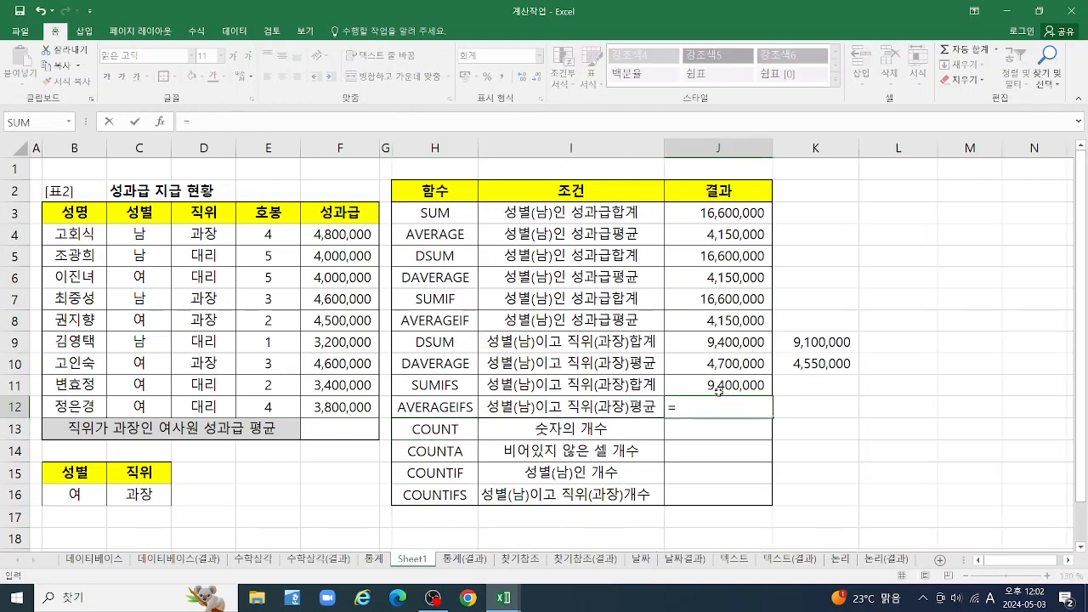
type("AV")
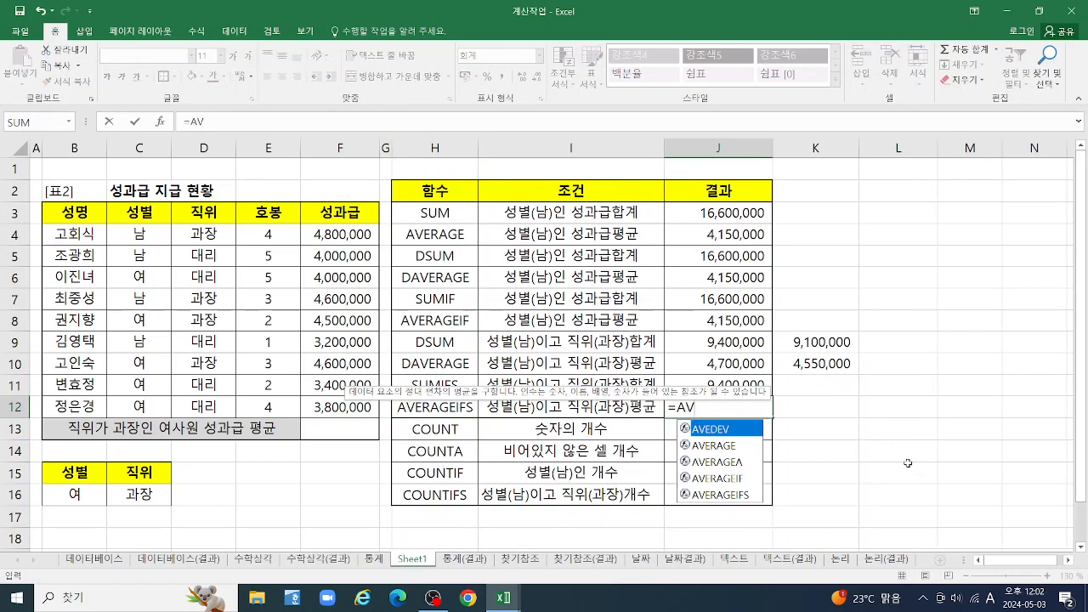
double_click(718, 494)
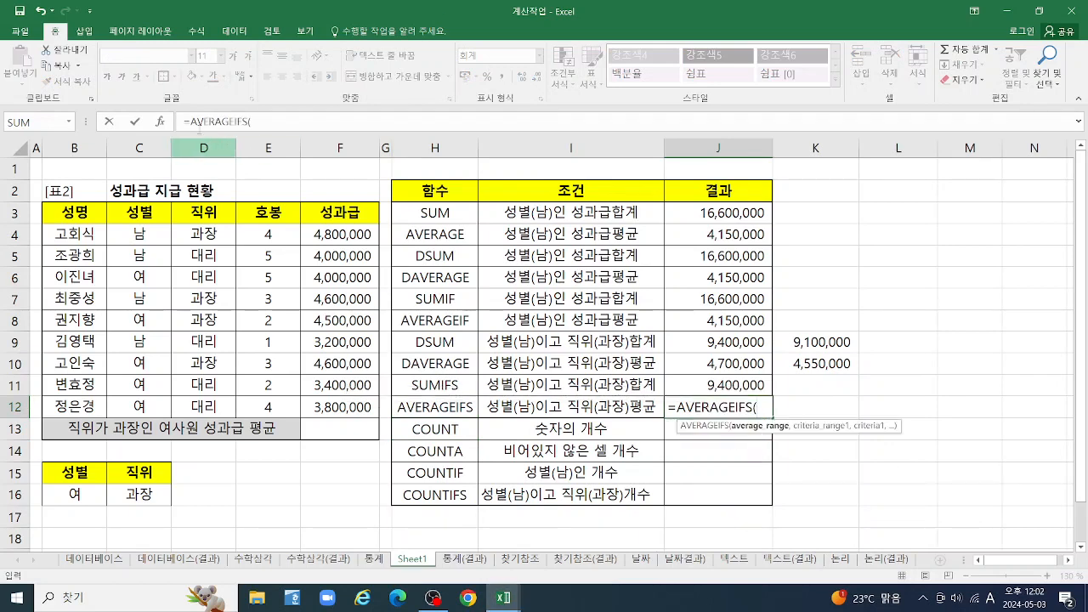
left_click(160, 122)
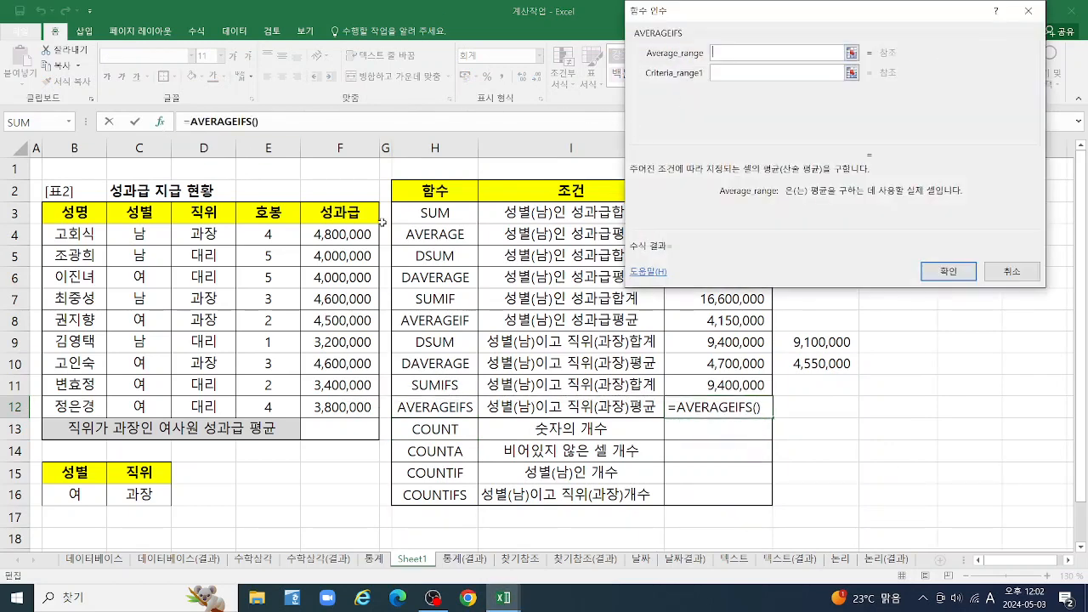
left_click_drag(332, 234, 338, 406)
key("Tab")
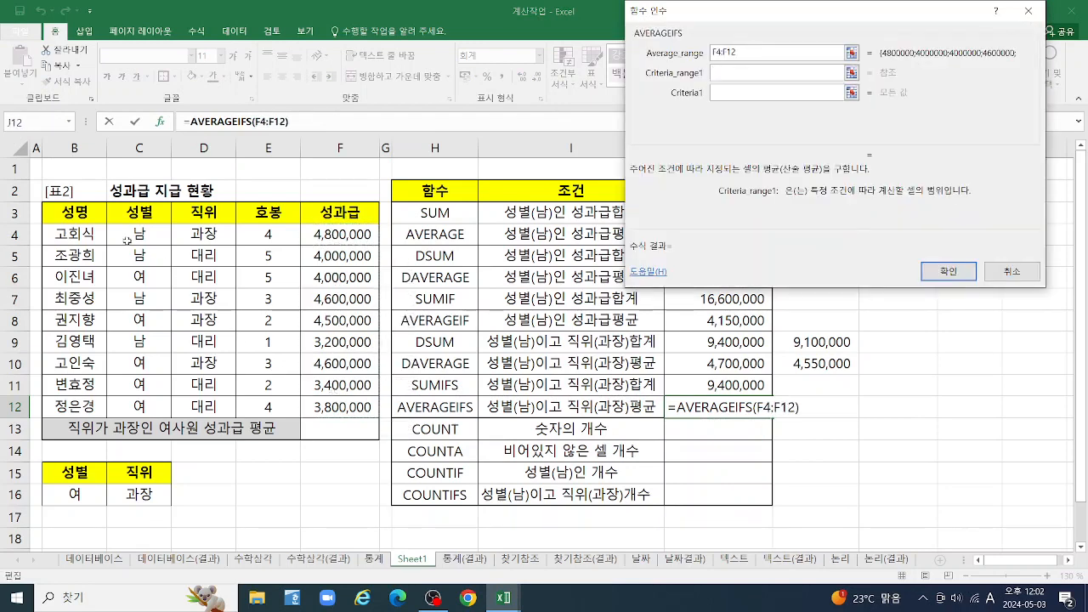
left_click_drag(127, 235, 129, 406)
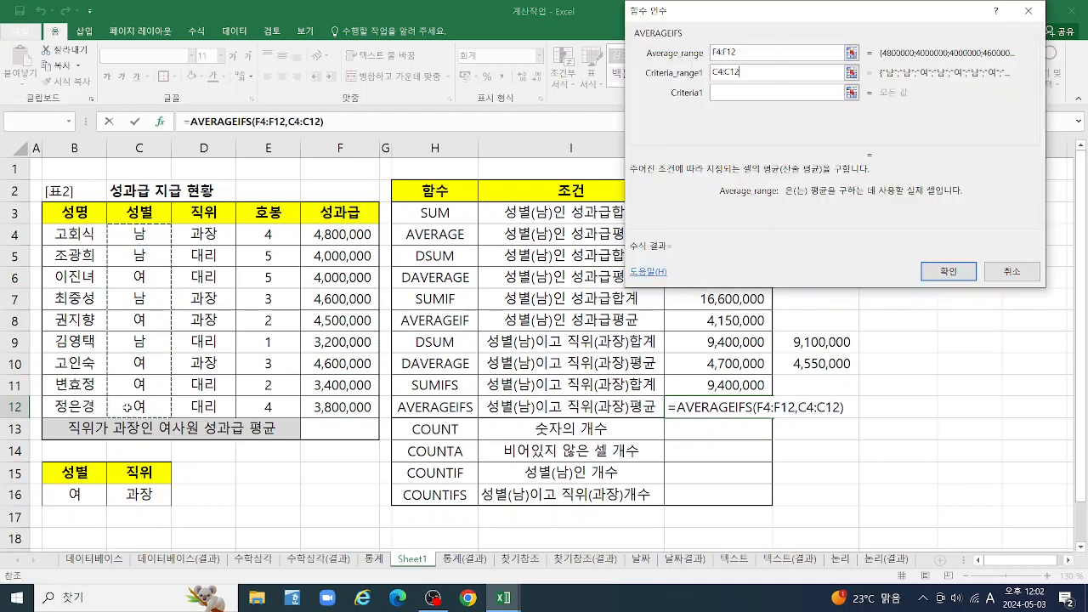
key("Tab")
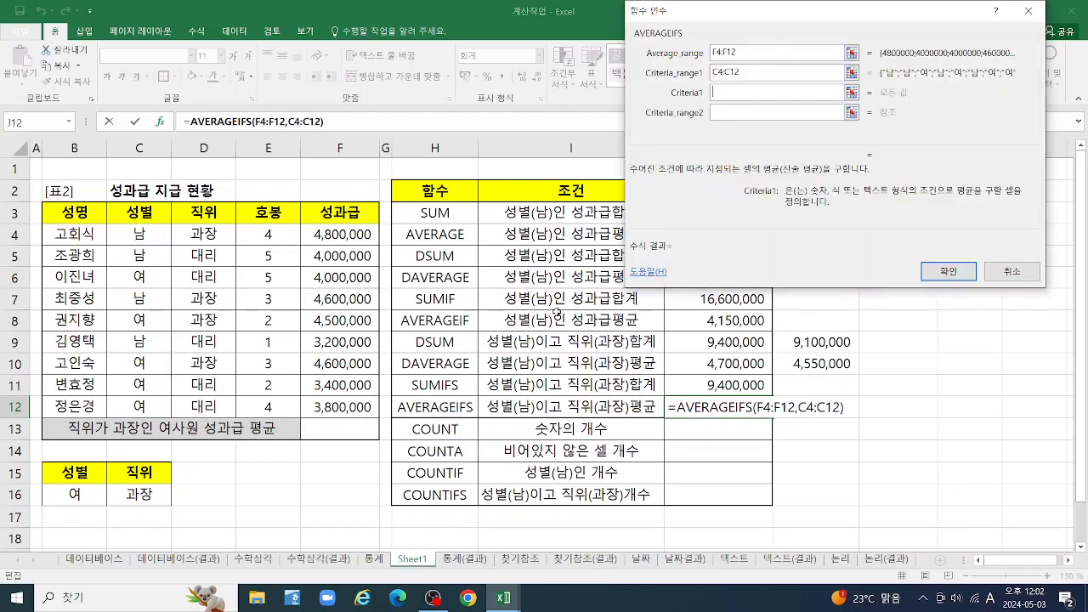
Complete the AVERAGEIFS in J12 with first criterion C4, second criteria range D4:D12 and second criterion D4
left_click(130, 239)
key("Tab")
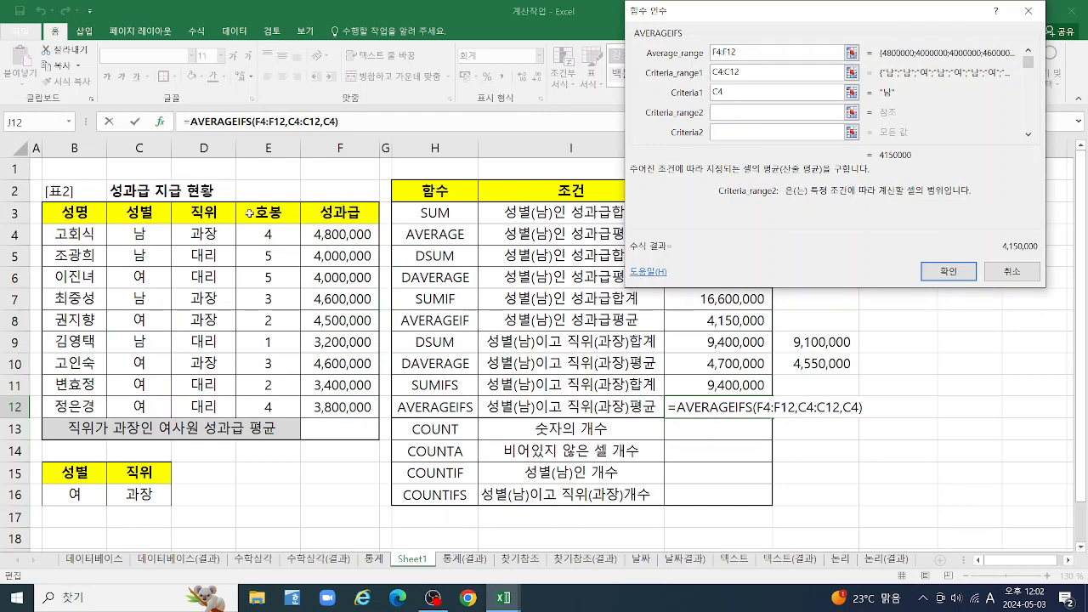
left_click_drag(201, 229, 204, 406)
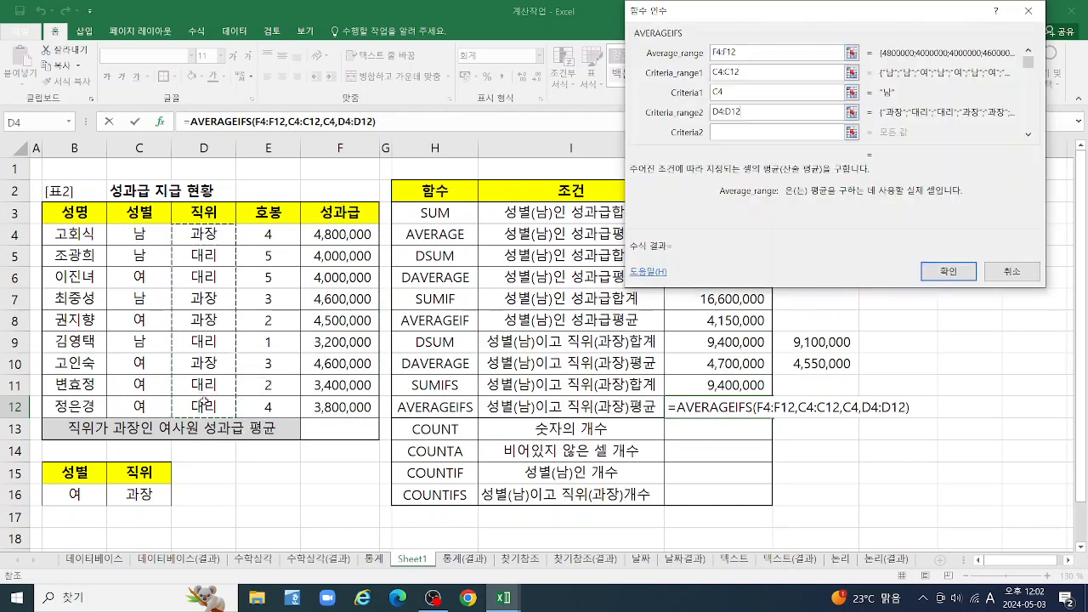
key("Tab")
left_click(194, 234)
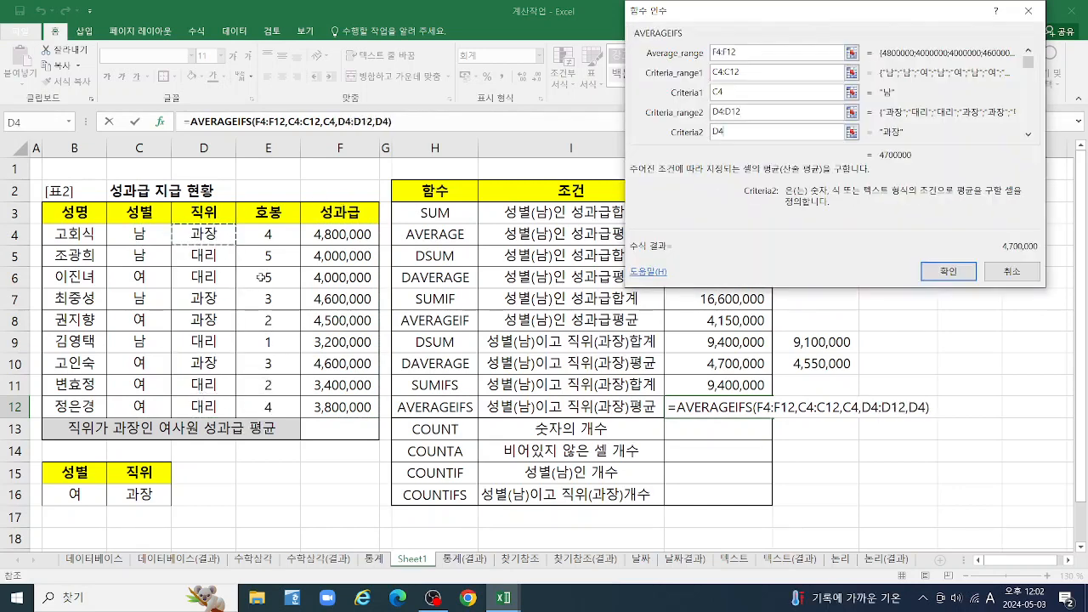
left_click(939, 273)
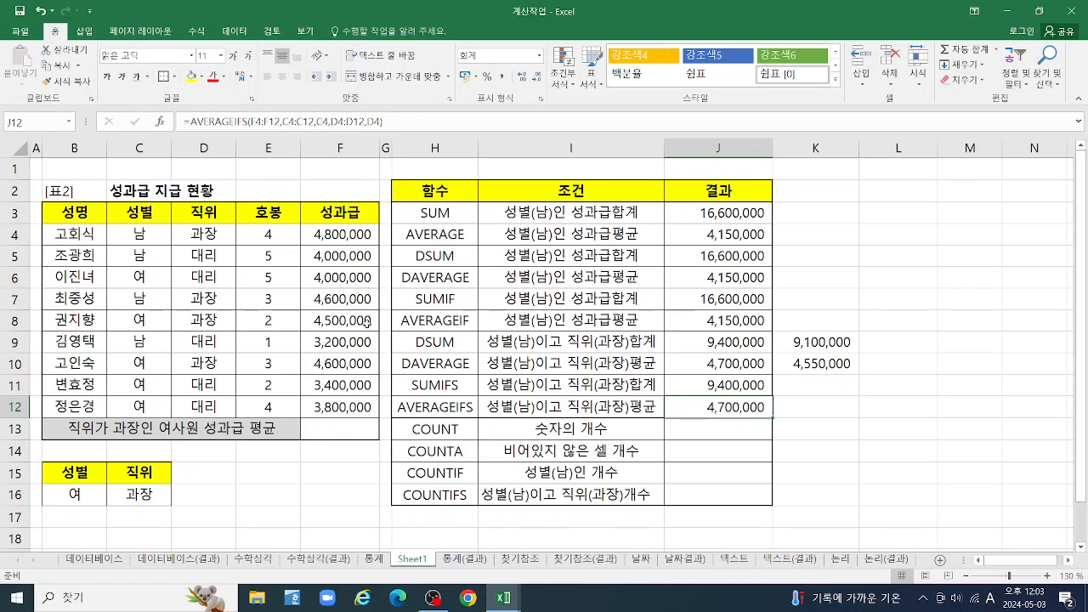
Delete column K from the sheet and select cell K8
left_click(806, 144)
right_click(806, 145)
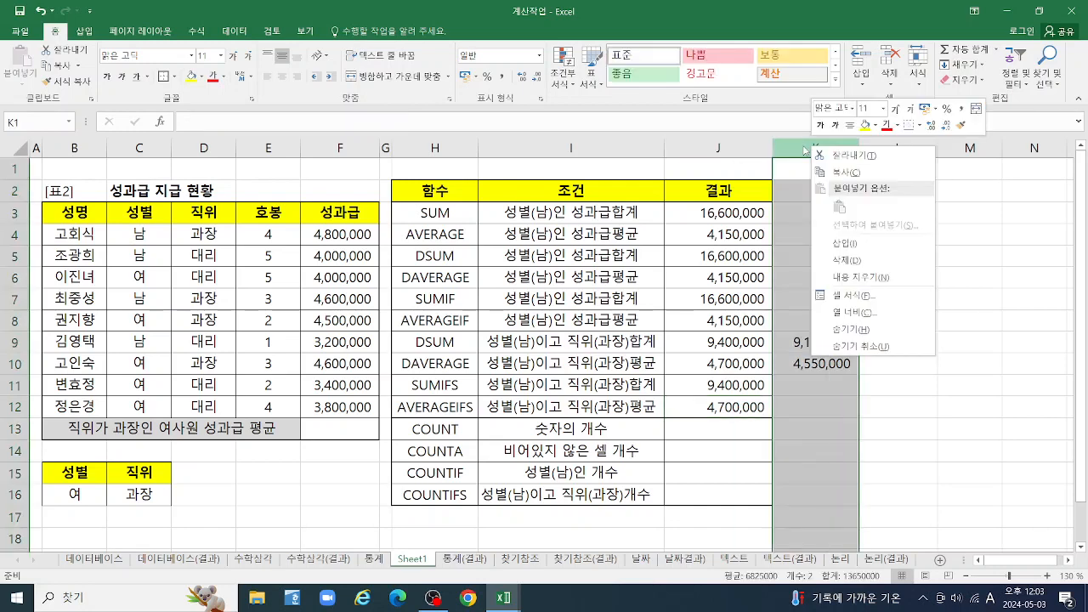
left_click(866, 262)
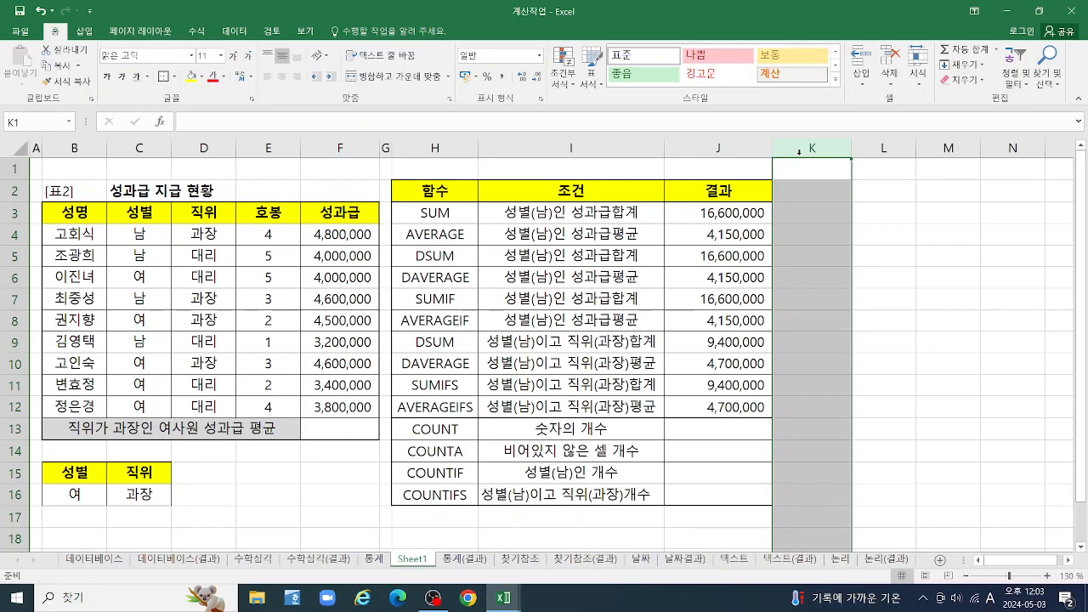
left_click(824, 321)
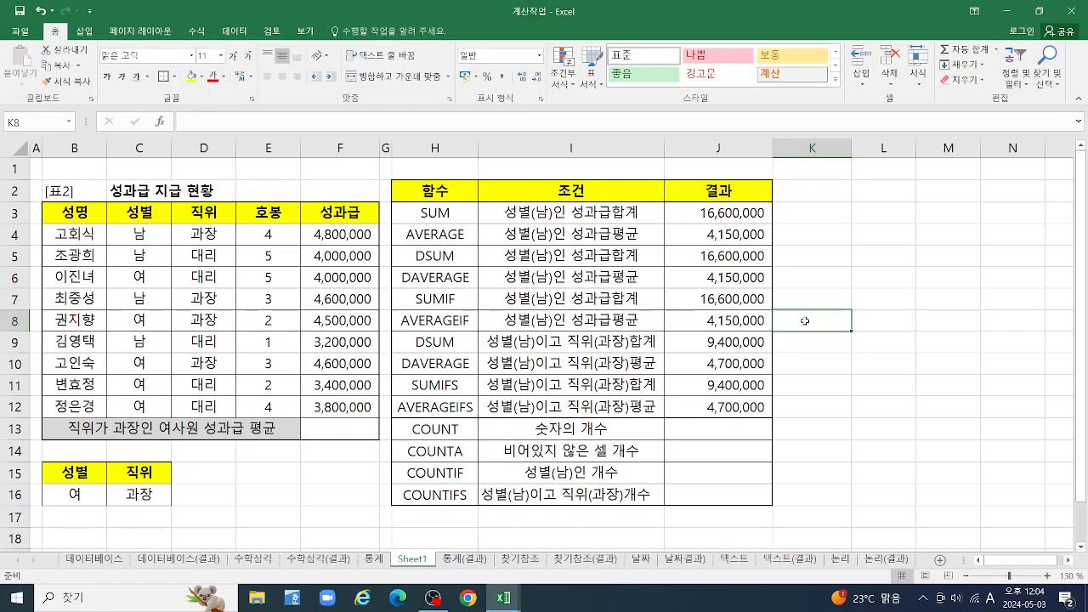
type("=")
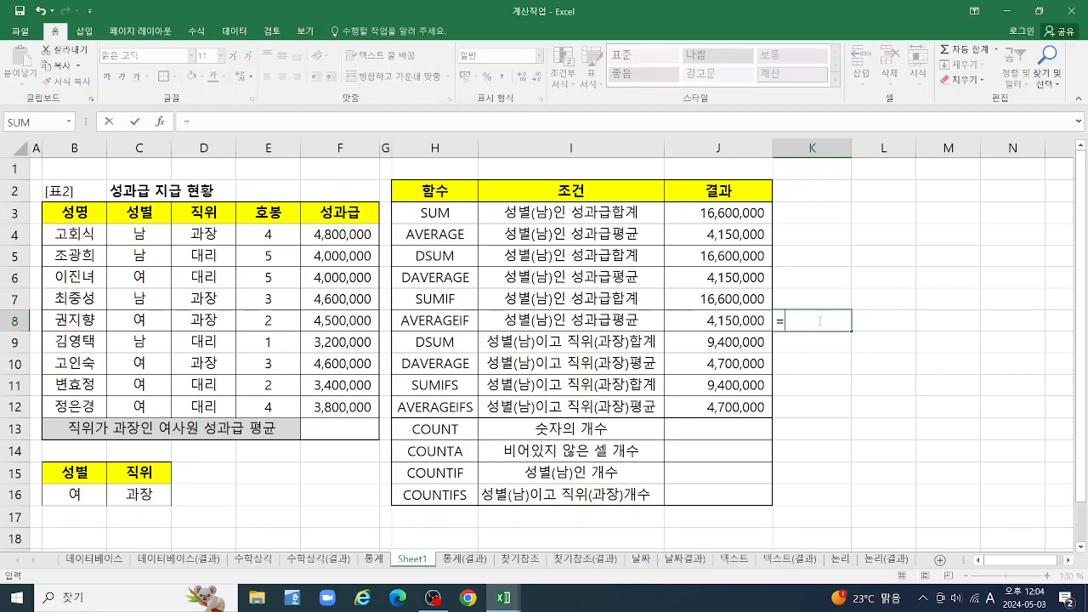
type("RO")
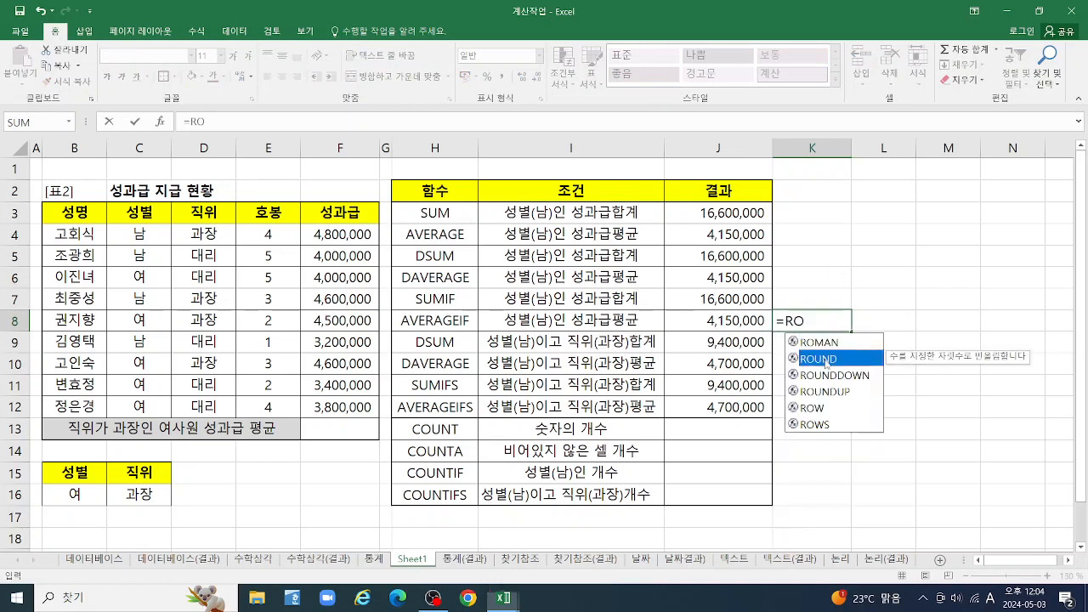
double_click(822, 361)
type("AV")
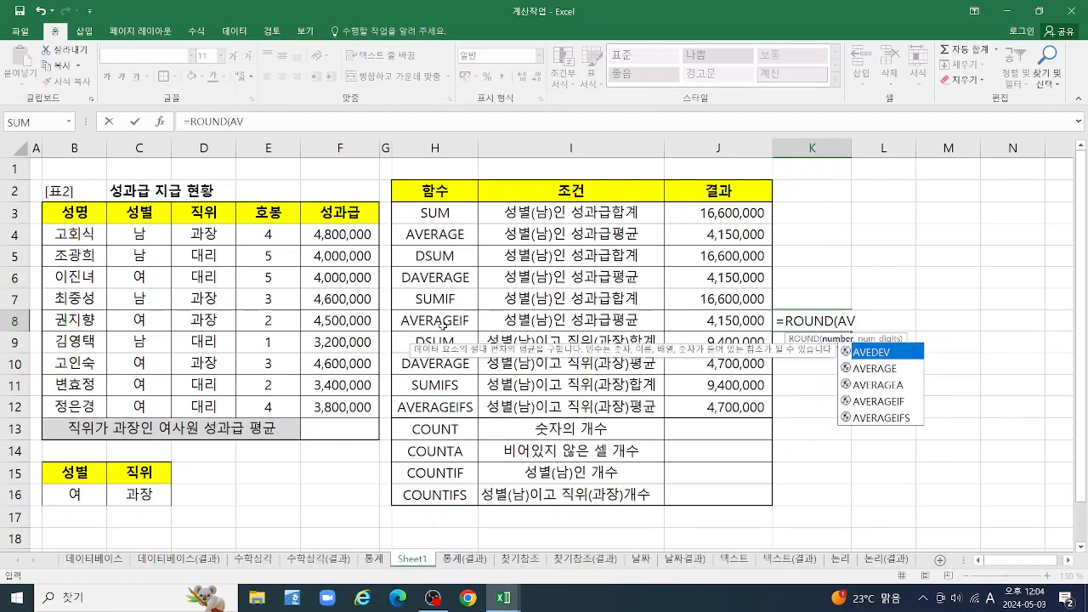
double_click(882, 402)
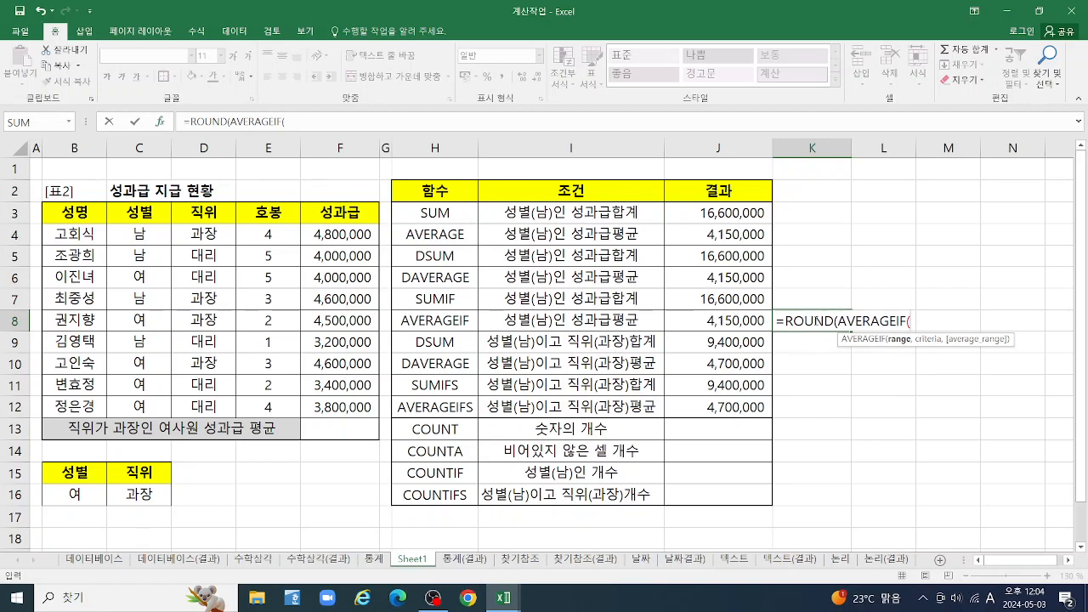
key("Escape")
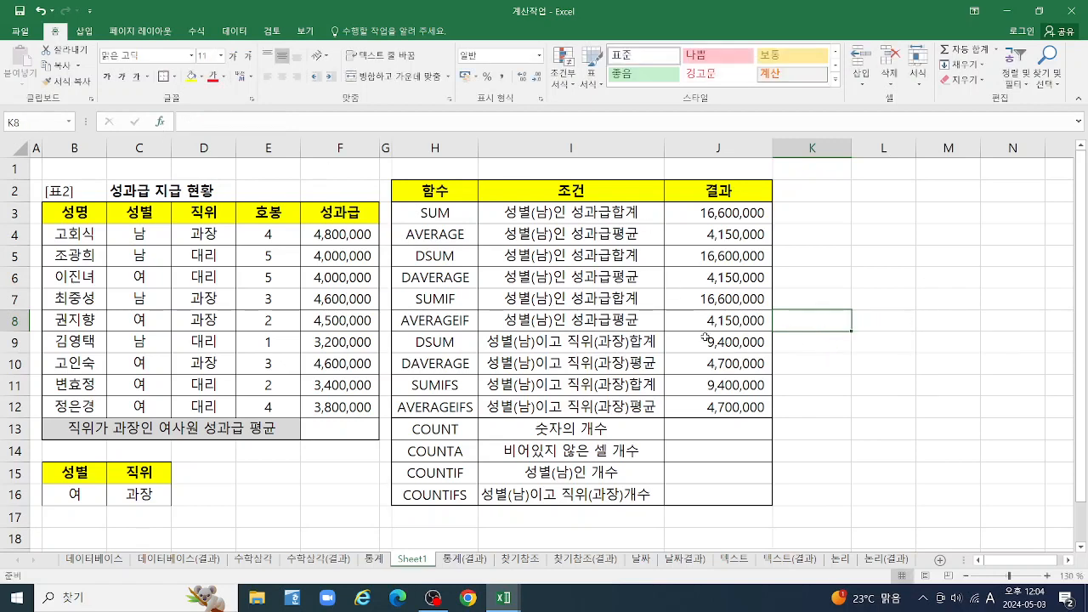
Nest AVERAGEIF inside a ROUND formula in K8, with range C4:C12, criterion C4 and average range F4:F12
type("=RO")
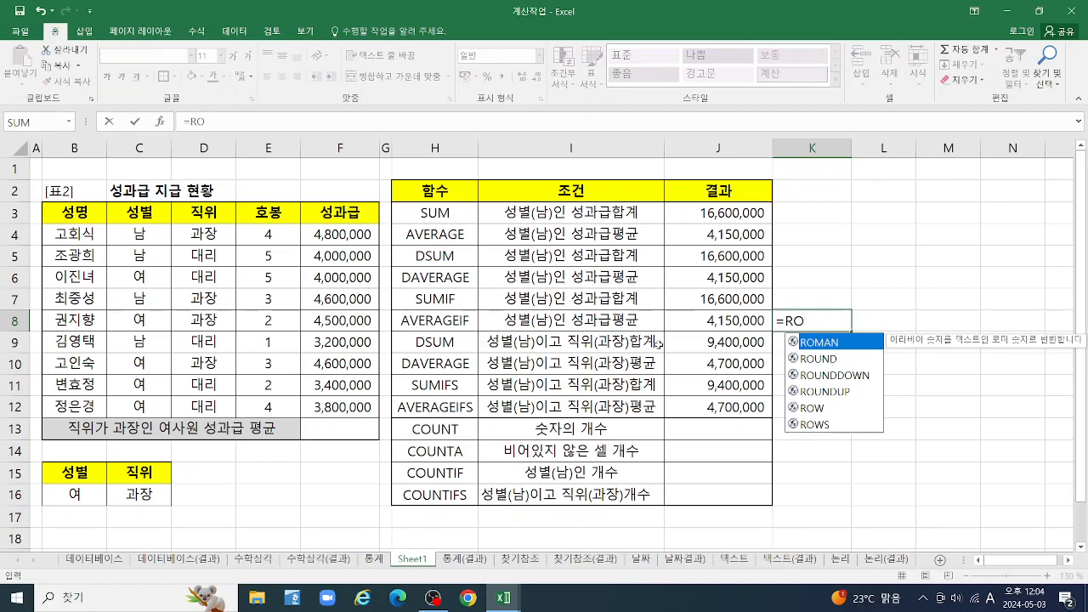
left_click(828, 365)
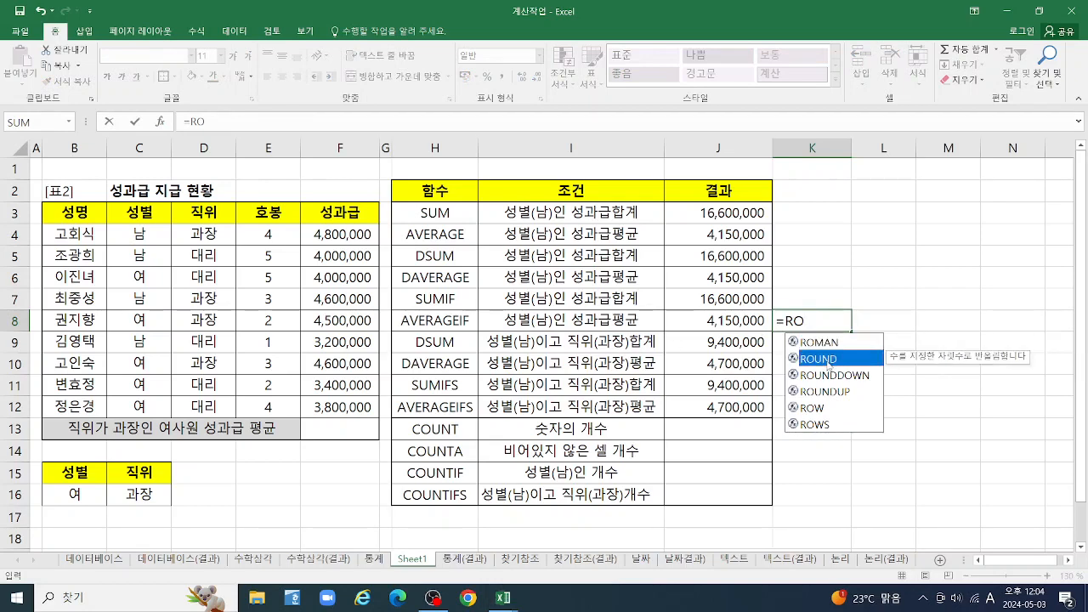
double_click(829, 360)
type("AV")
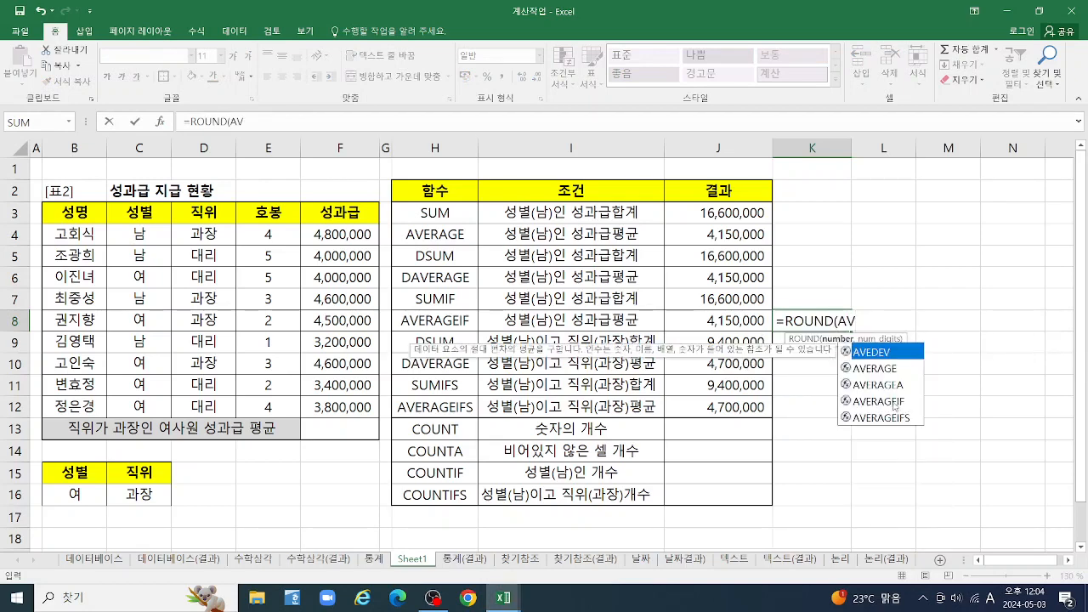
double_click(886, 402)
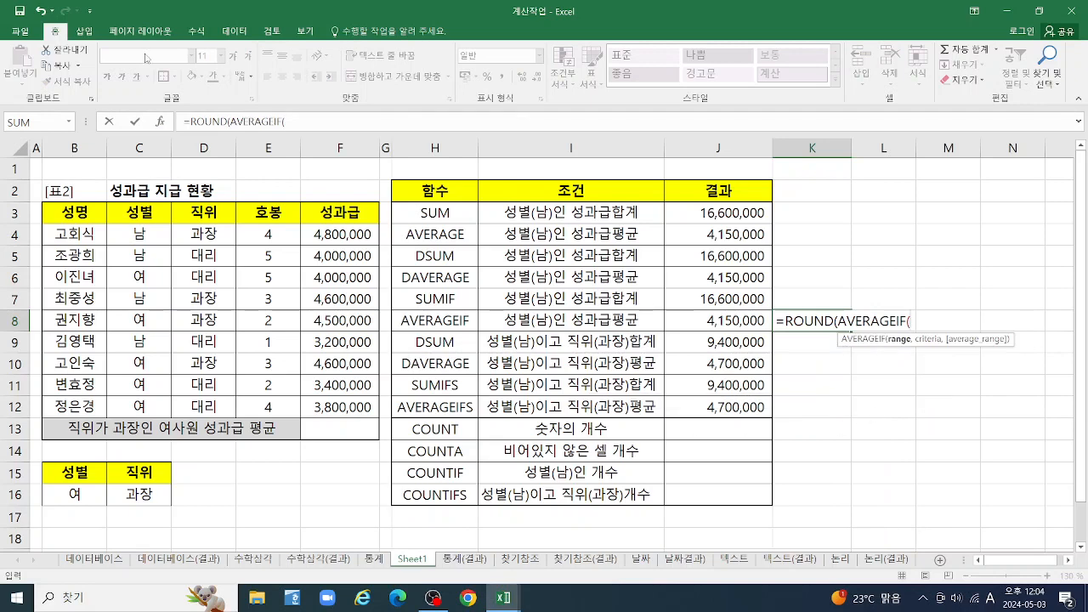
left_click(161, 123)
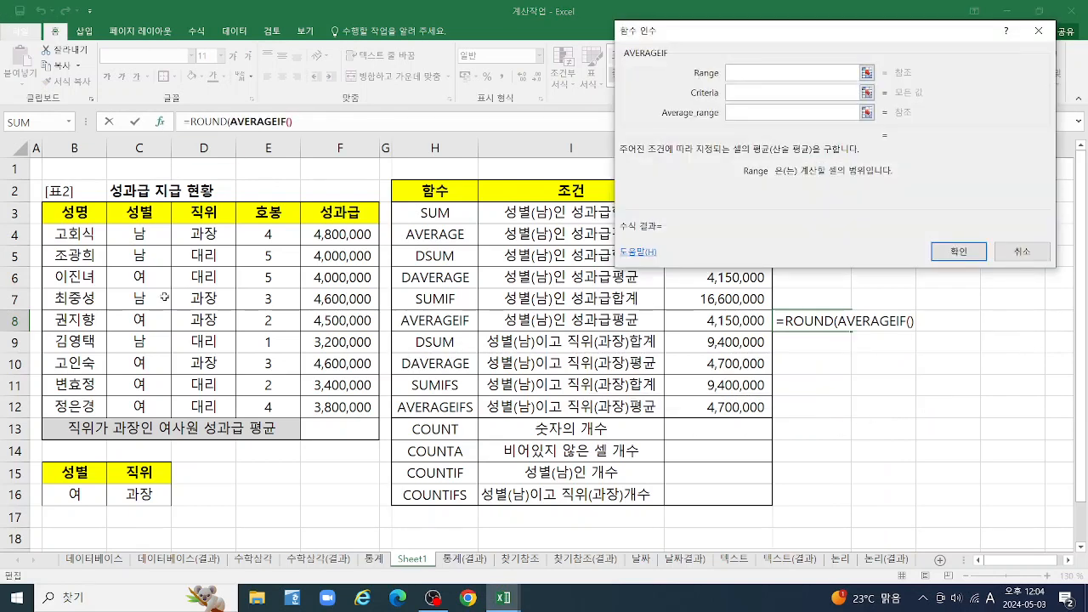
left_click_drag(132, 230, 147, 402)
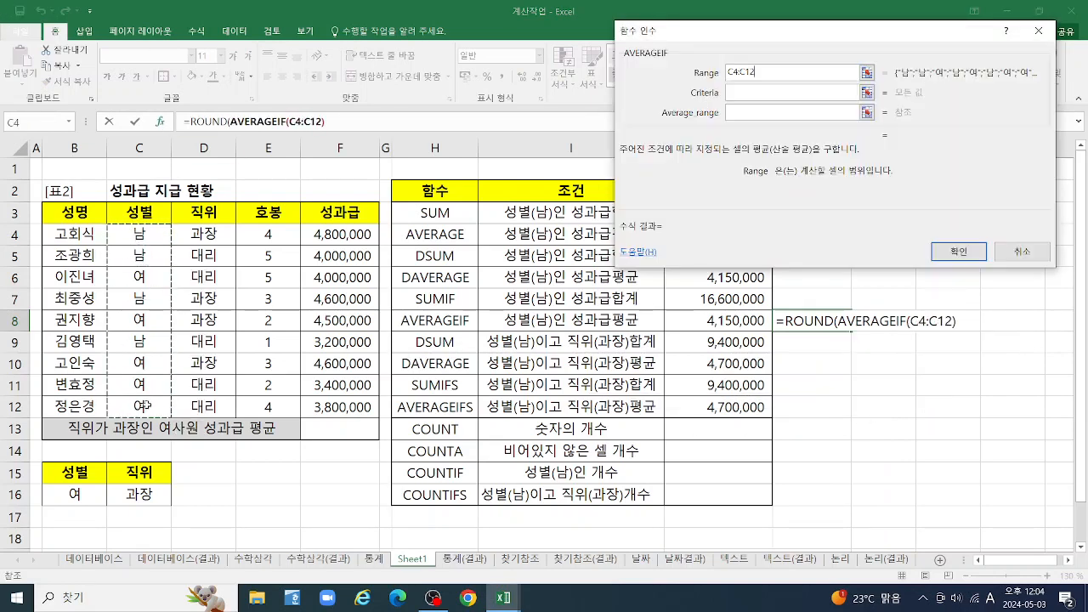
key("Tab")
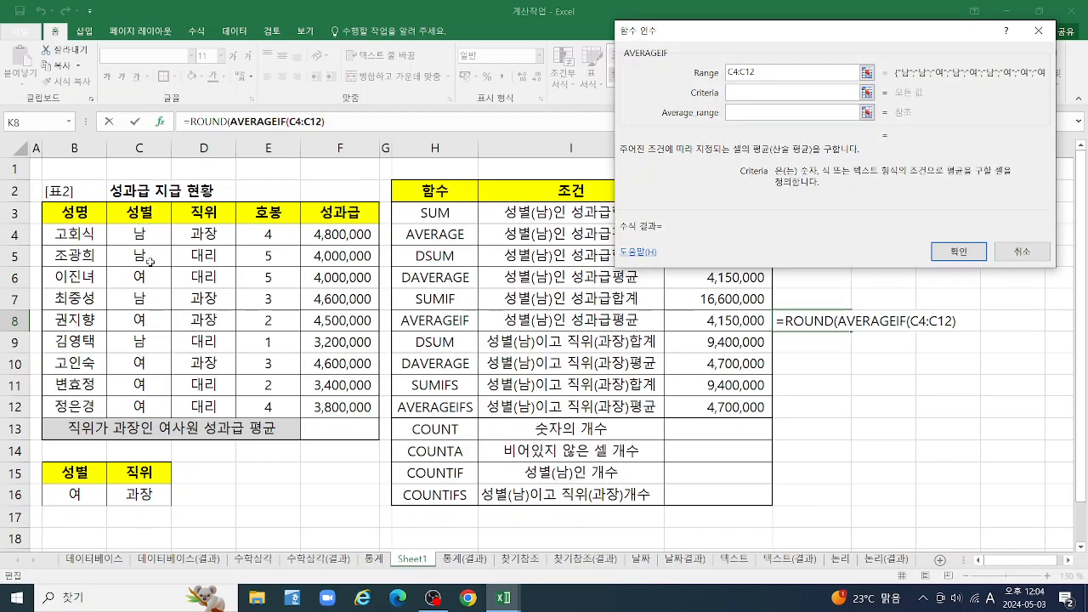
left_click(136, 234)
key("Tab")
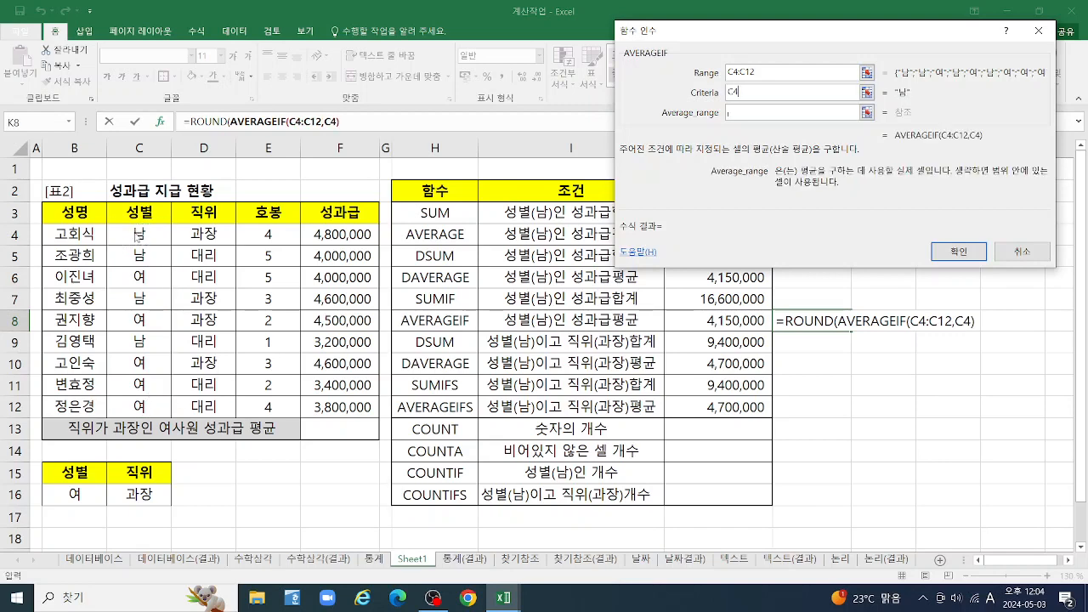
left_click_drag(342, 375, 331, 396)
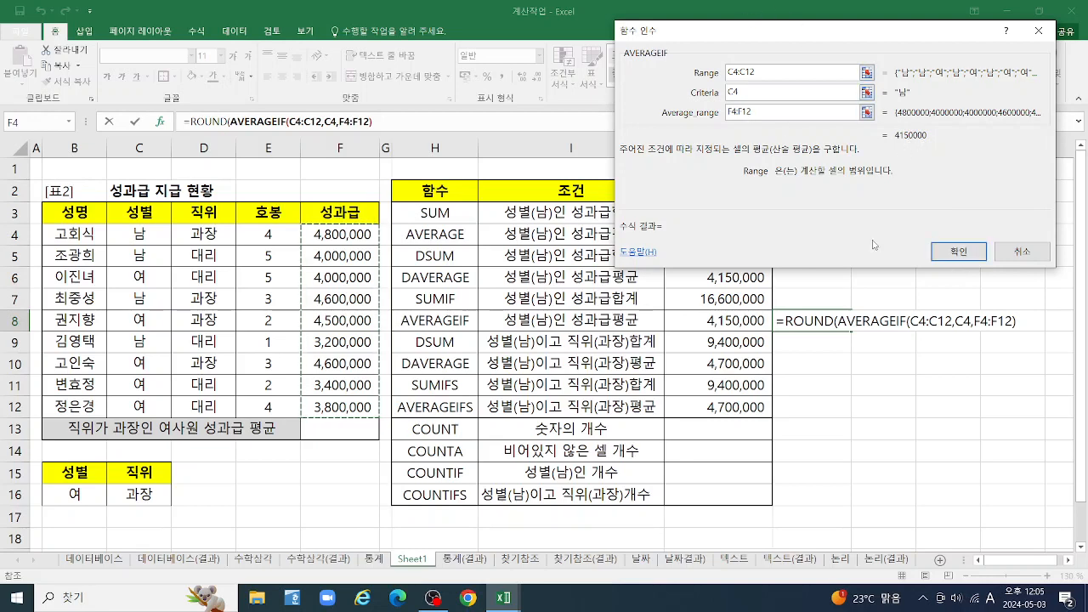
Complete K8's ROUND function with -5 as the number of digits and format the result with thousands separators
left_click(208, 121)
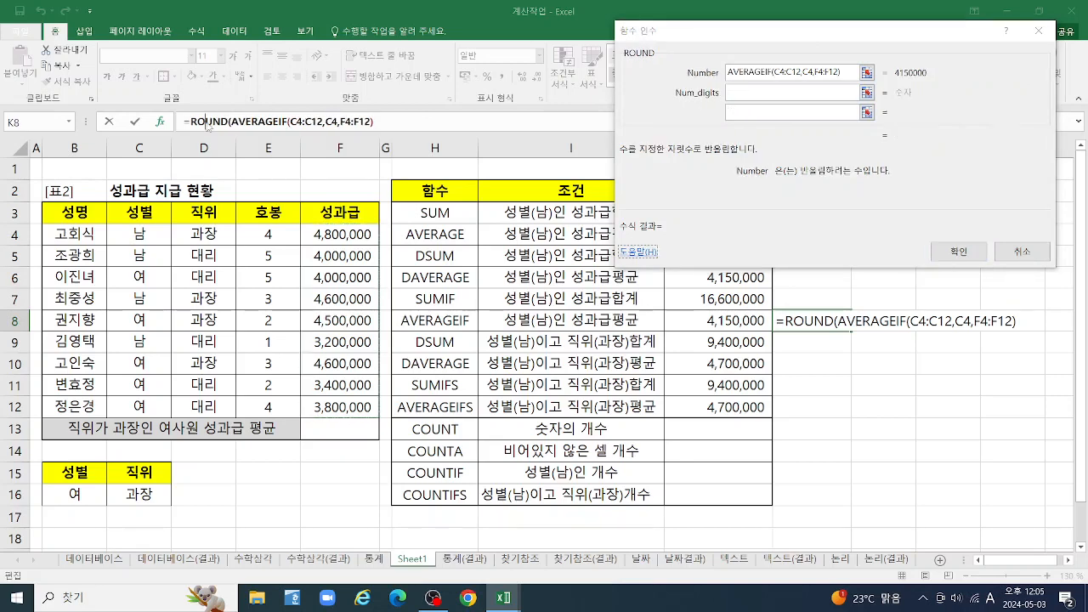
left_click(716, 93)
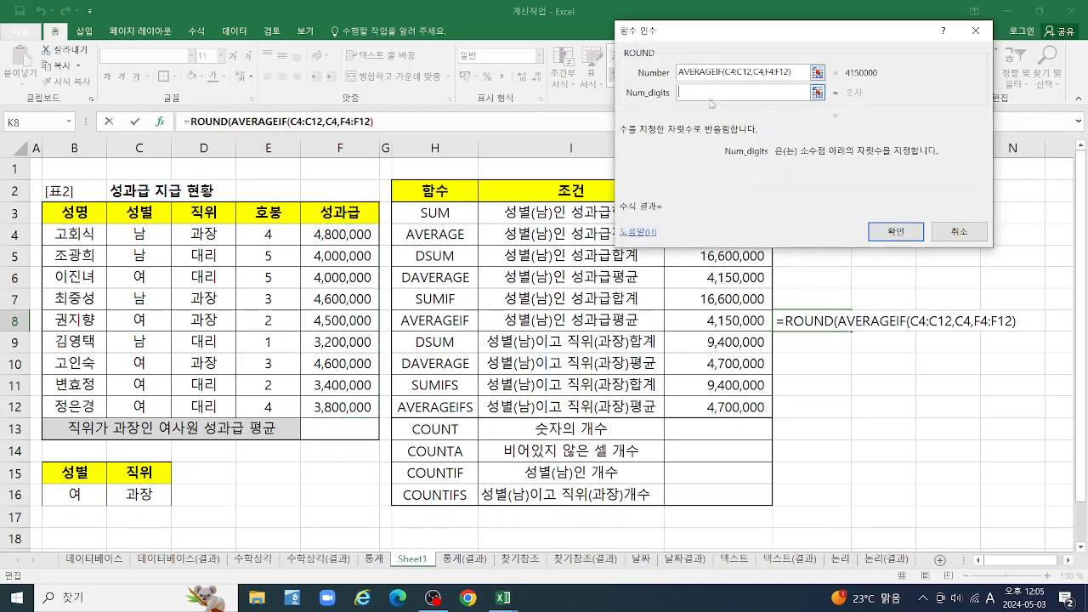
type("-5")
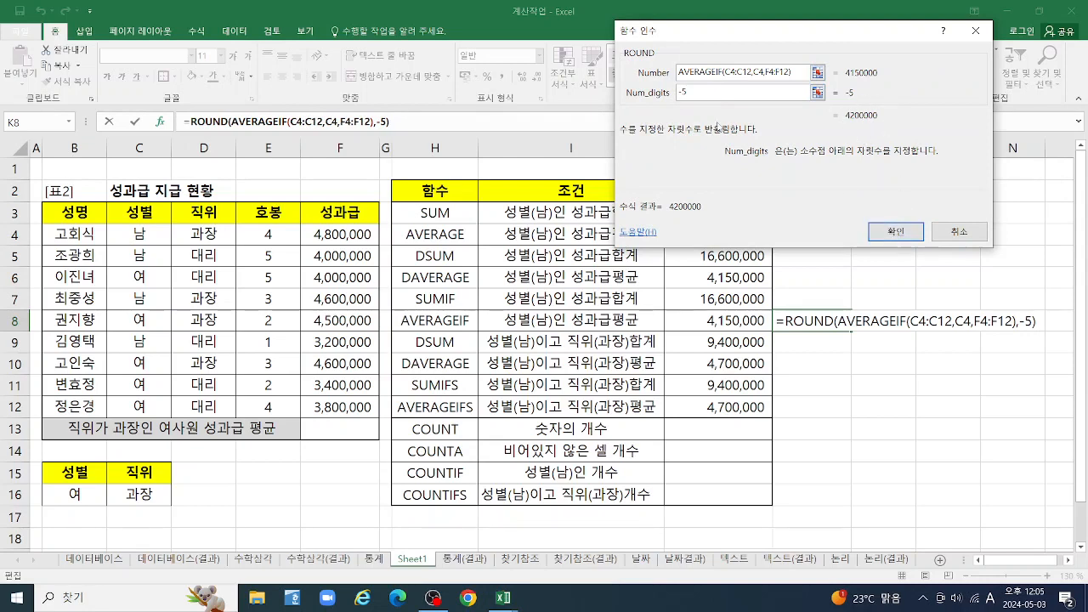
left_click_drag(698, 92, 663, 94)
type("-5")
key("BackSpace")
type("4")
key("BackSpace")
type("5")
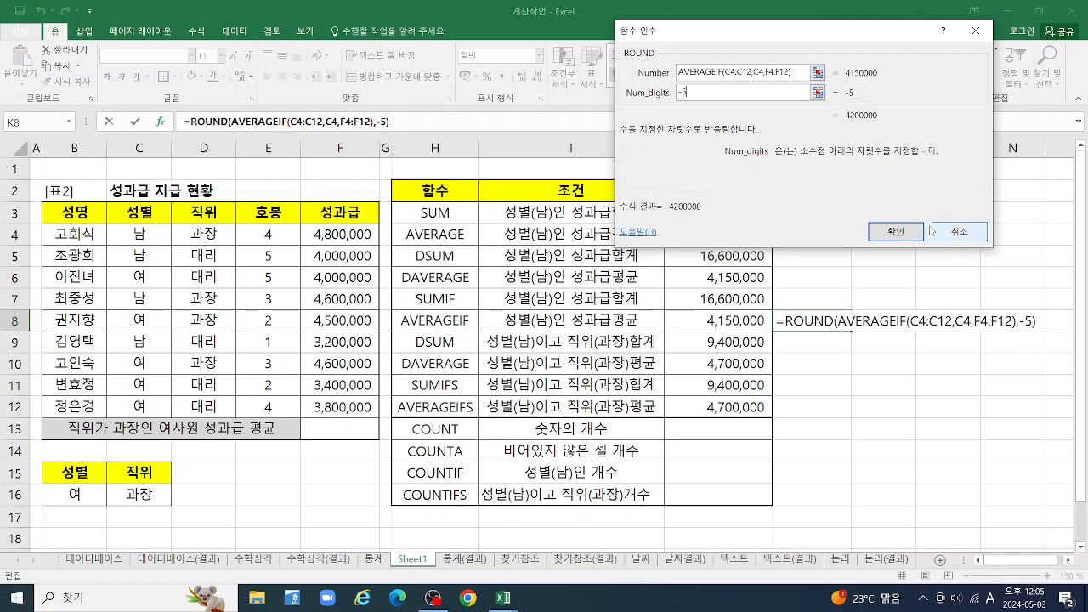
left_click(886, 236)
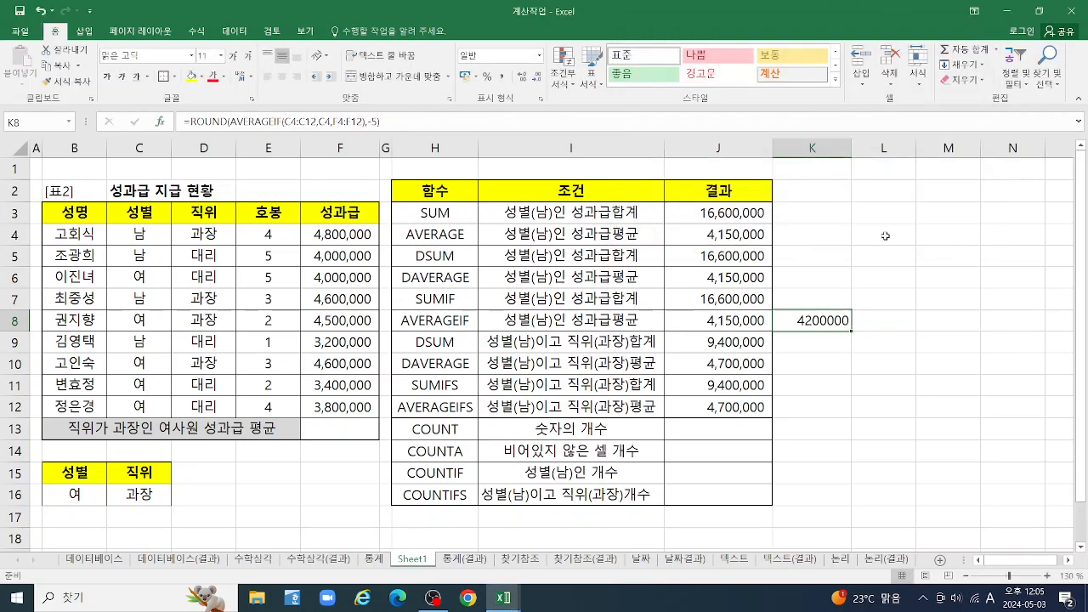
left_click(502, 78)
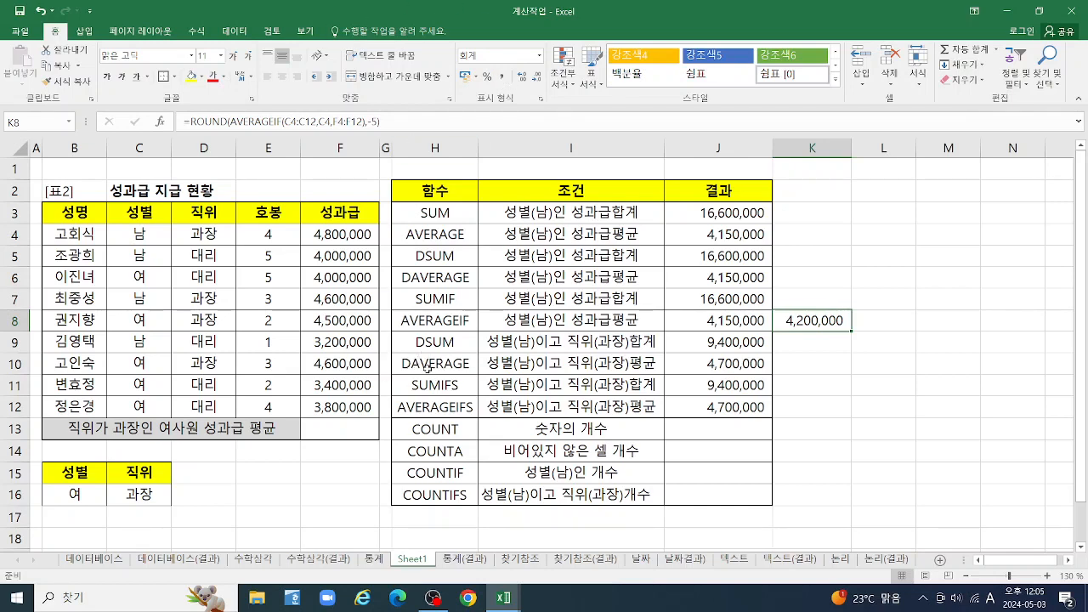
Start a ROUND formula in K10 with a nested DAVERAGE whose database is B3:F12
left_click(811, 361)
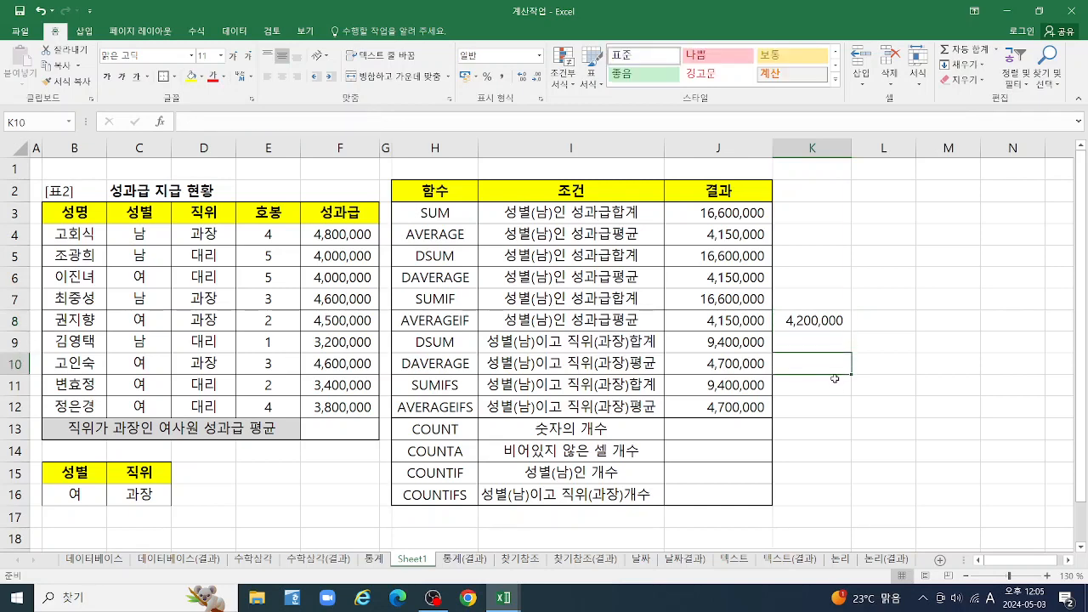
type("=RO")
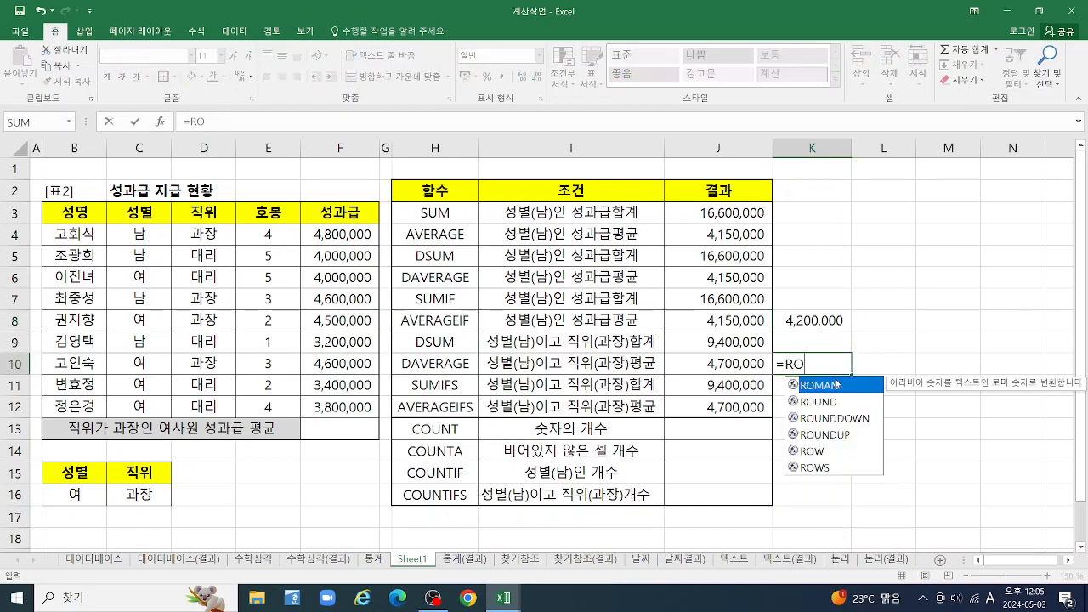
double_click(829, 404)
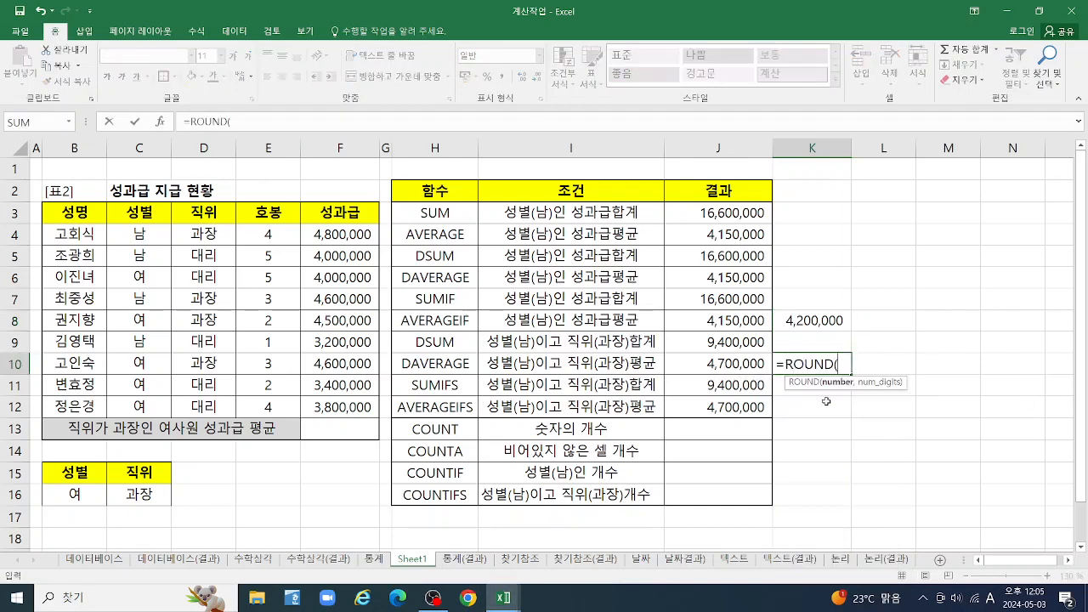
type("DA")
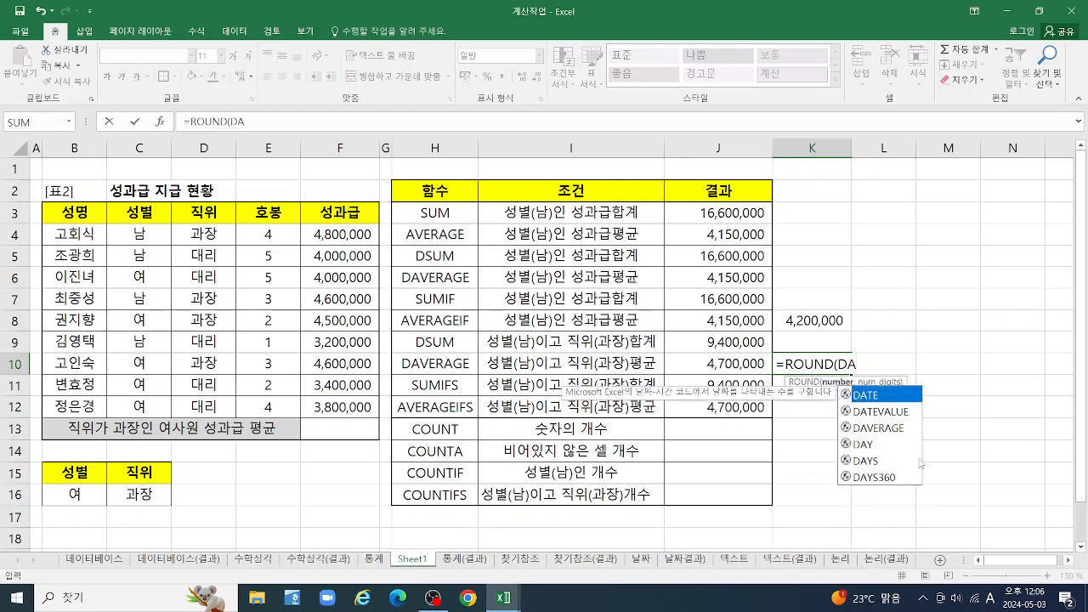
double_click(880, 428)
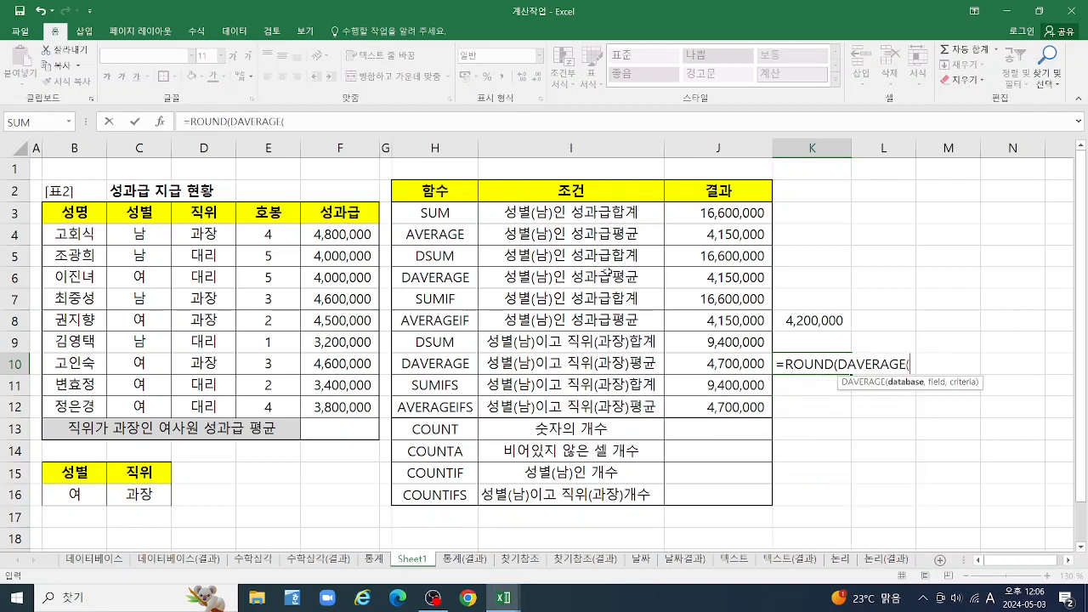
left_click(159, 121)
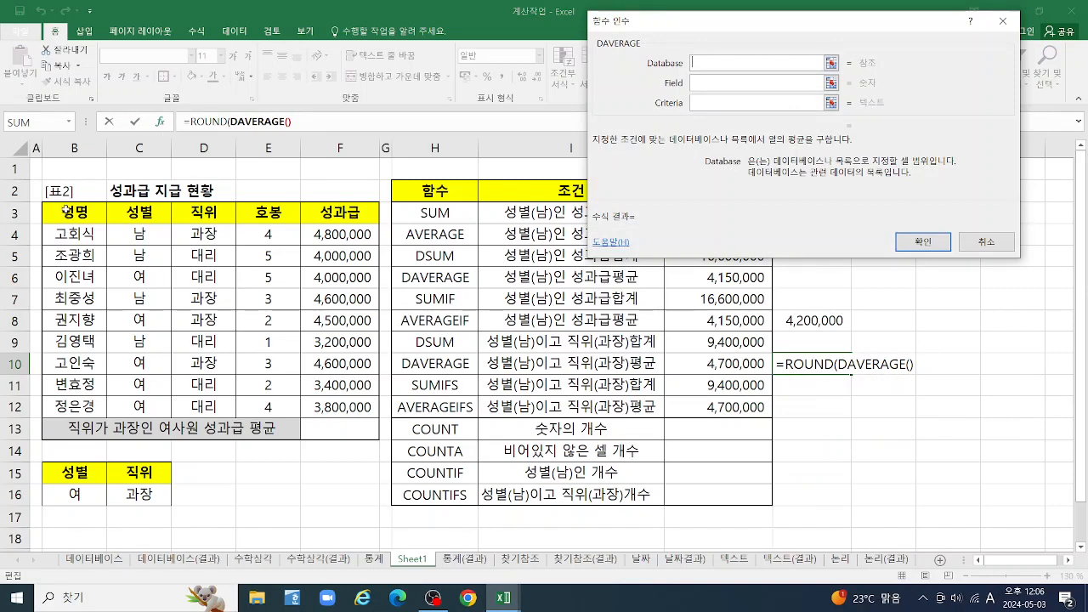
left_click_drag(66, 211, 365, 407)
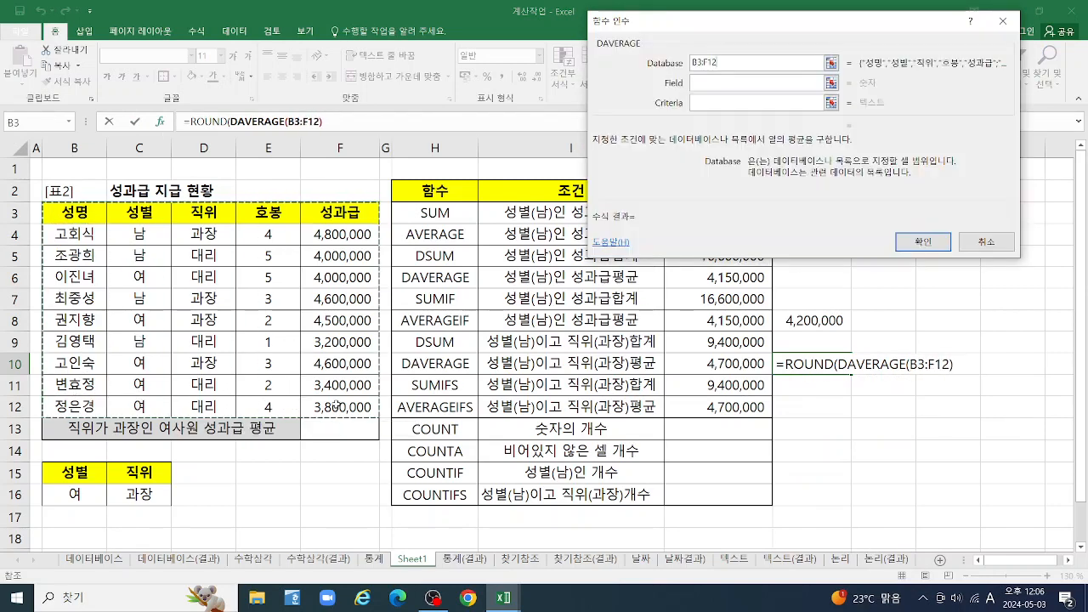
Set the nested DAVERAGE's field to F3 and its criteria range to C3:C4
left_click(725, 83)
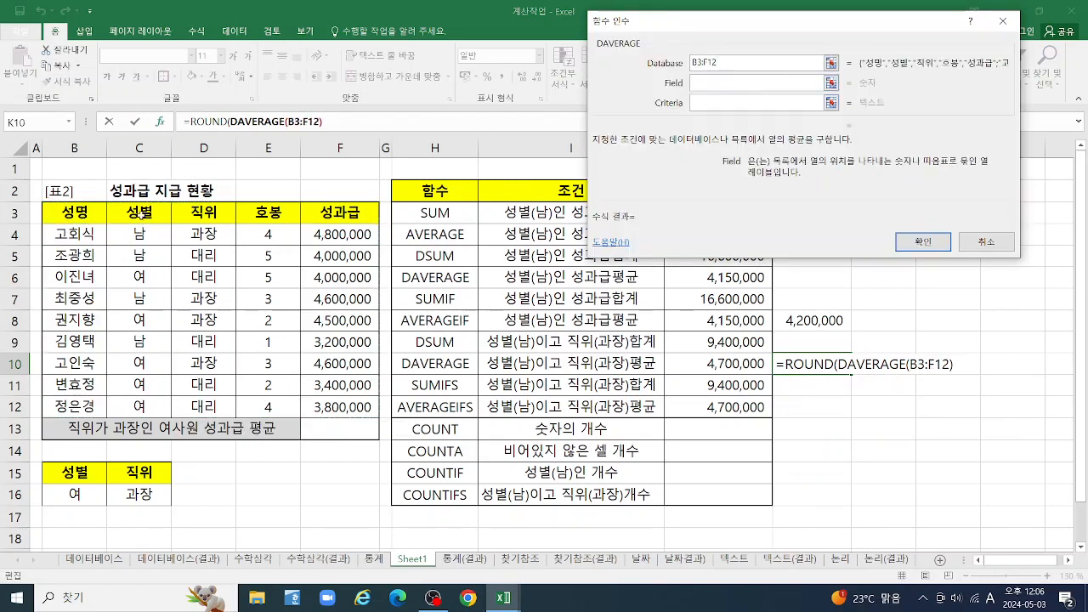
left_click(140, 232)
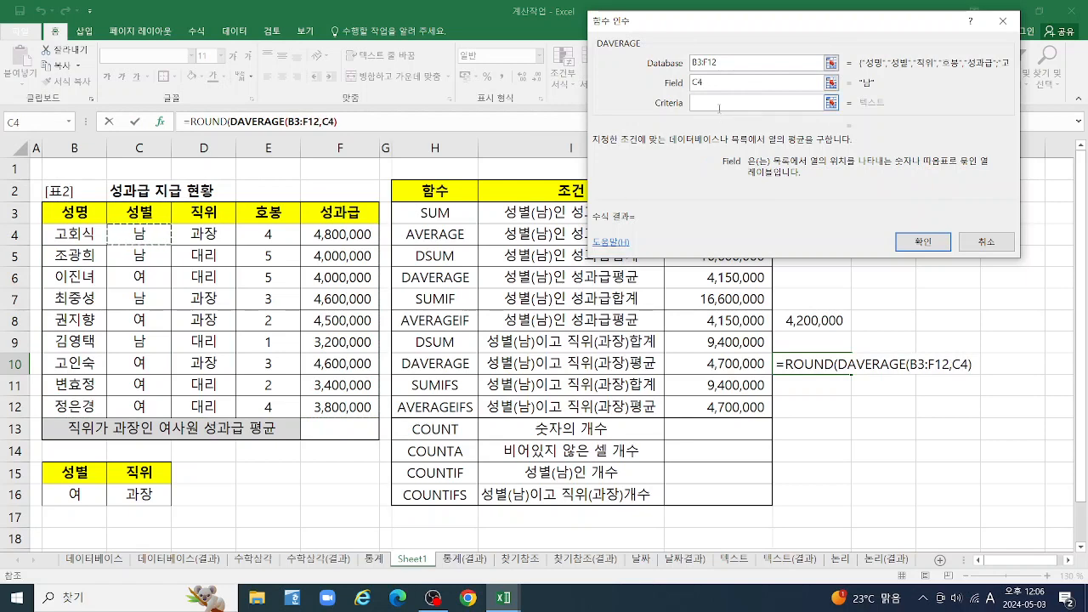
left_click(343, 212)
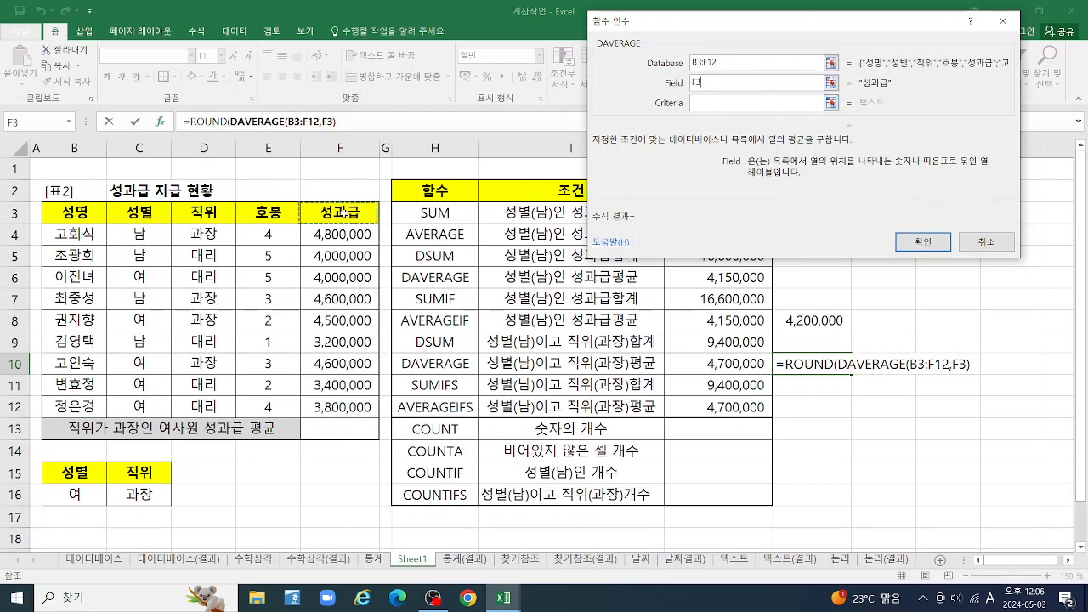
left_click(757, 102)
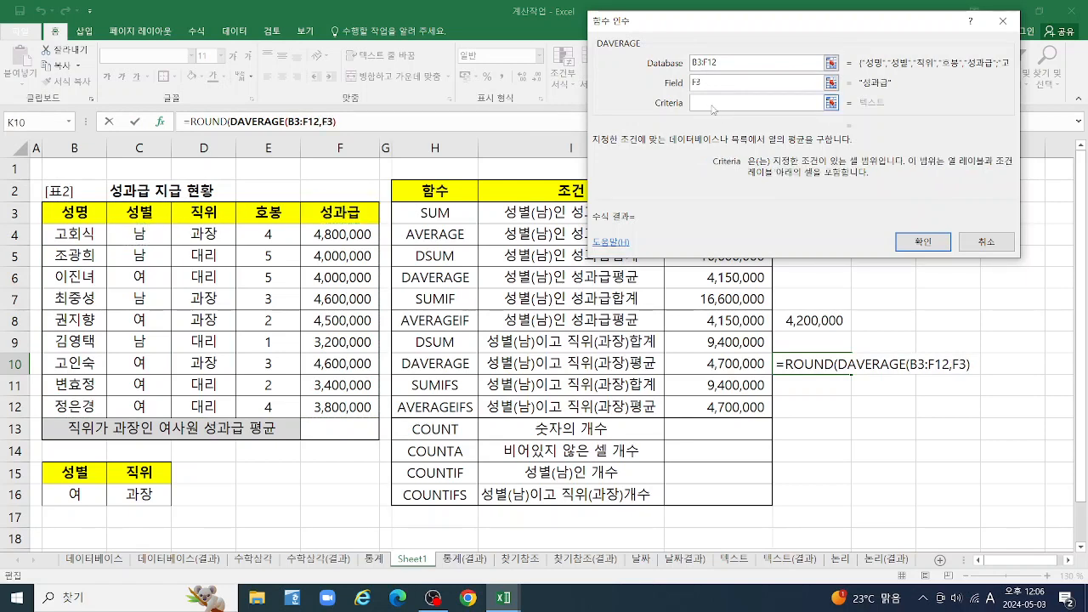
left_click(137, 217)
left_click_drag(137, 216, 138, 235)
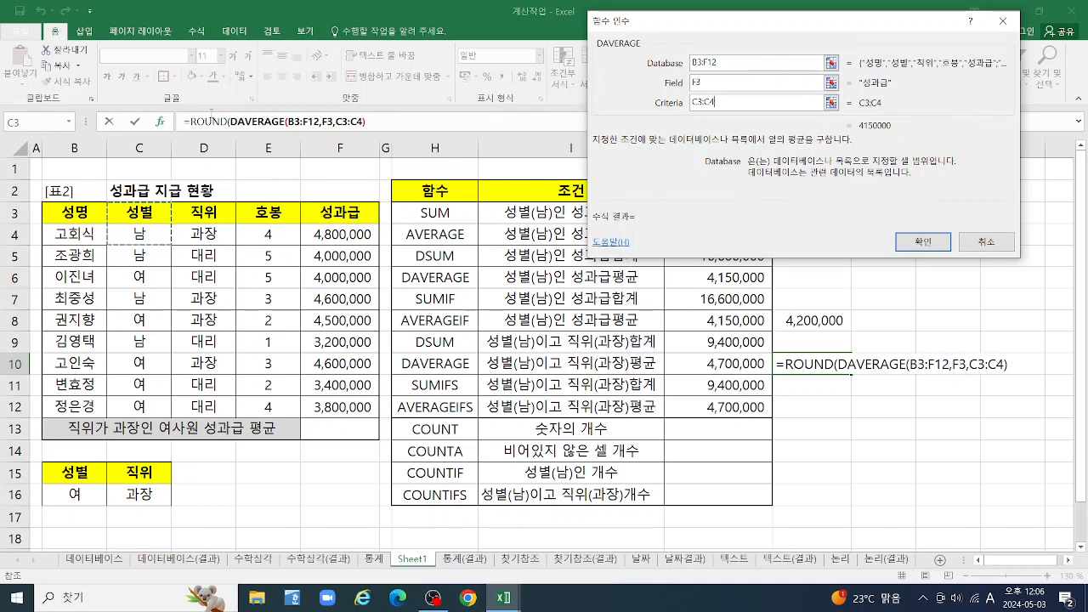
Complete K10's ROUND function with -5 as the number of digits and format the result with thousands separators
left_click(213, 122)
left_click(681, 84)
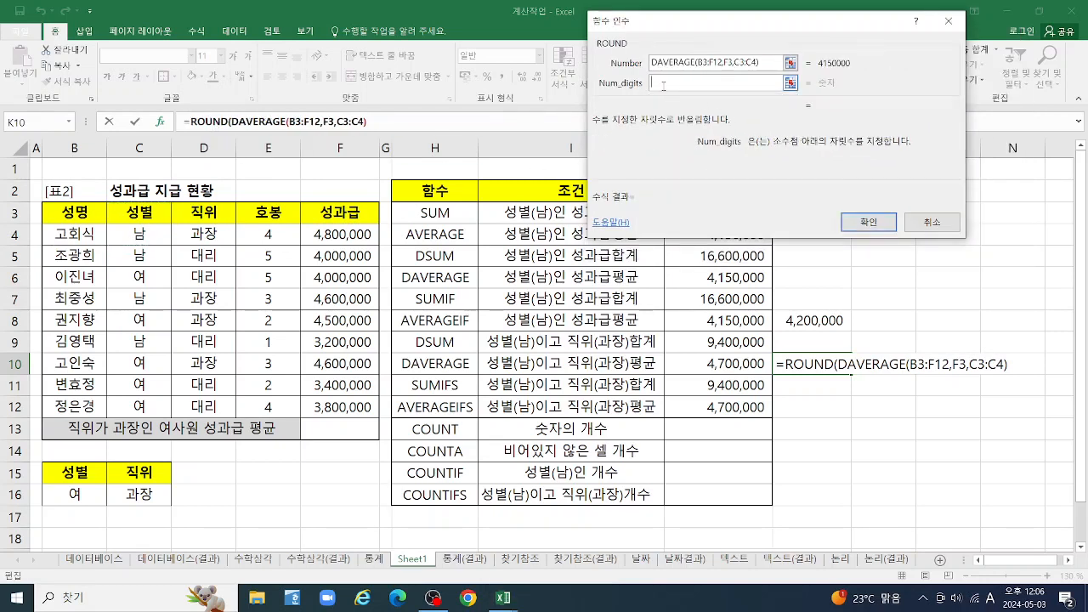
type("-5")
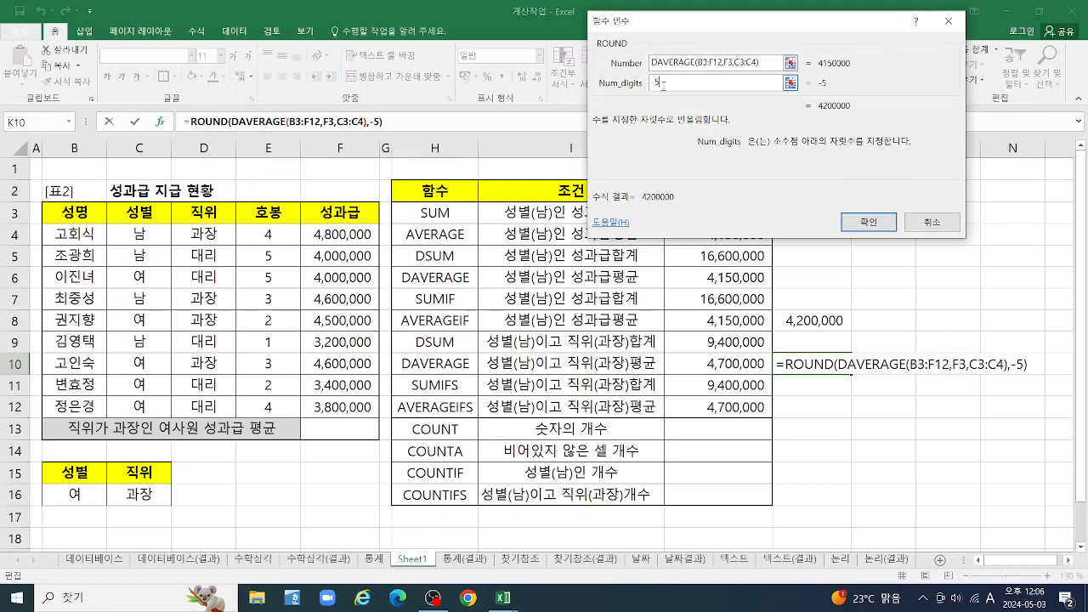
left_click(861, 224)
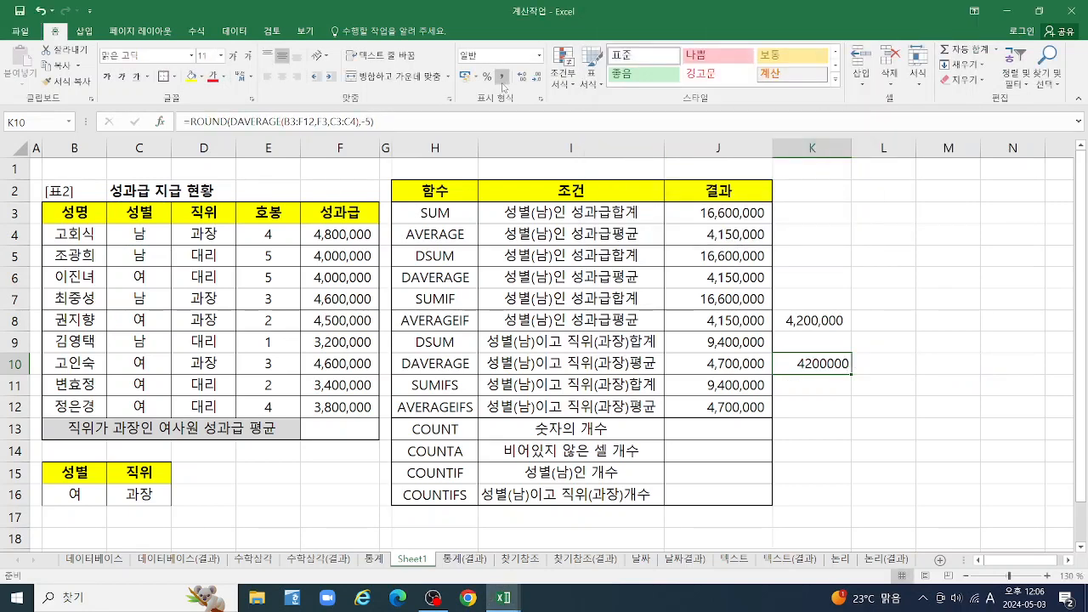
left_click(466, 76)
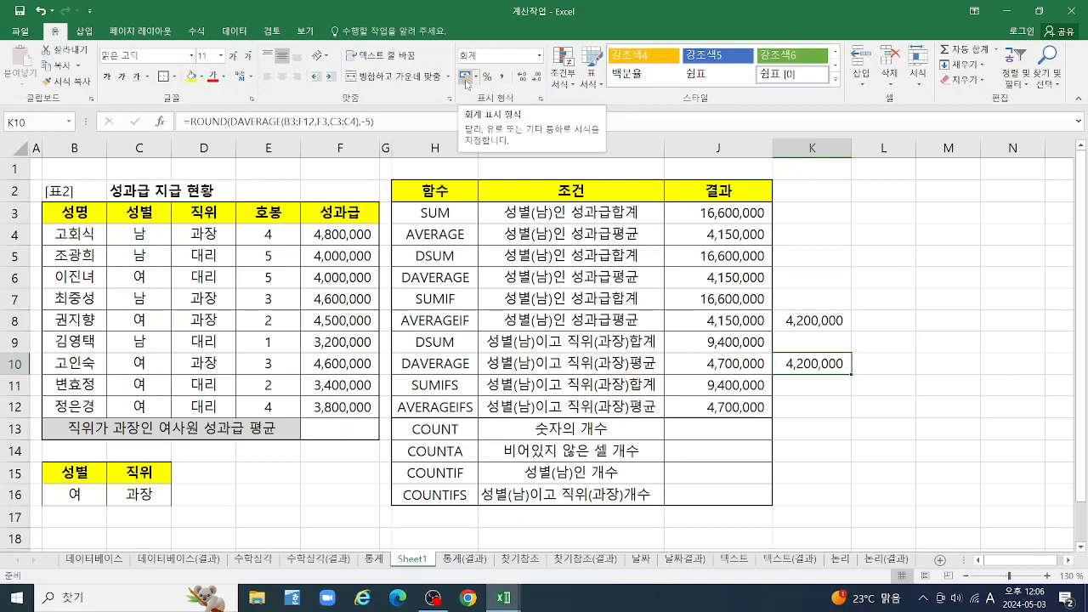
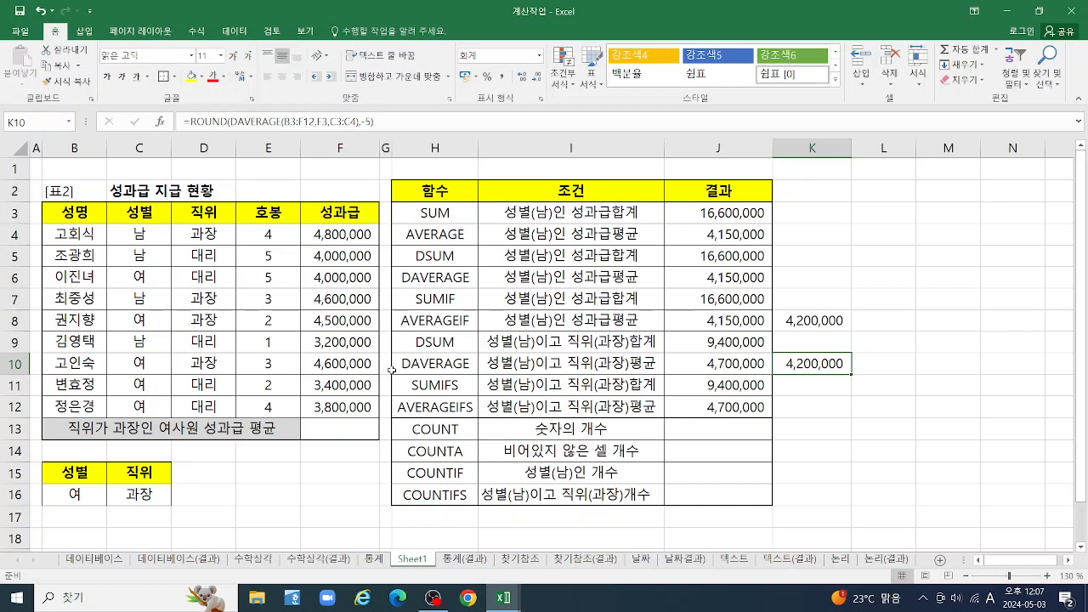
Enter a COUNT formula in J13 over the gender range C4:C12
left_click(718, 434)
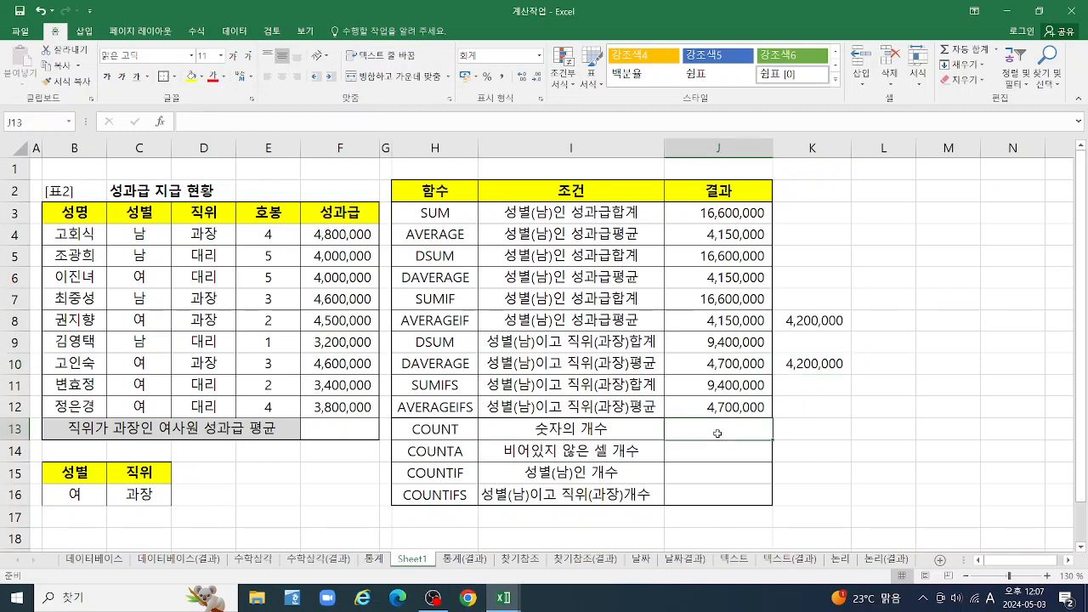
type("=COU")
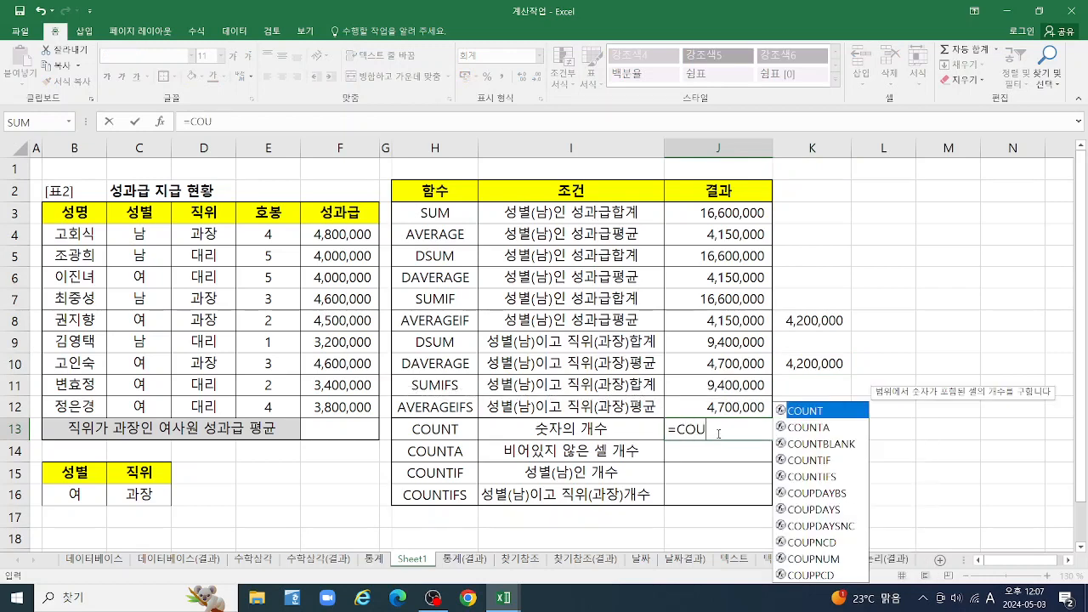
double_click(812, 411)
left_click_drag(134, 231, 149, 403)
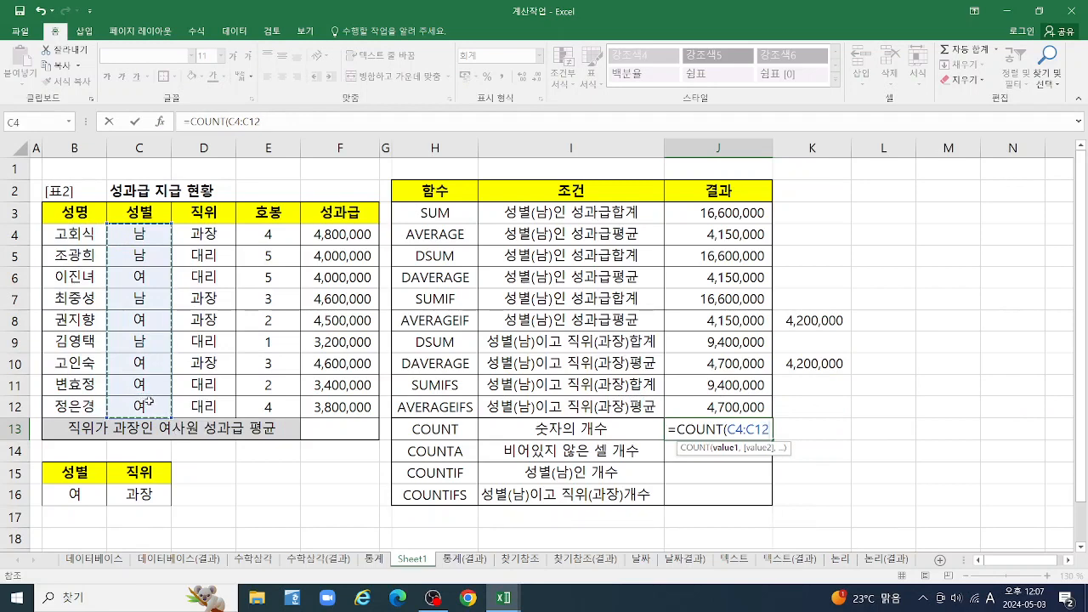
key("Return")
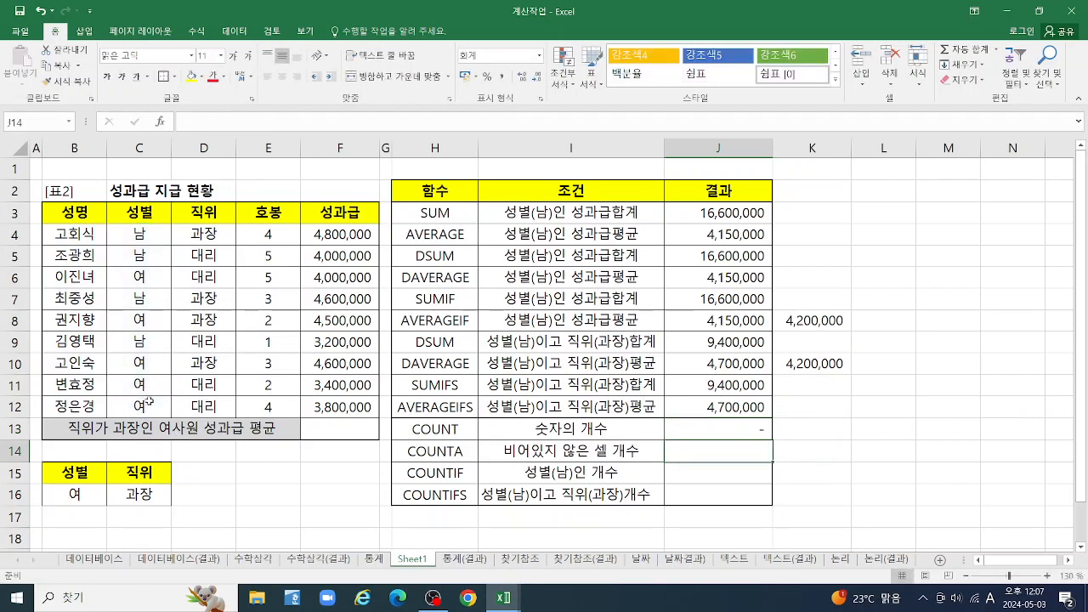
Replace J13's formula with a COUNT over the pay-step (호봉) range E4:E12
left_click(702, 430)
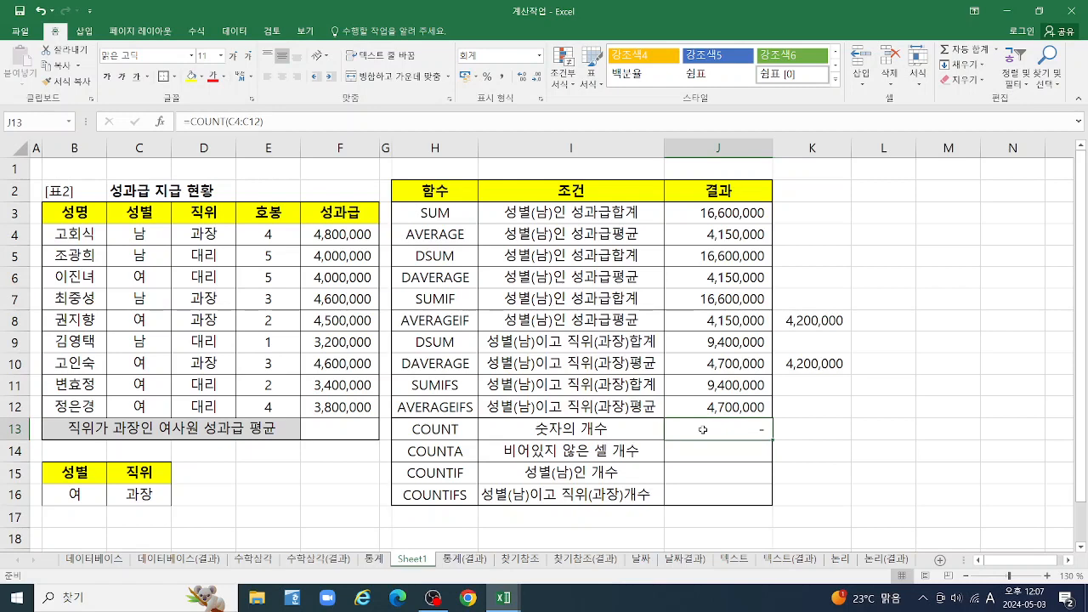
type("=")
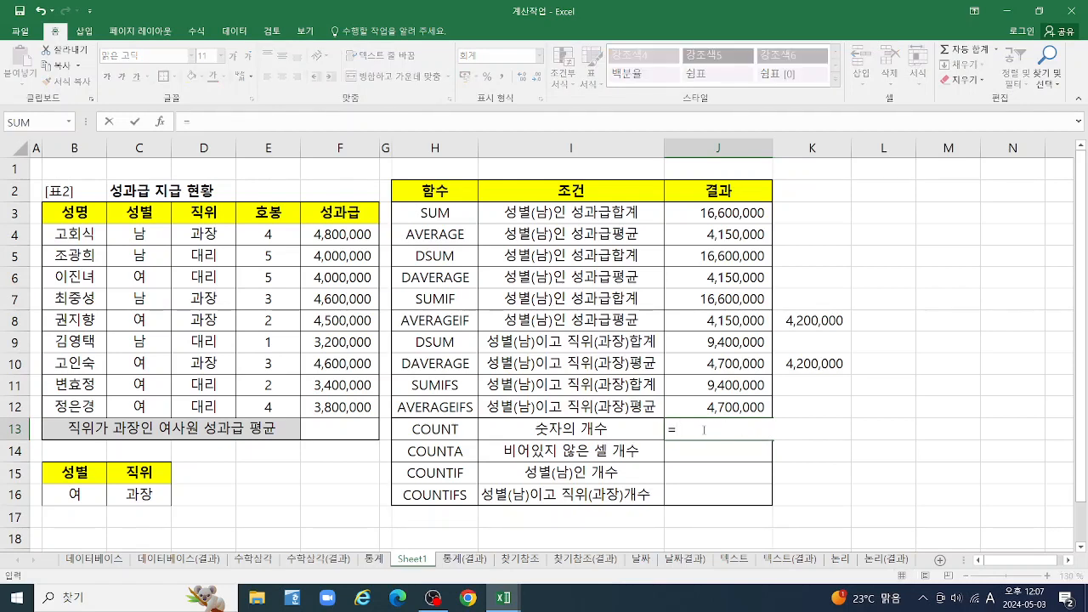
type("CP")
key("BackSpace")
type("OU")
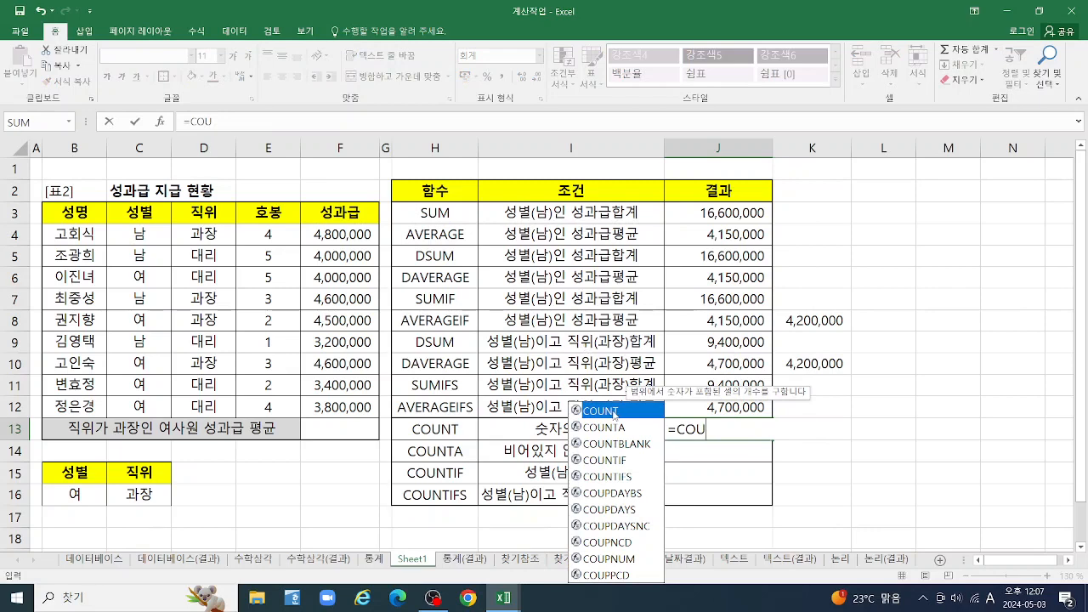
double_click(625, 411)
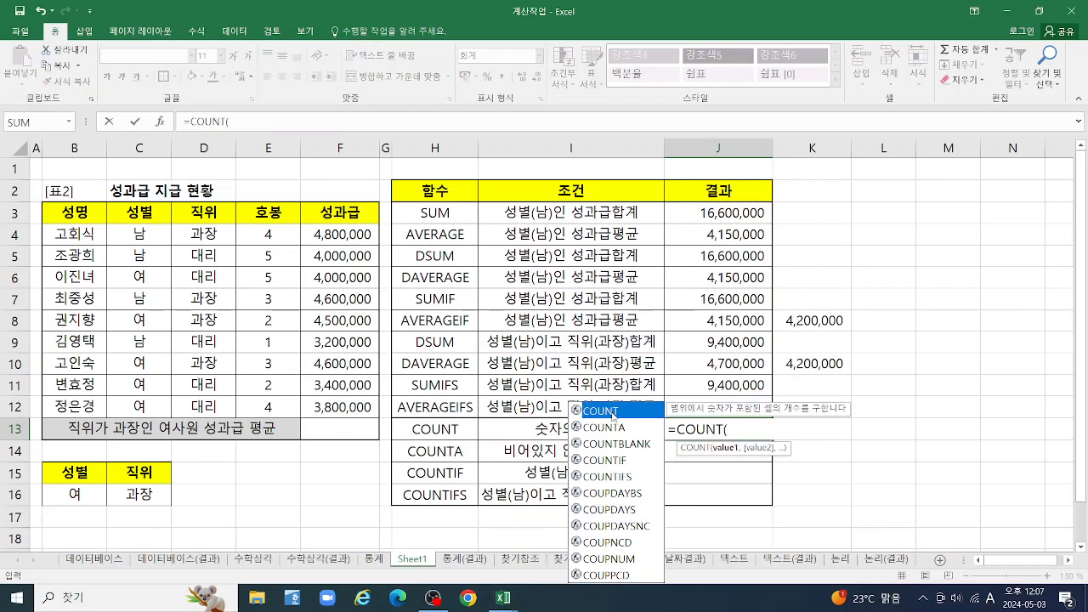
left_click(616, 415)
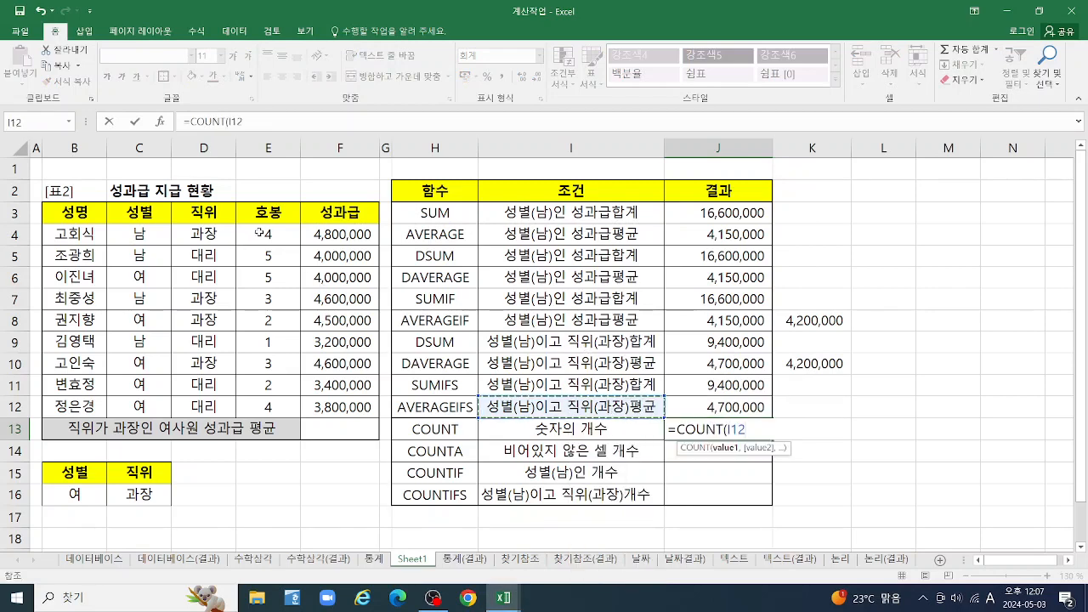
left_click_drag(268, 233, 273, 410)
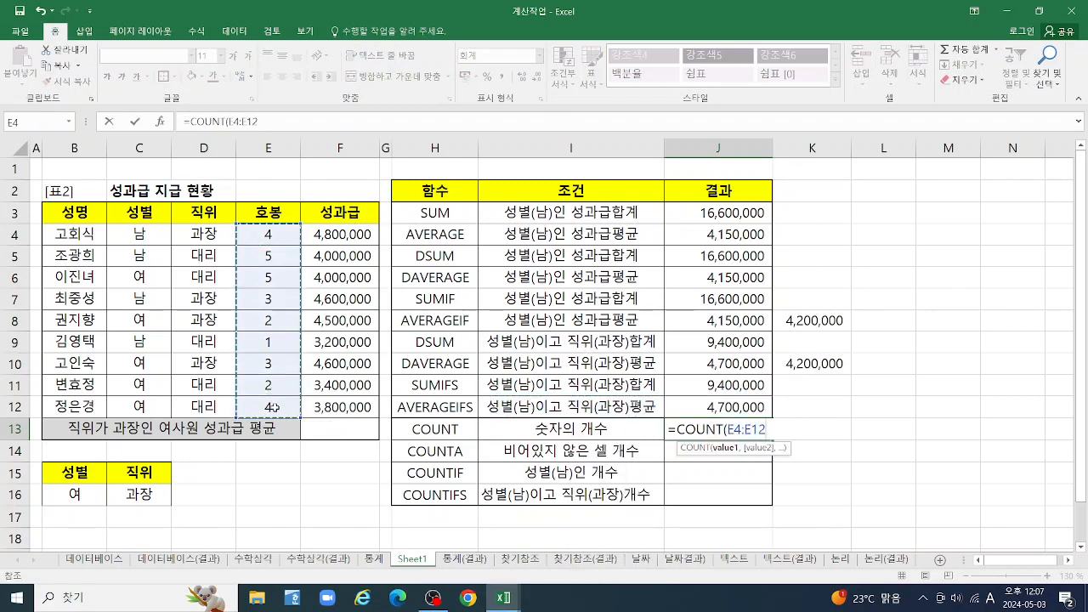
type(")")
key("Return")
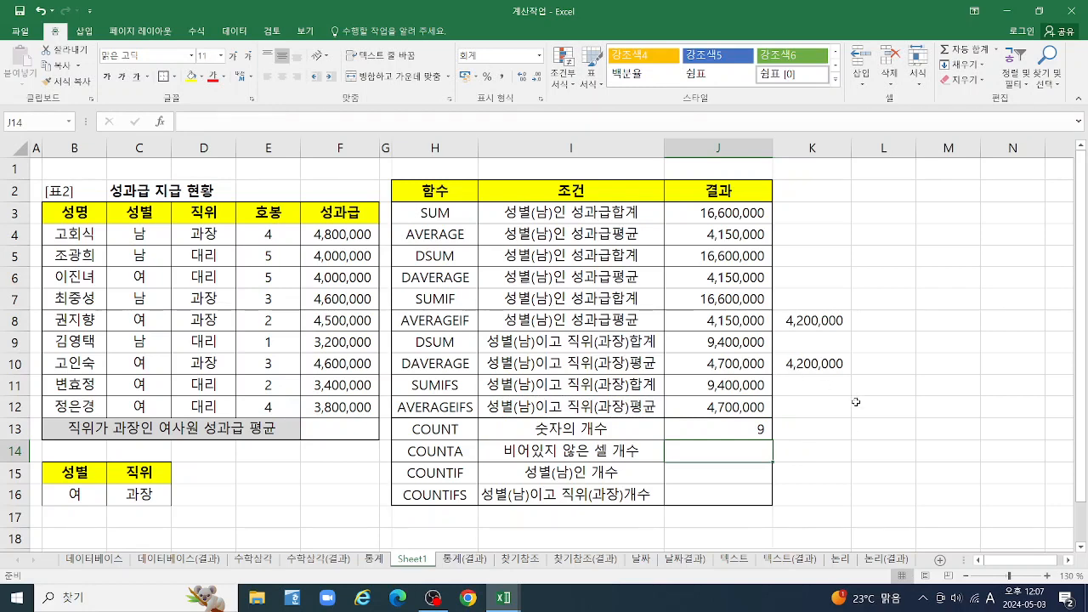
Enter a SUM formula in K13 over the range B4:E13
left_click(800, 435)
type("=SU")
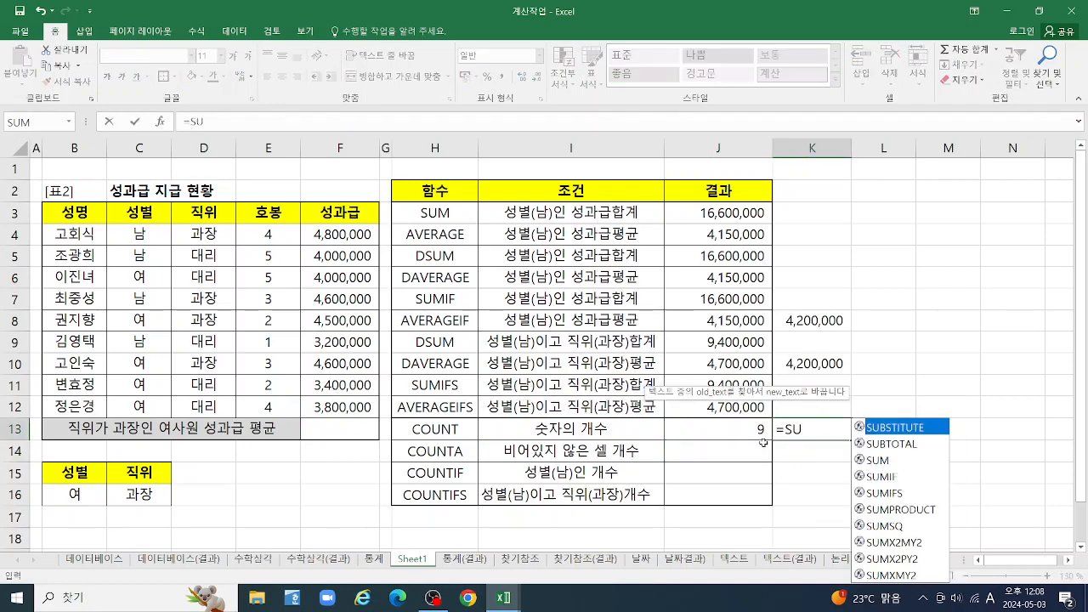
double_click(880, 460)
left_click_drag(266, 235, 265, 423)
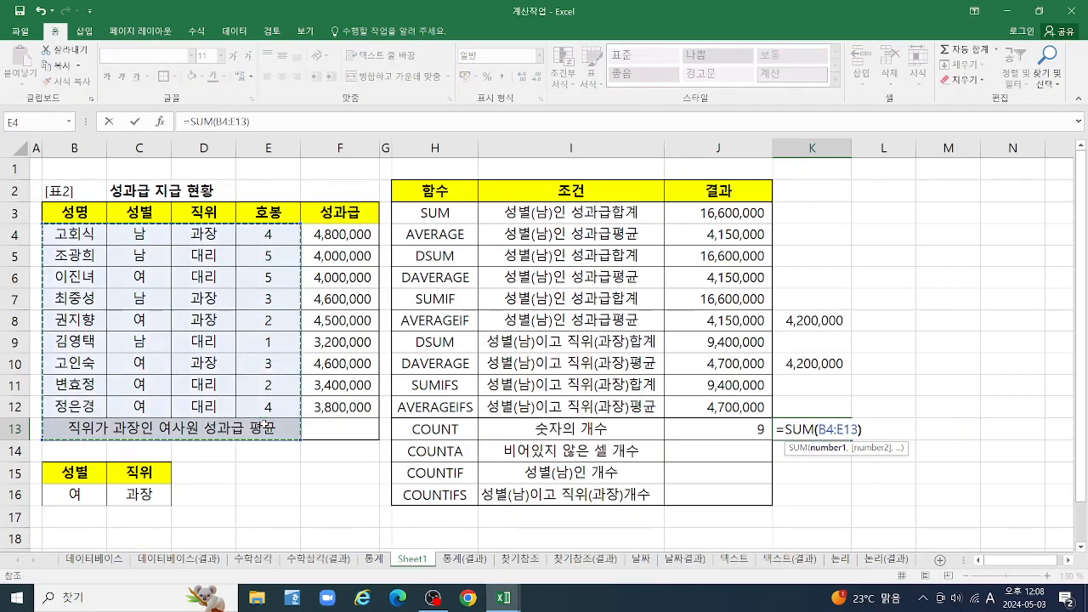
key("Return")
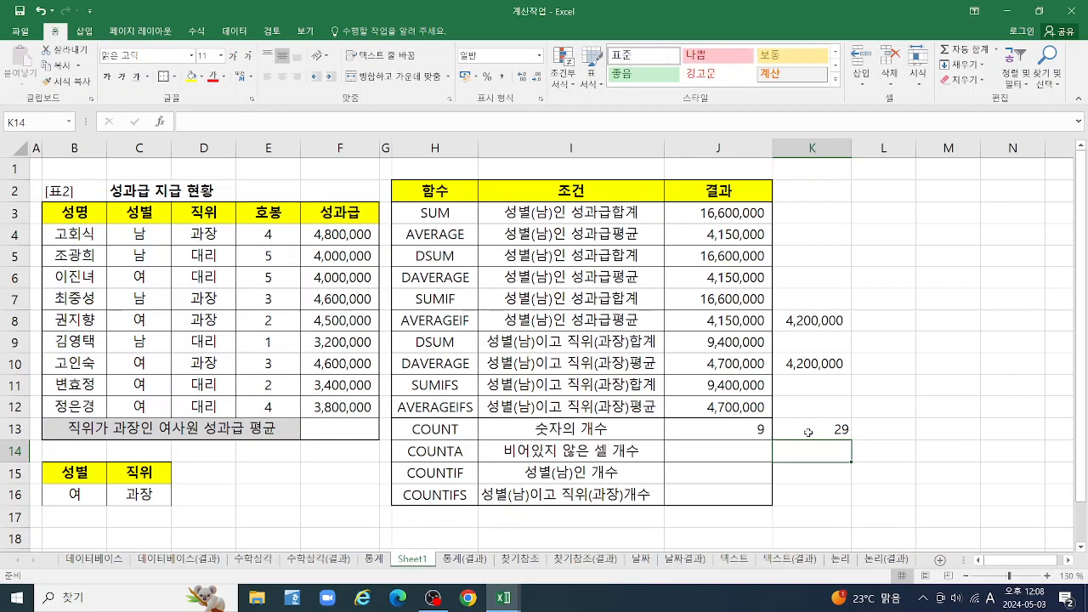
Replace J13's formula with a COUNT over the bonus (성과급) range F4:F12
left_click(713, 431)
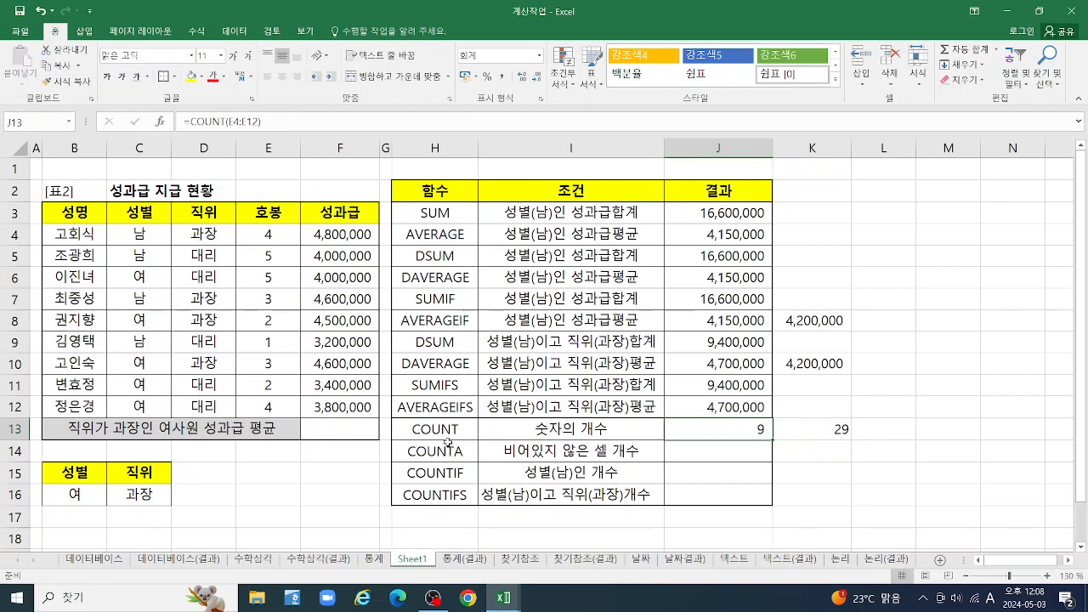
double_click(713, 430)
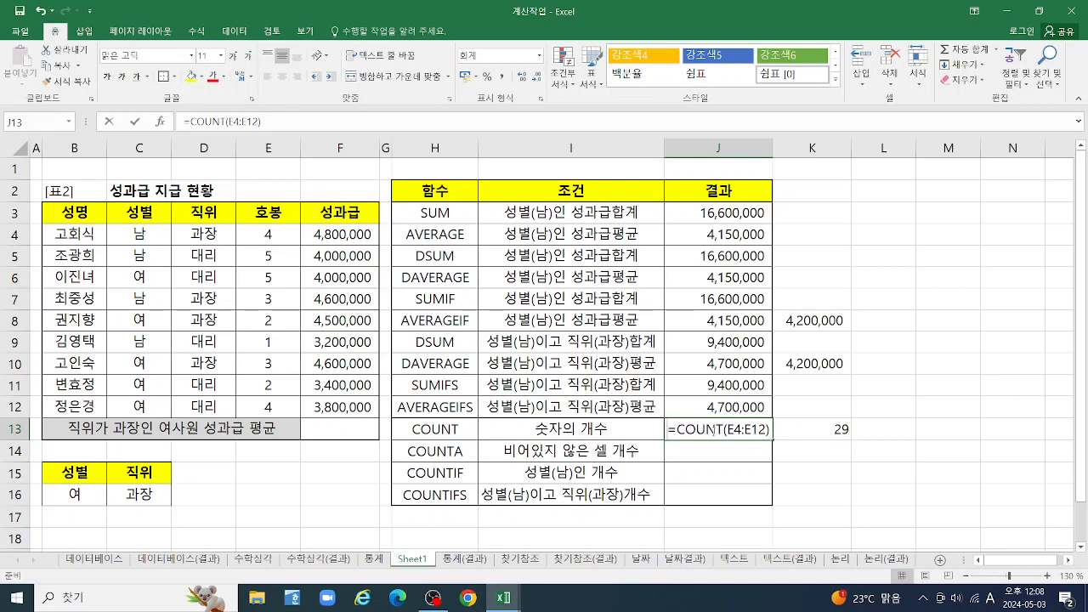
key("Escape")
type("=COU")
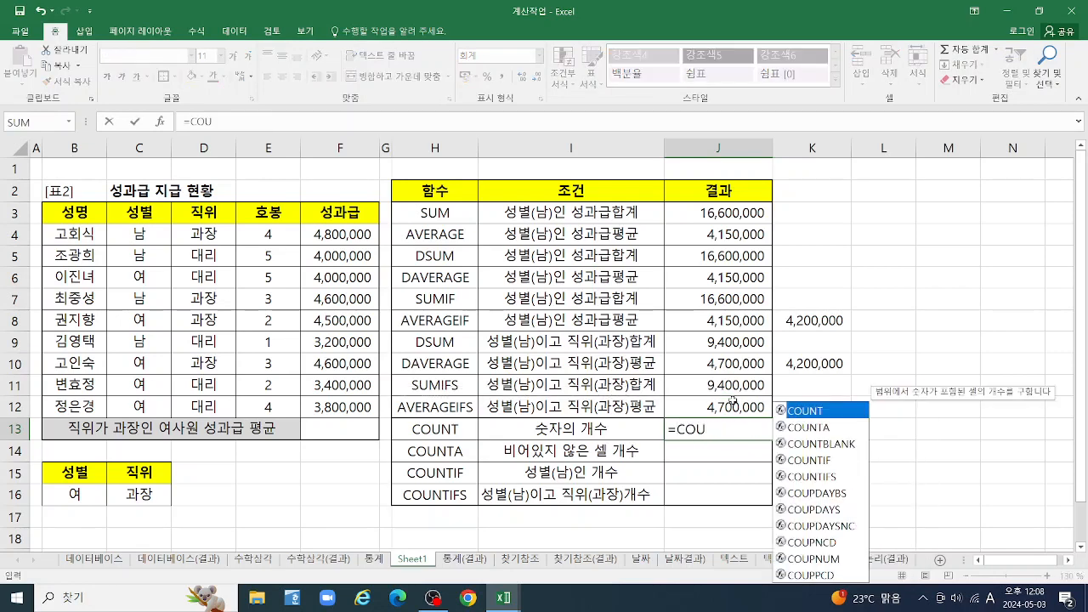
key("Tab")
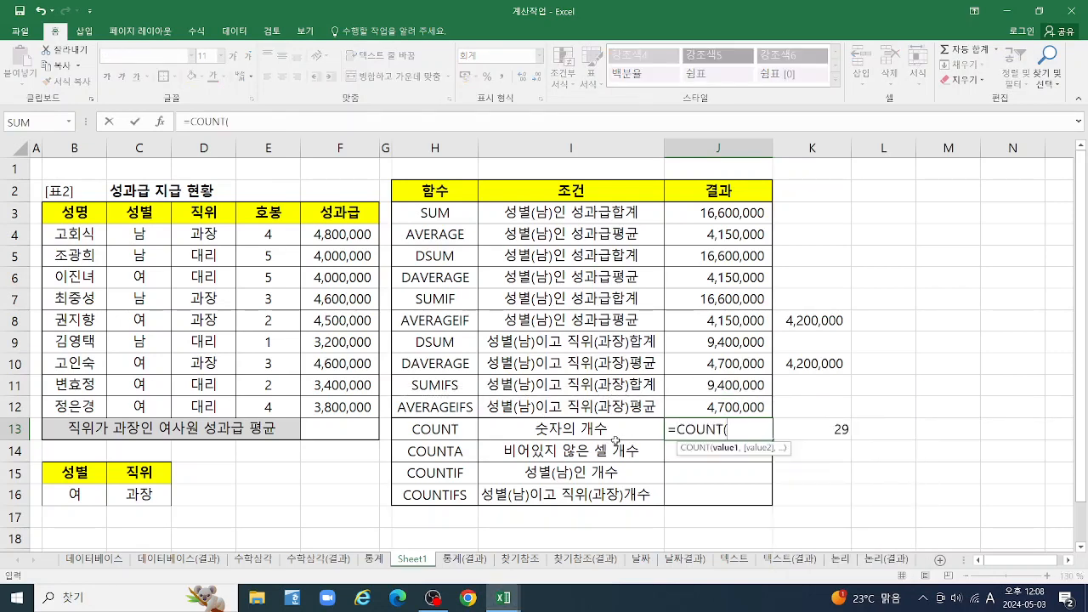
left_click_drag(344, 236, 344, 409)
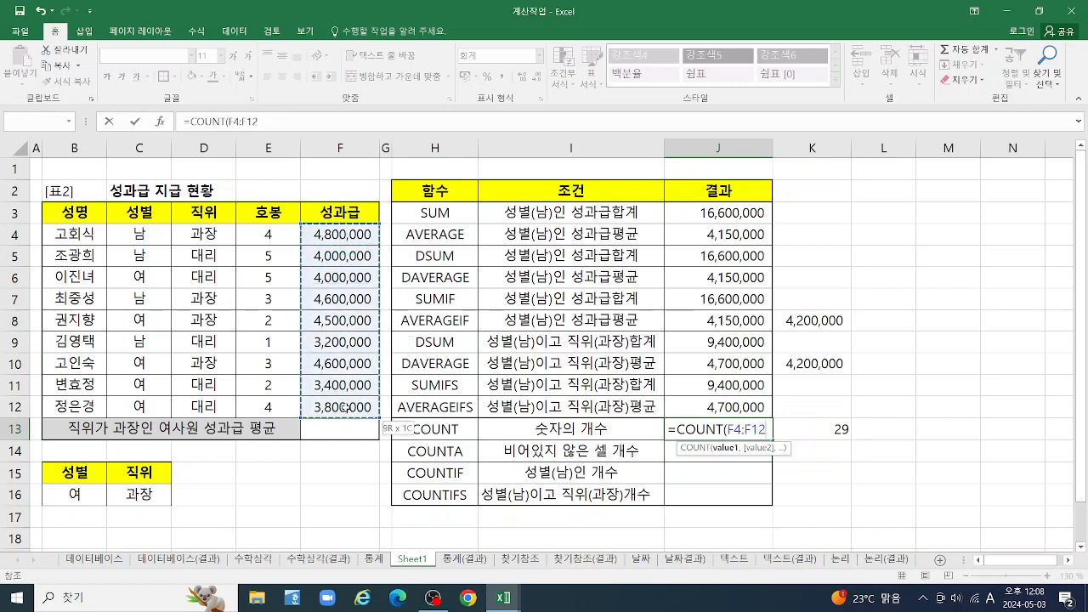
key("Return")
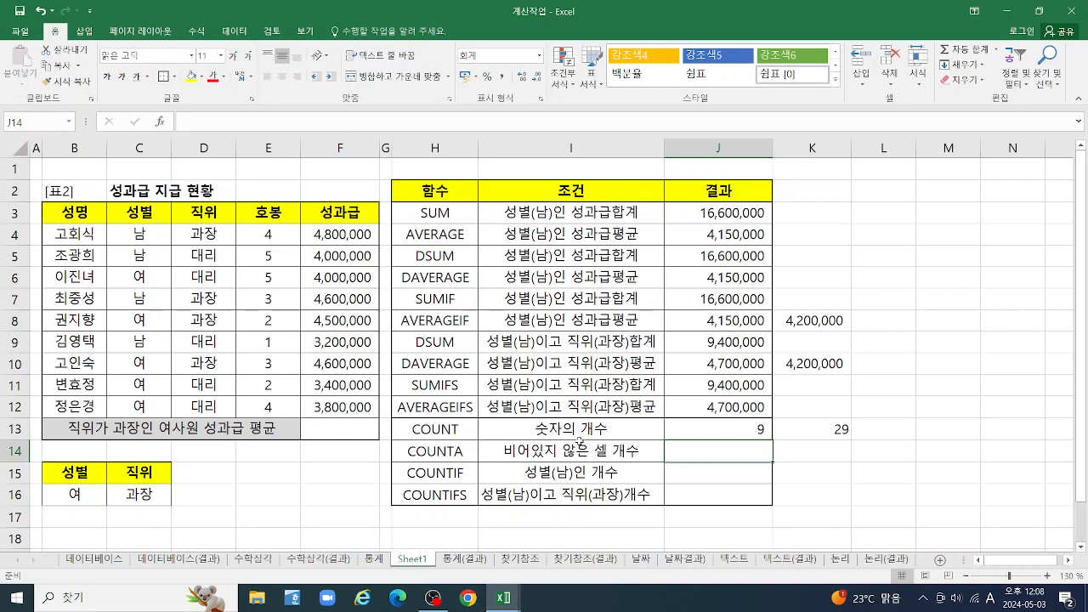
Enter a COUNTA formula in J14 over the gender range C4:C12
type("=")
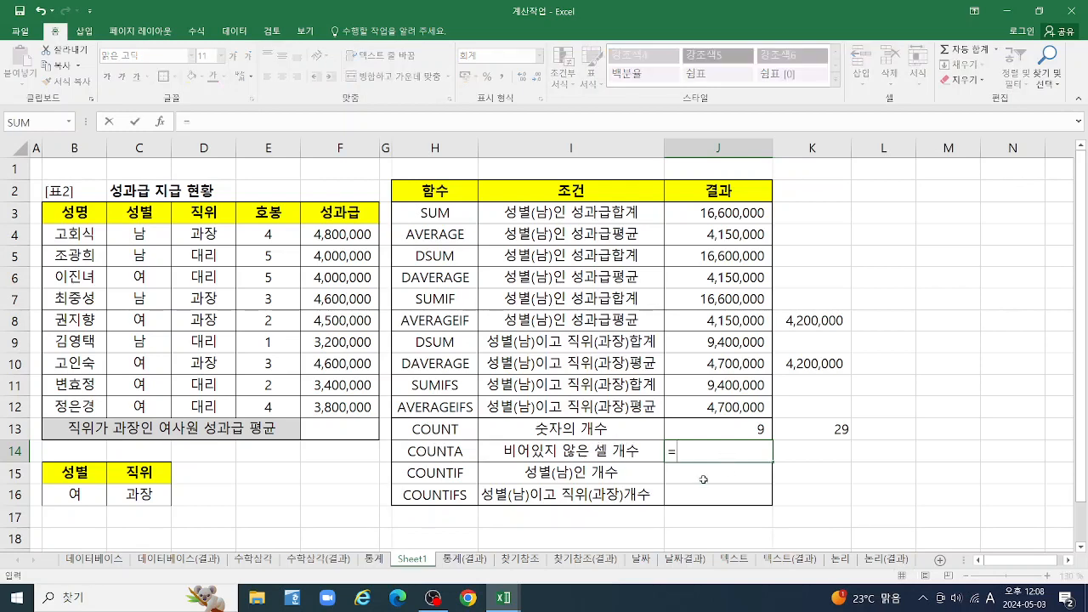
type("COU")
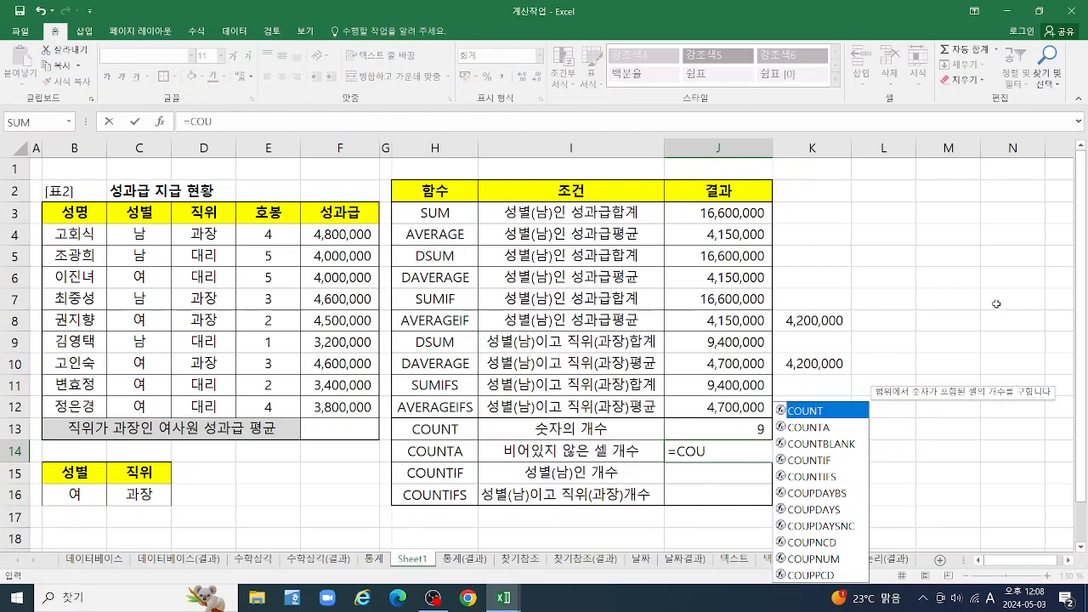
left_click(818, 430)
double_click(817, 432)
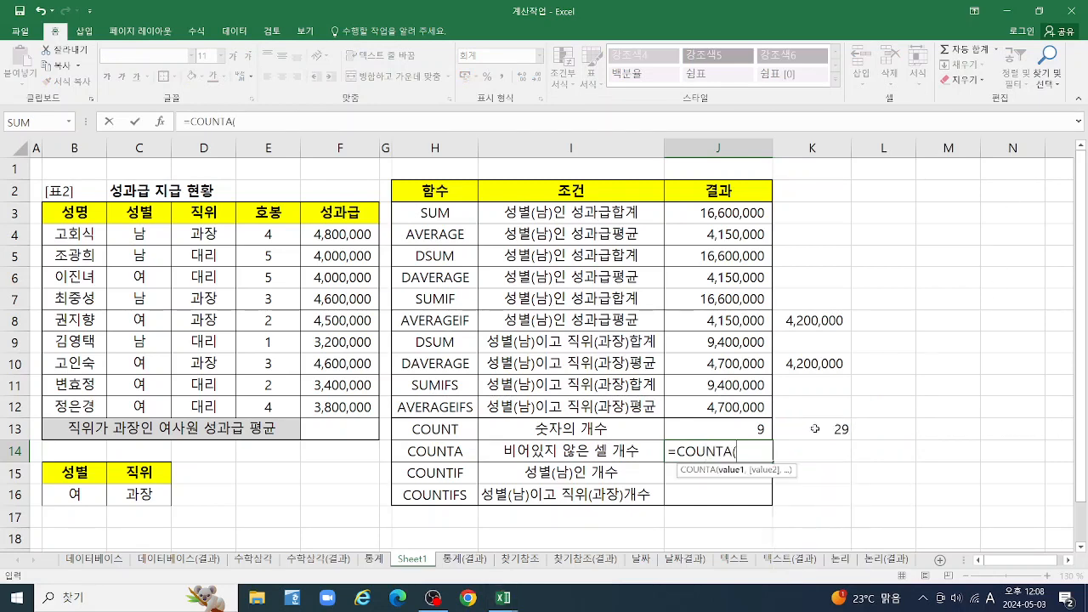
left_click_drag(130, 231, 149, 404)
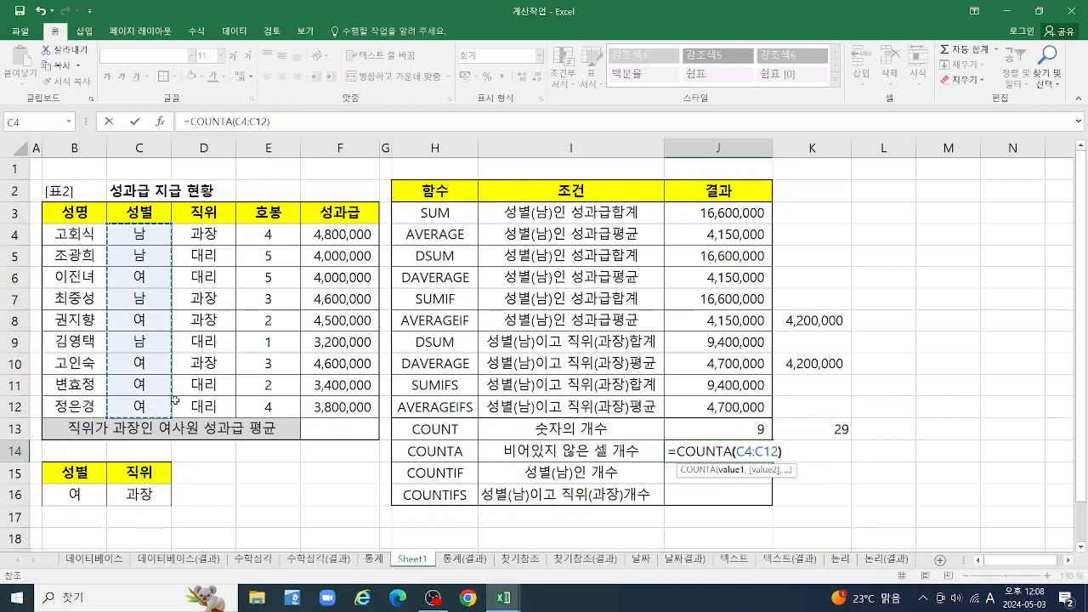
key("Return")
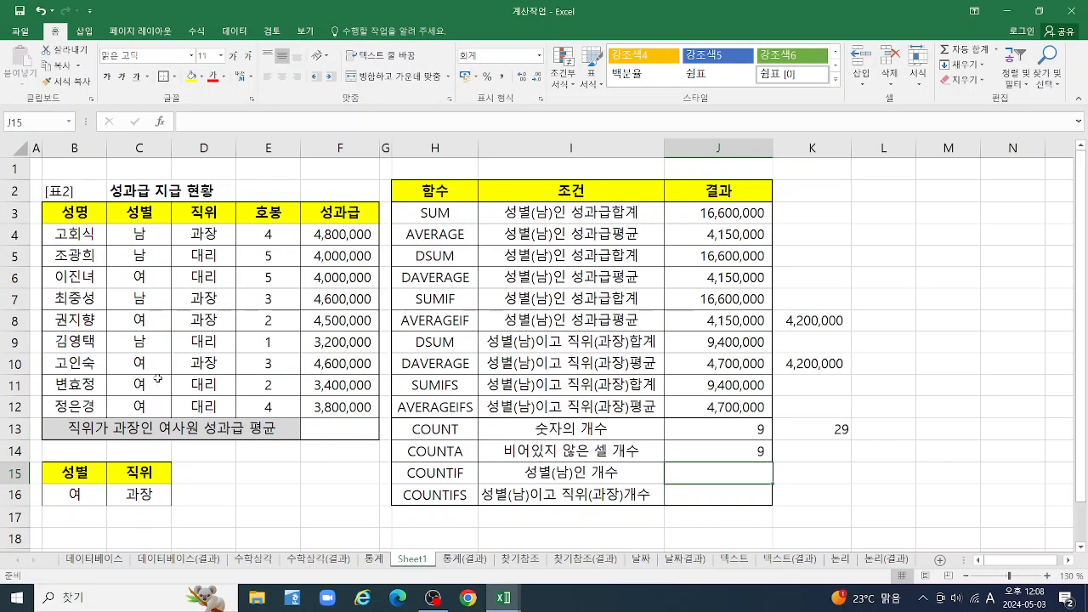
Clear the gender entry in C7 to test the COUNTA formula, and undo the deletion
left_click(132, 300)
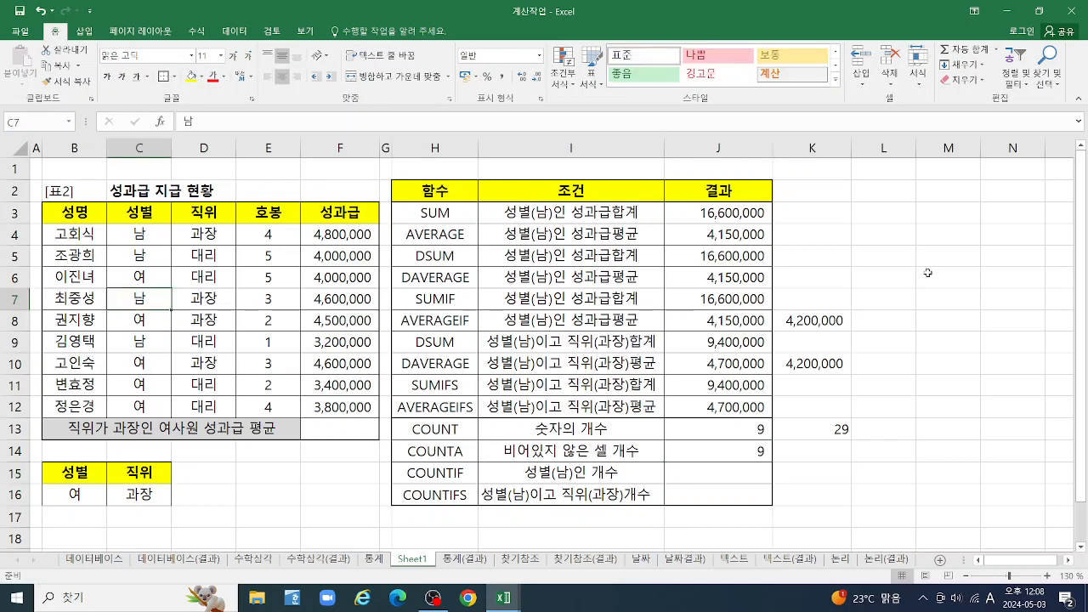
key("Delete")
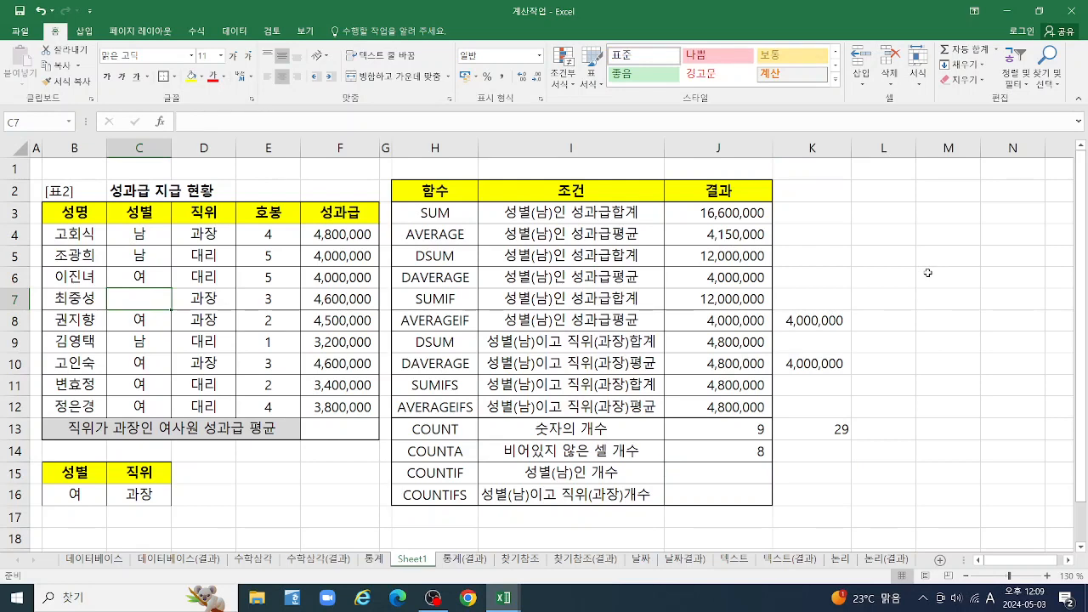
key("ctrl+z")
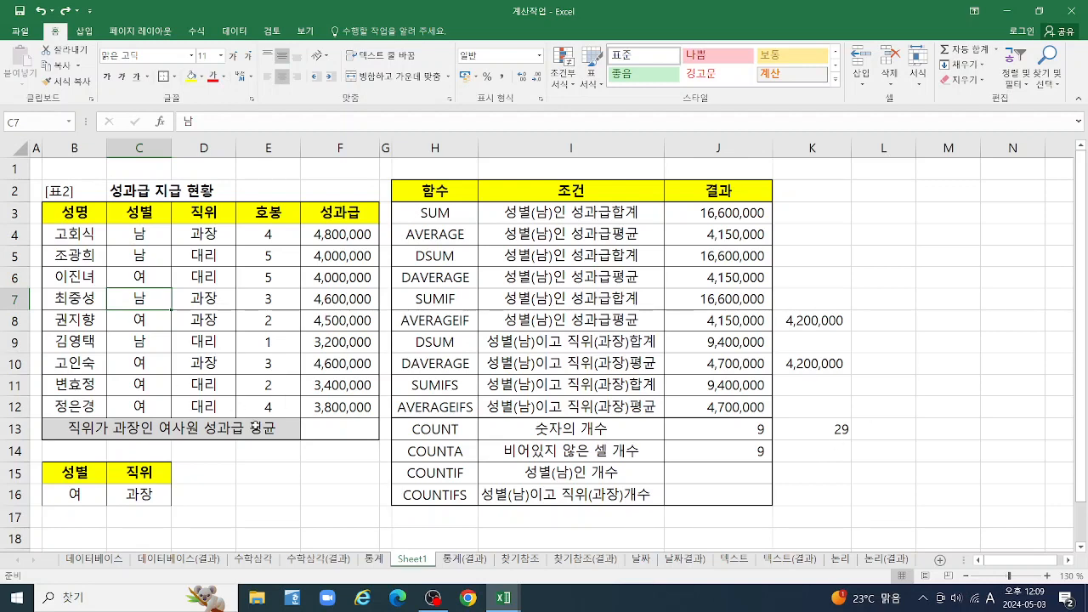
Enter a COUNTBLANK formula in K14 over B3:F13 and check it against the empty cell F13
left_click(812, 452)
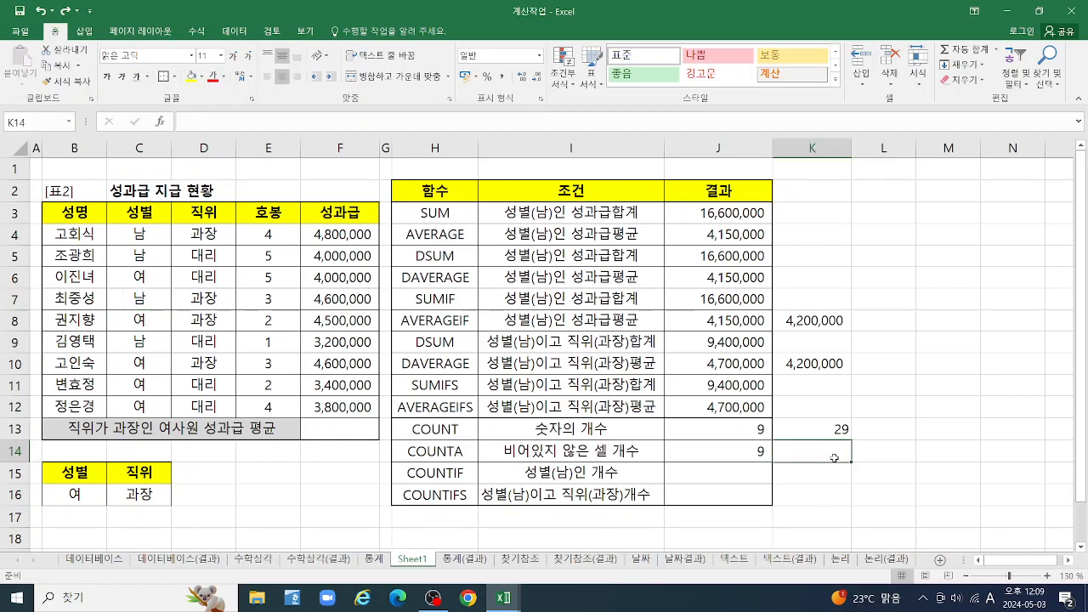
type("=COU")
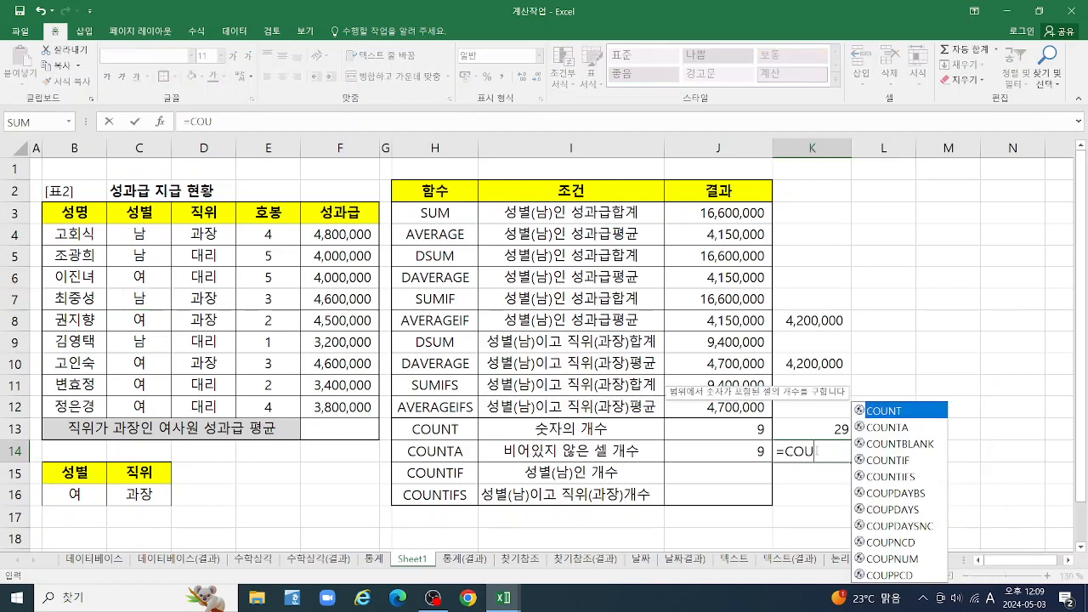
double_click(893, 443)
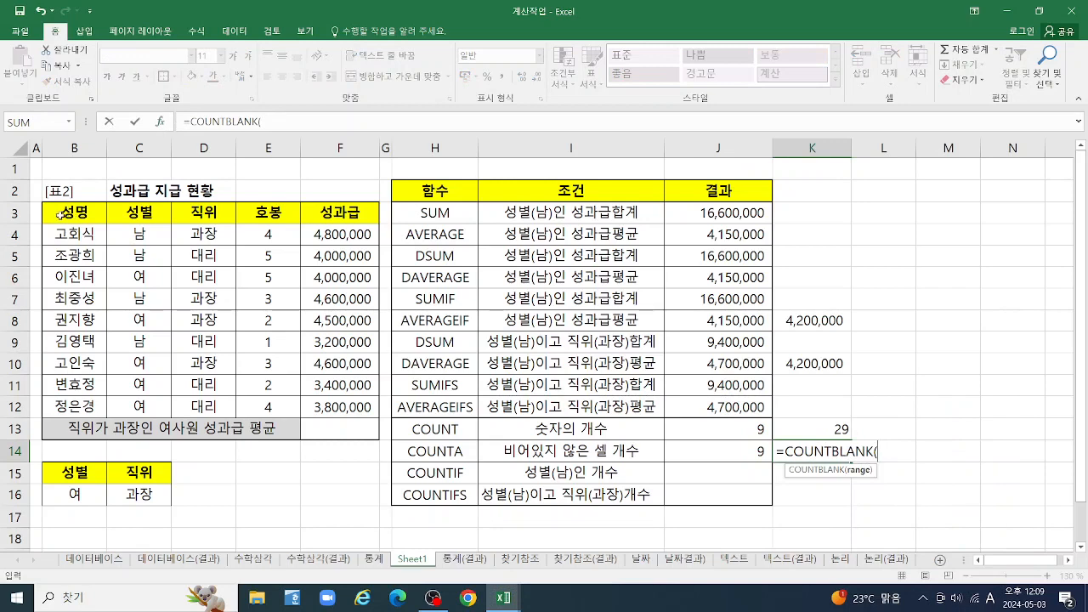
left_click_drag(64, 213, 363, 427)
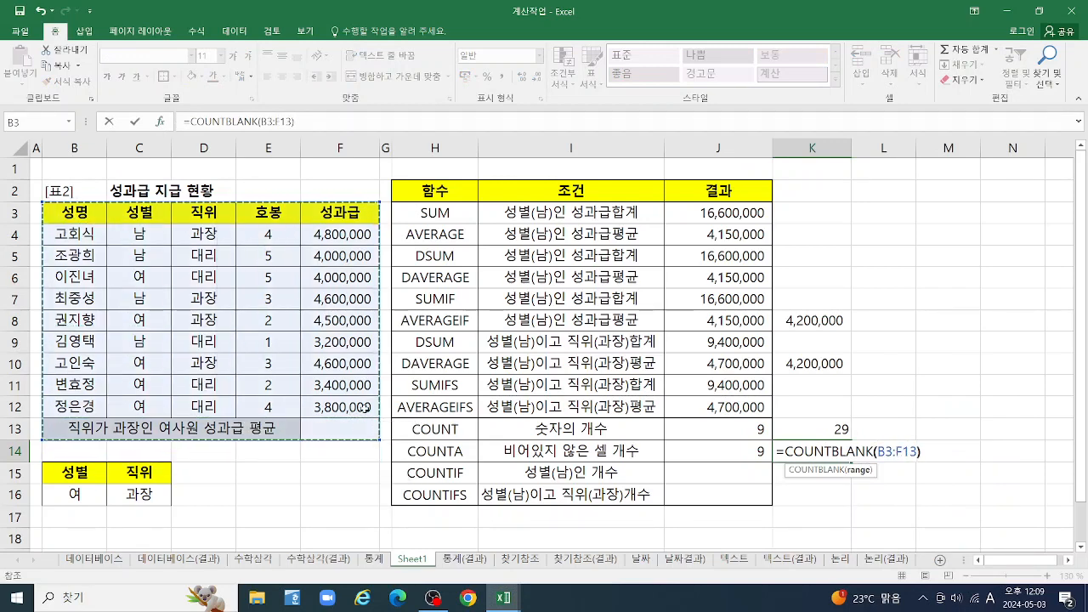
key("Return")
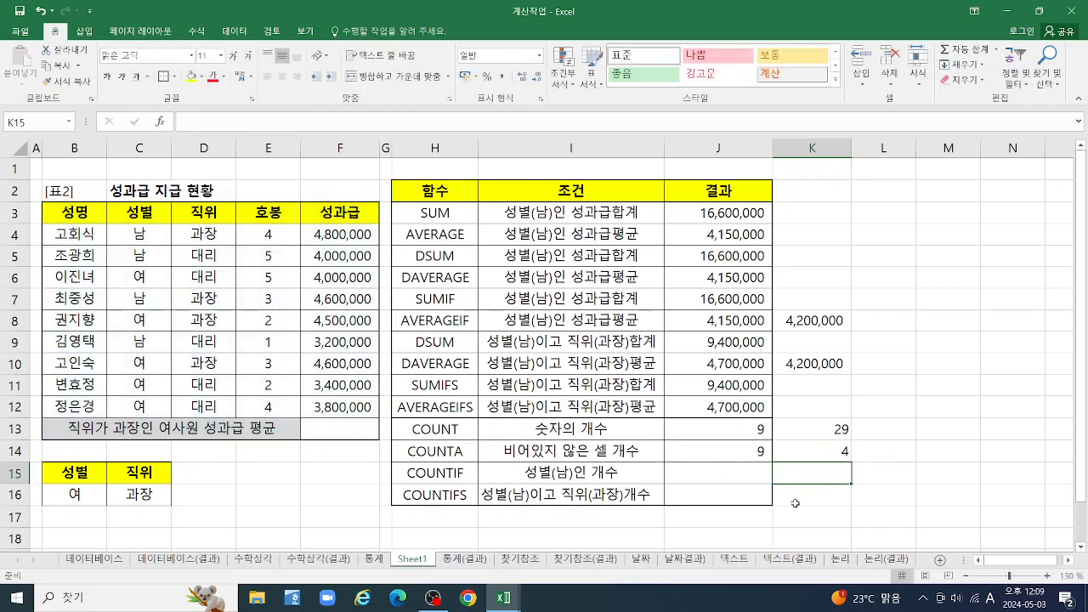
left_click(818, 447)
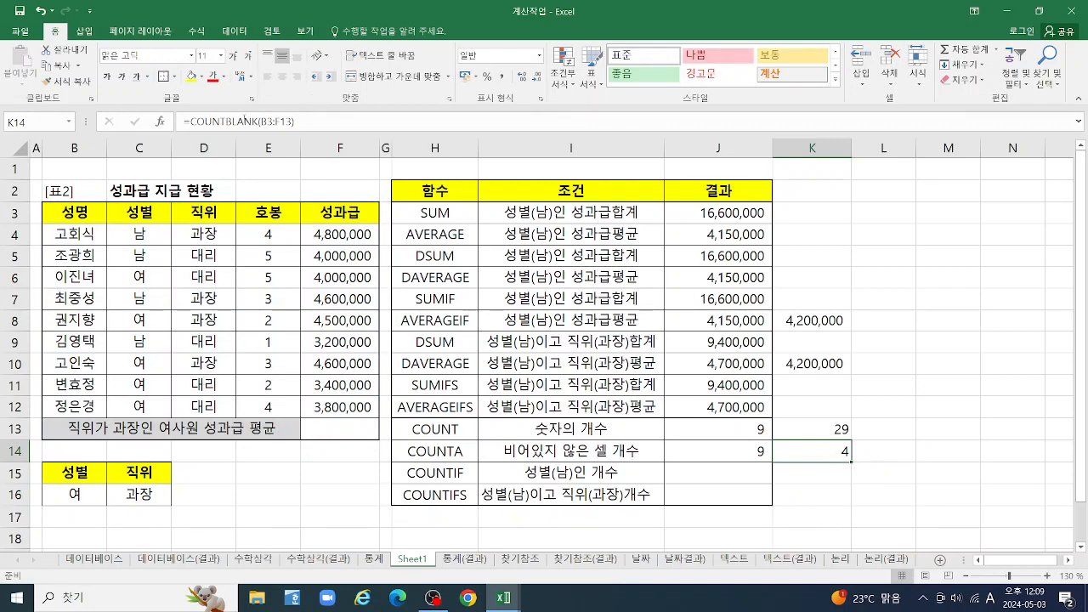
left_click(334, 433)
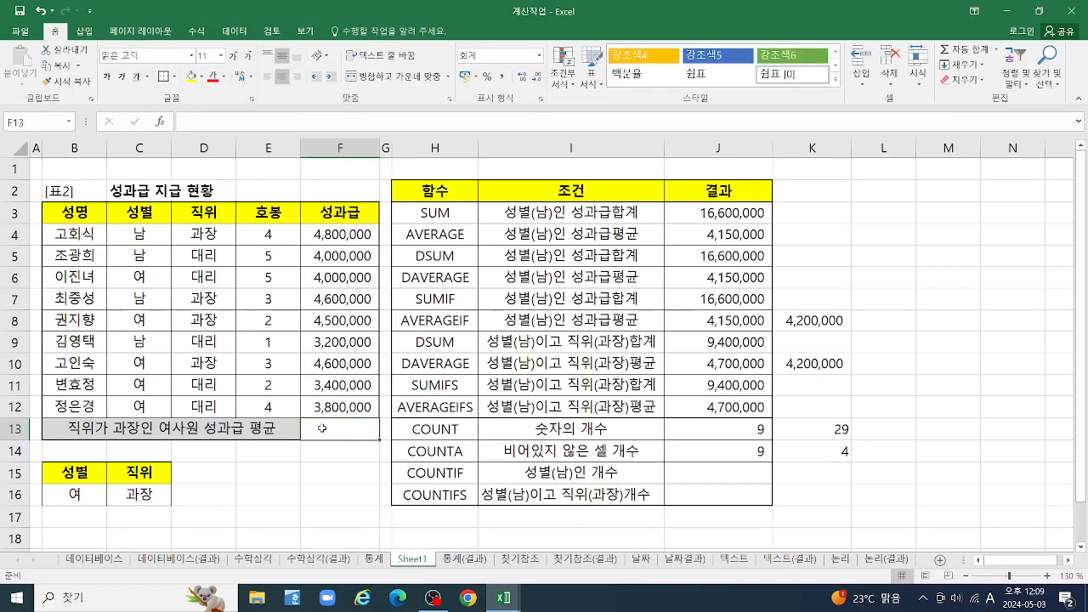
Replace K14's formula with a COUNTBLANK over the bonus (성과급) range F4:F13
left_click(118, 427)
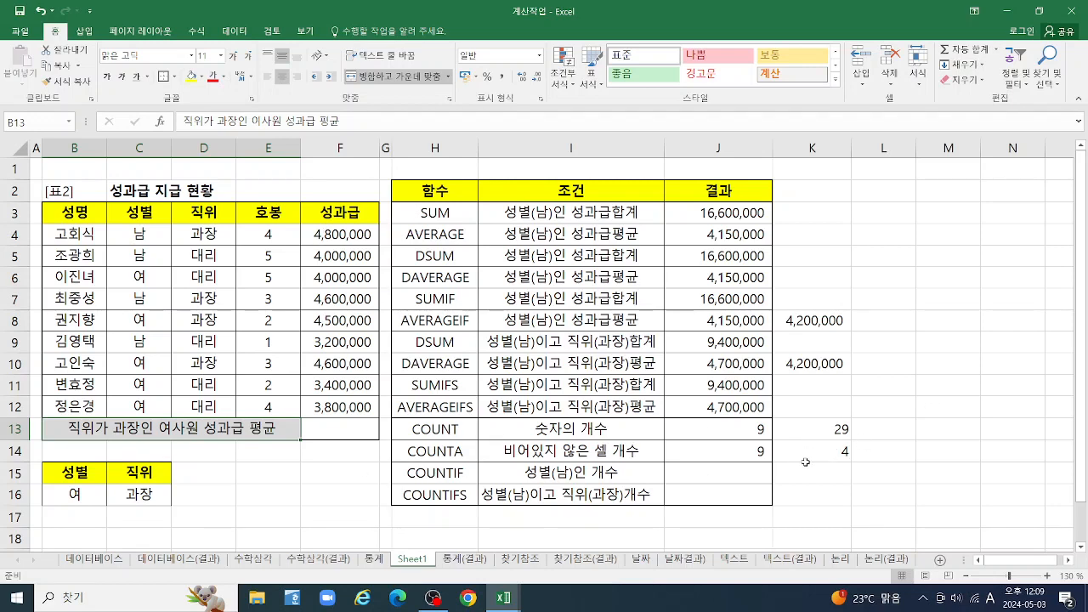
type("=")
key("Escape")
left_click(798, 449)
type("COU")
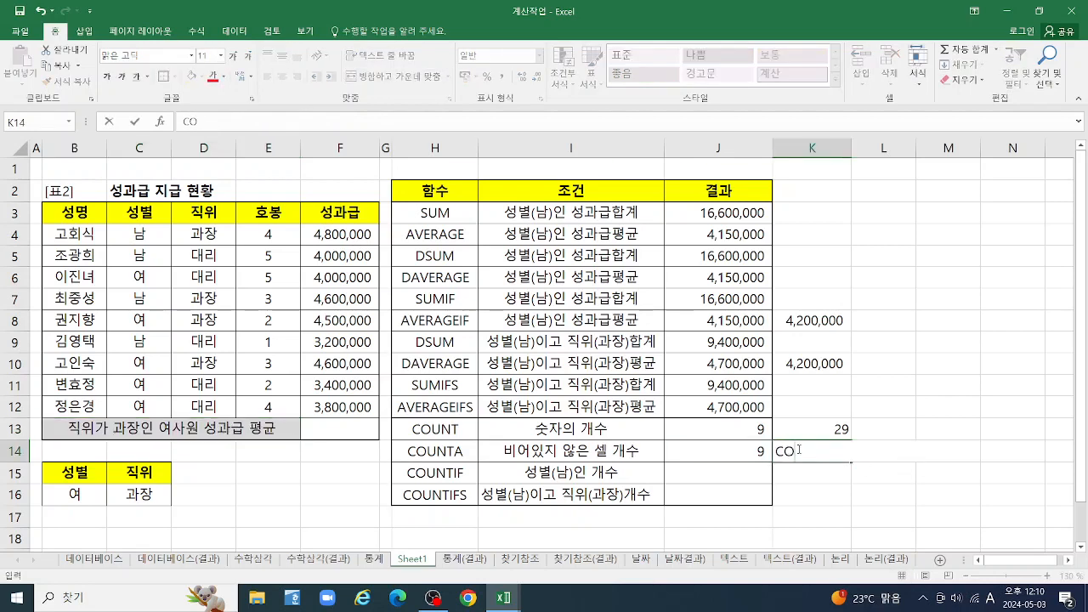
key("BackSpace")
key("BackSpace")
key("BackSpace")
type("=COU")
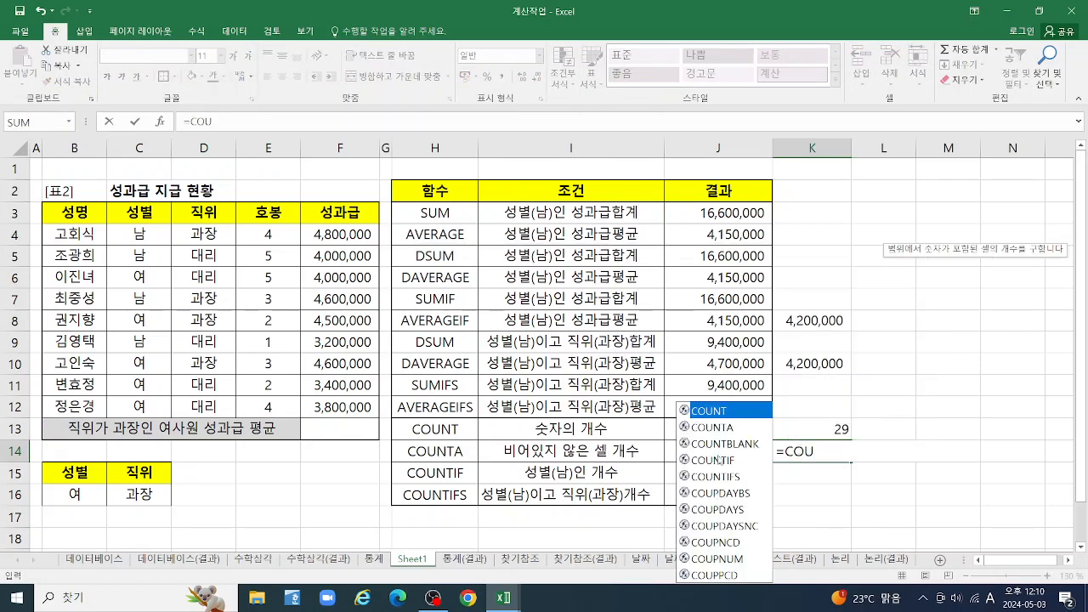
double_click(728, 444)
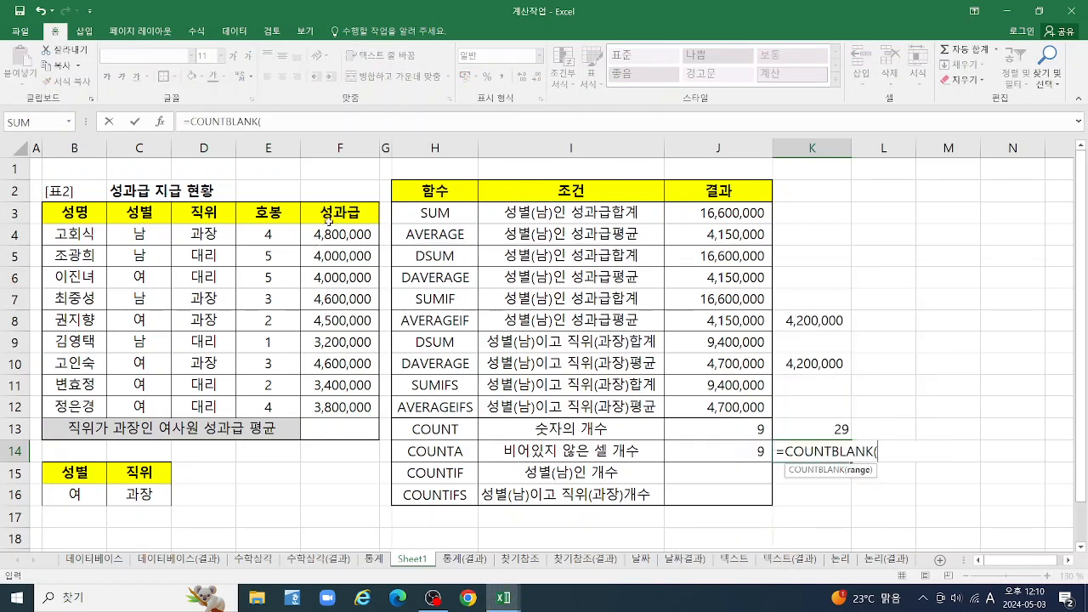
left_click_drag(333, 240, 366, 423)
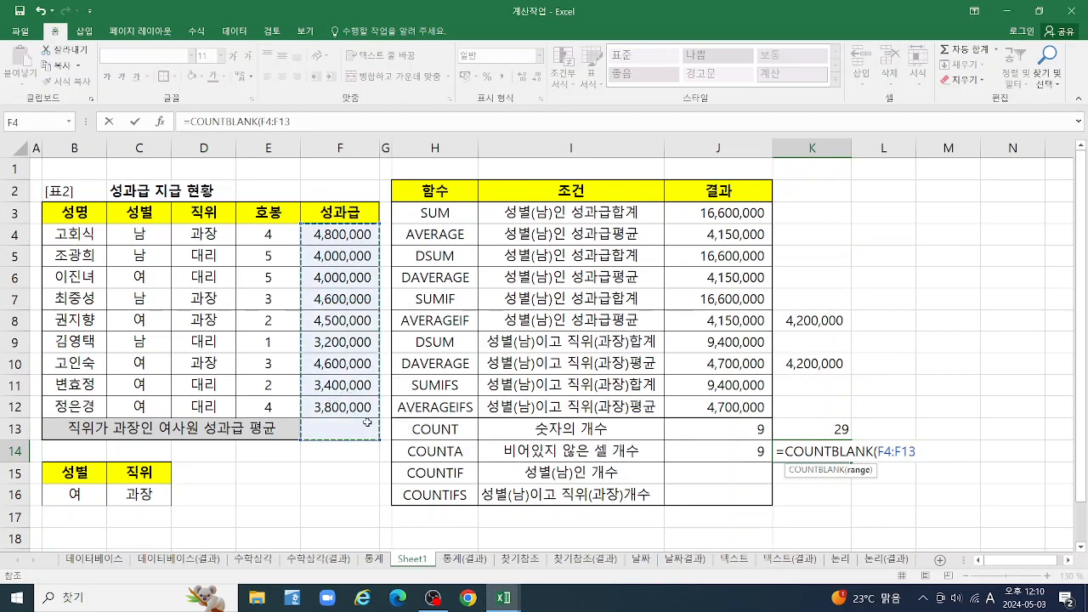
key("Return")
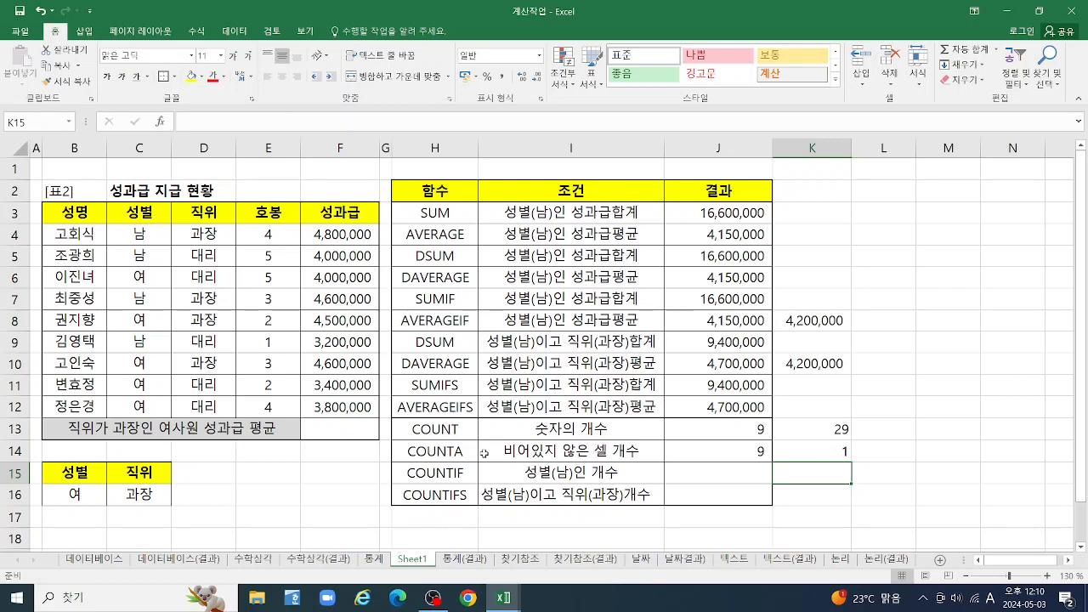
Enter a COUNTIF formula in J15 over the gender range C4:C12 with the criterion "남"
left_click(709, 475)
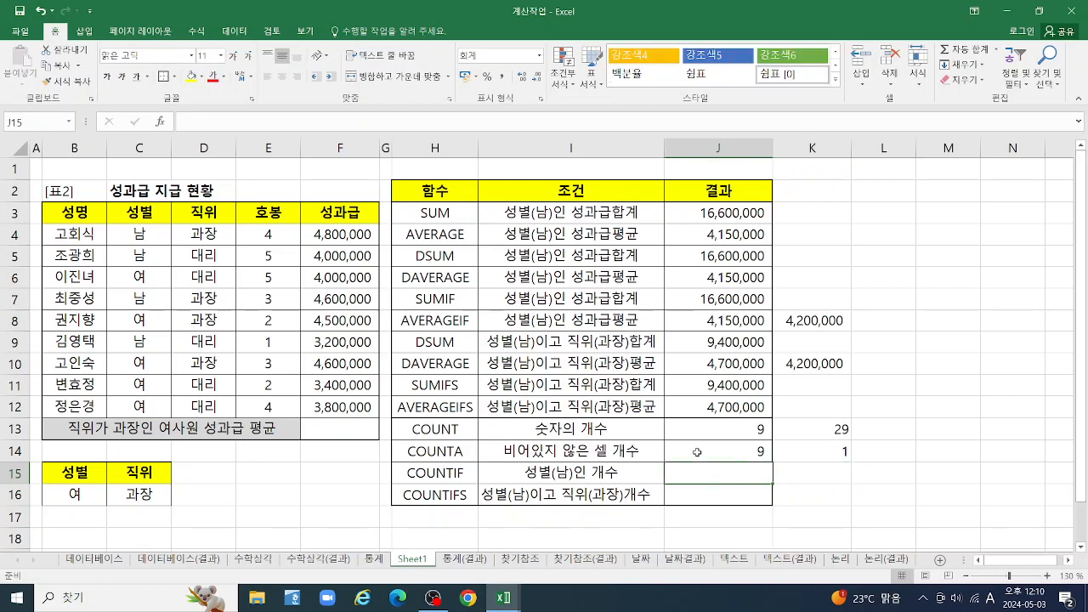
type("=COU")
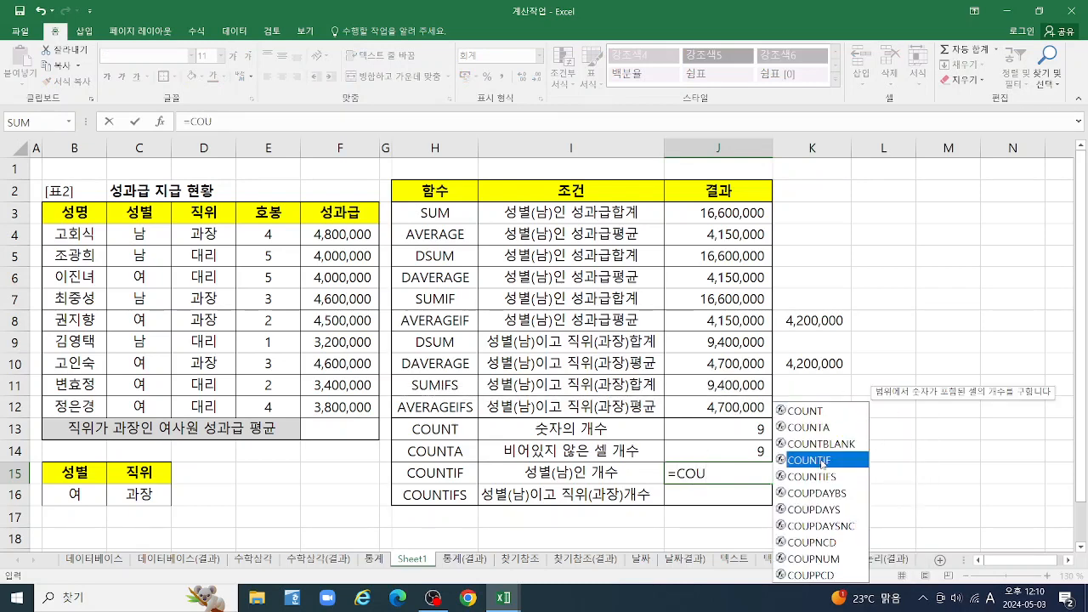
double_click(799, 462)
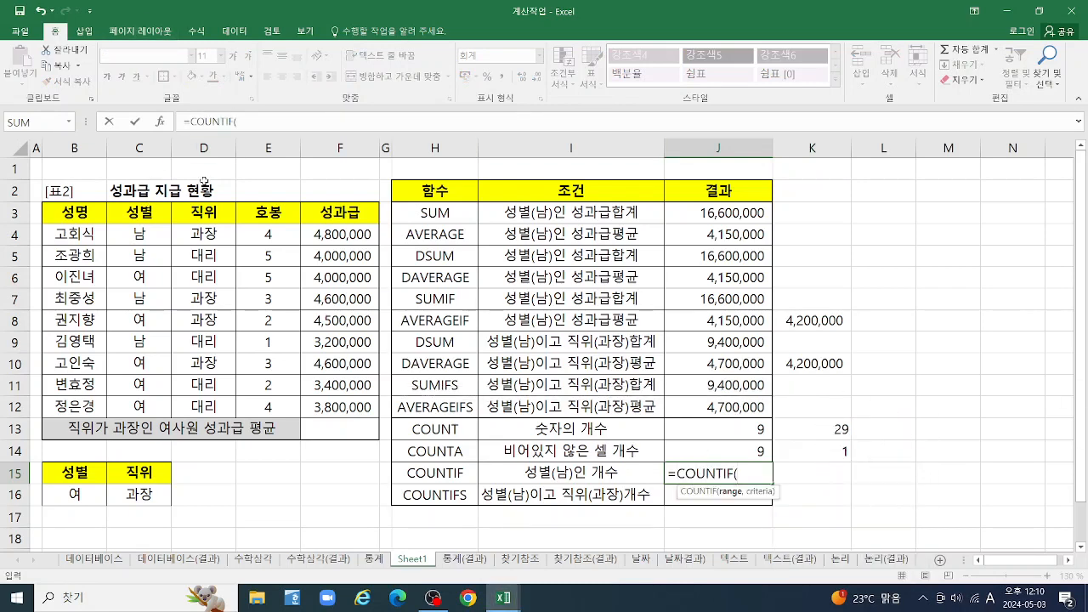
left_click(159, 121)
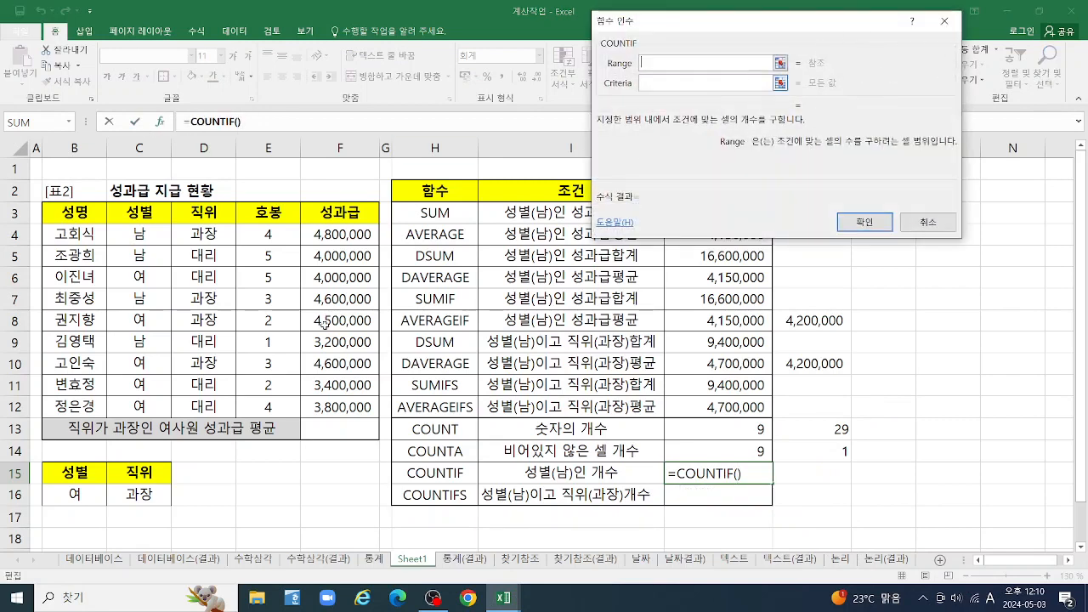
left_click_drag(136, 233, 140, 406)
key("Tab")
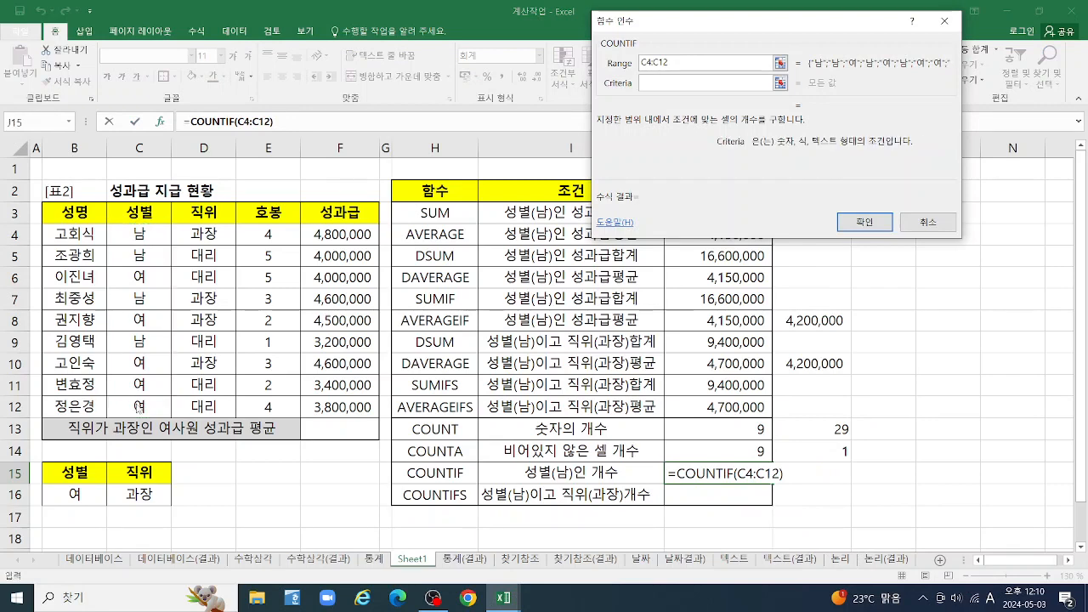
type("SKA")
key("BackSpace")
key("BackSpace")
key("BackSpace")
key("Hangul")
type("ㄴㅏㅁ")
key("Tab")
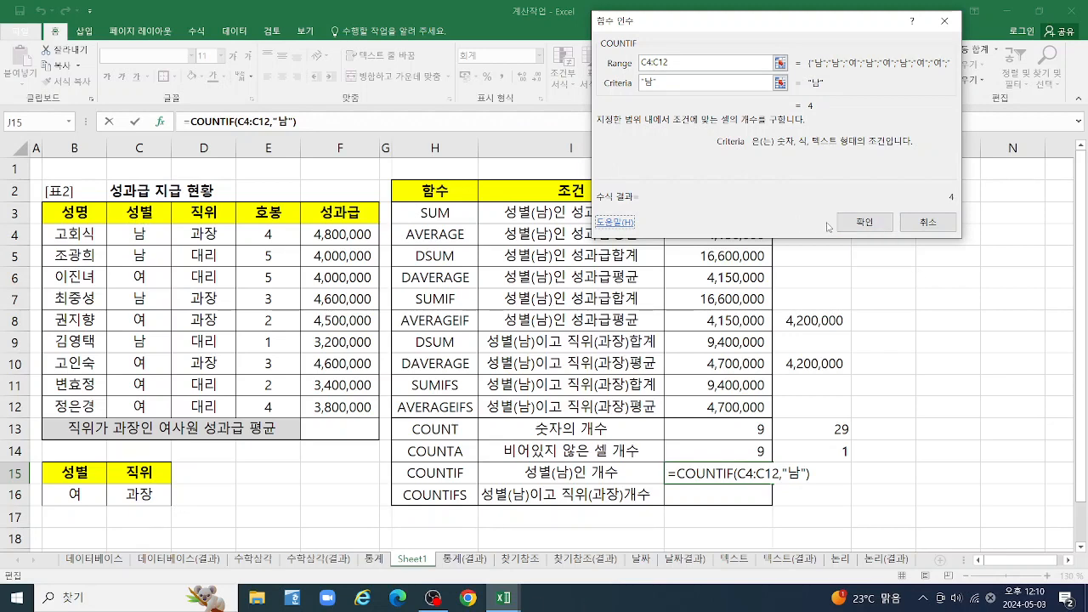
left_click(861, 219)
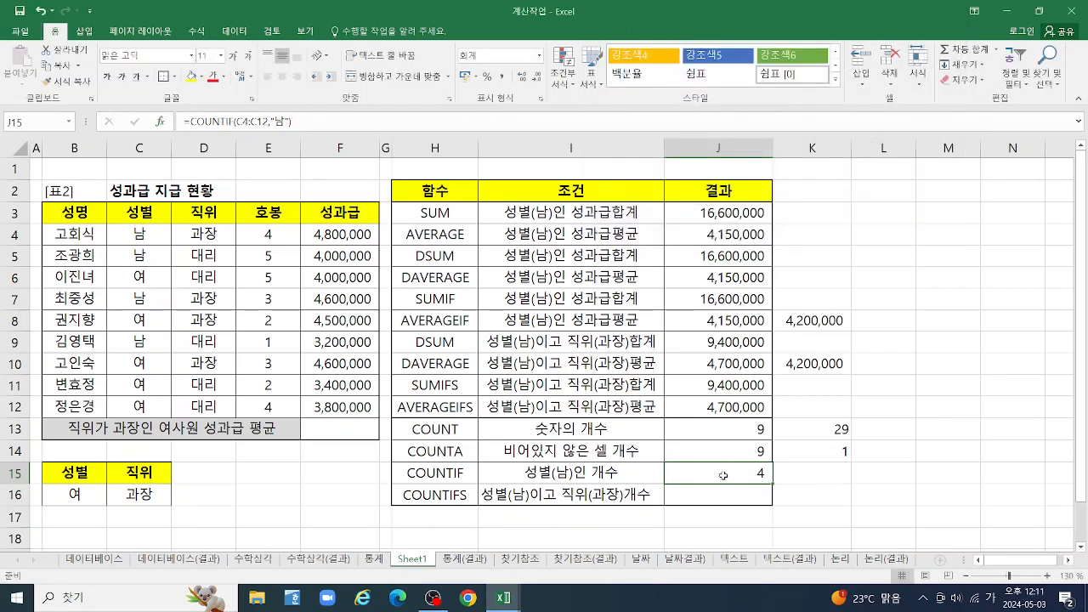
Restart J15's formula as a COUNTIF over C4:C12, trying cell C4 as the criterion and clearing it again
type("=채")
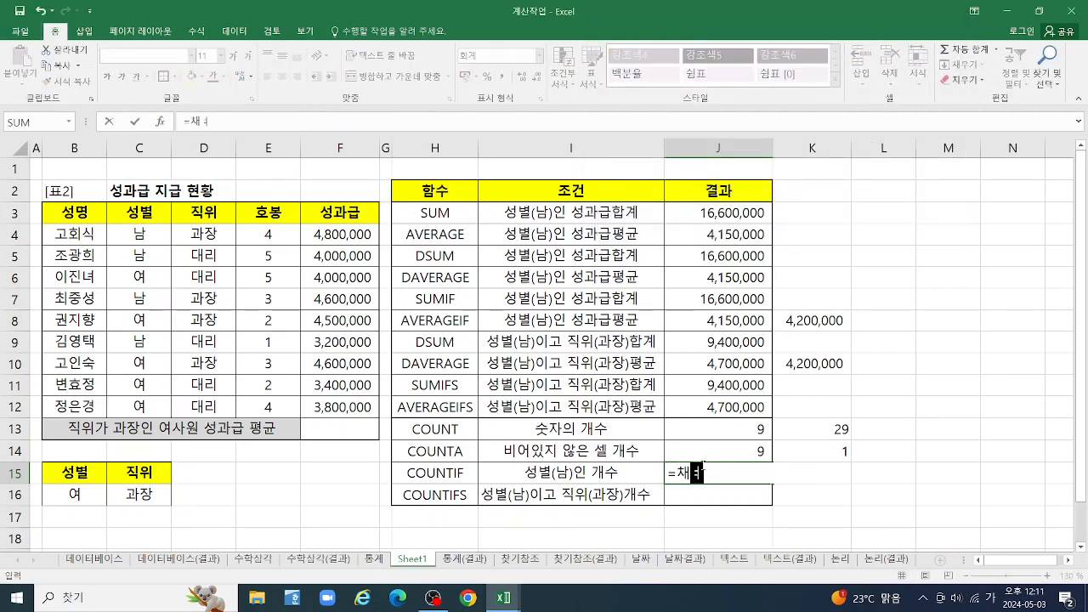
key("BackSpace")
type("COU")
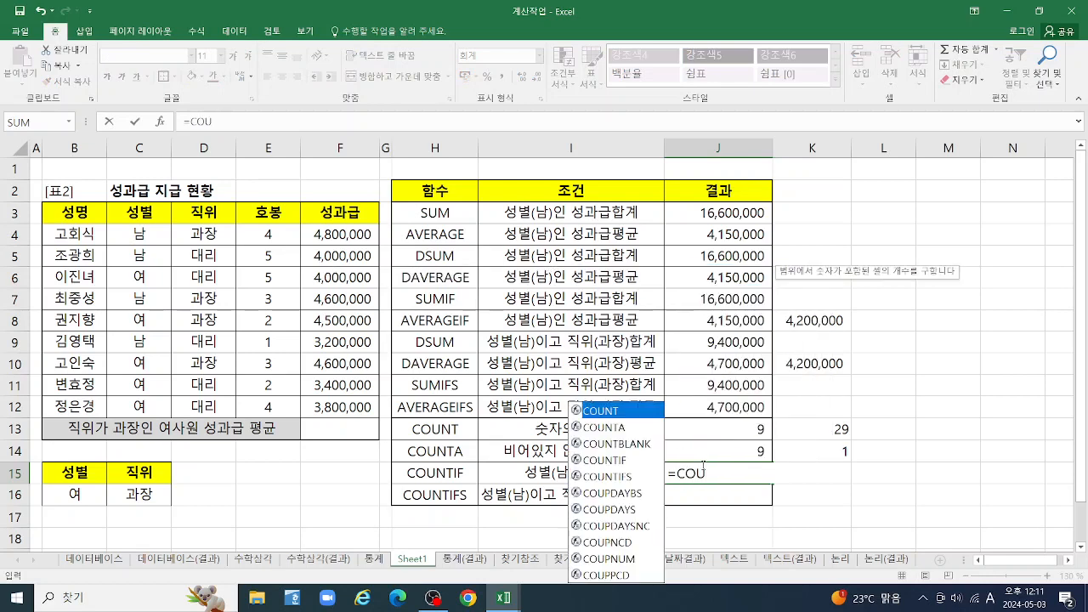
double_click(611, 460)
left_click(159, 122)
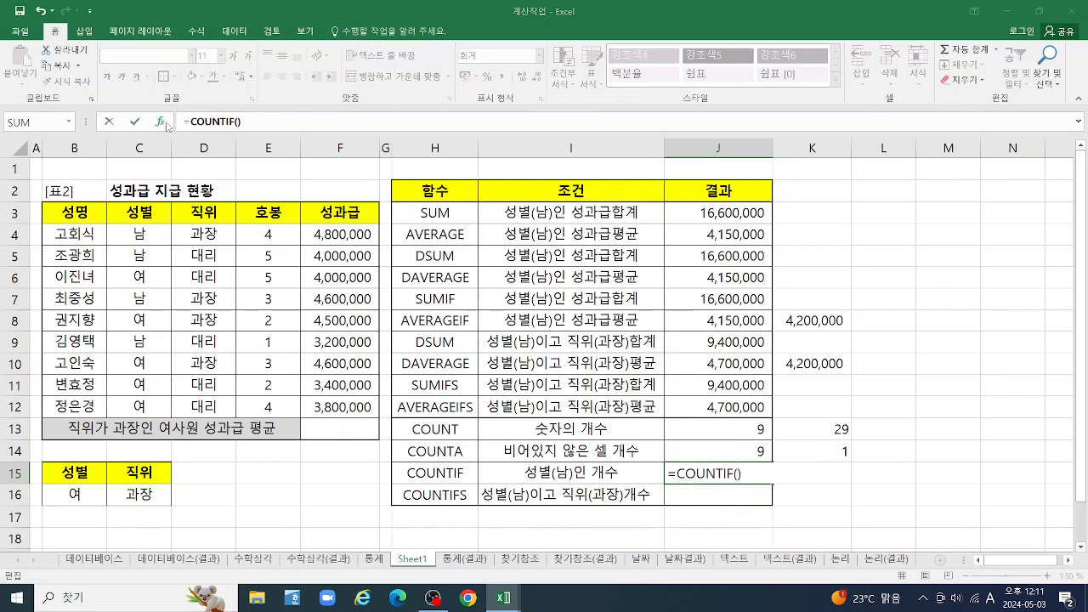
left_click_drag(144, 239, 144, 409)
left_click(665, 84)
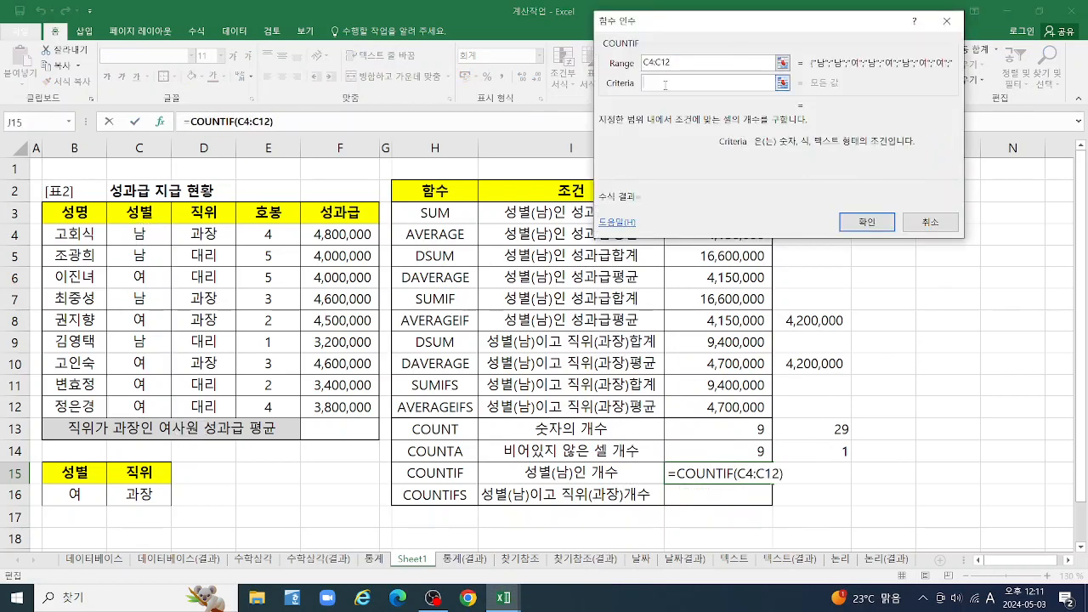
left_click(151, 236)
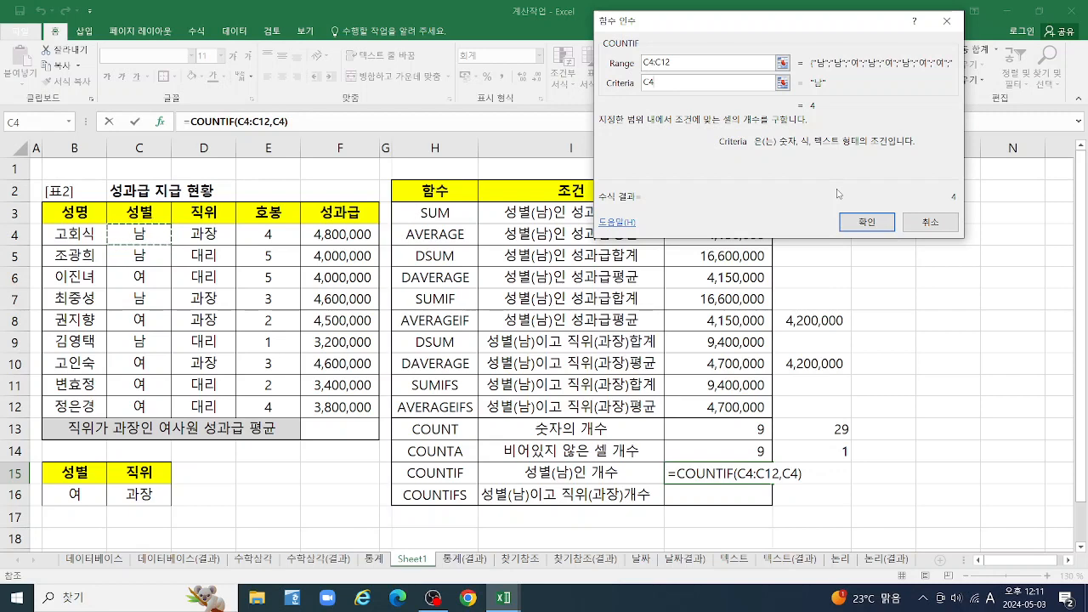
key("BackSpace")
key("BackSpace")
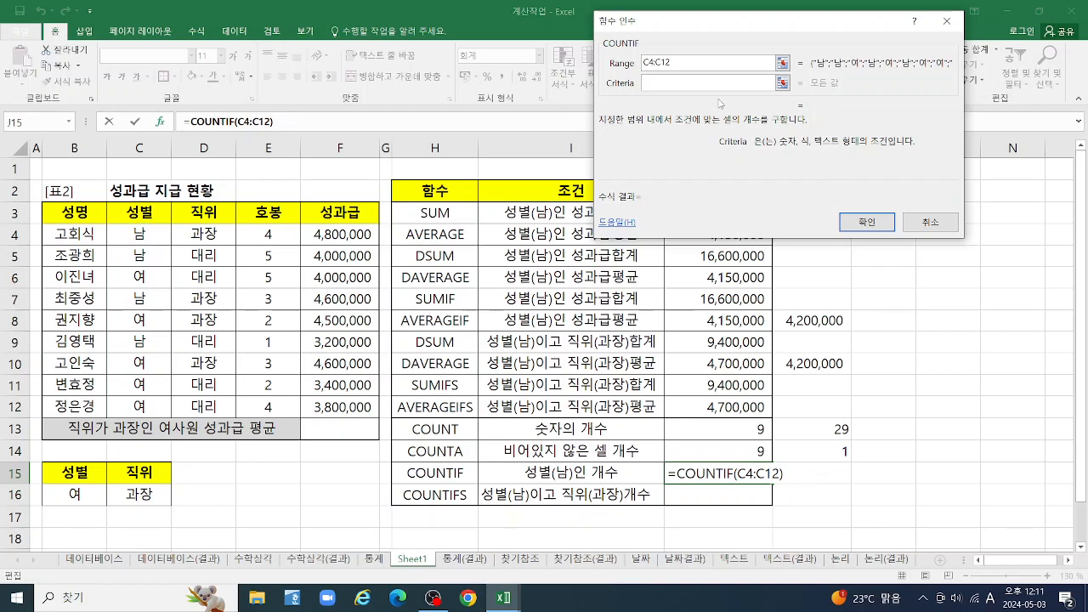
Try a not-equal criterion combining <> with cell C4, and remove the cell reference
type("<>")
key("BackSpace")
key("BackSpace")
type("<>")
left_click_drag(740, 27, 727, 56)
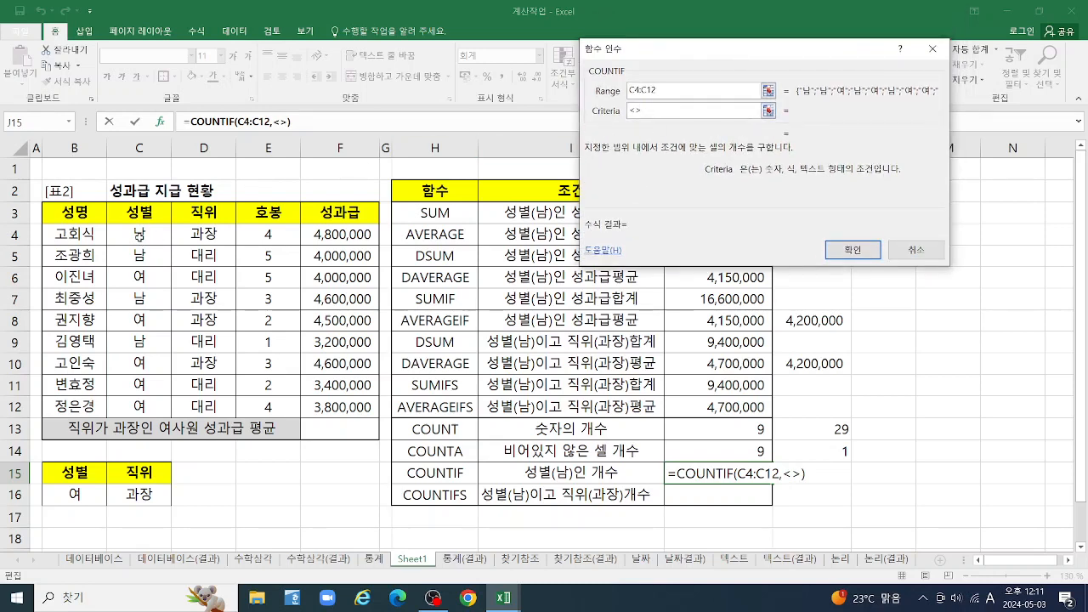
left_click(141, 237)
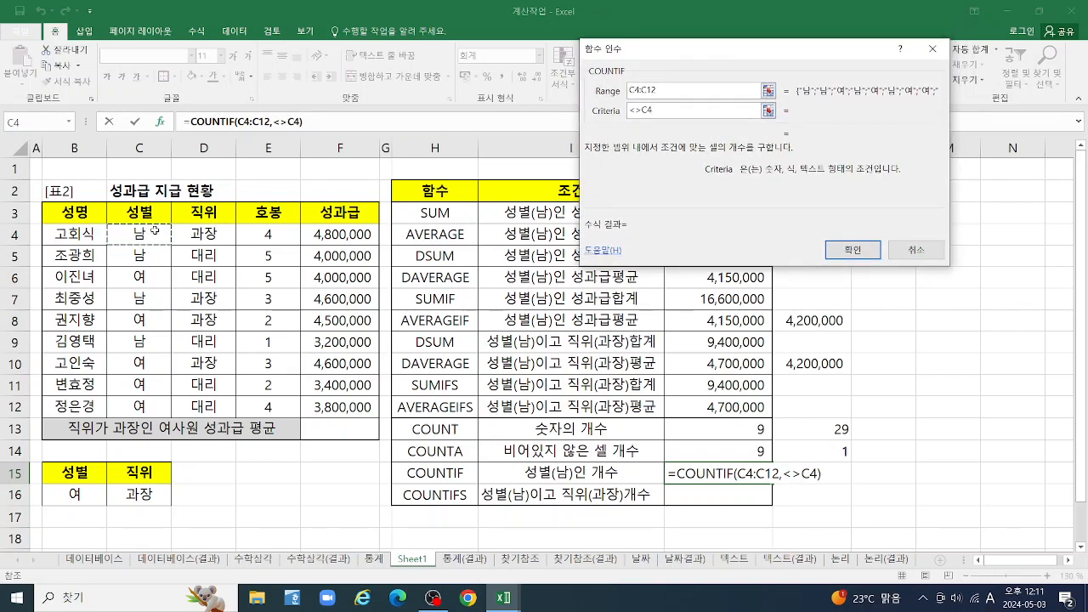
key("BackSpace")
key("BackSpace")
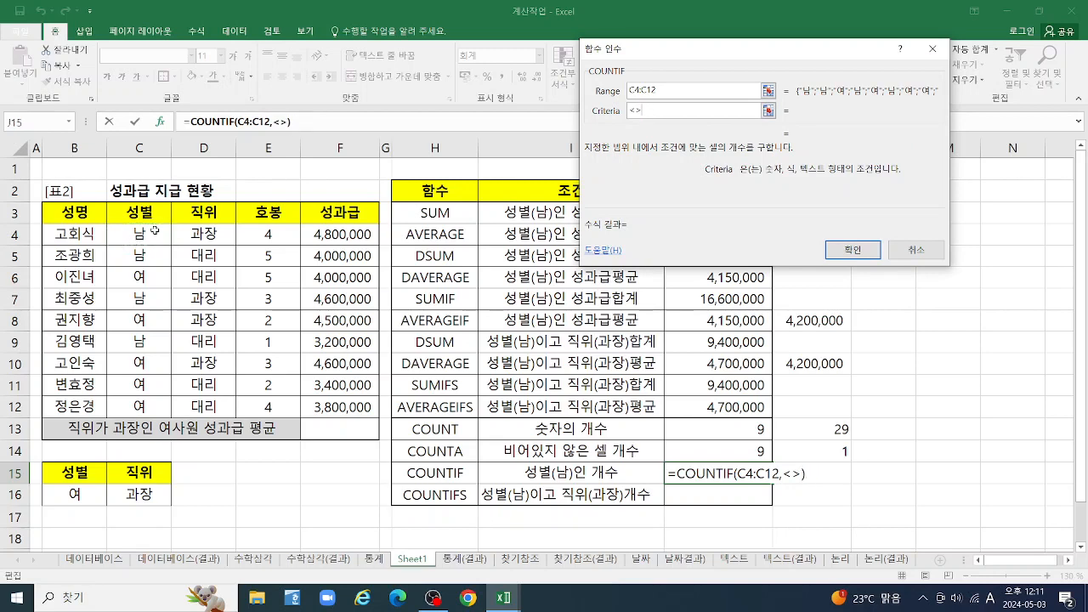
Set J15's COUNTIF criterion to "<>남" and apply the formula
type("\"")
key("BackSpace")
type("<>")
type("SKA")
key("BackSpace")
key("BackSpace")
key("BackSpace")
key("Hangul")
type("남")
key("Tab")
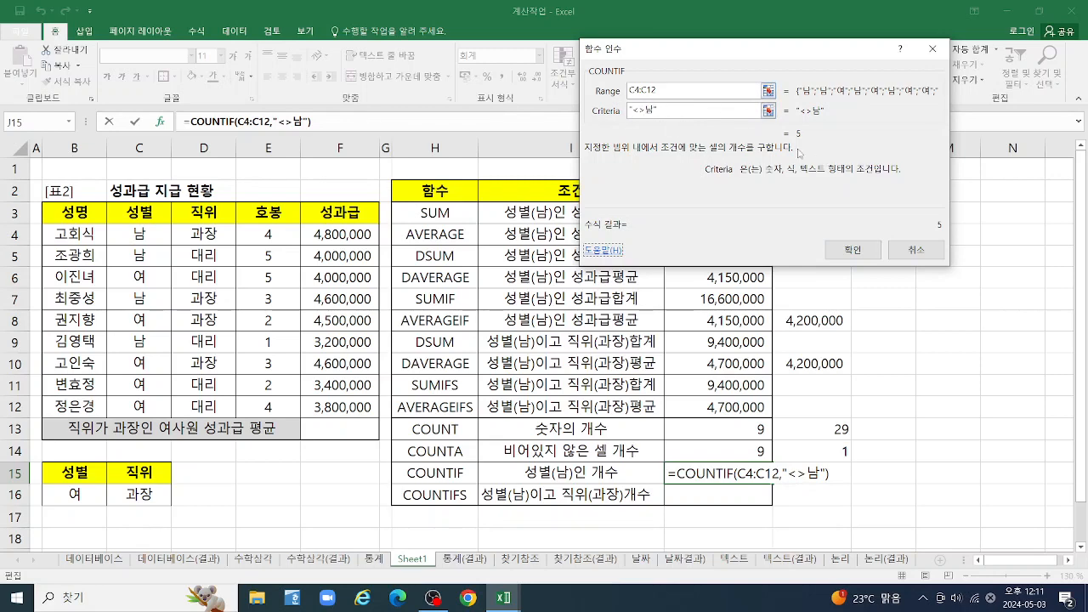
left_click(854, 250)
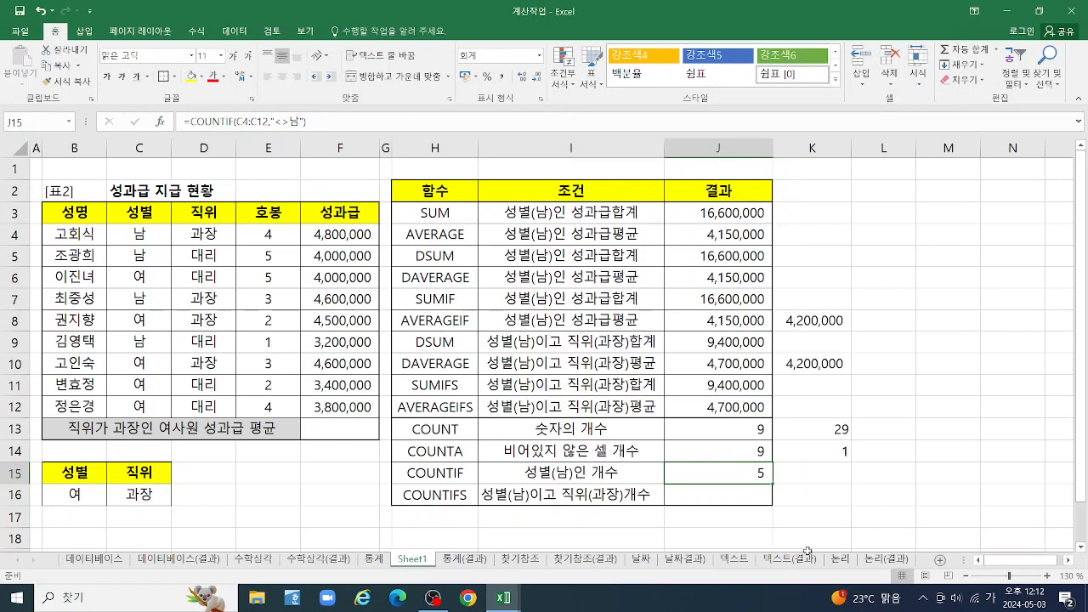
Start a COUNTIFS formula in J16 and open its function arguments for editing
left_click(748, 499)
type("=")
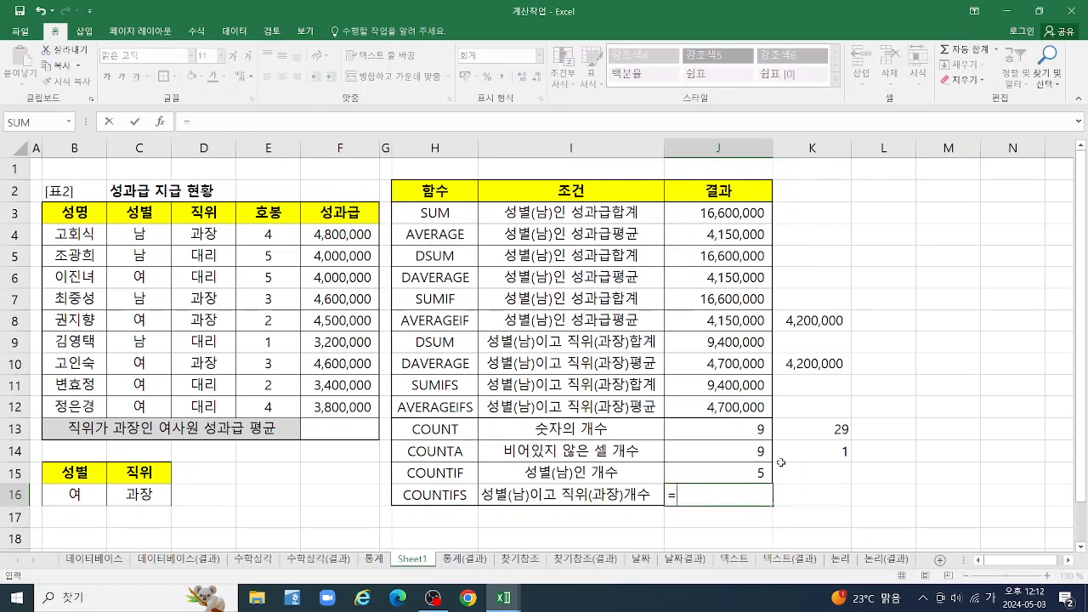
type("채ㅕ")
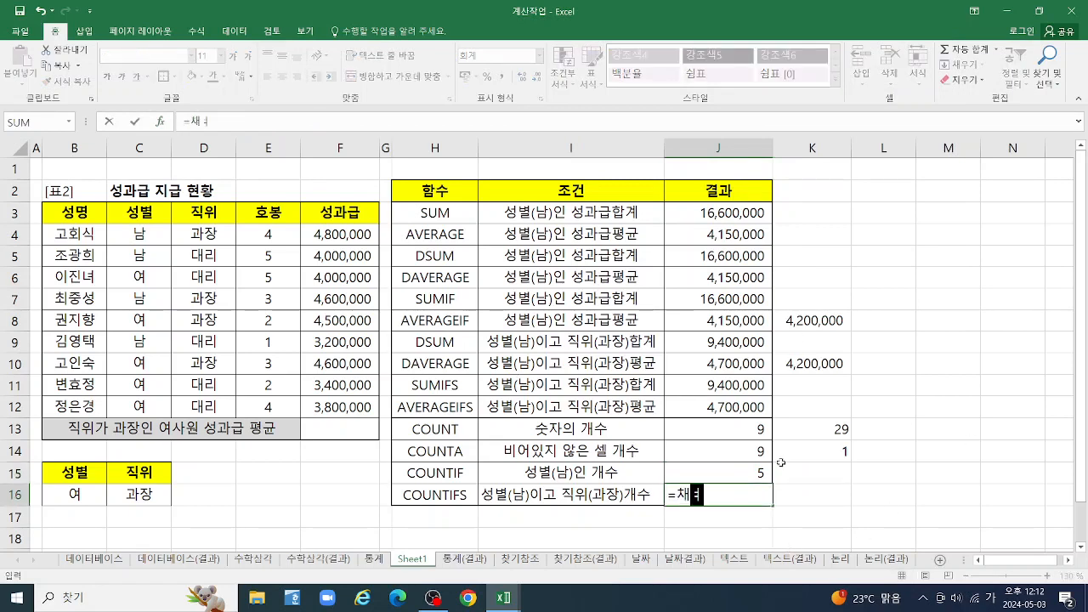
key("BackSpace")
key("BackSpace")
key("BackSpace")
type("=CPI")
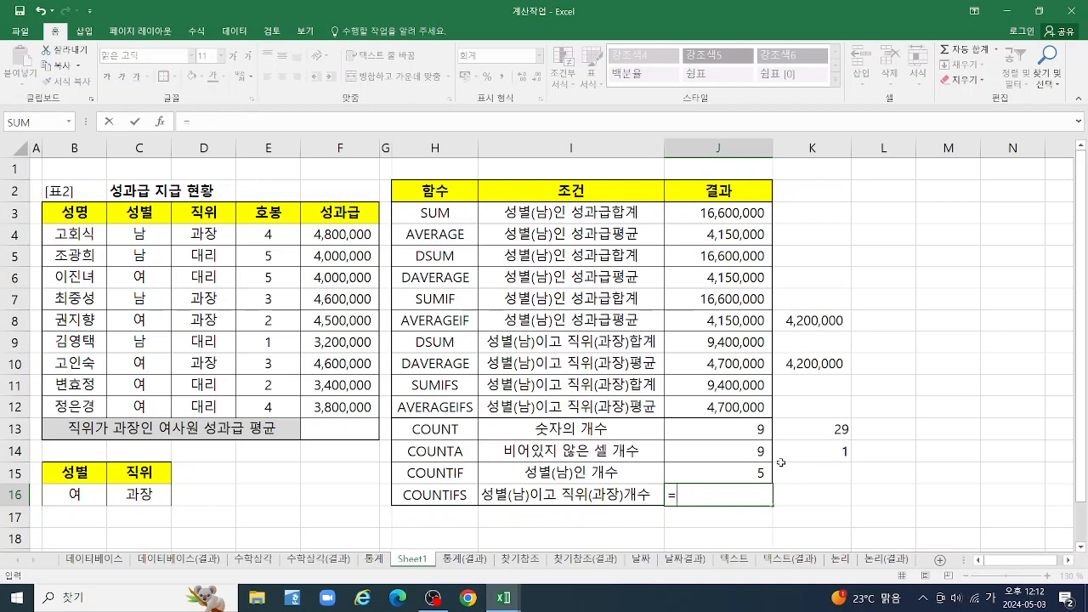
key("BackSpace")
key("BackSpace")
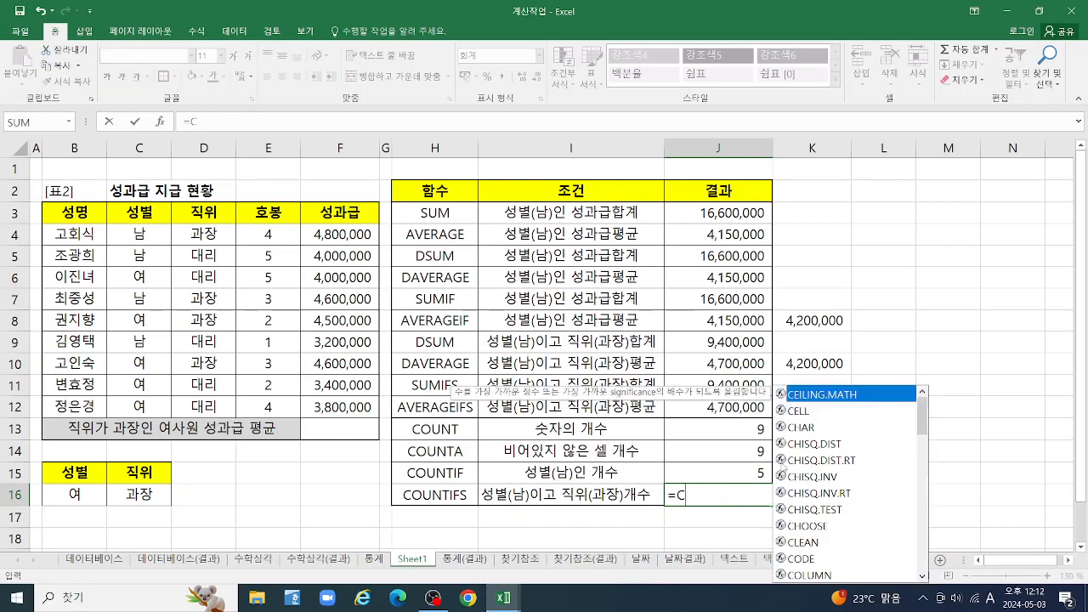
type("OU")
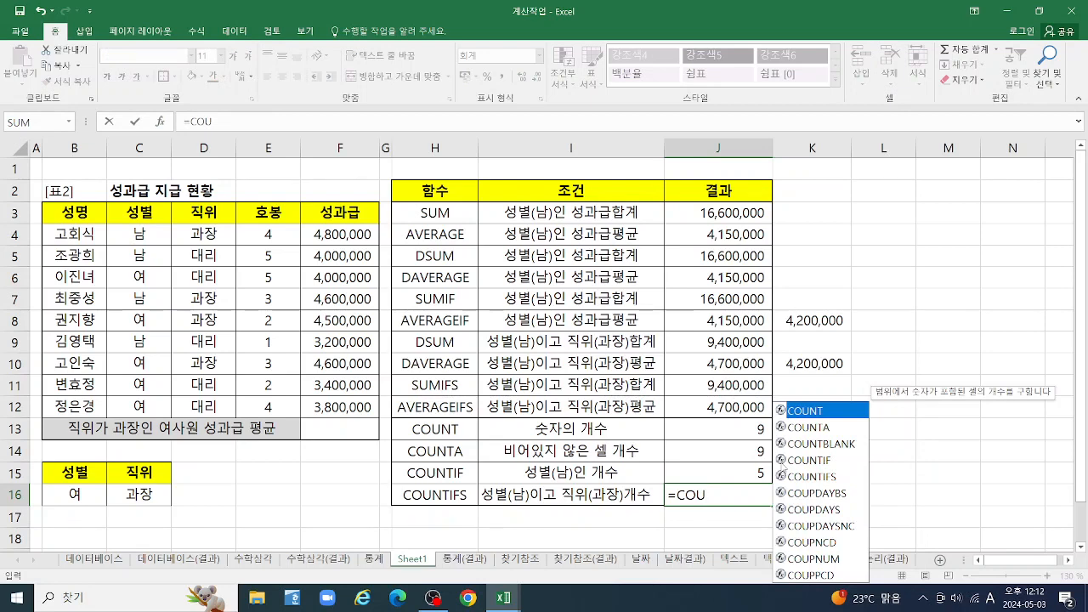
left_click(811, 479)
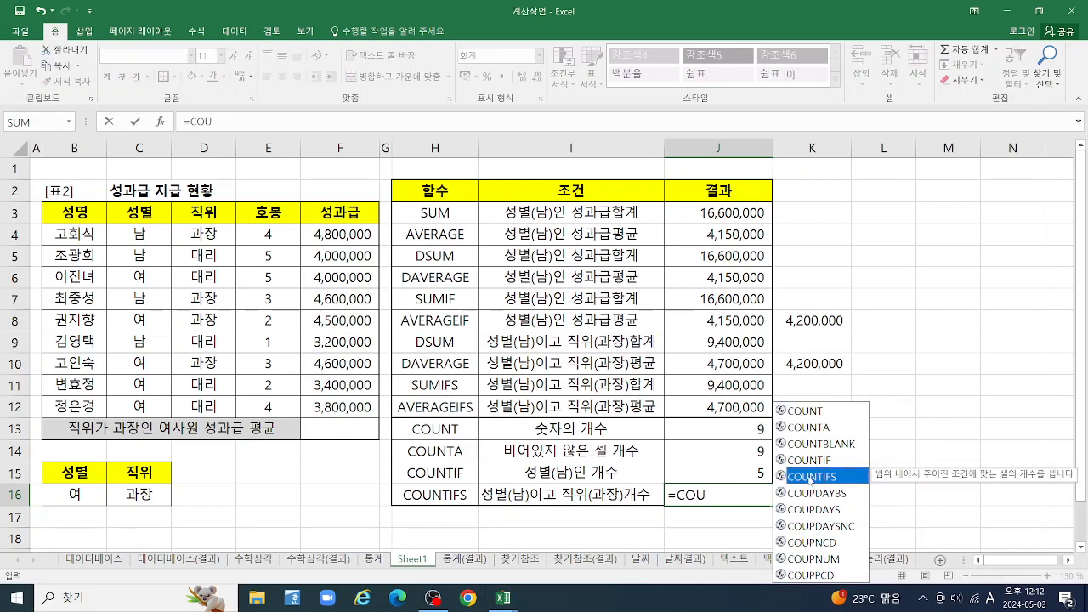
double_click(810, 478)
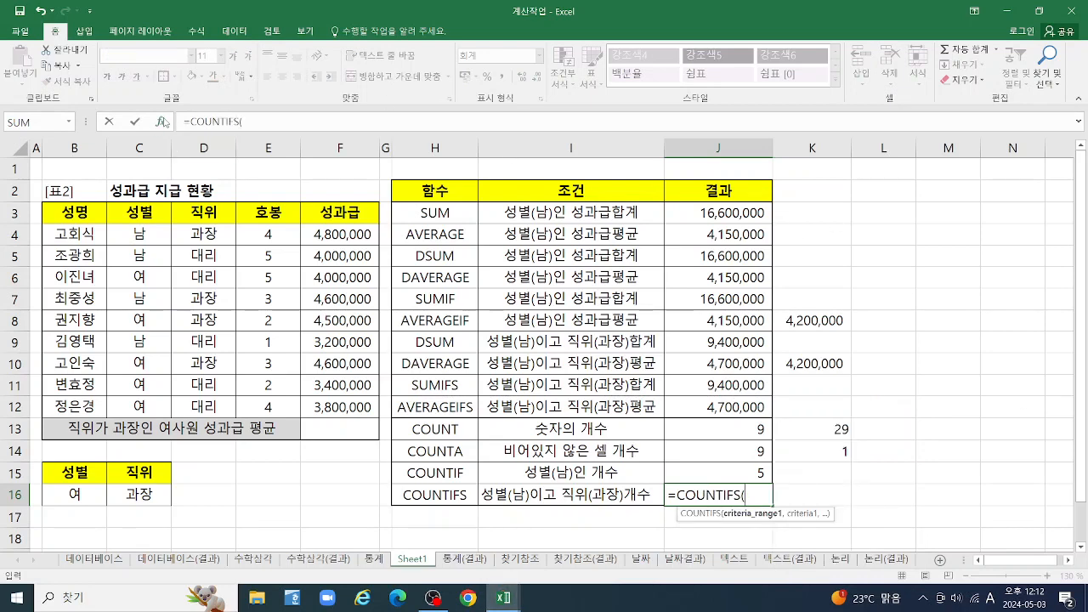
type(")")
left_click(162, 122)
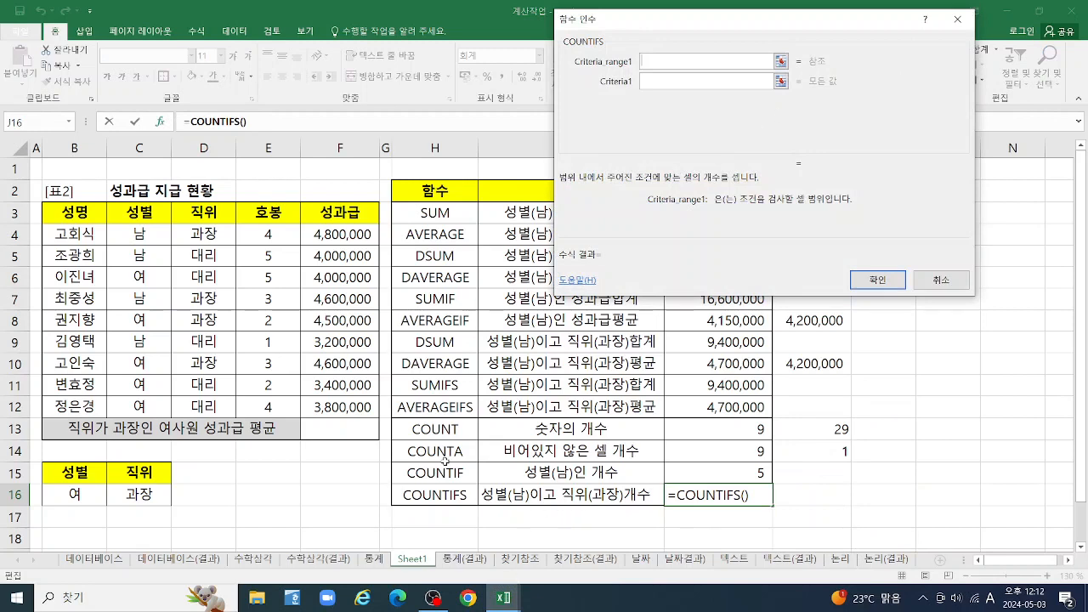
Complete J16's COUNTIFS by pairing range C4:C12 with criterion C4 and range D4:D12 with criterion D4, and apply the formula
left_click_drag(134, 240, 142, 407)
key("Tab")
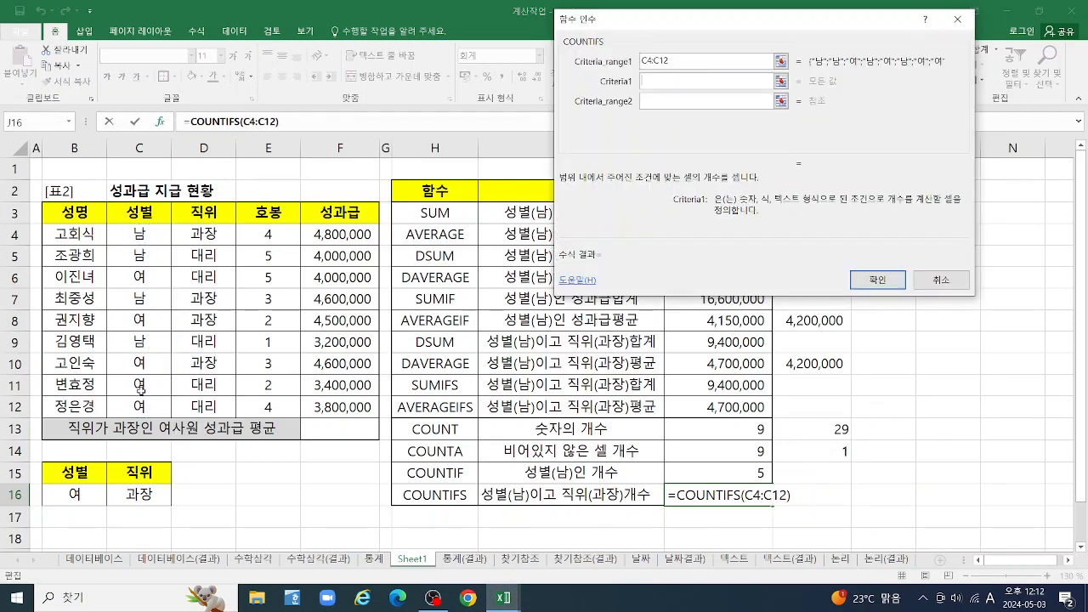
left_click(146, 238)
key("Tab")
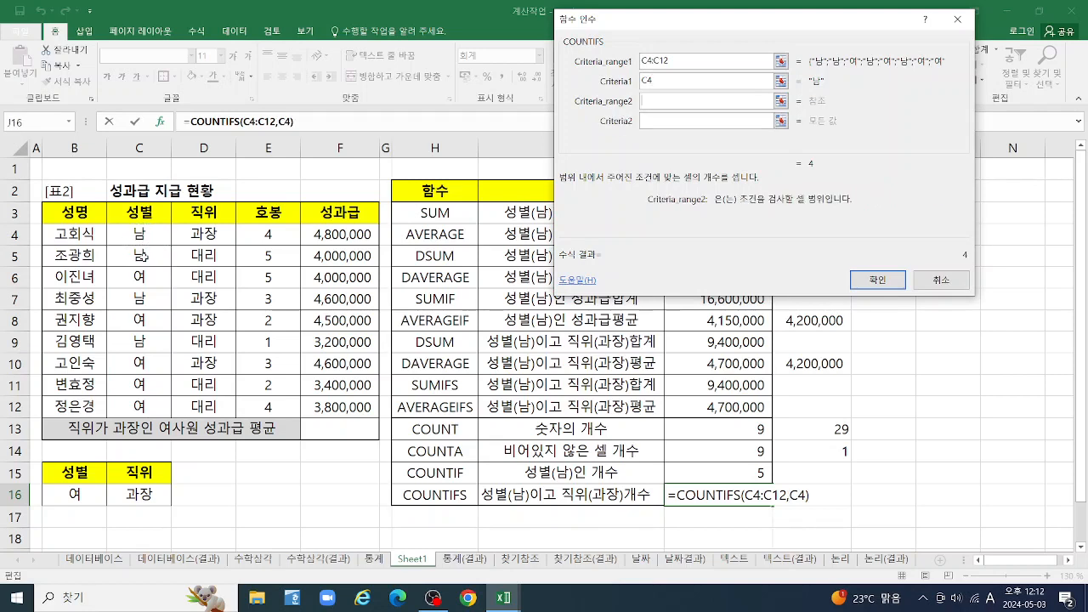
left_click_drag(206, 235, 206, 408)
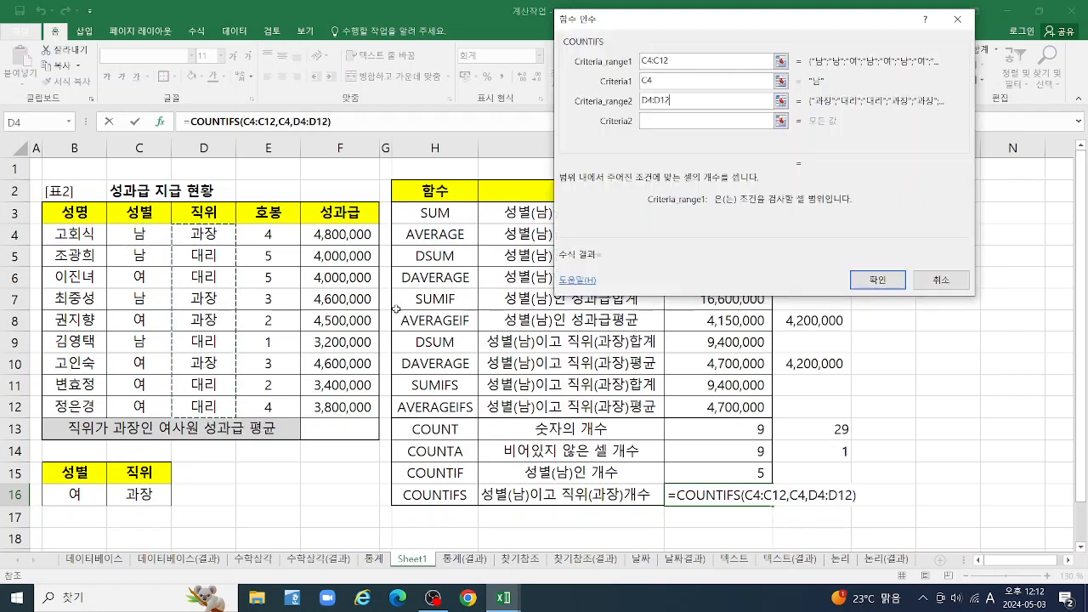
left_click(680, 122)
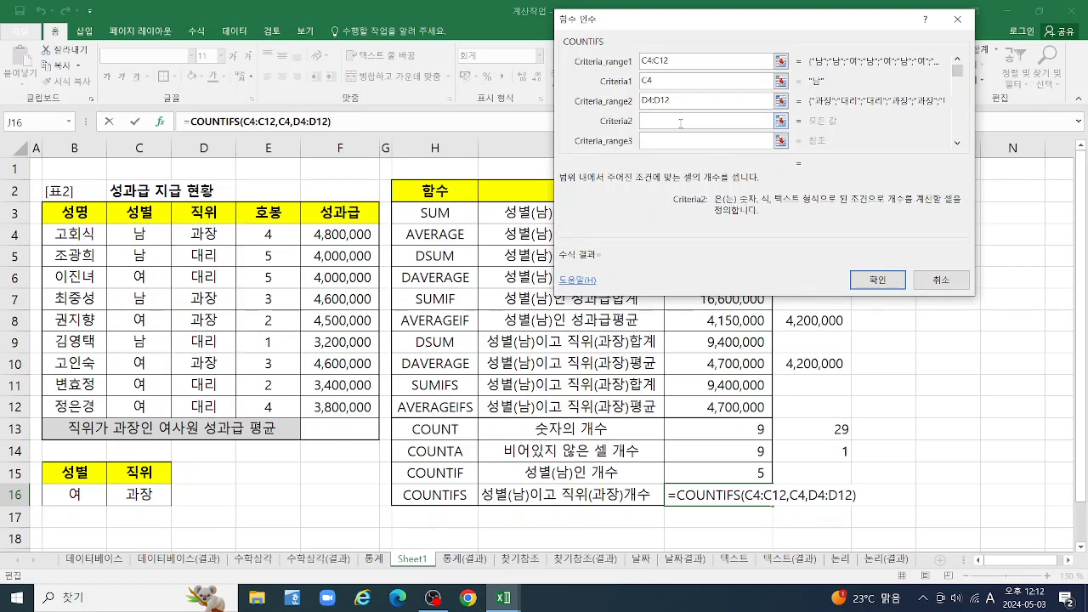
left_click(205, 236)
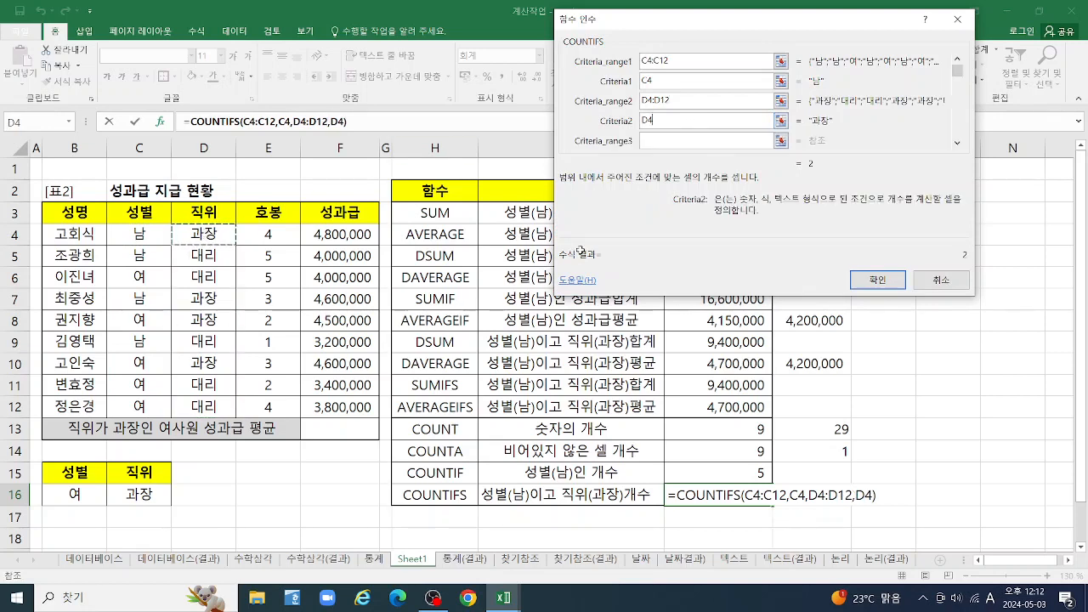
left_click(878, 282)
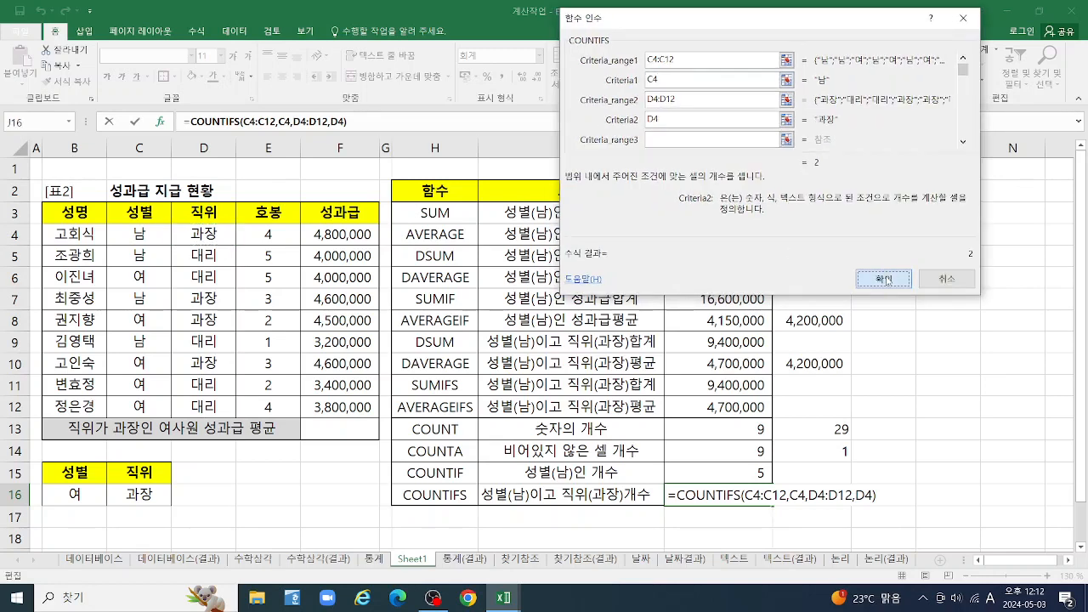
left_click(878, 282)
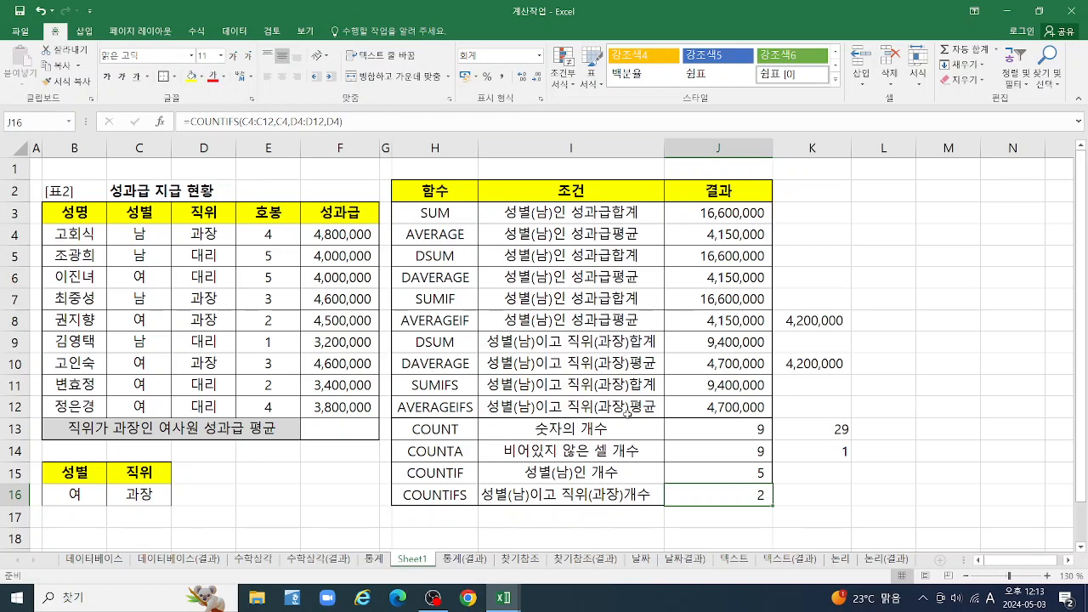
Restart J7's formula as a SUMIF through its function arguments, with C4:C12 as the criteria range
left_click(729, 296)
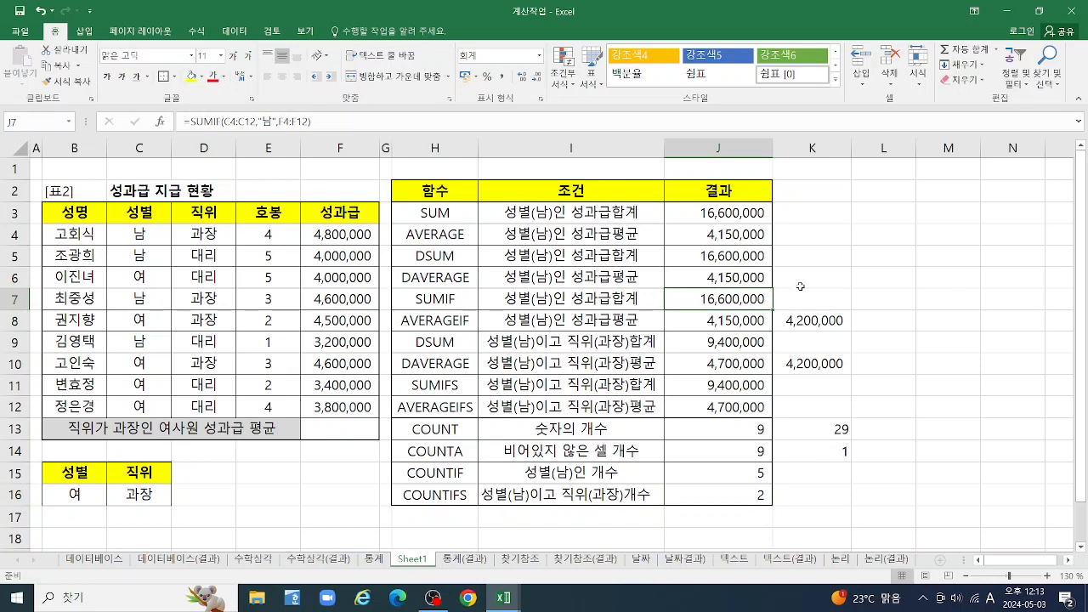
double_click(734, 288)
type("=")
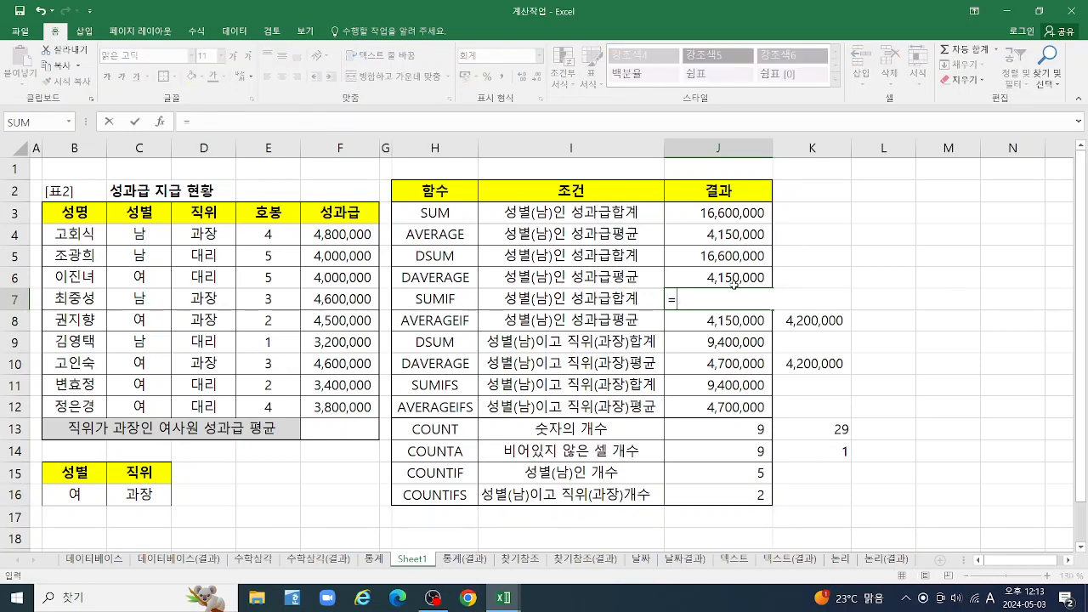
type("SUMIF(")
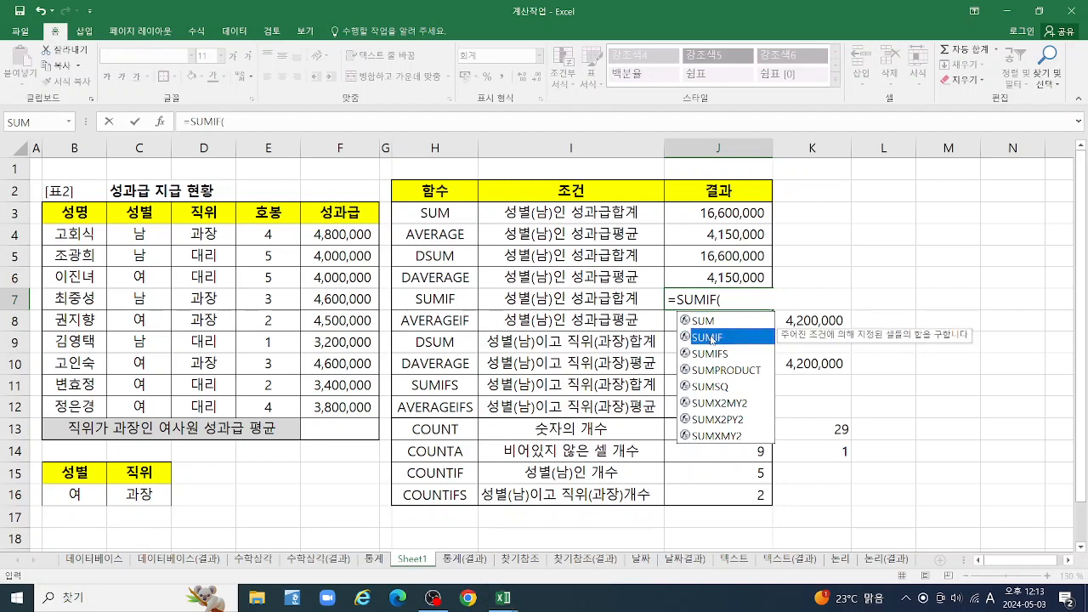
double_click(708, 338)
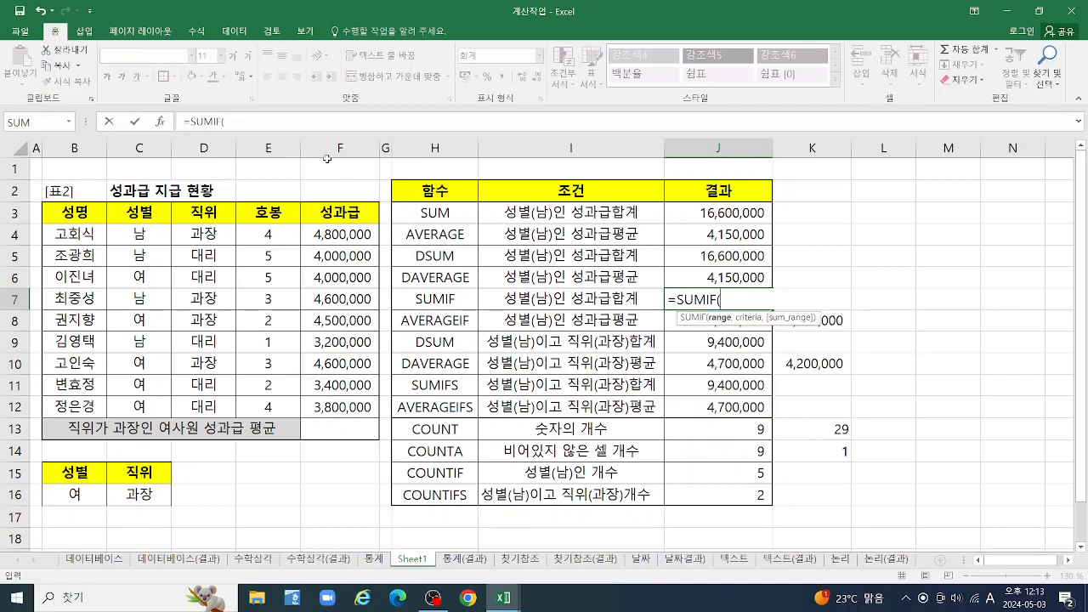
left_click(160, 122)
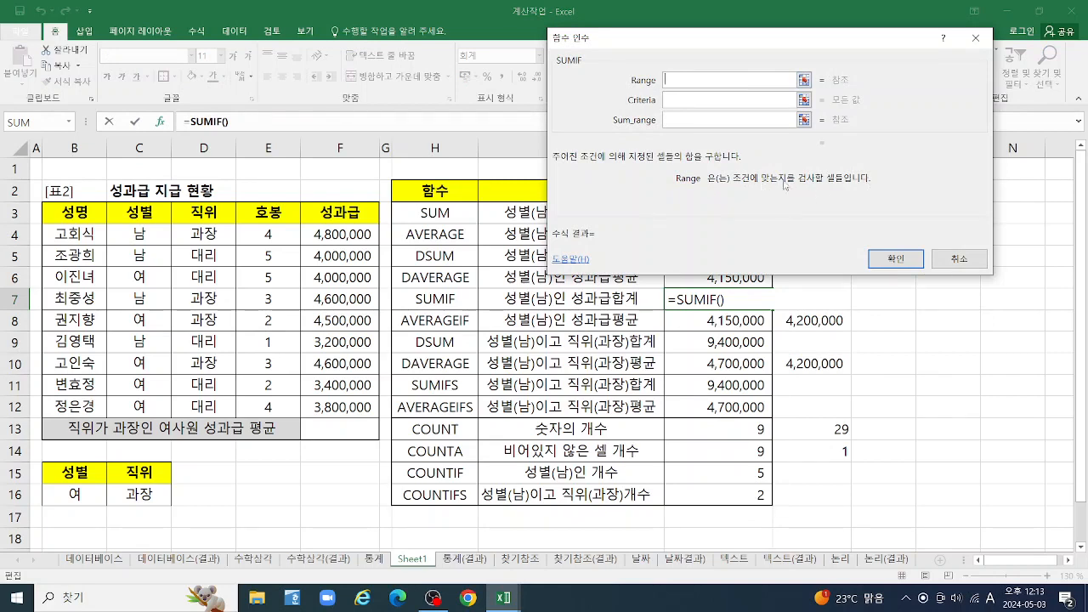
left_click_drag(139, 234, 140, 406)
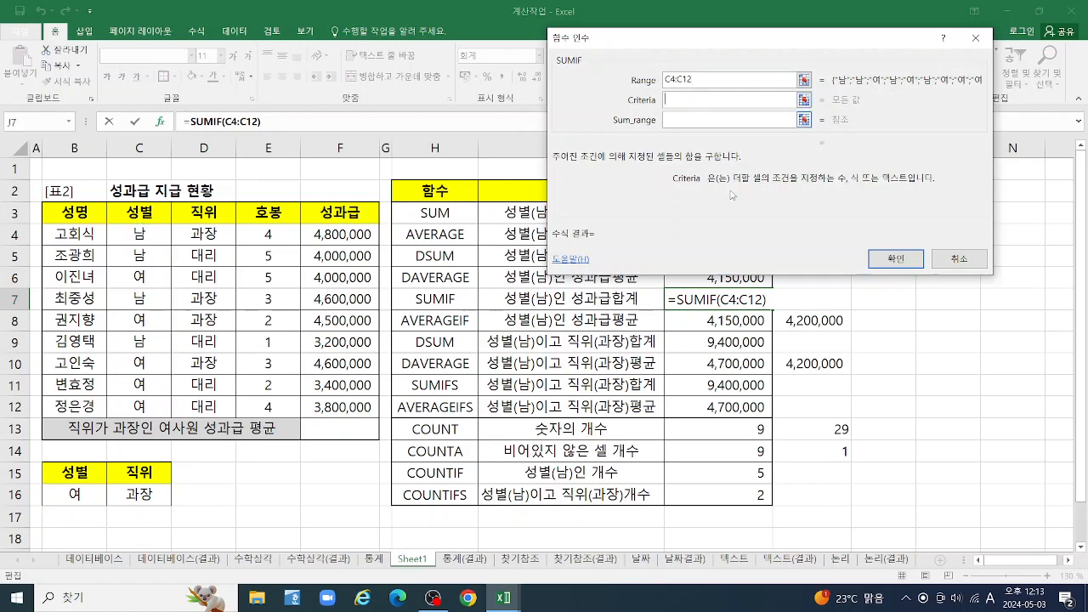
Try cell C4 as the SUMIF criterion, and replace it with the not-equal criterion "<>남"
left_click(141, 236)
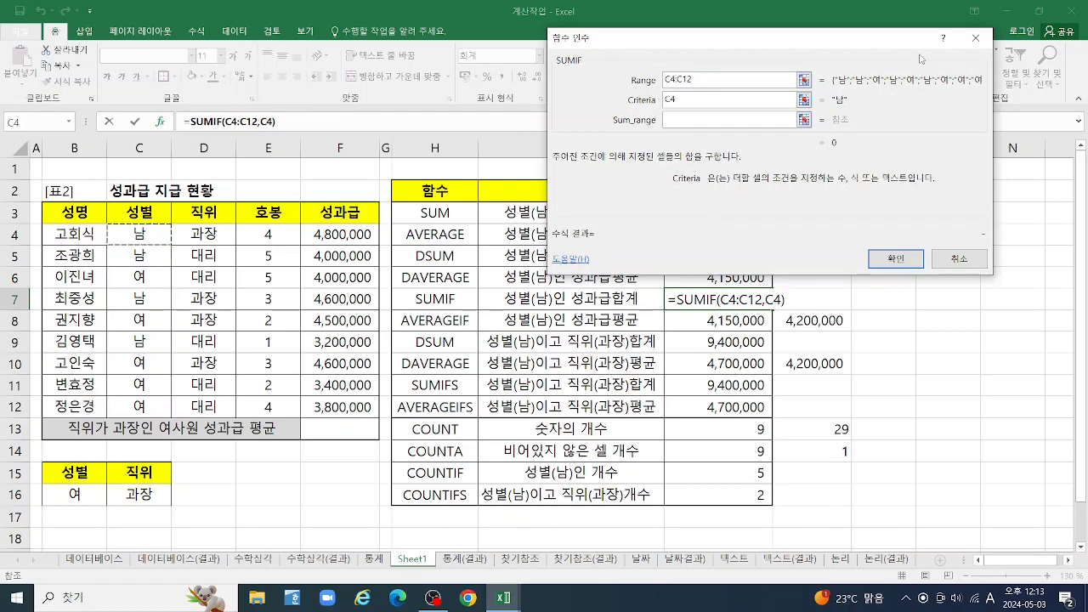
key("BackSpace")
key("BackSpace")
type("SKA")
key("BackSpace")
key("BackSpace")
key("BackSpace")
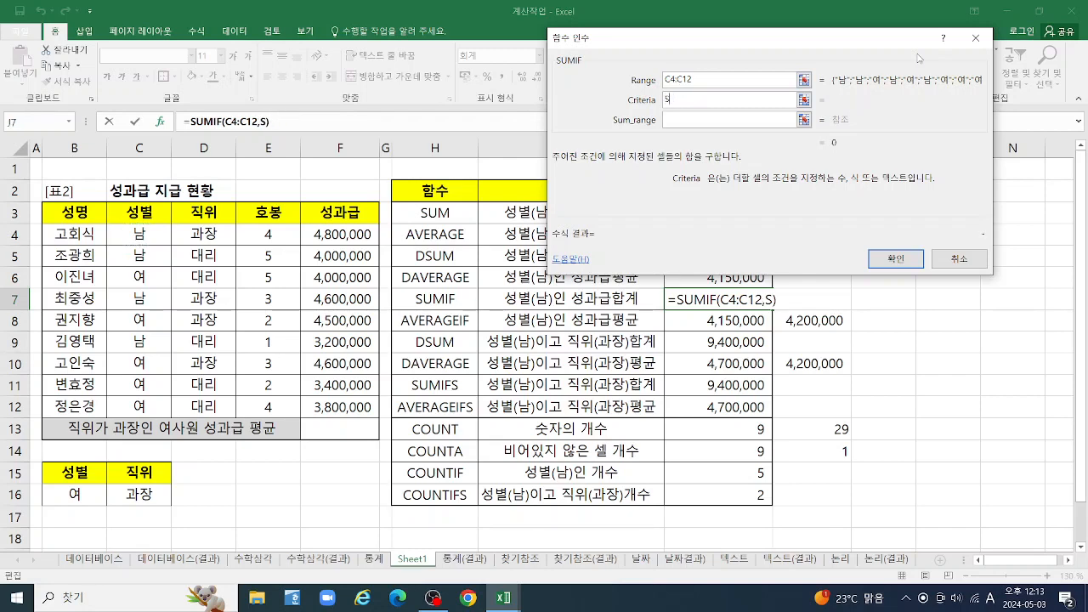
type("남")
key("BackSpace")
key("BackSpace")
key("BackSpace")
type("<>남")
key("Tab")
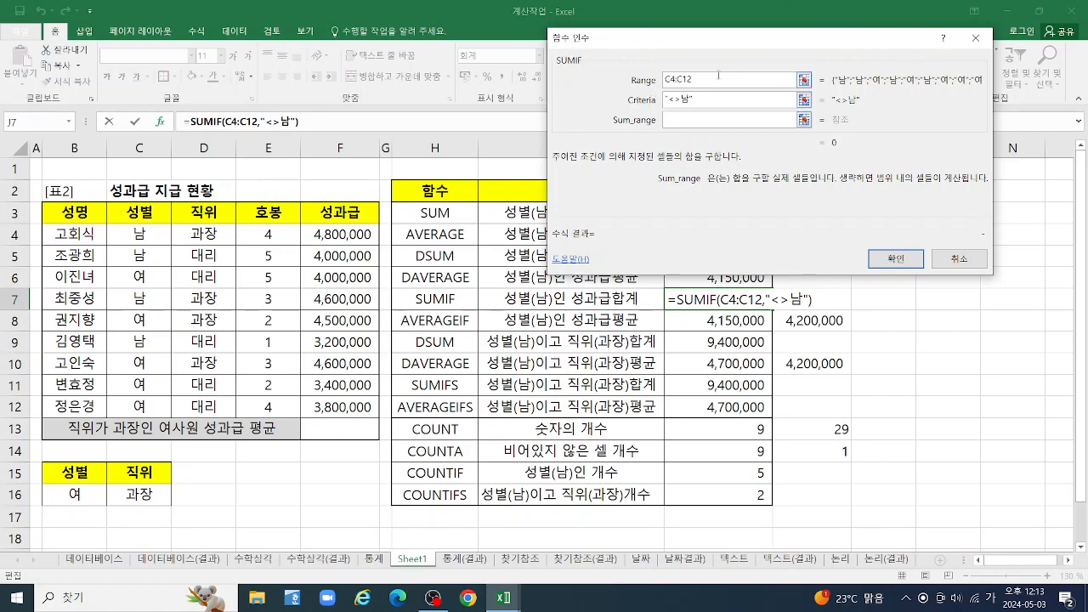
Set the SUMIF criterion to cell C4 and the sum range to F4:F12
left_click(709, 101)
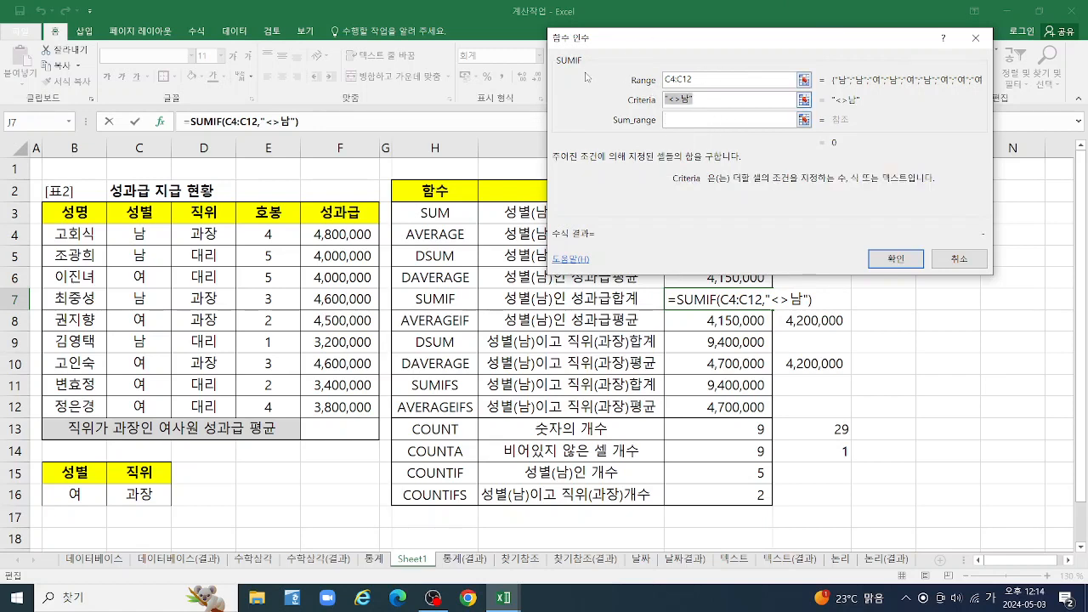
left_click(138, 234)
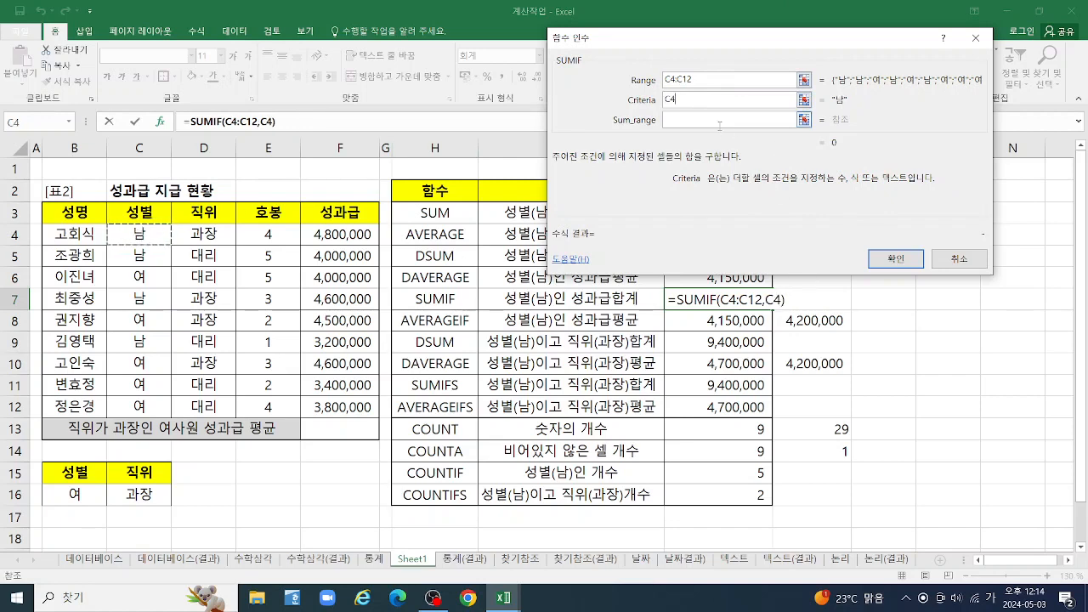
key("Tab")
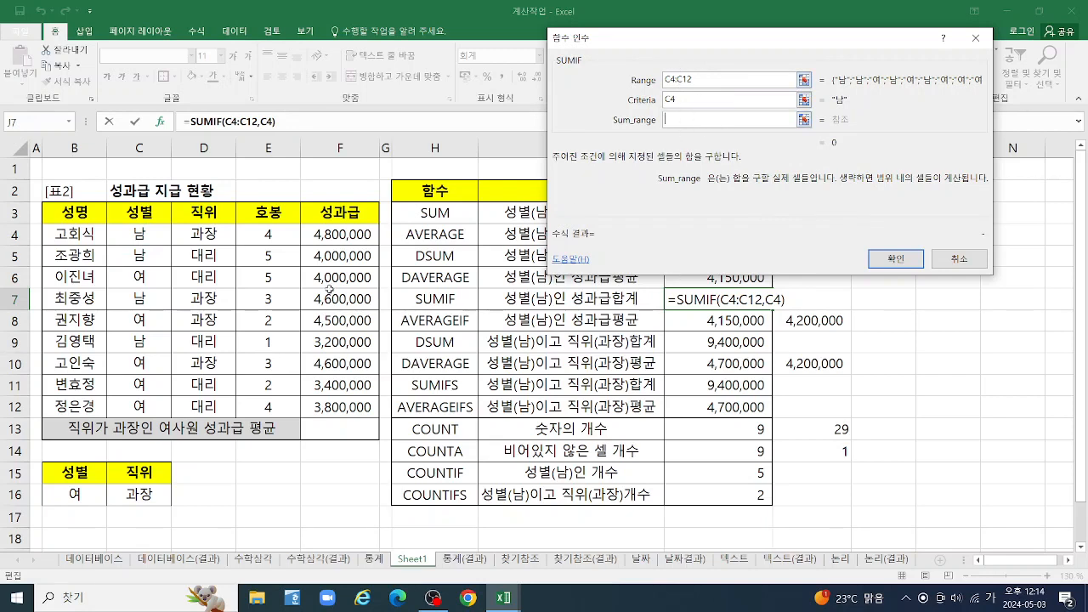
left_click_drag(334, 234, 330, 406)
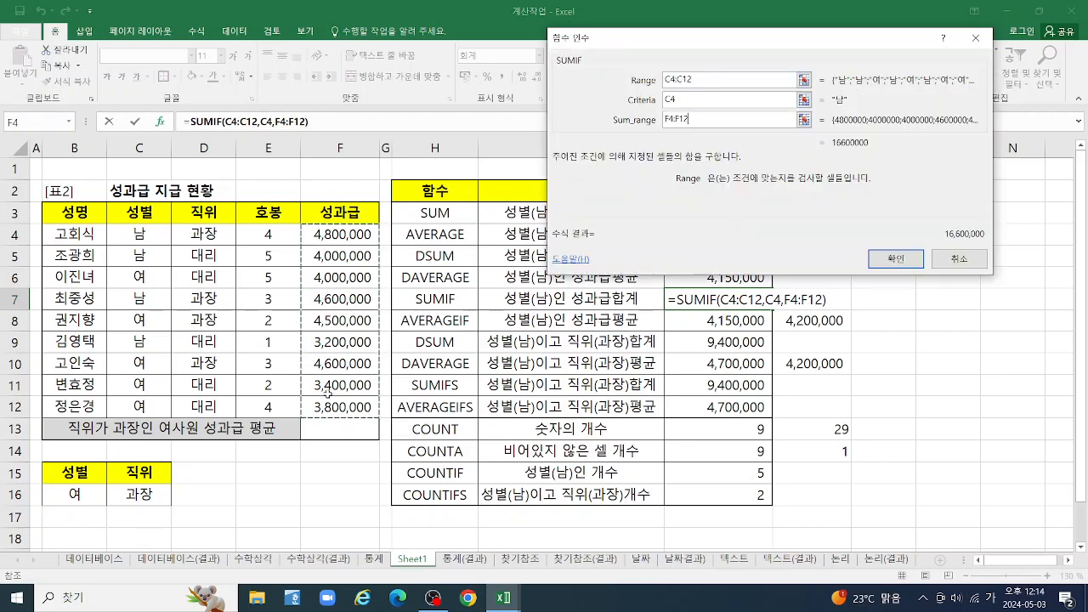